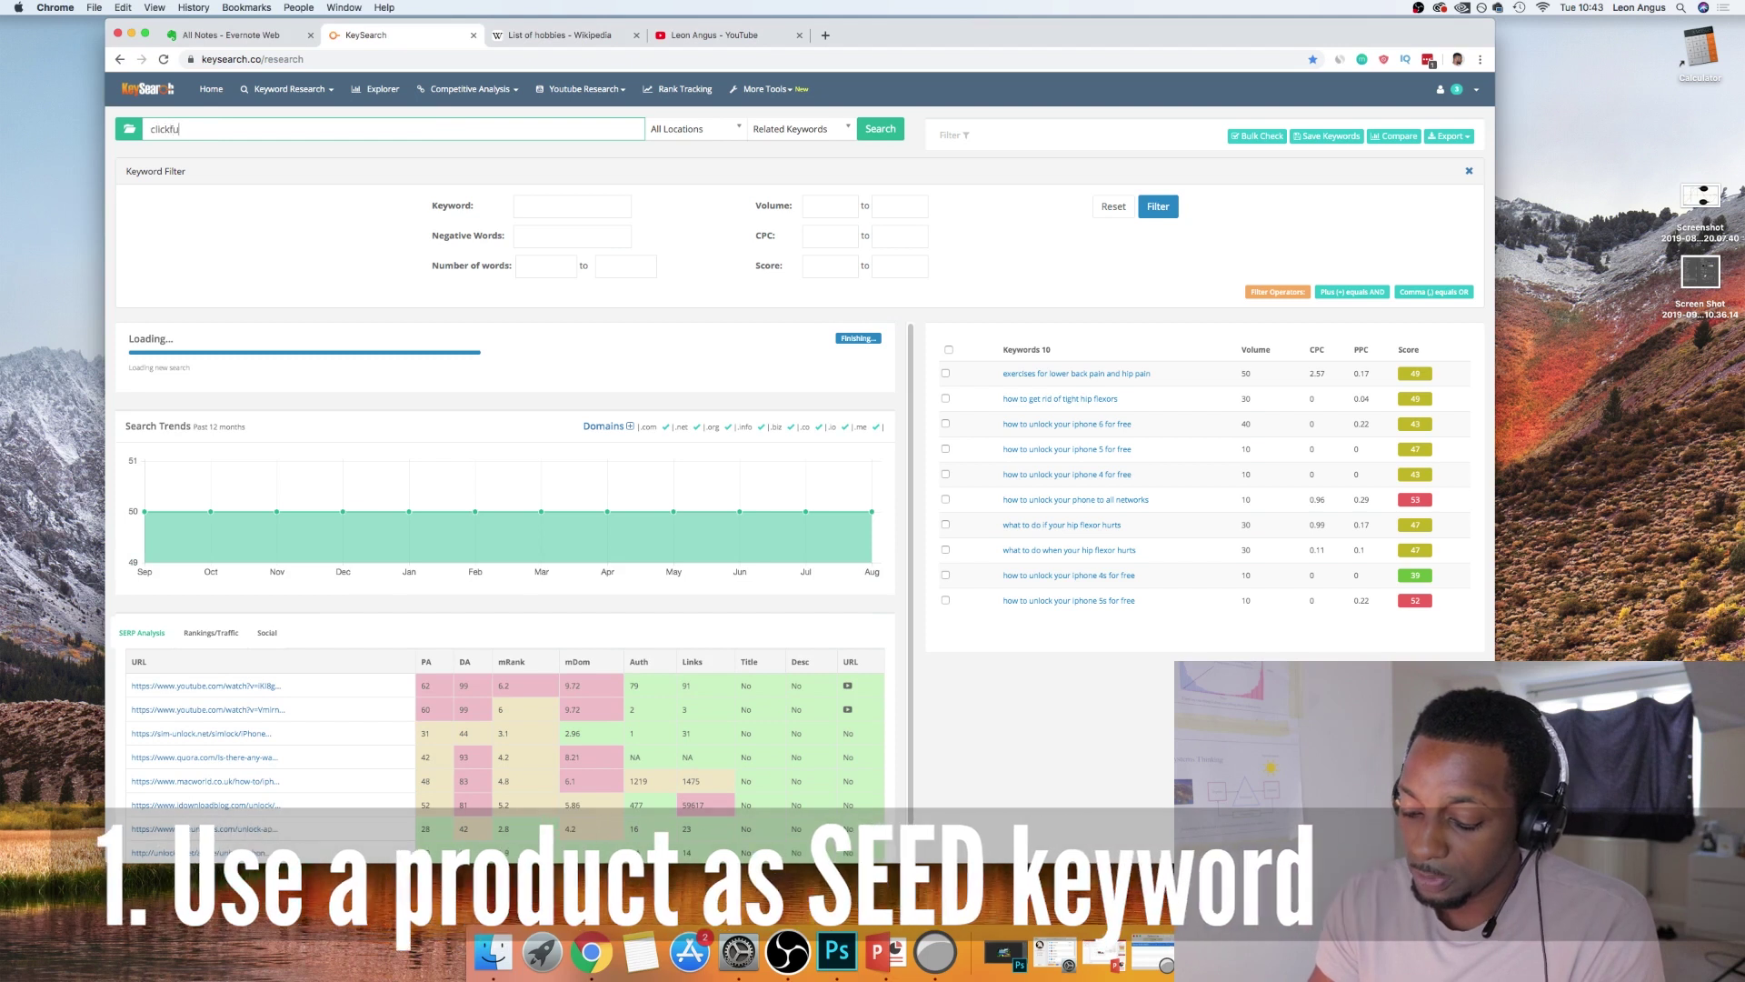
Search for related keywords in all locations using the product name "clickfunnels" as the seed keyword
{"action": "key", "text": "super+a"}
{"action": "left_click", "coordinate": [383, 128]}
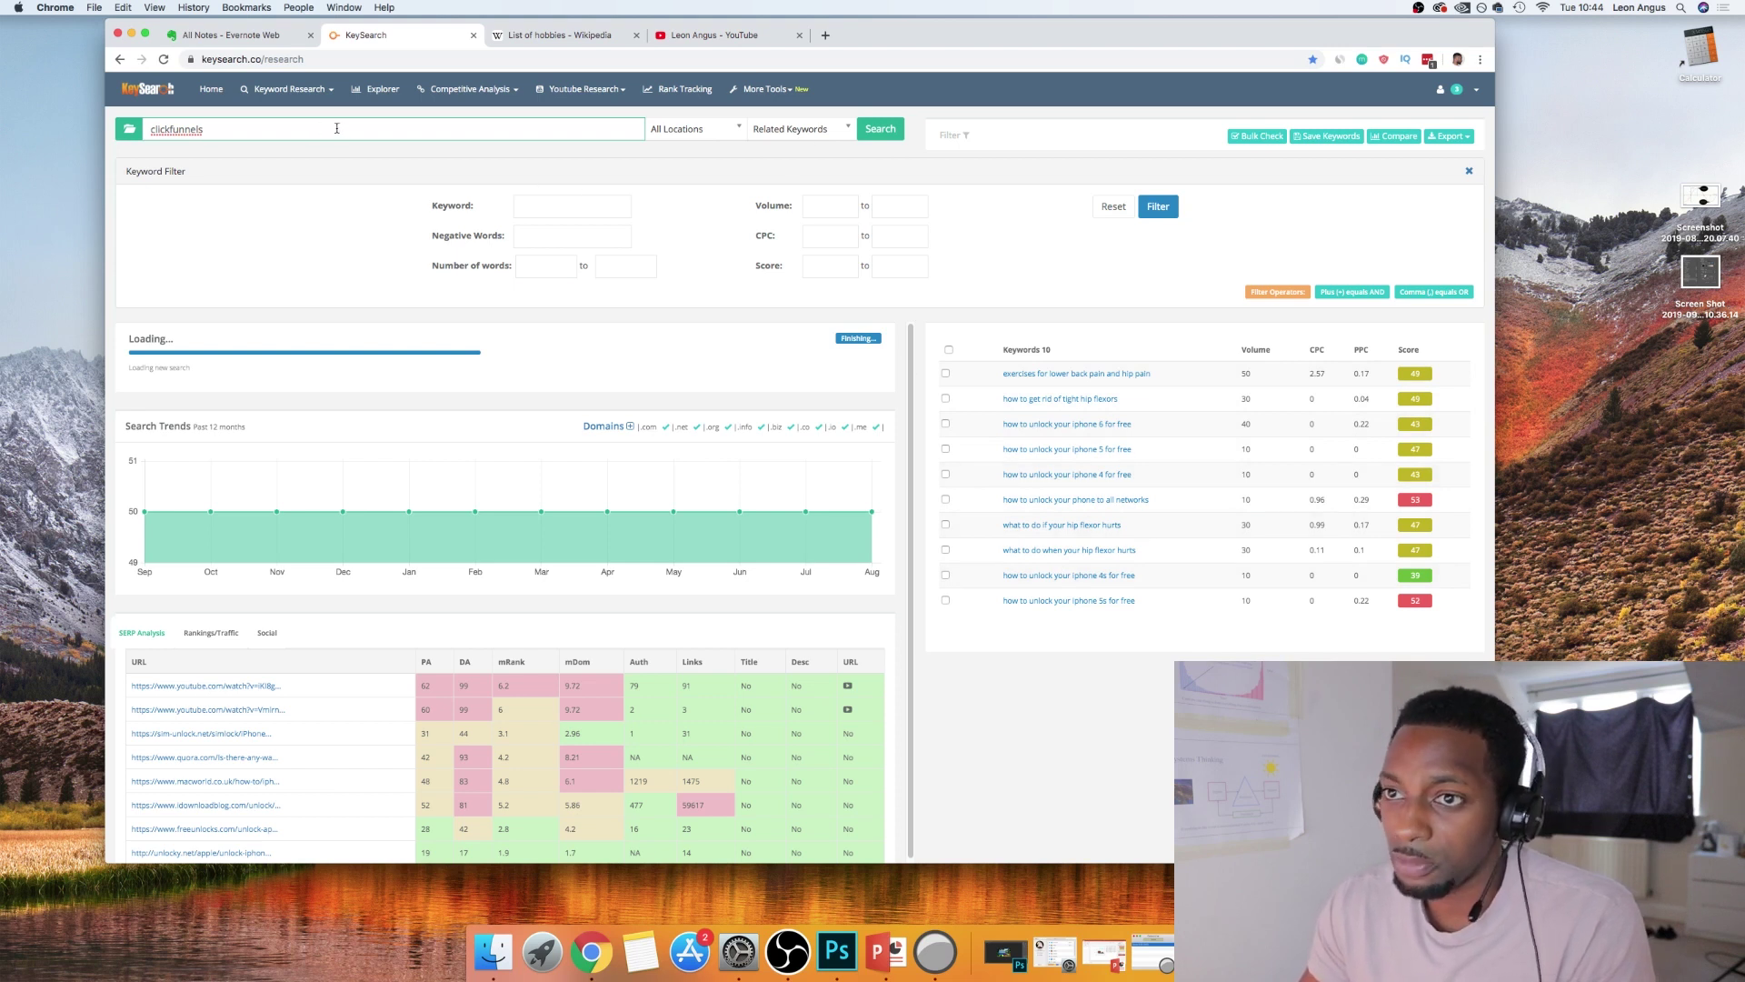
{"action": "left_click", "coordinate": [880, 129]}
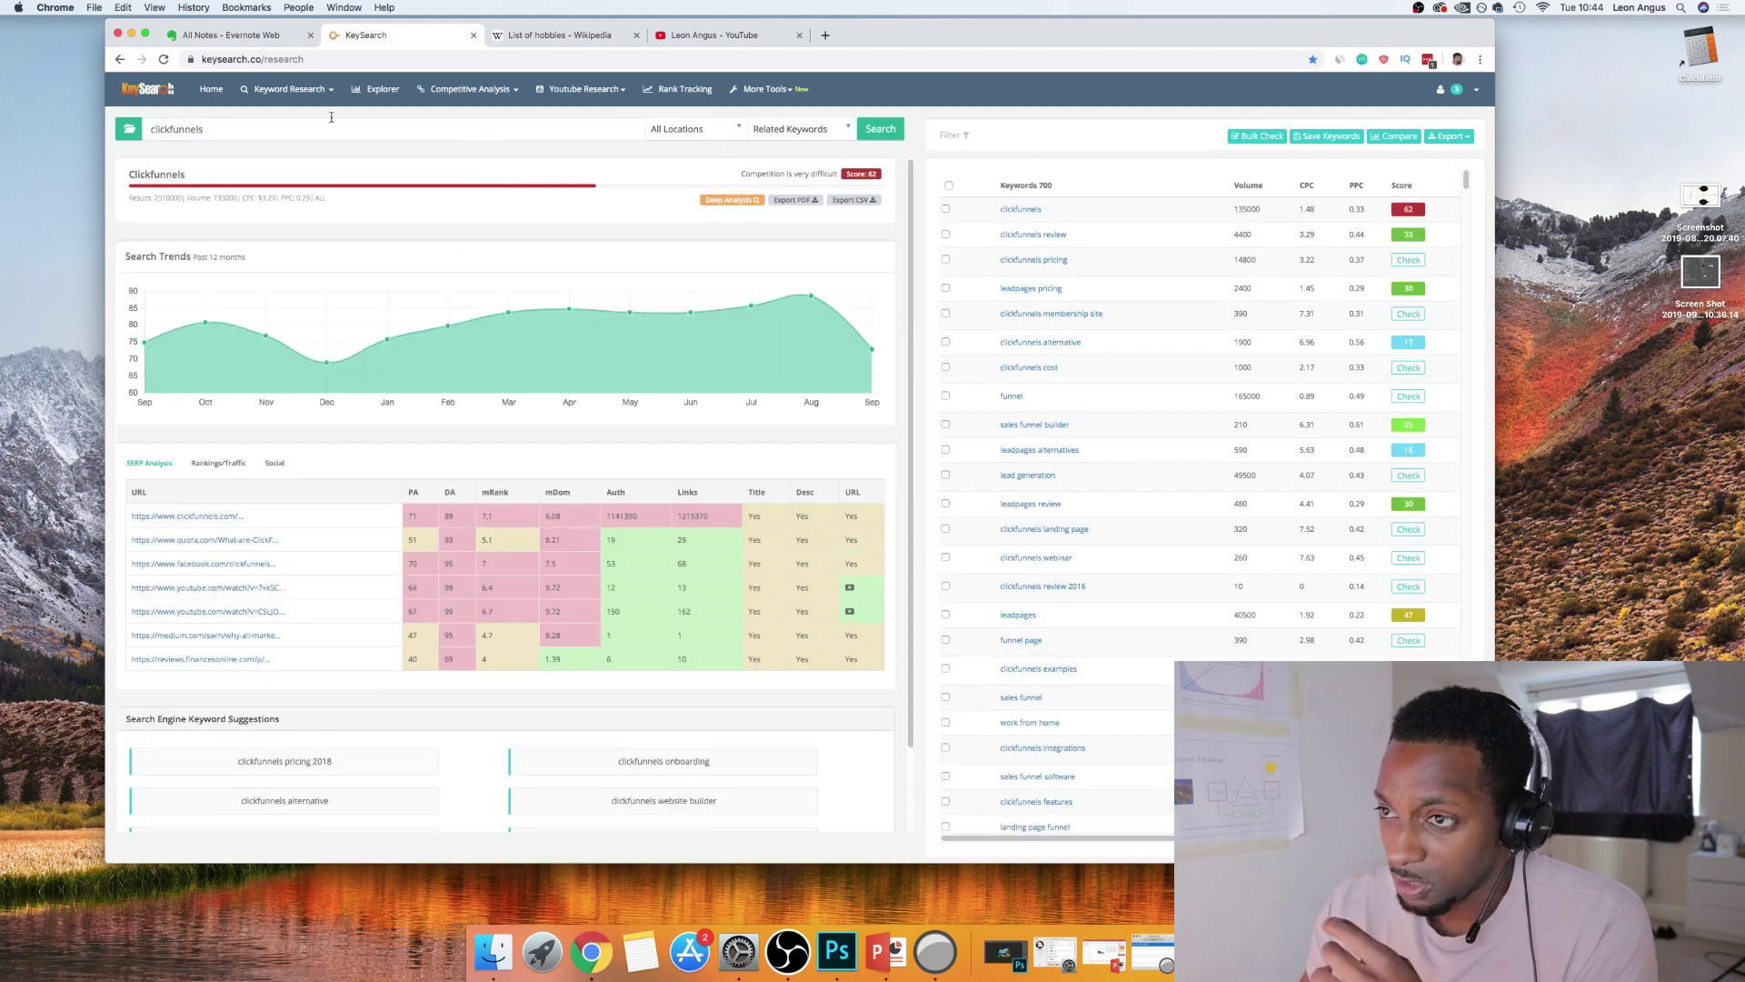
Open the keyword analysis of "sales funnel software" from the clickfunnels results
{"action": "double_click", "coordinate": [157, 129]}
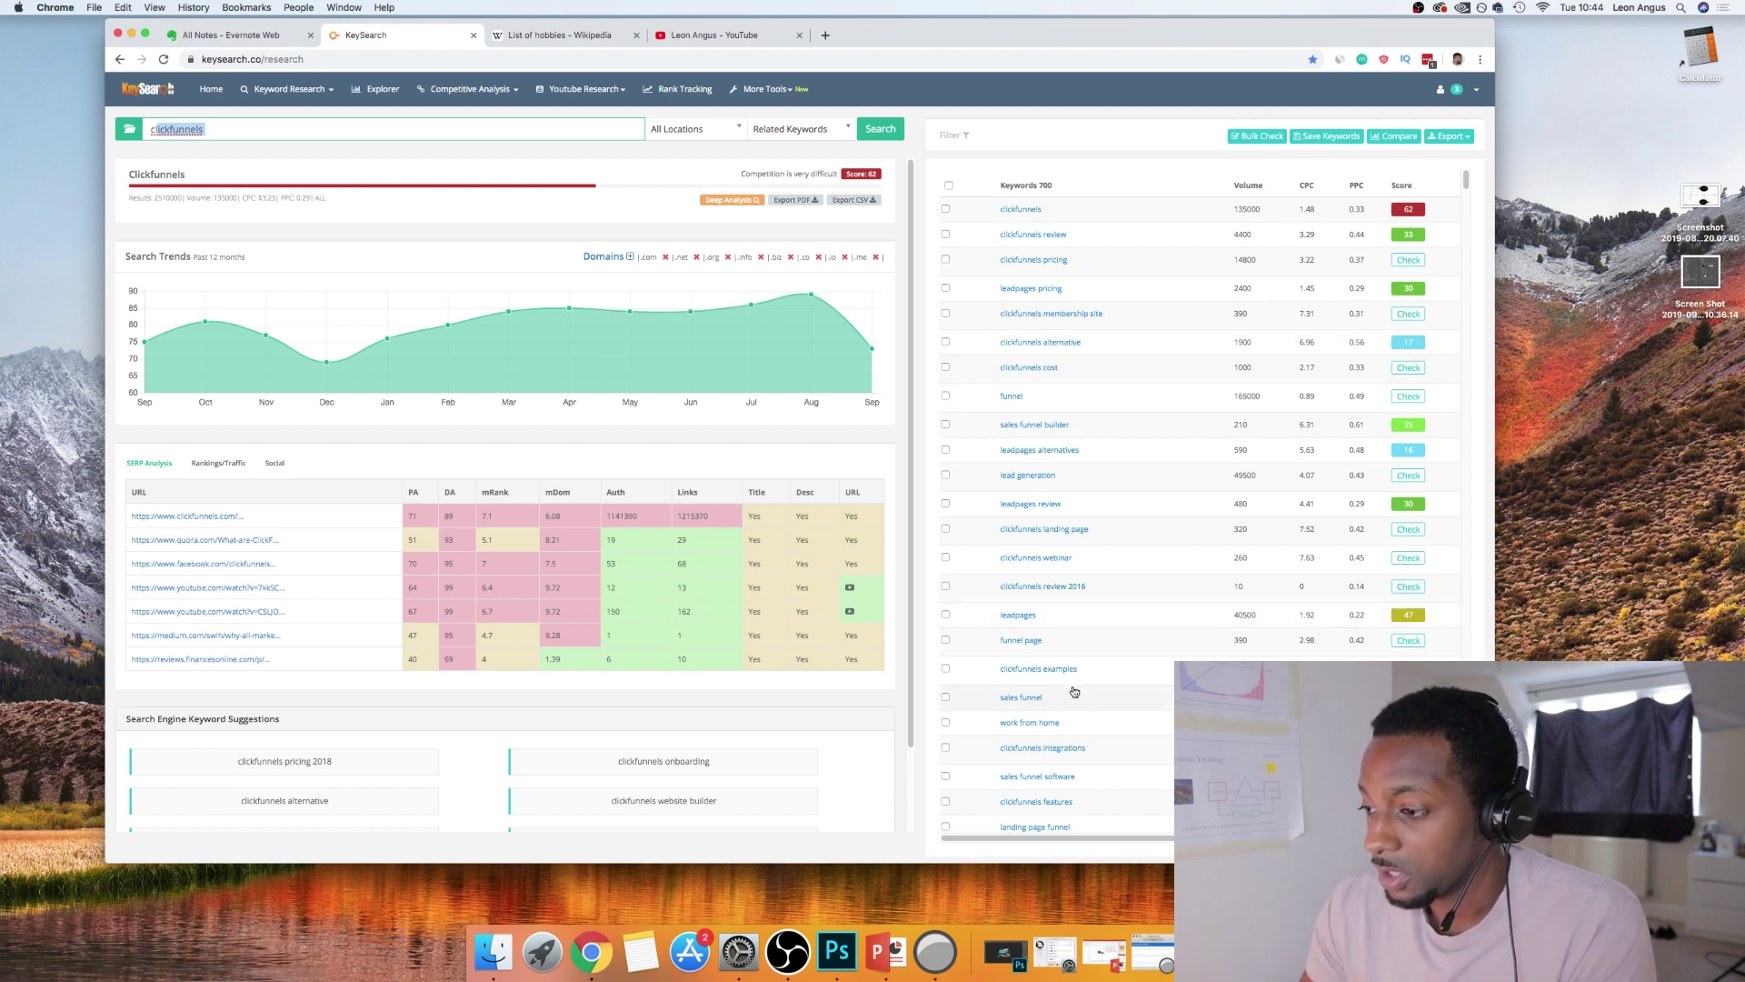
{"action": "left_click_drag", "start_coordinate": [1103, 779], "coordinate": [961, 779]}
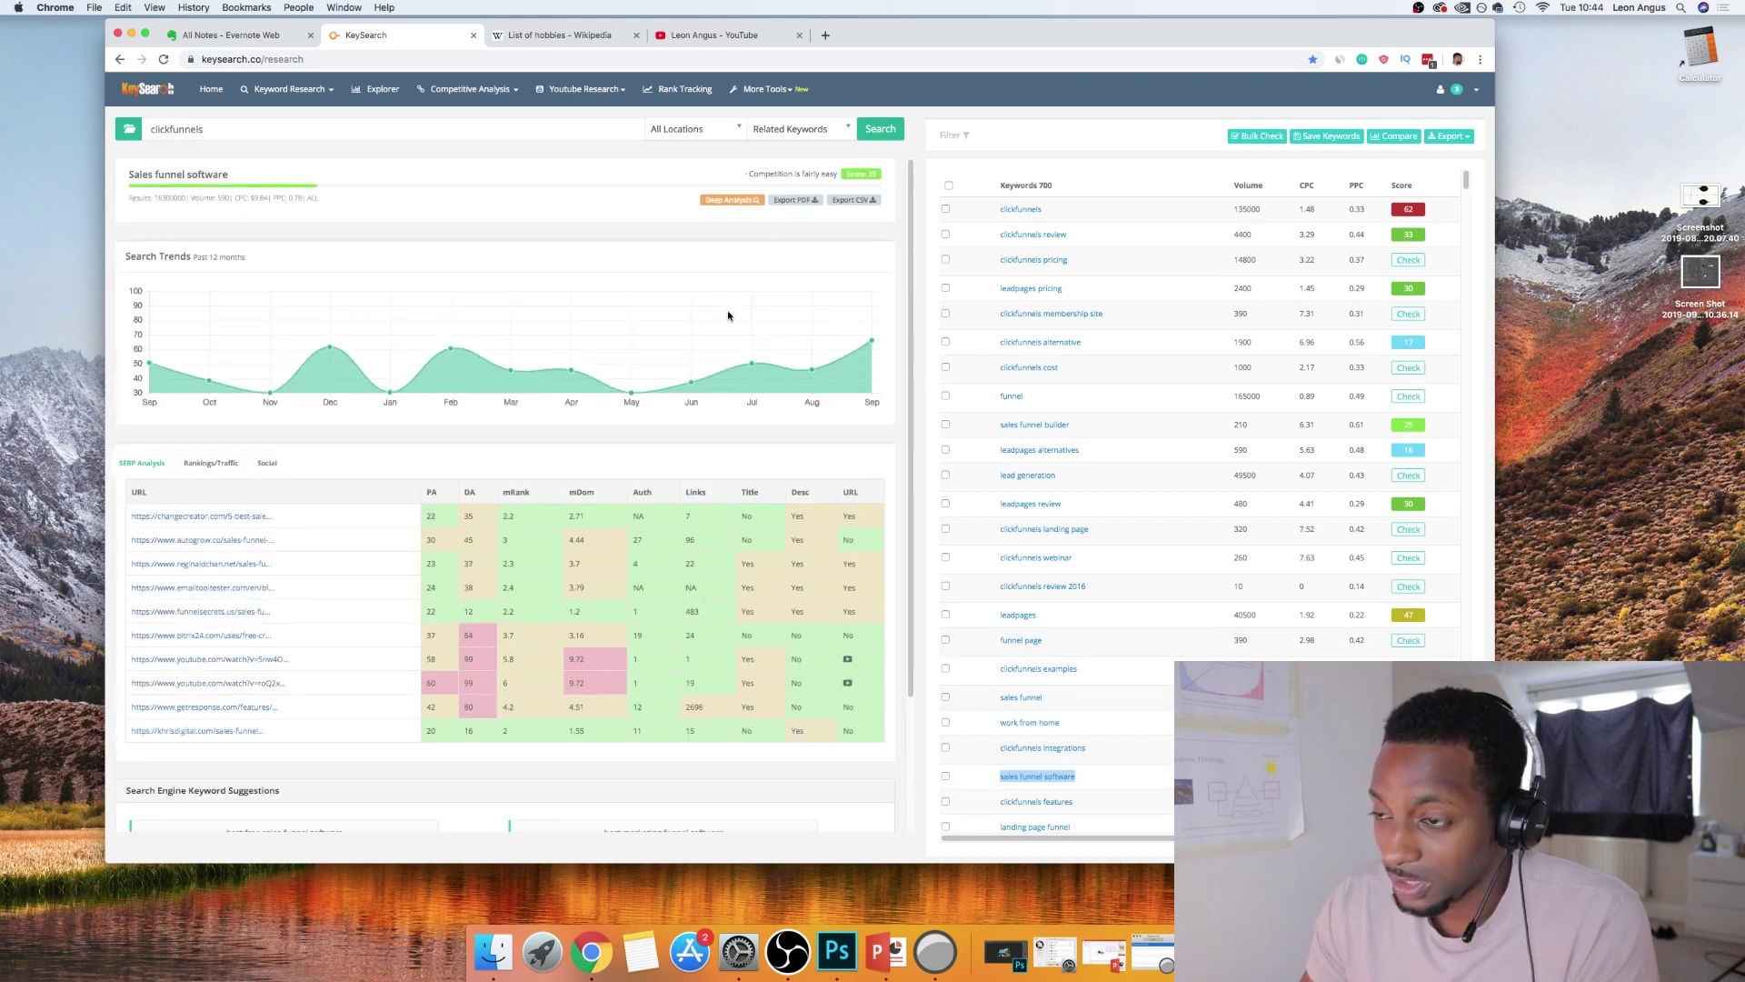
{"action": "left_click", "coordinate": [407, 131]}
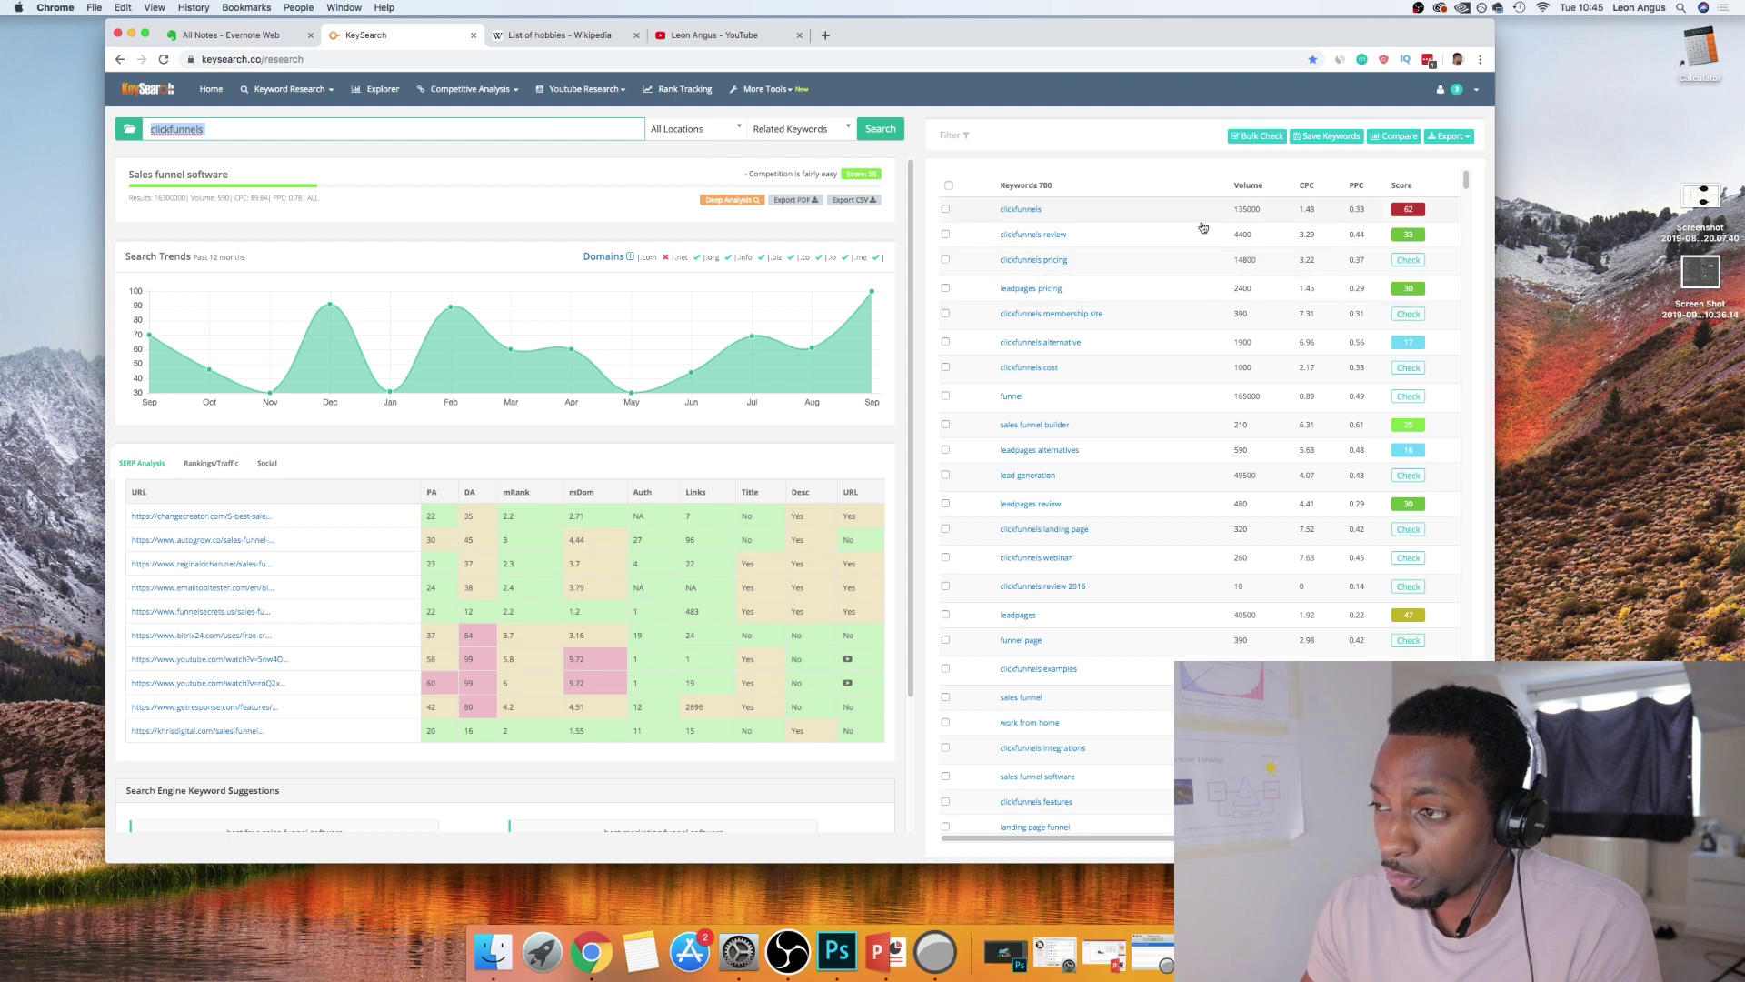
Filter the clickfunnels keyword list to phrases with a minimum of 5 words
{"action": "left_click", "coordinate": [946, 138]}
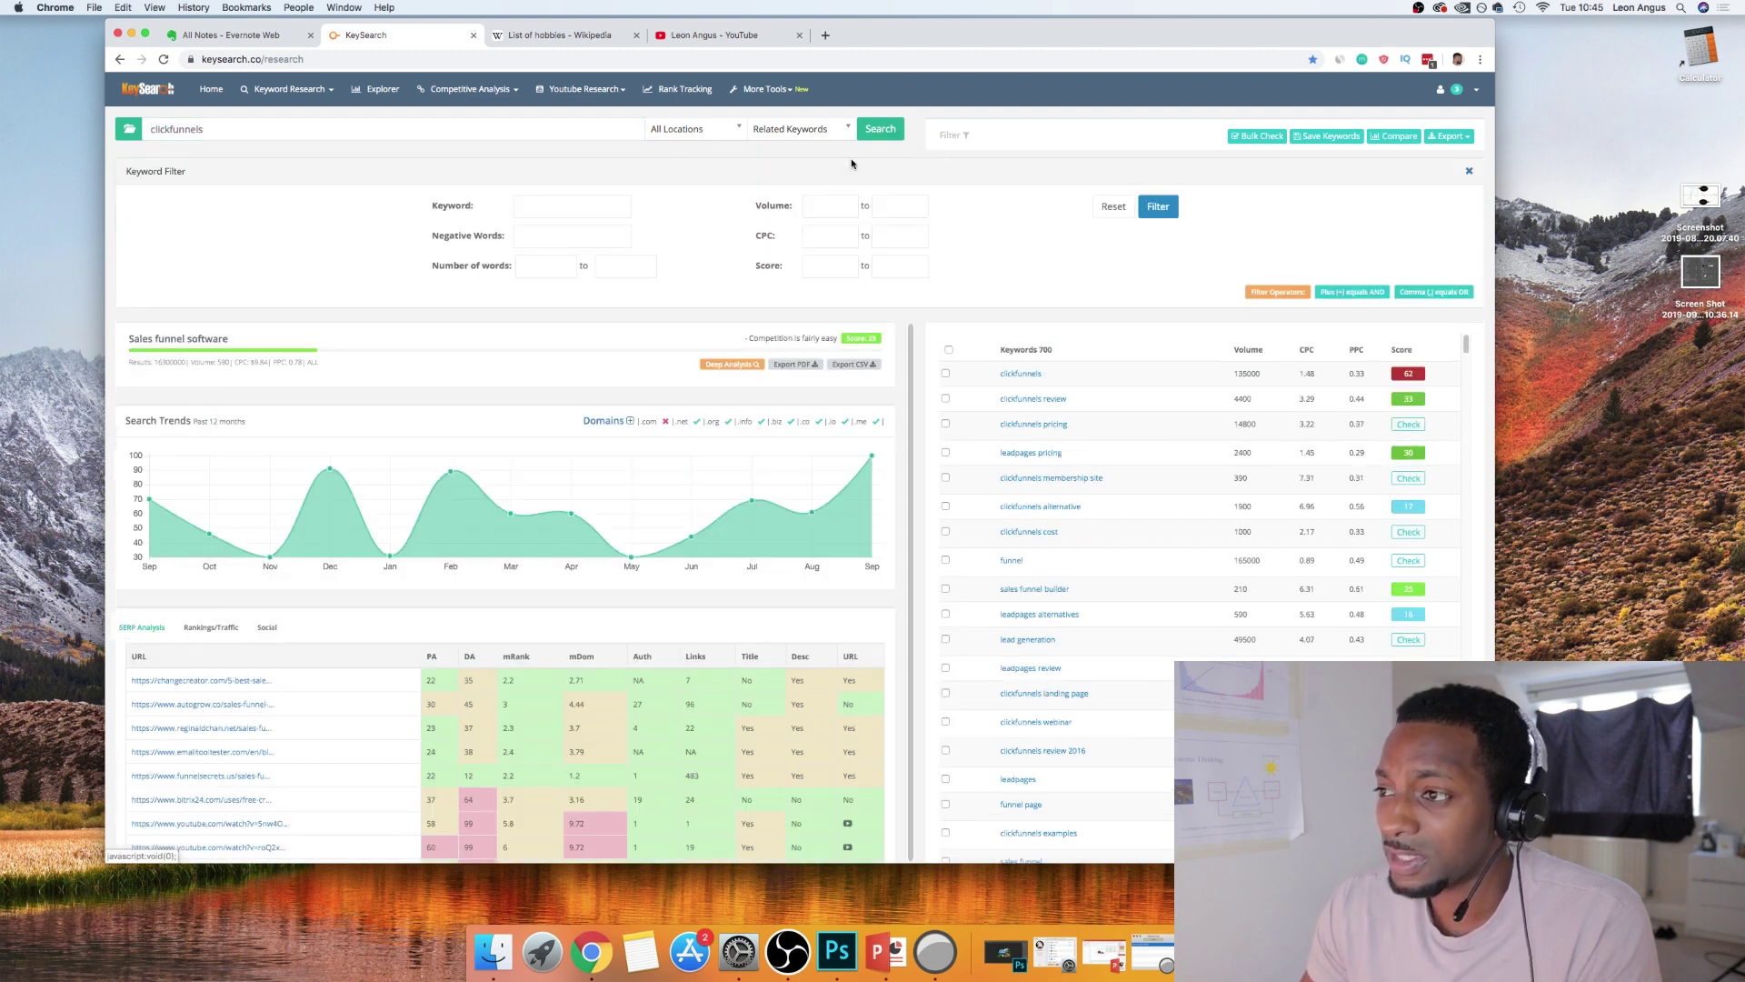
{"action": "left_click", "coordinate": [545, 265]}
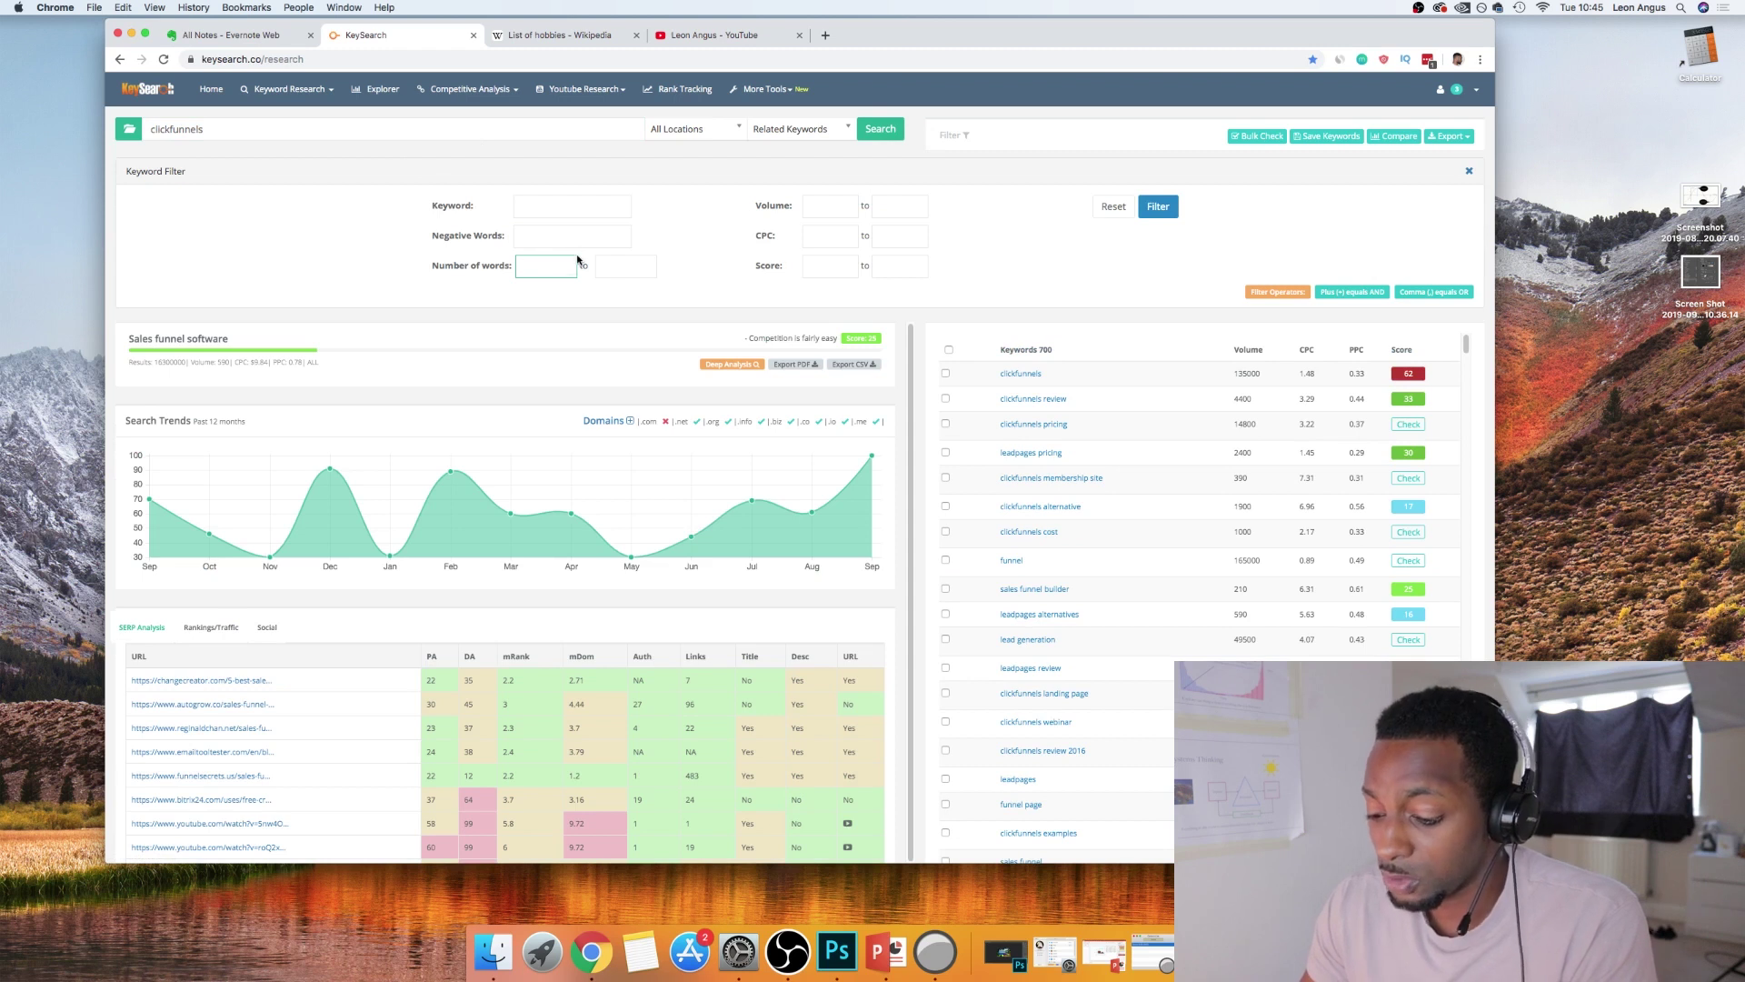
{"action": "left_click", "coordinate": [1157, 210]}
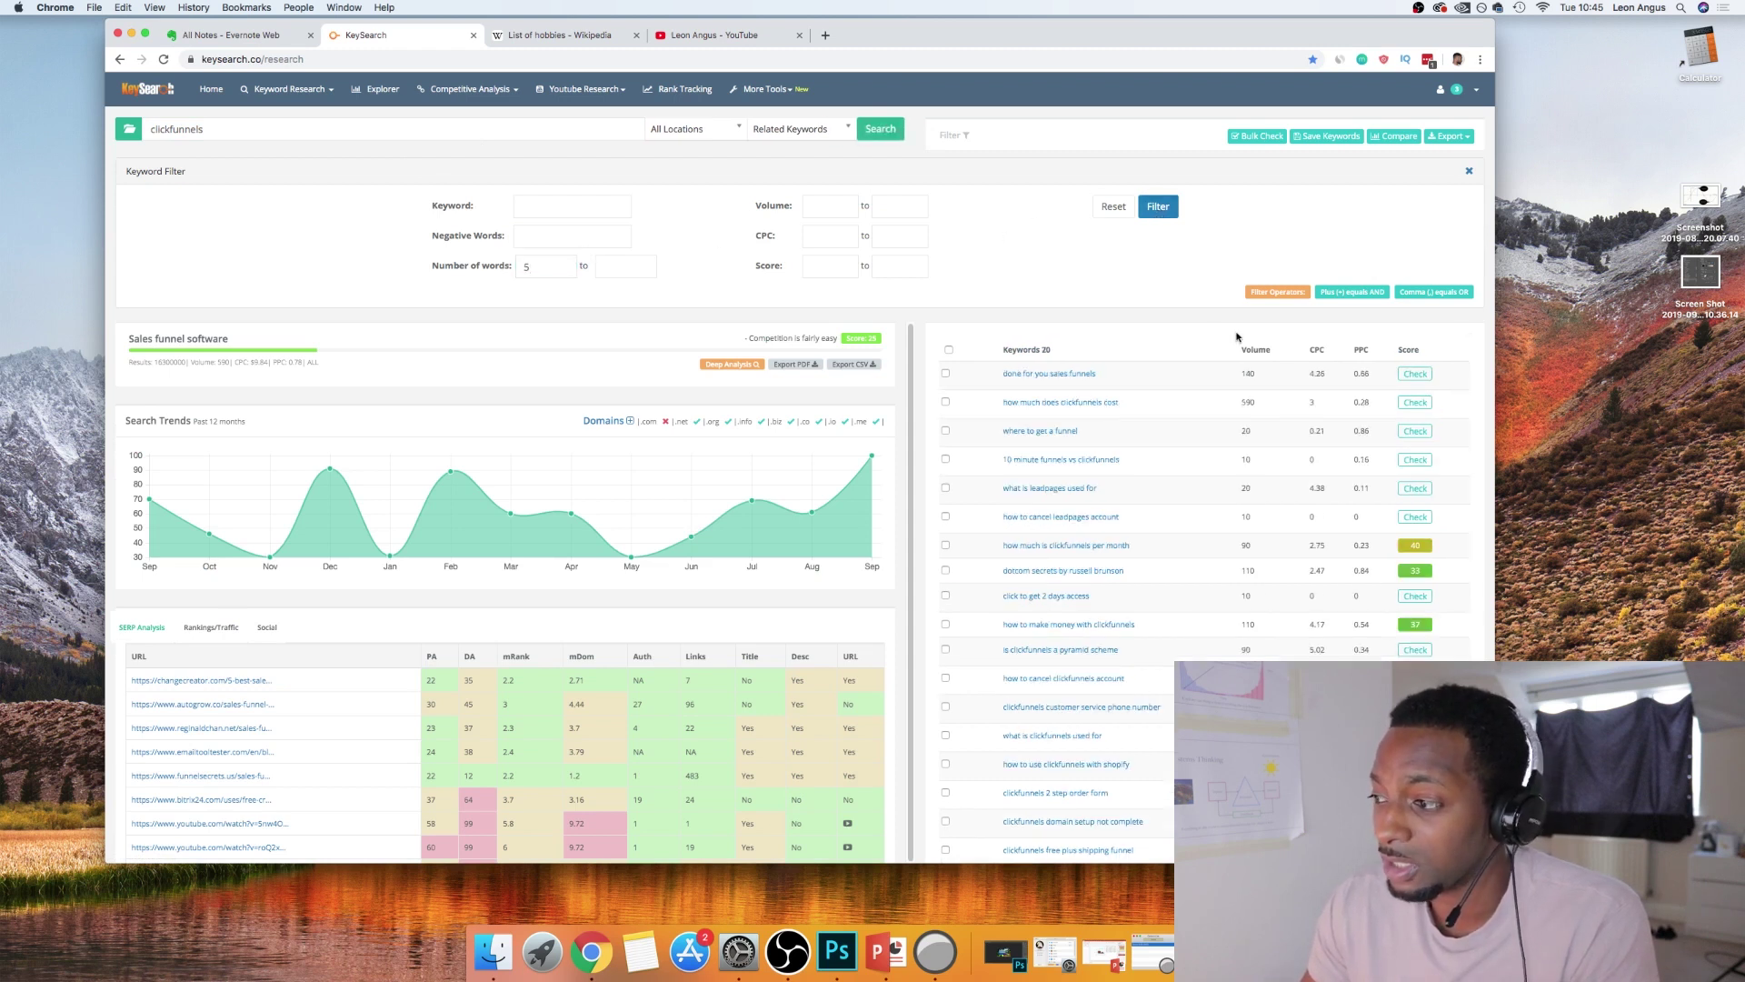
Check the difficulty scores of the five keywords from "how much does clickfunnels cost" through "how to cancel leadpages account"
{"action": "left_click", "coordinate": [1411, 401]}
{"action": "left_click", "coordinate": [1415, 431]}
{"action": "left_click", "coordinate": [1415, 459]}
{"action": "left_click", "coordinate": [1414, 488]}
{"action": "left_click", "coordinate": [1414, 509]}
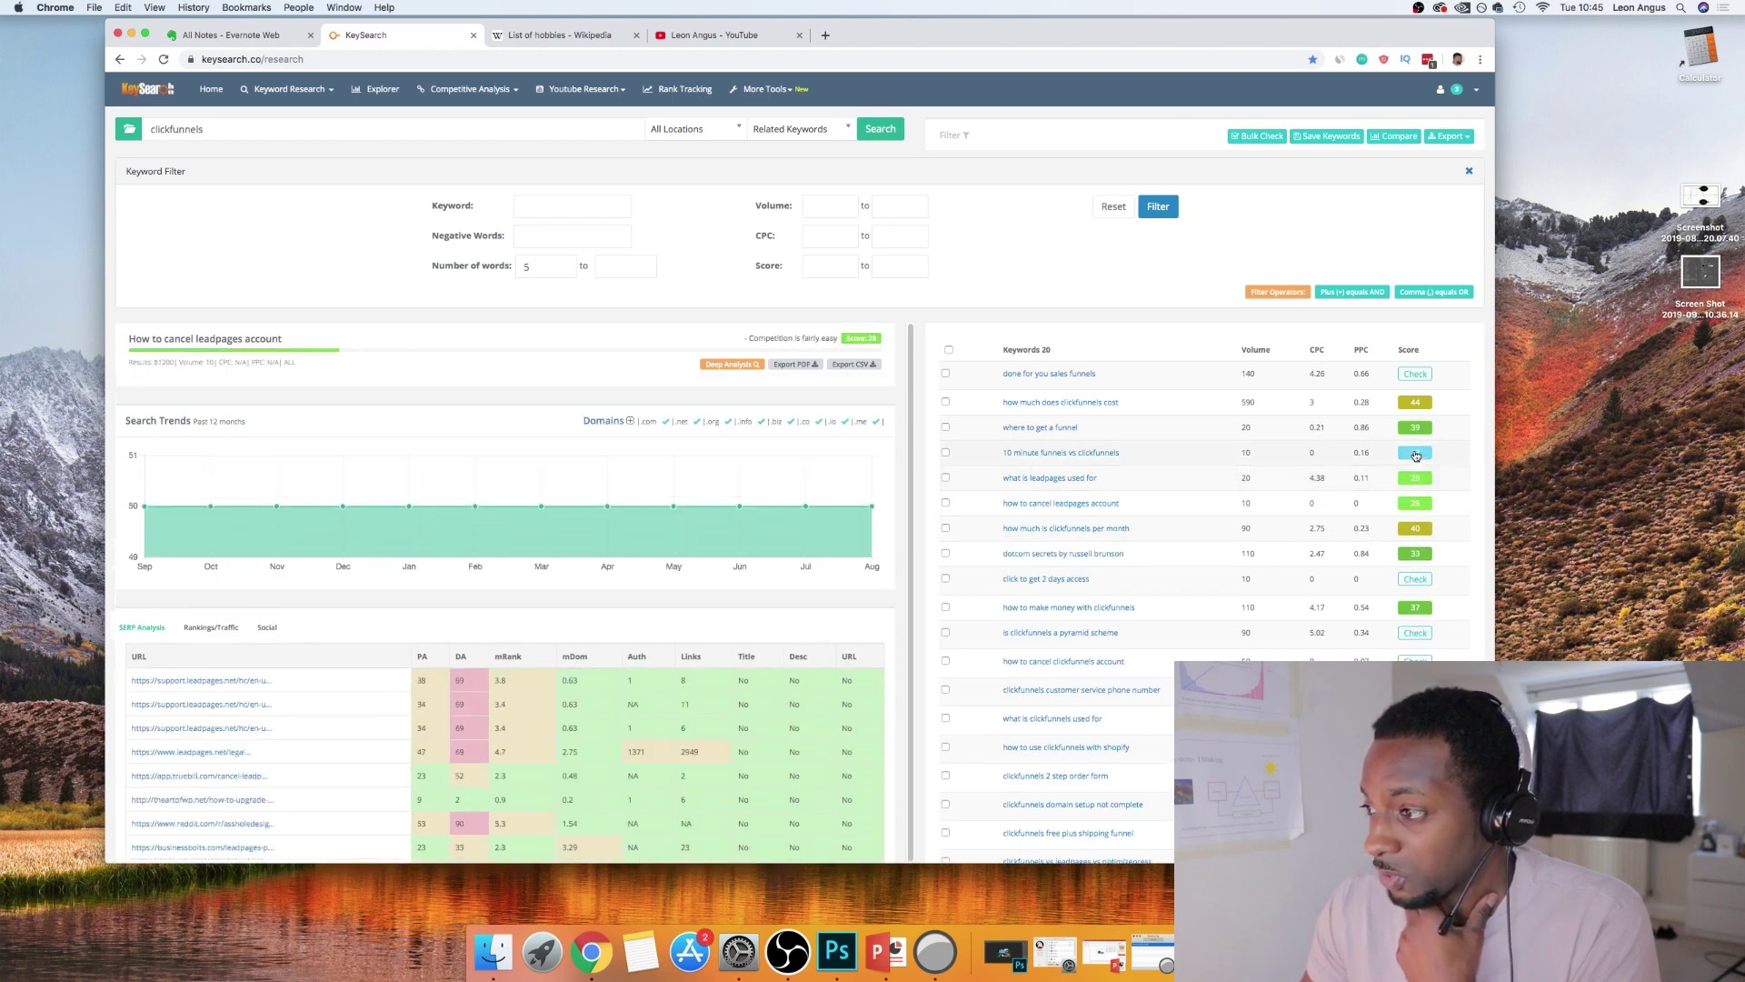
Open the analysis of "what is leadpages used for" and examine the ranking pages' domain authority and links
{"action": "left_click", "coordinate": [1309, 479]}
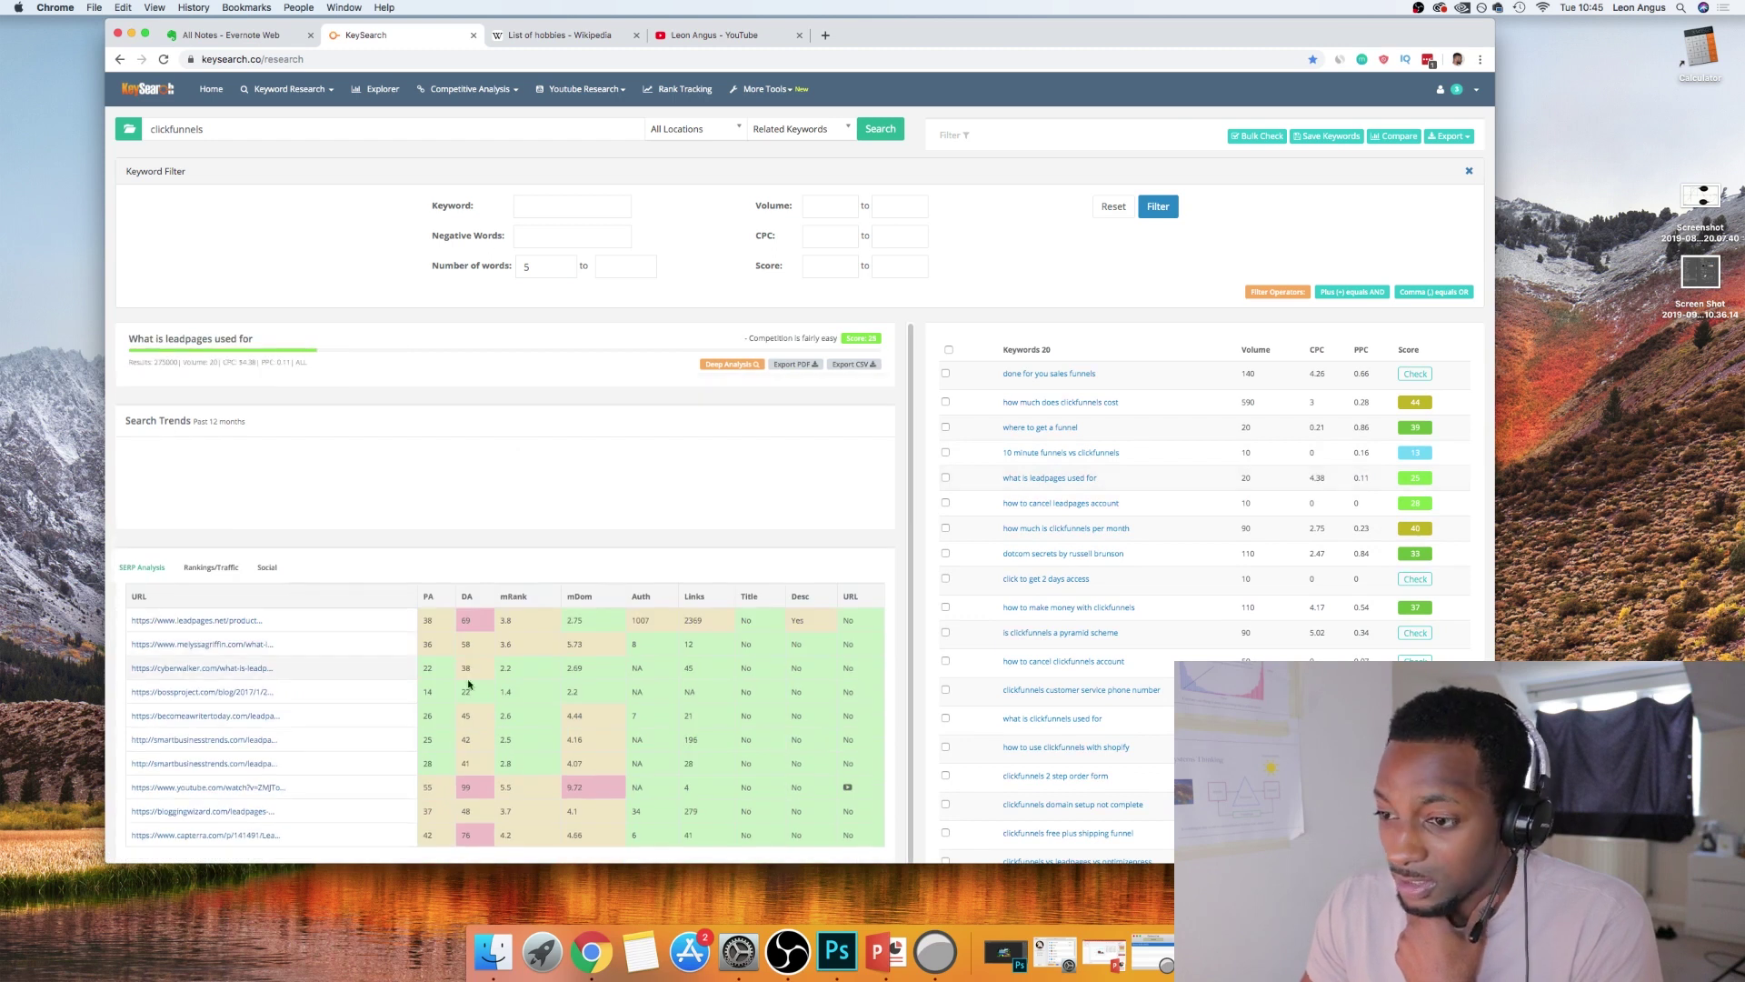
{"action": "left_click_drag", "start_coordinate": [466, 678], "coordinate": [481, 747]}
{"action": "double_click", "coordinate": [483, 754]}
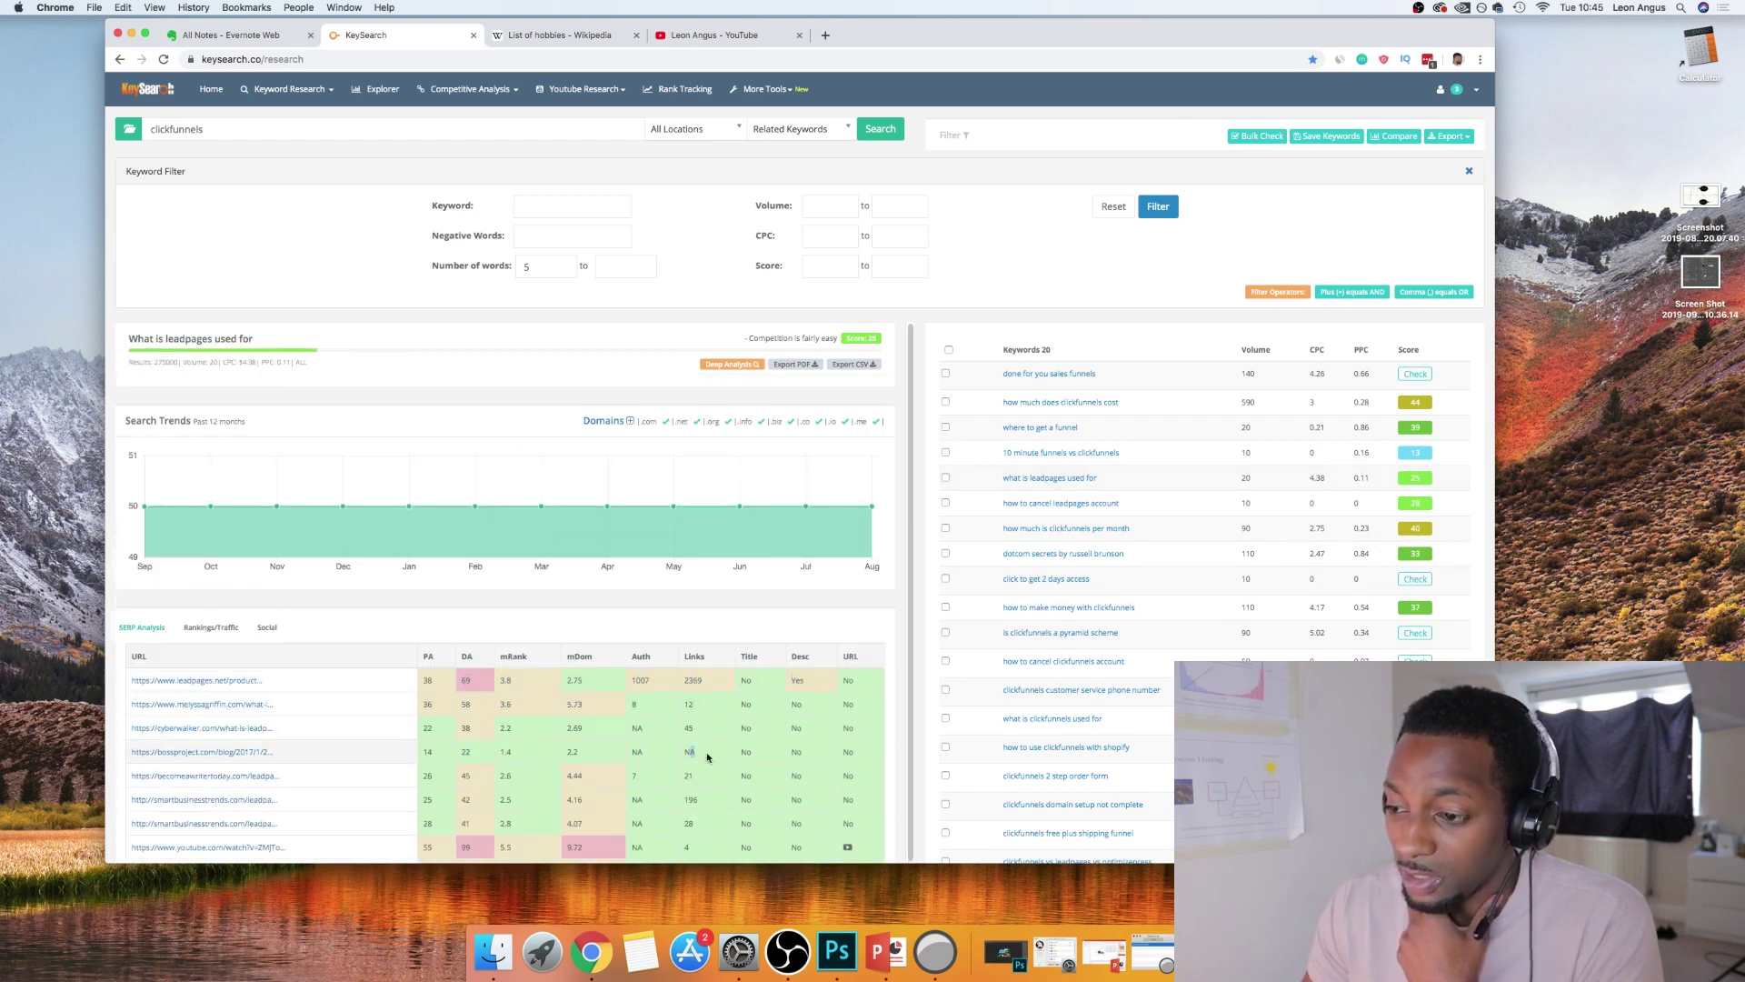
{"action": "scroll", "coordinate": [509, 536], "scroll_direction": "down", "scroll_amount": 3}
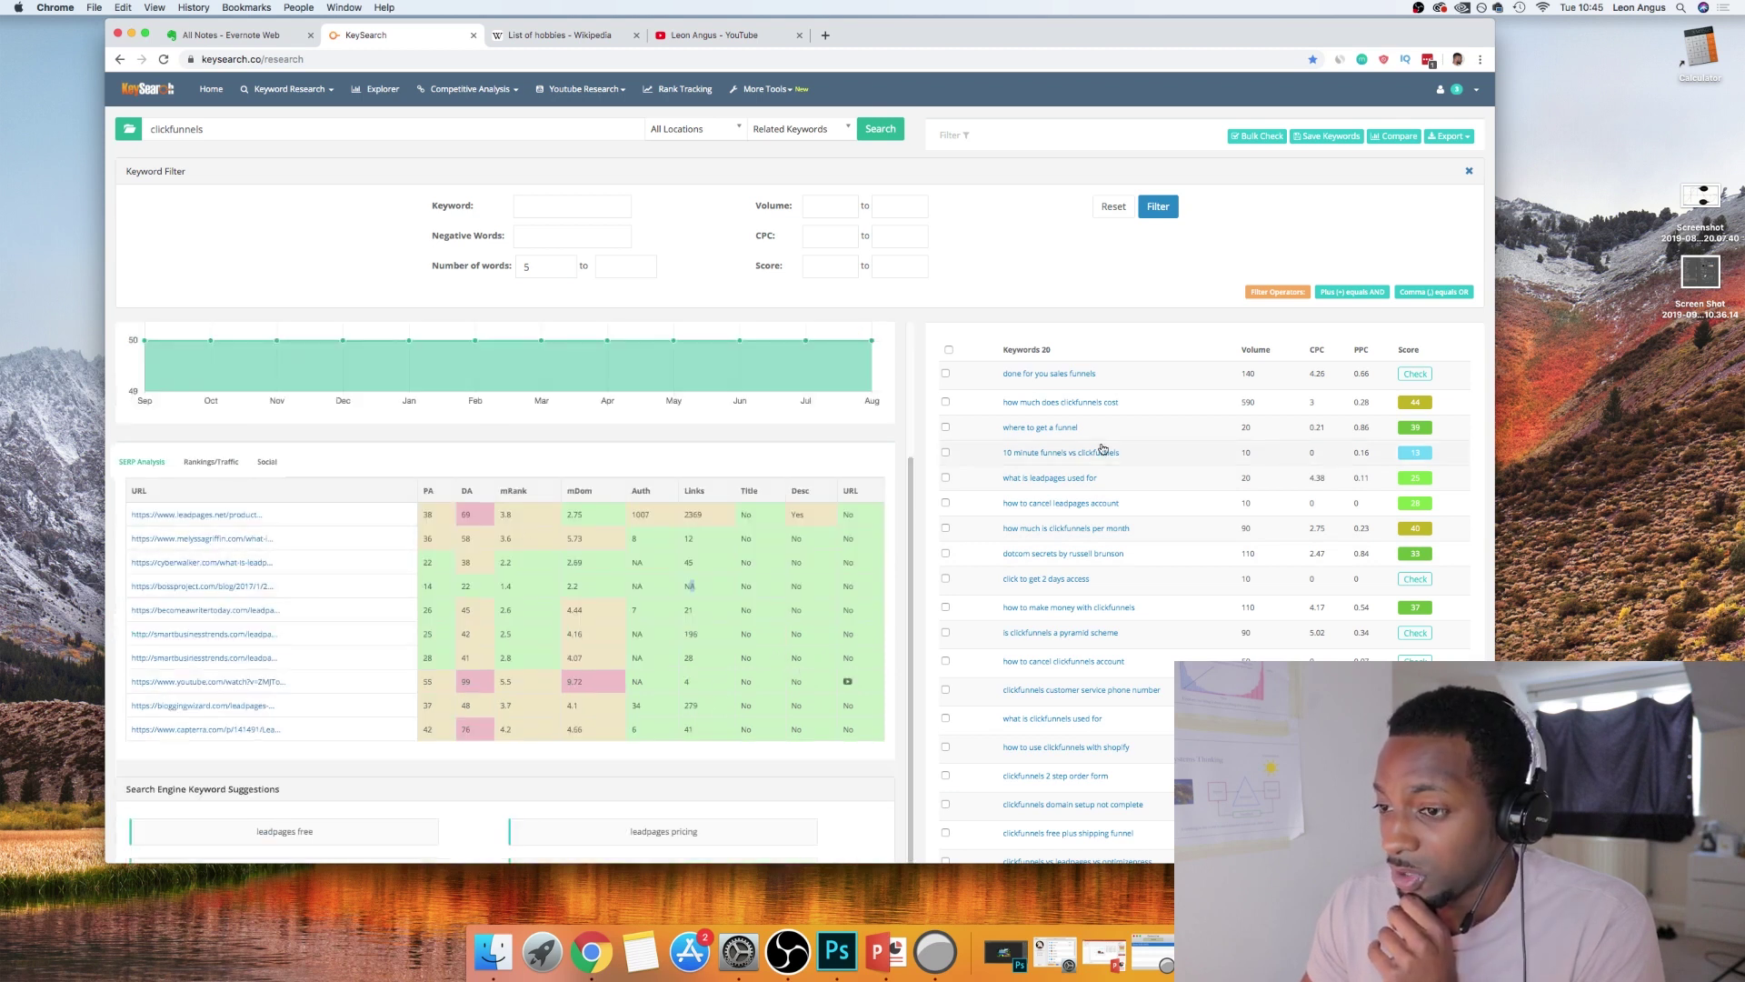
{"action": "left_click", "coordinate": [1237, 479]}
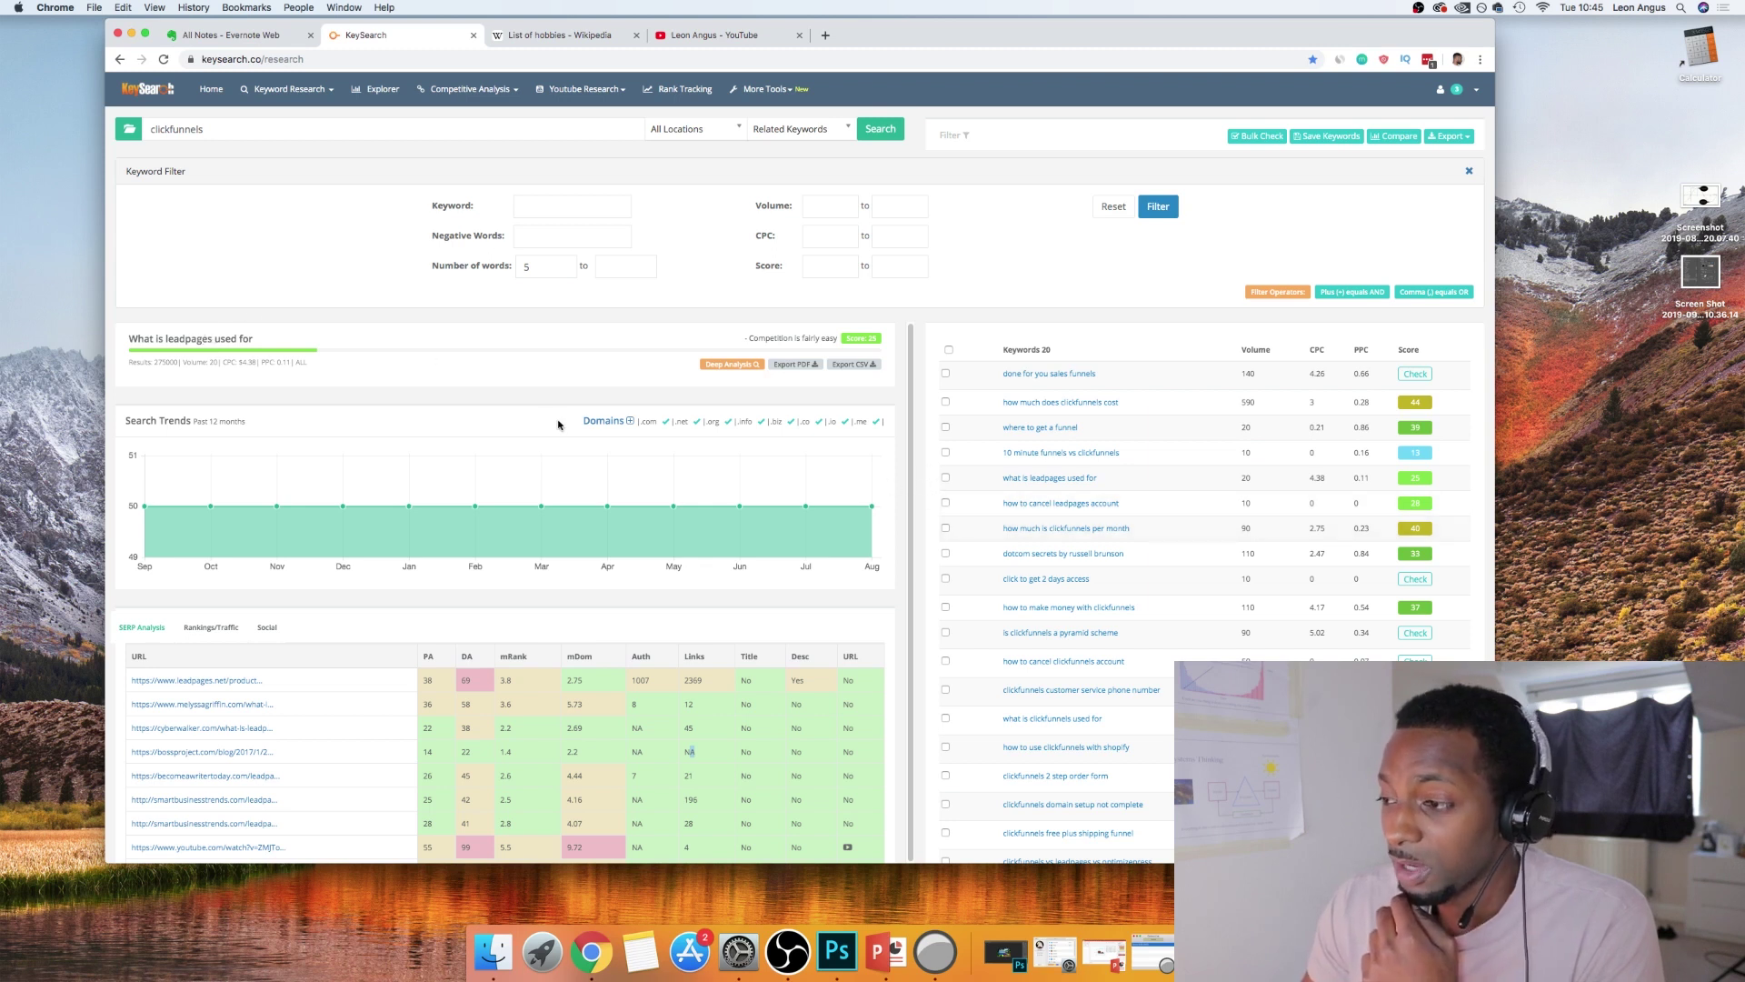
Open the analysis of "10 minute funnels vs clickfunnels" and examine the domain authority of its ranking pages
{"action": "left_click", "coordinate": [1170, 464]}
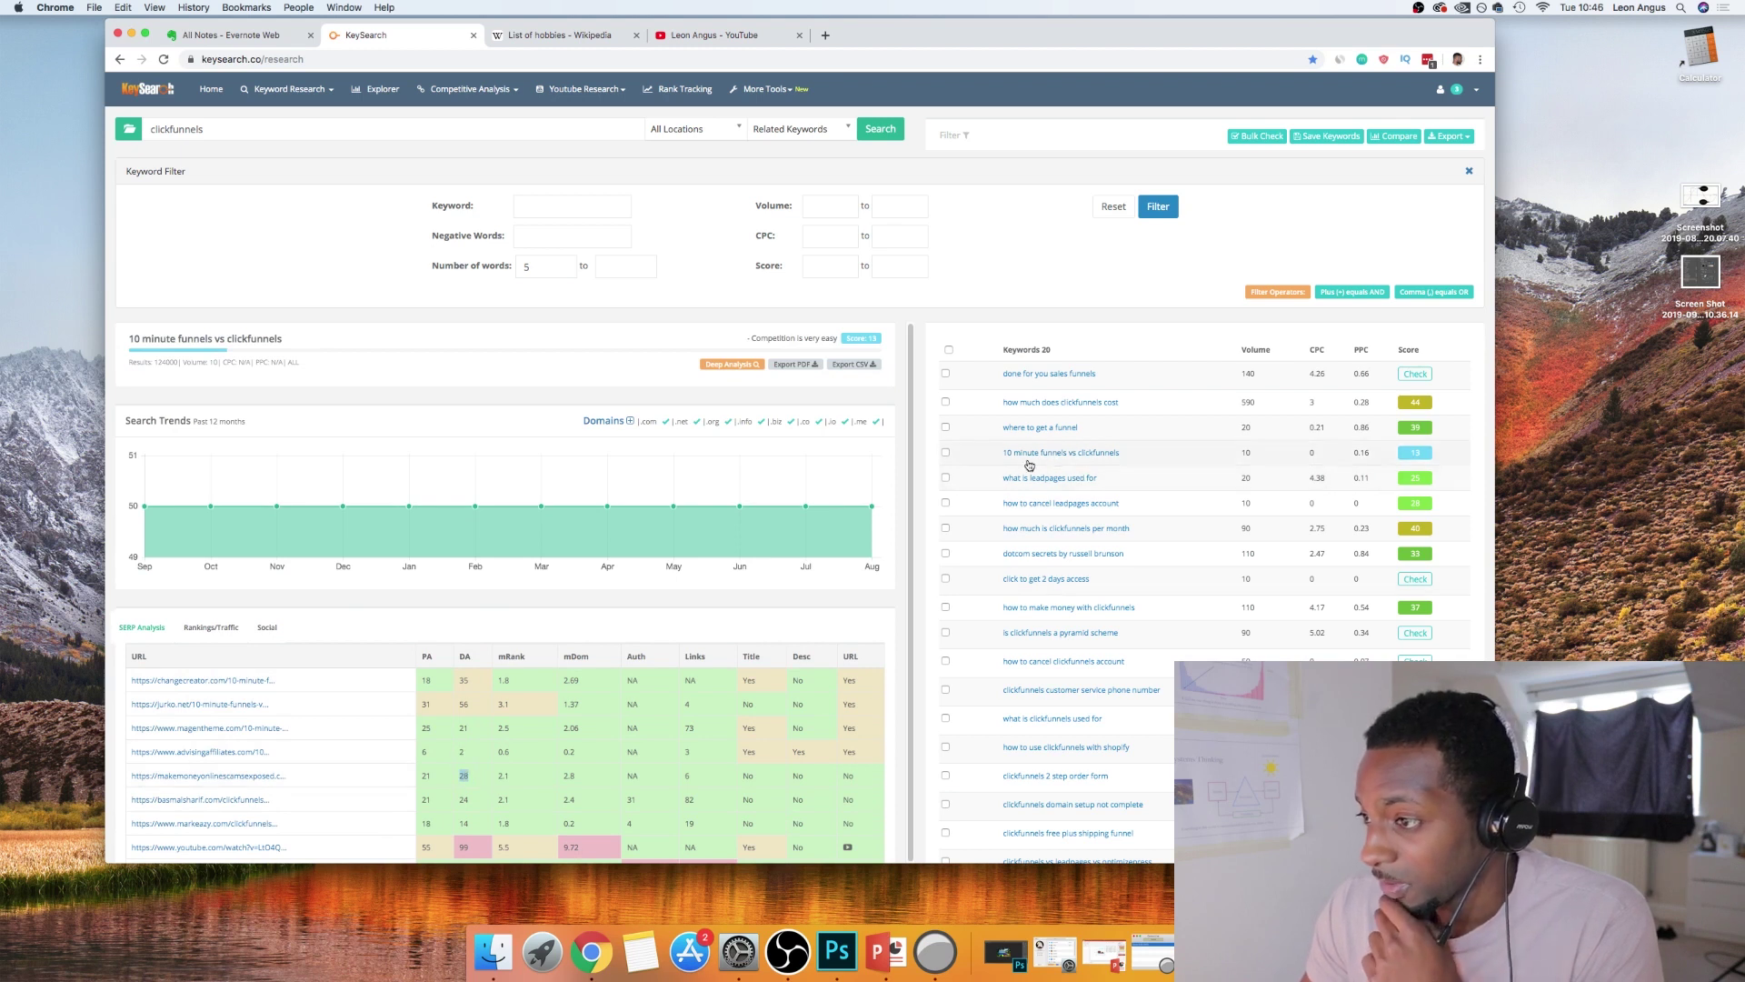
{"action": "left_click_drag", "start_coordinate": [456, 752], "coordinate": [473, 756]}
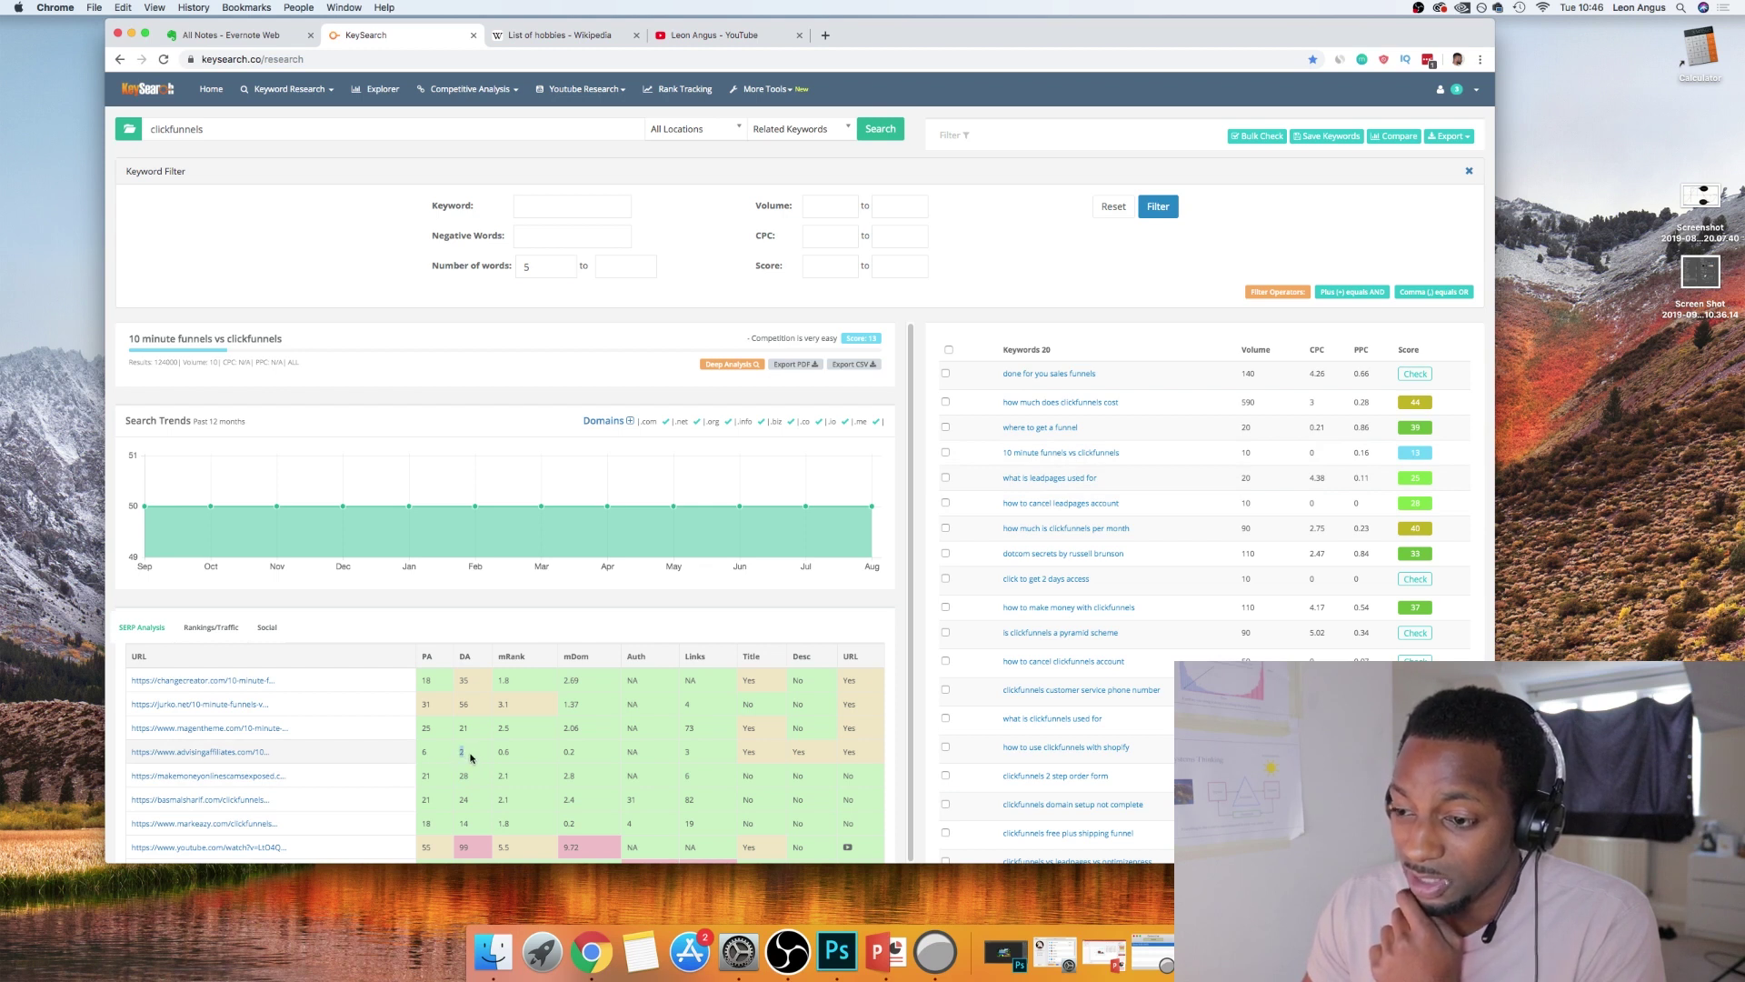
{"action": "left_click_drag", "start_coordinate": [460, 822], "coordinate": [469, 824]}
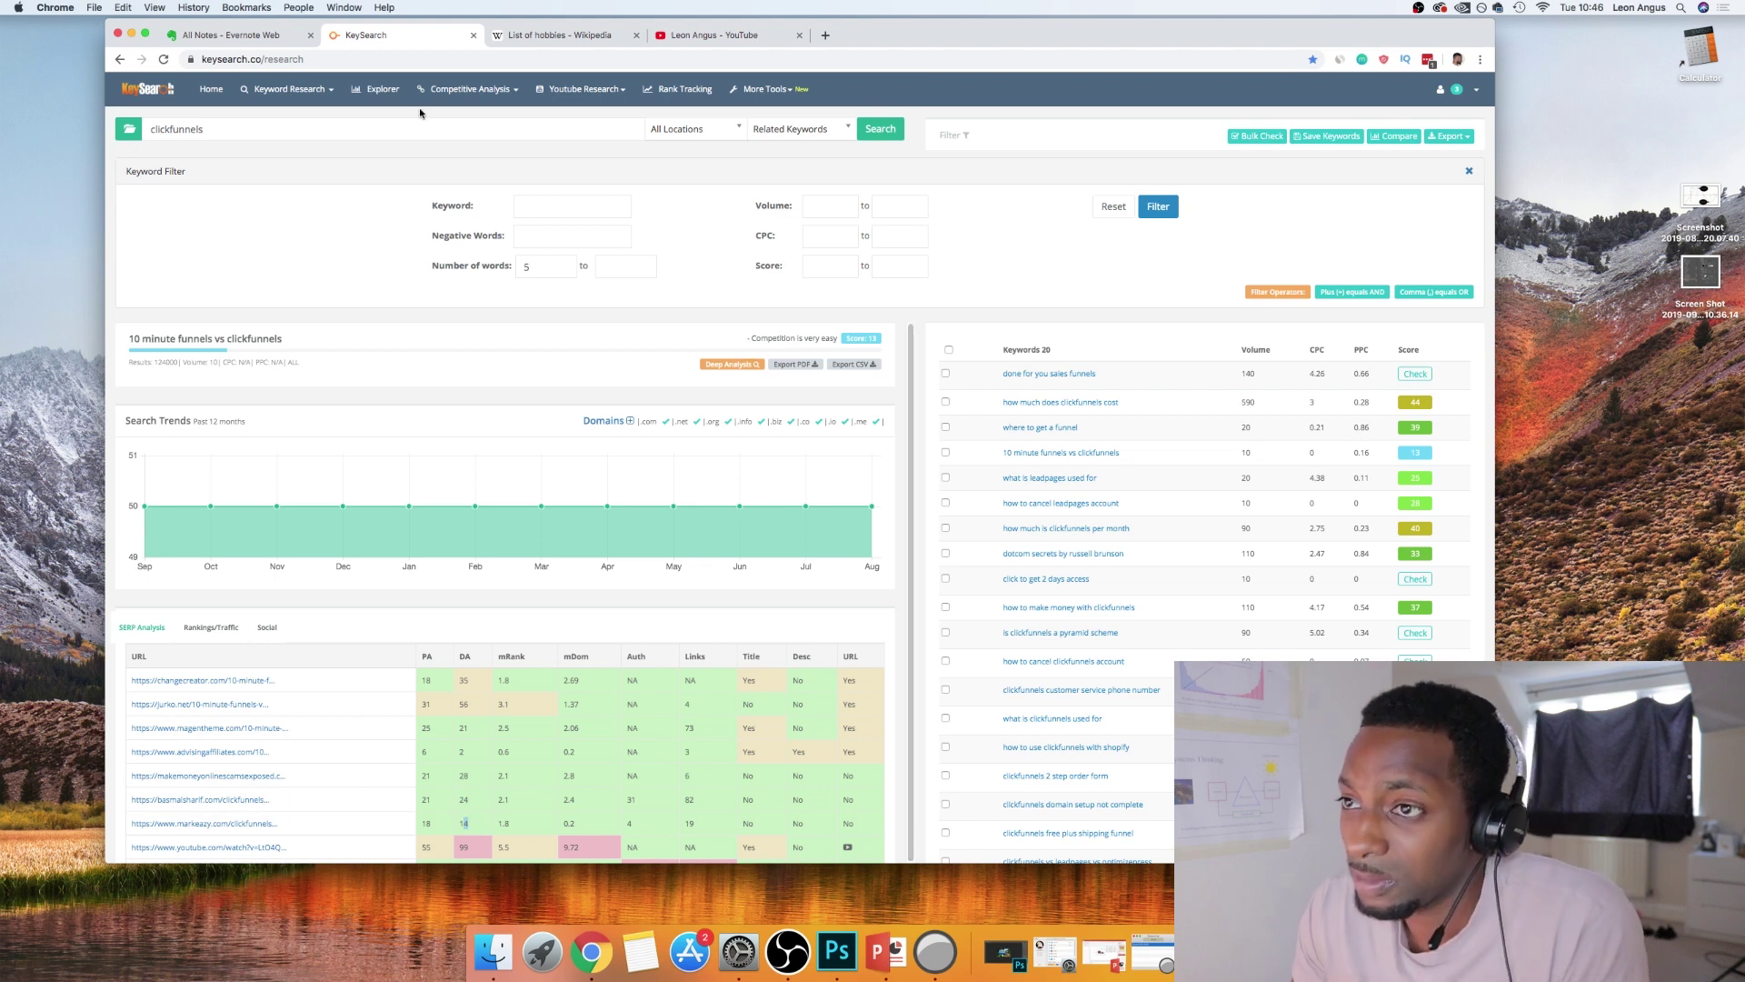
Open a second Keyword Research page in a new browser tab and return to the filtered clickfunnels results
{"action": "left_click", "coordinate": [300, 90], "text": "super"}
{"action": "left_click", "coordinate": [537, 36]}
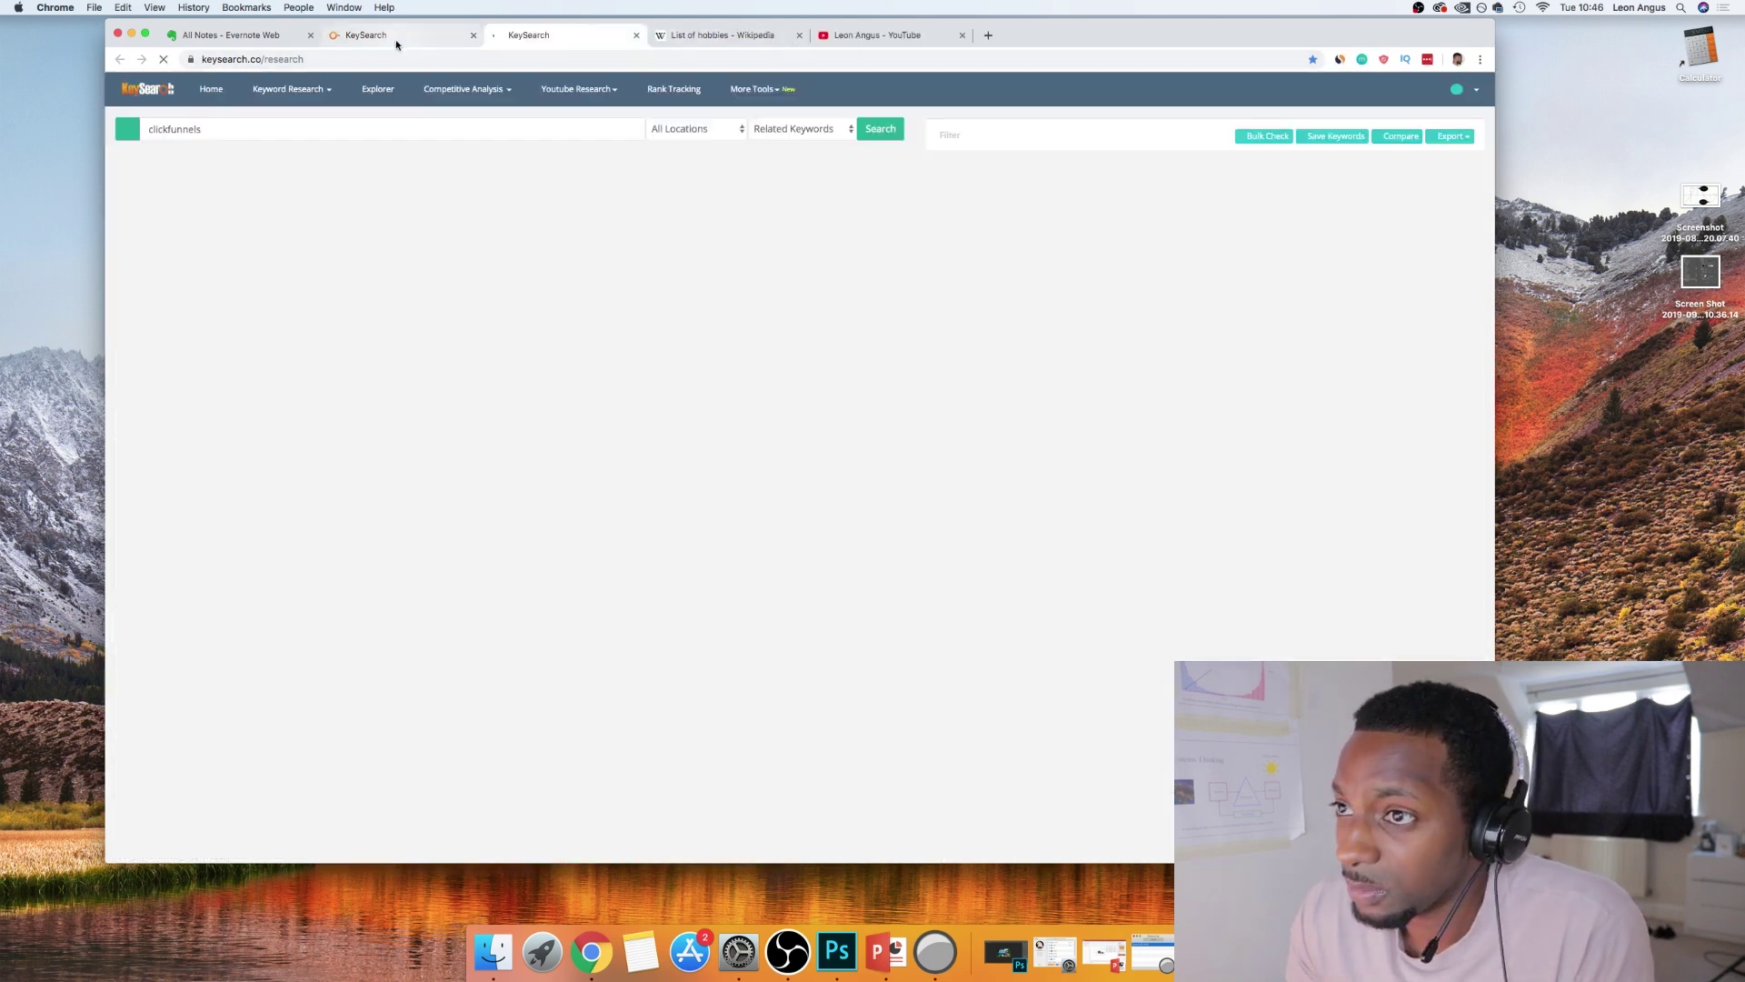
{"action": "left_click", "coordinate": [395, 37]}
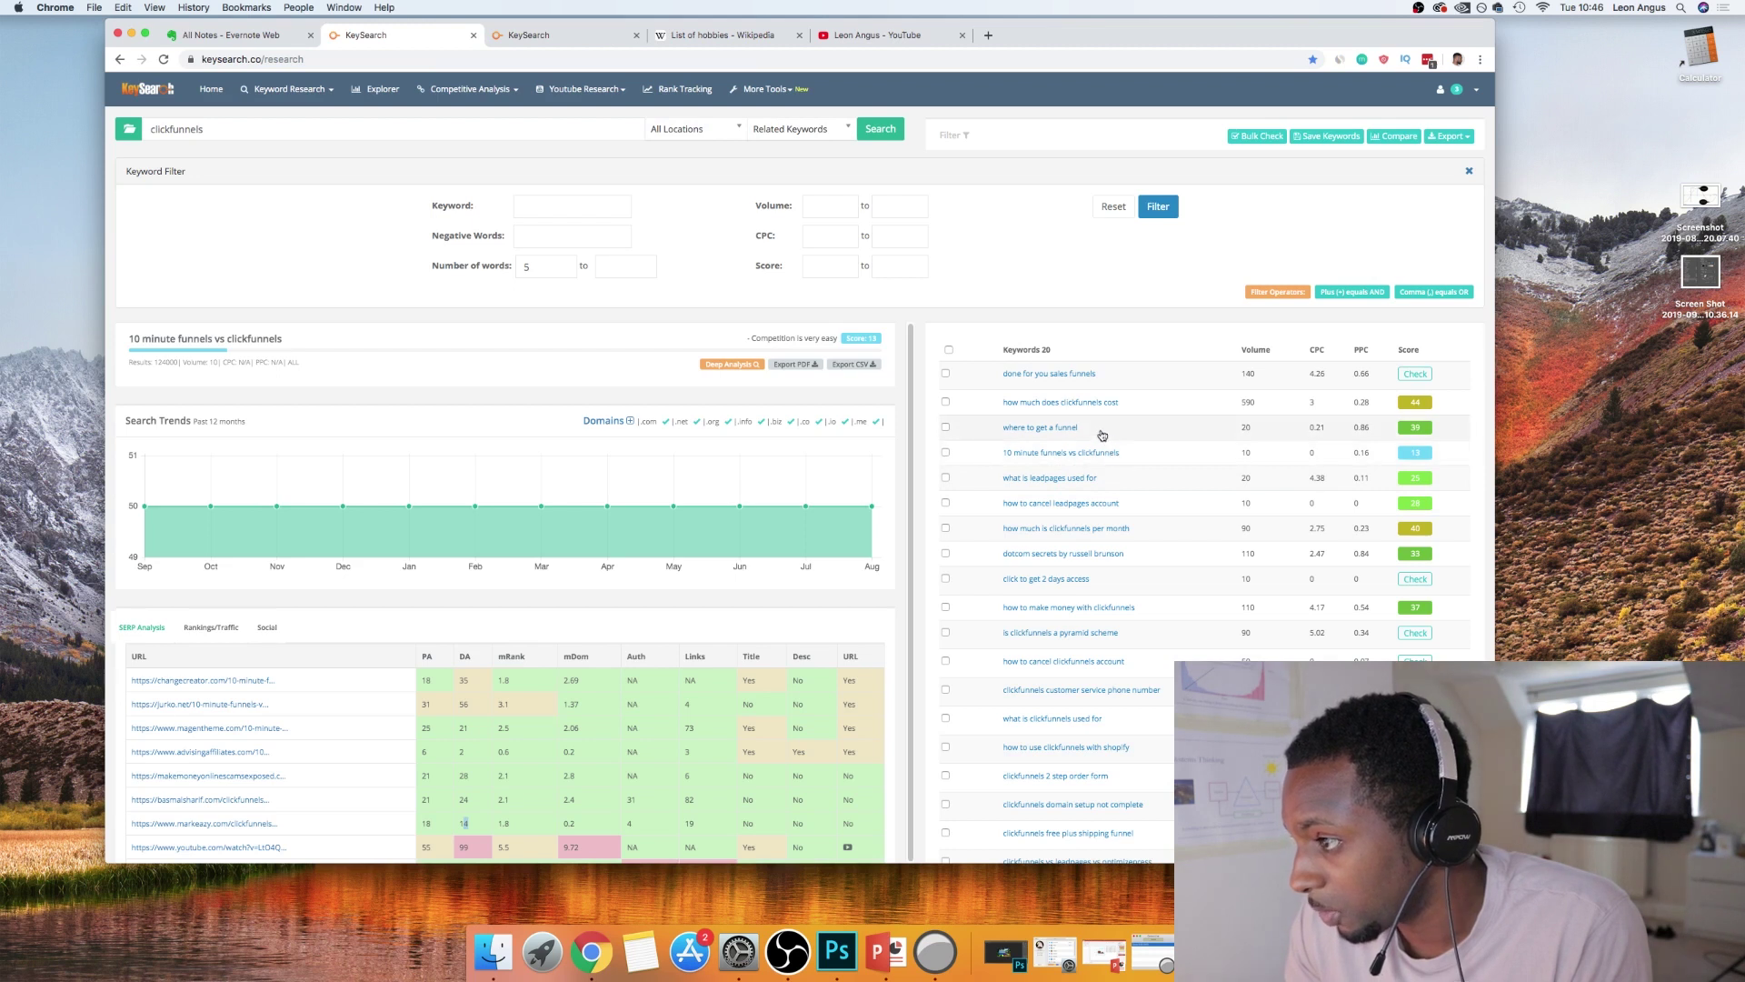
Copy the keyword "10 minute funnels vs clickfunnels" and search for its related keywords on the second Keyword Research page
{"action": "left_click_drag", "start_coordinate": [1124, 453], "coordinate": [1003, 453]}
{"action": "key", "text": "cmd+c"}
{"action": "left_click", "coordinate": [533, 37]}
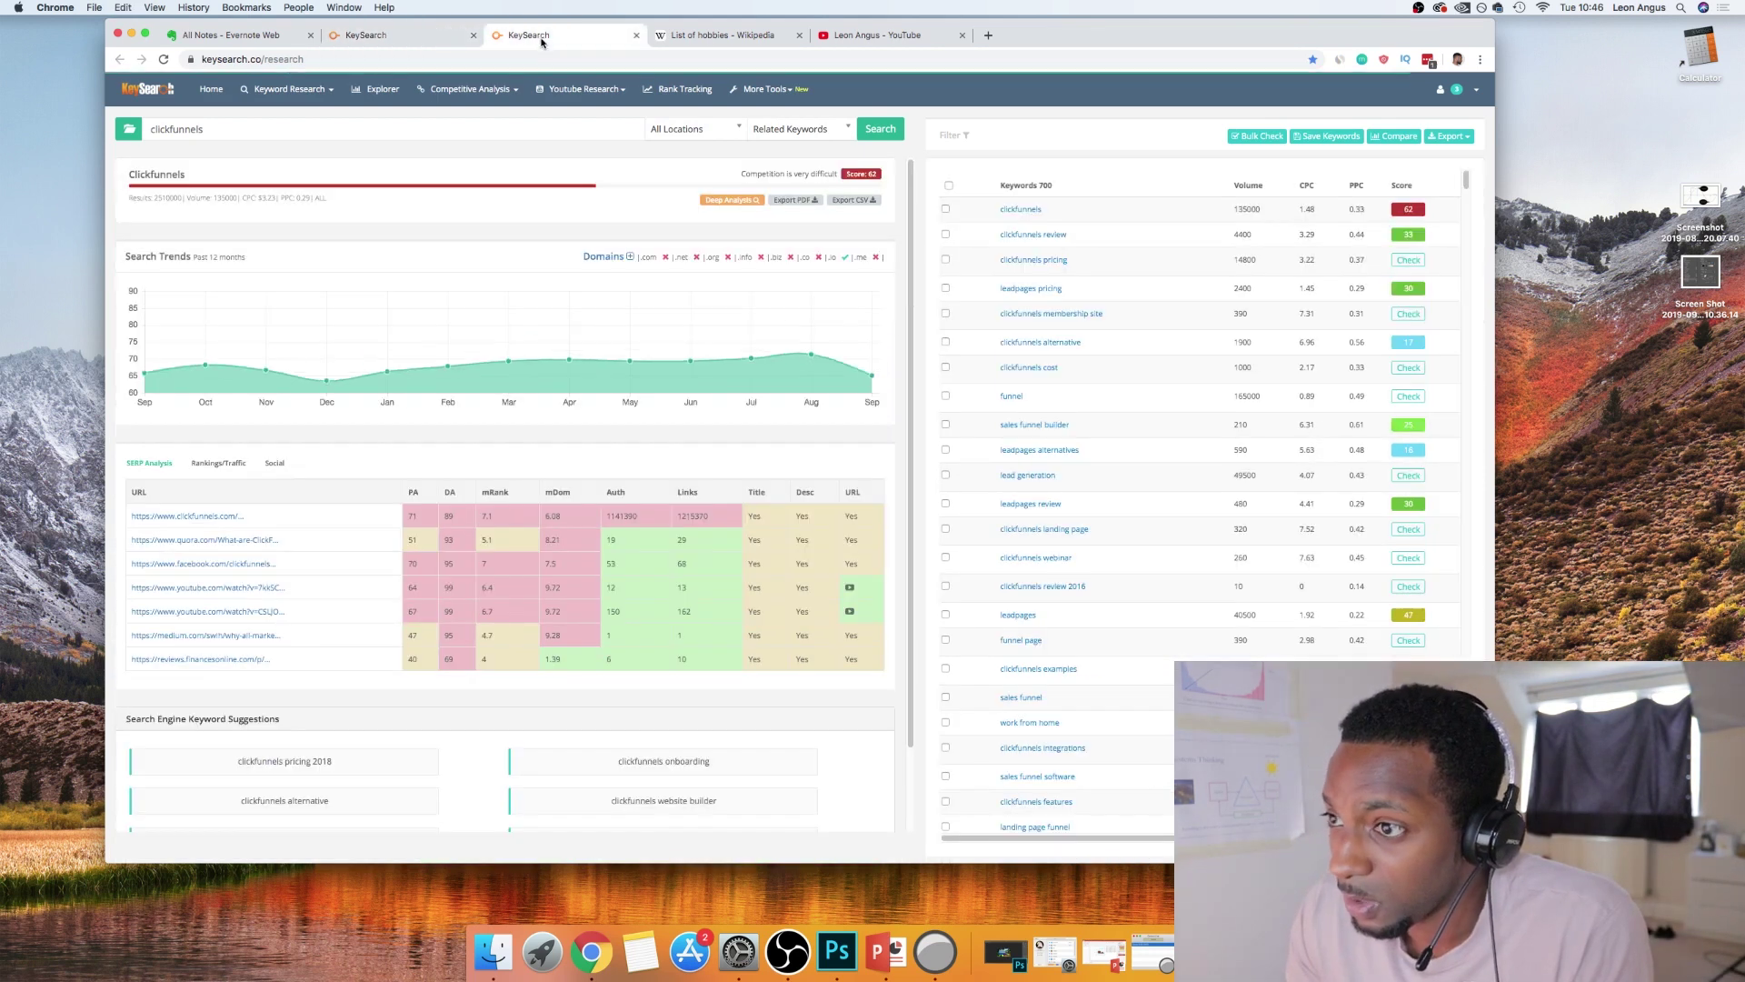
{"action": "triple_click", "coordinate": [535, 128]}
{"action": "key", "text": "cmd+v"}
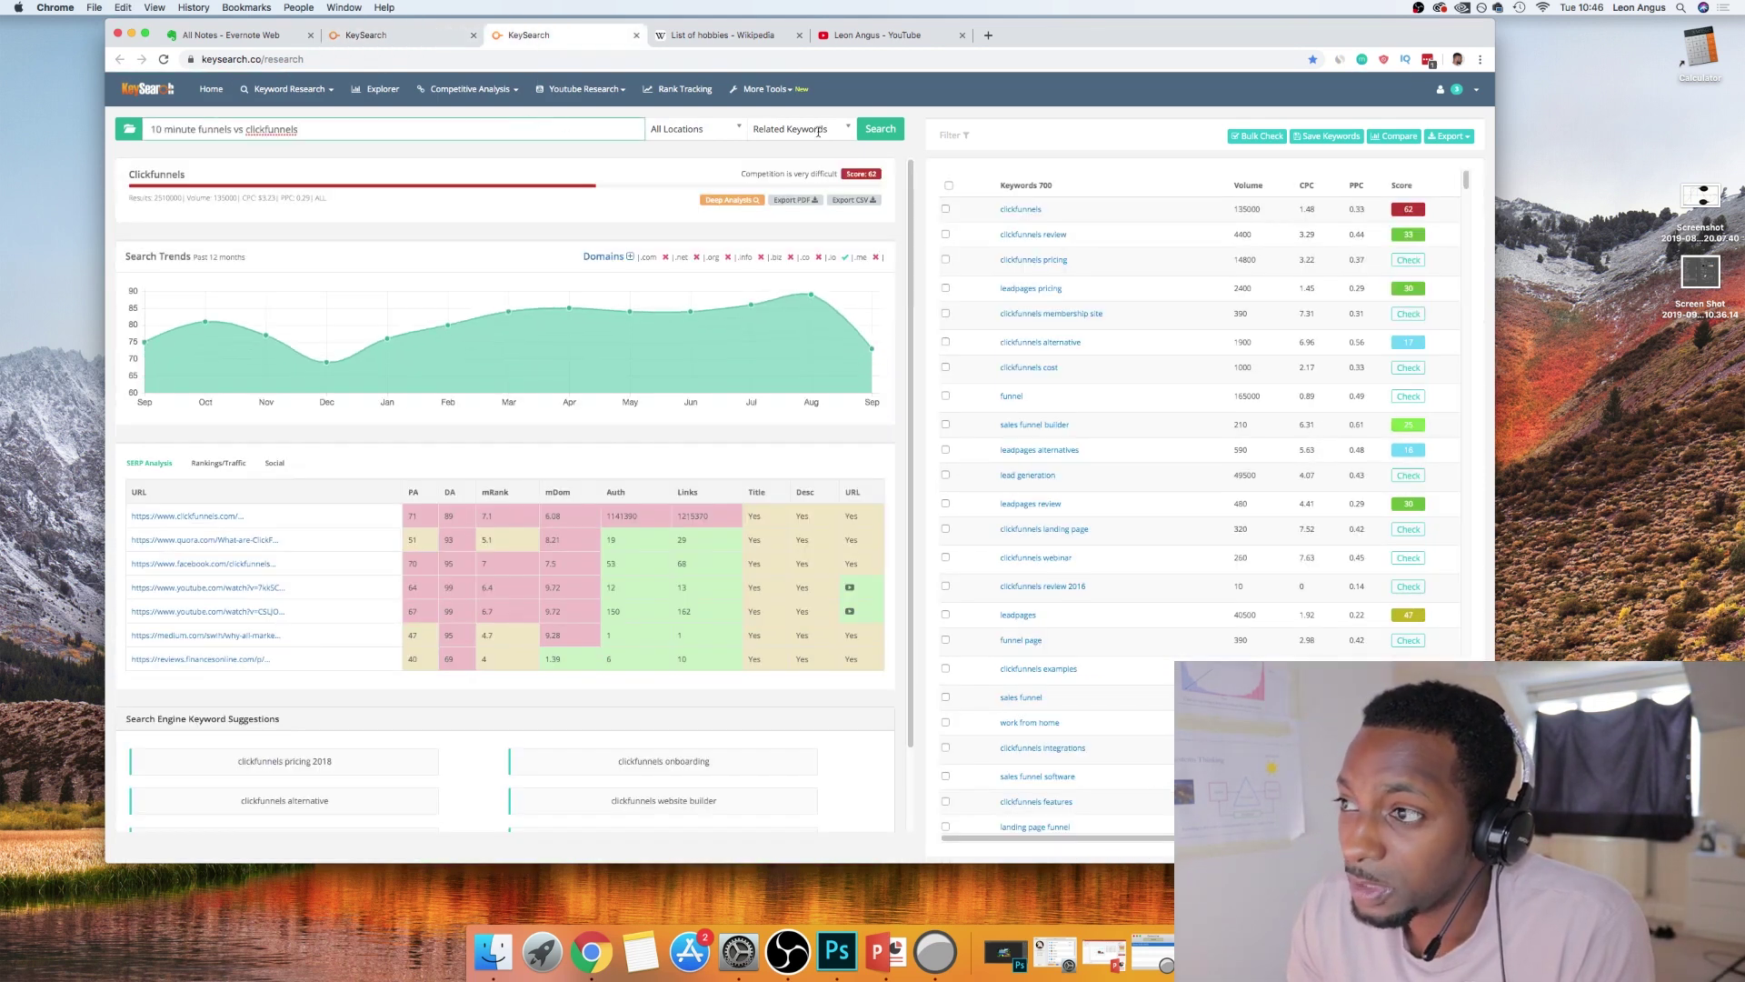
{"action": "left_click", "coordinate": [878, 128]}
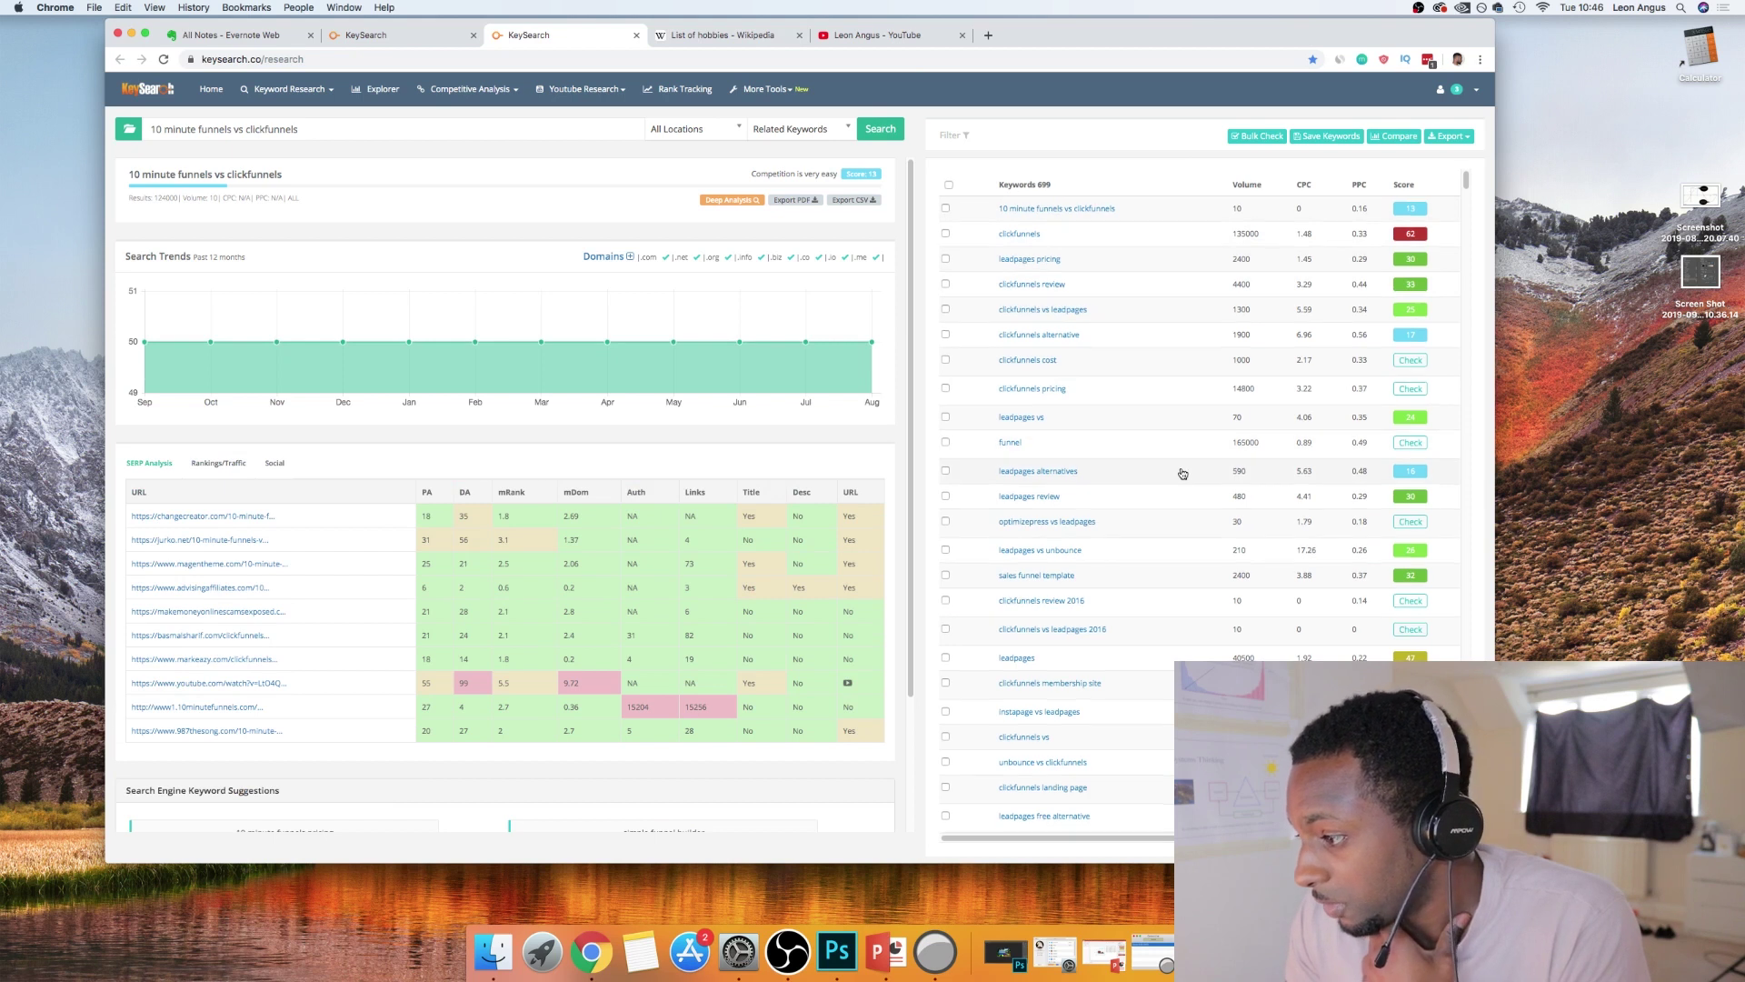
Filter the new keyword list to phrases of at least 5 words and sort it by highest search volume
{"action": "left_click", "coordinate": [954, 135]}
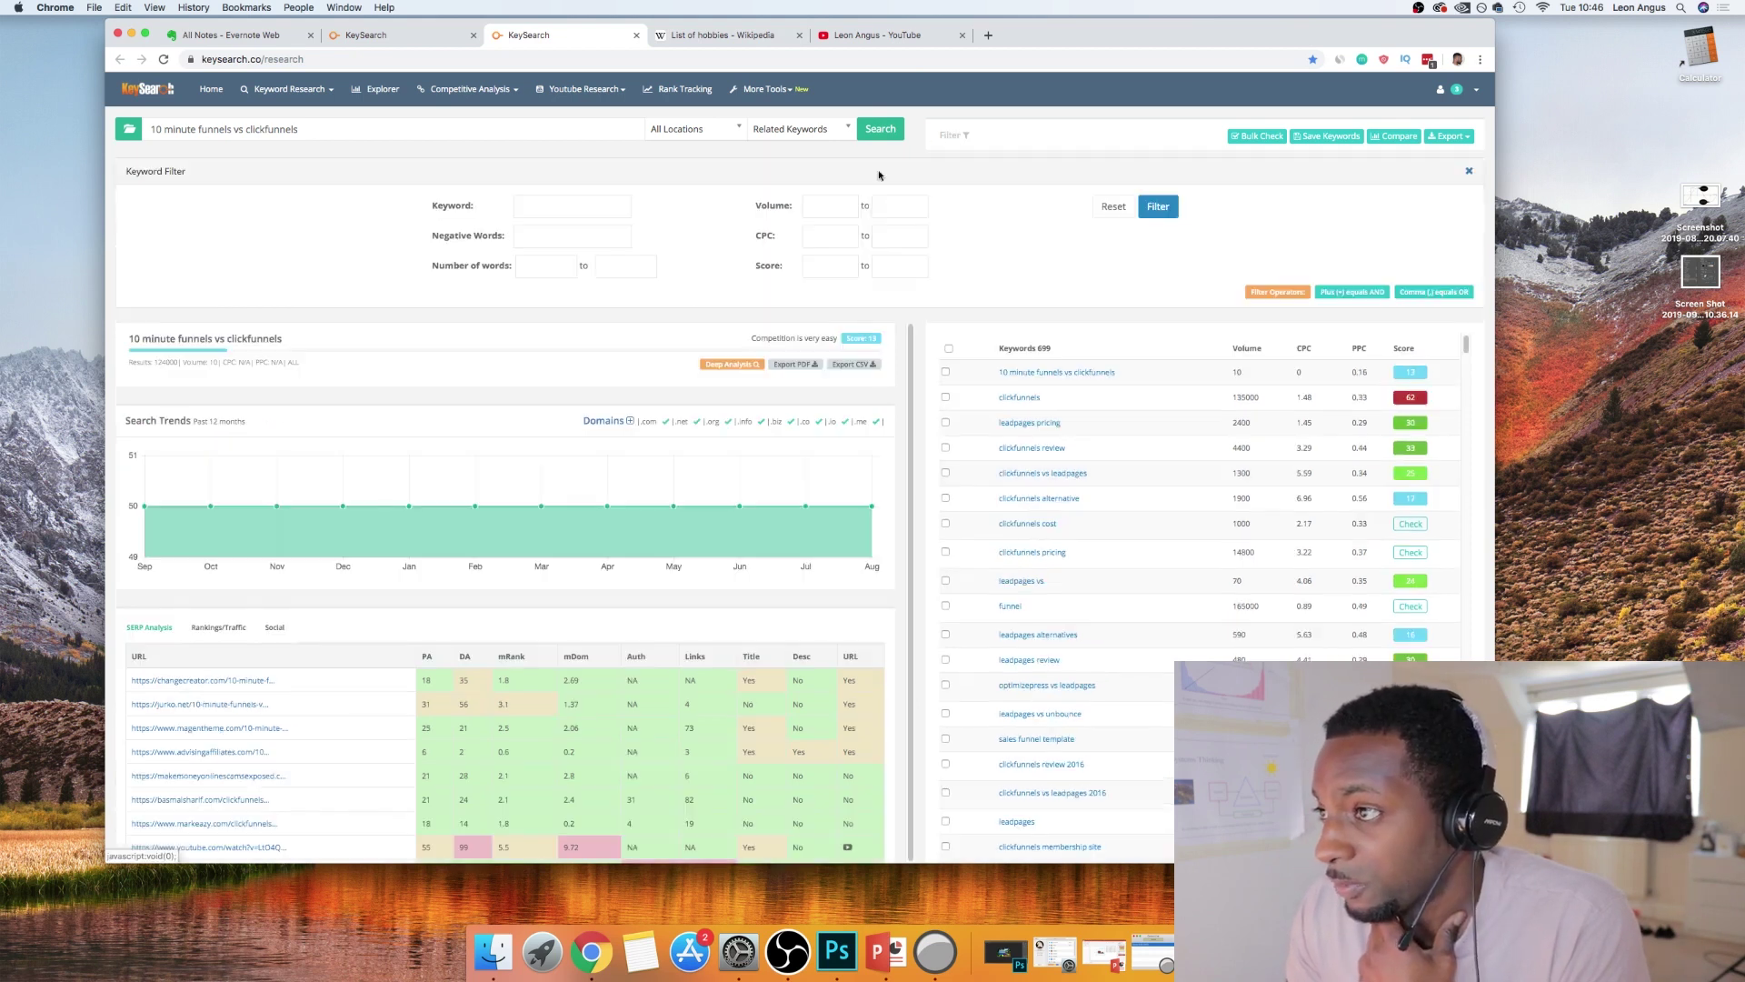
{"action": "left_click", "coordinate": [557, 267]}
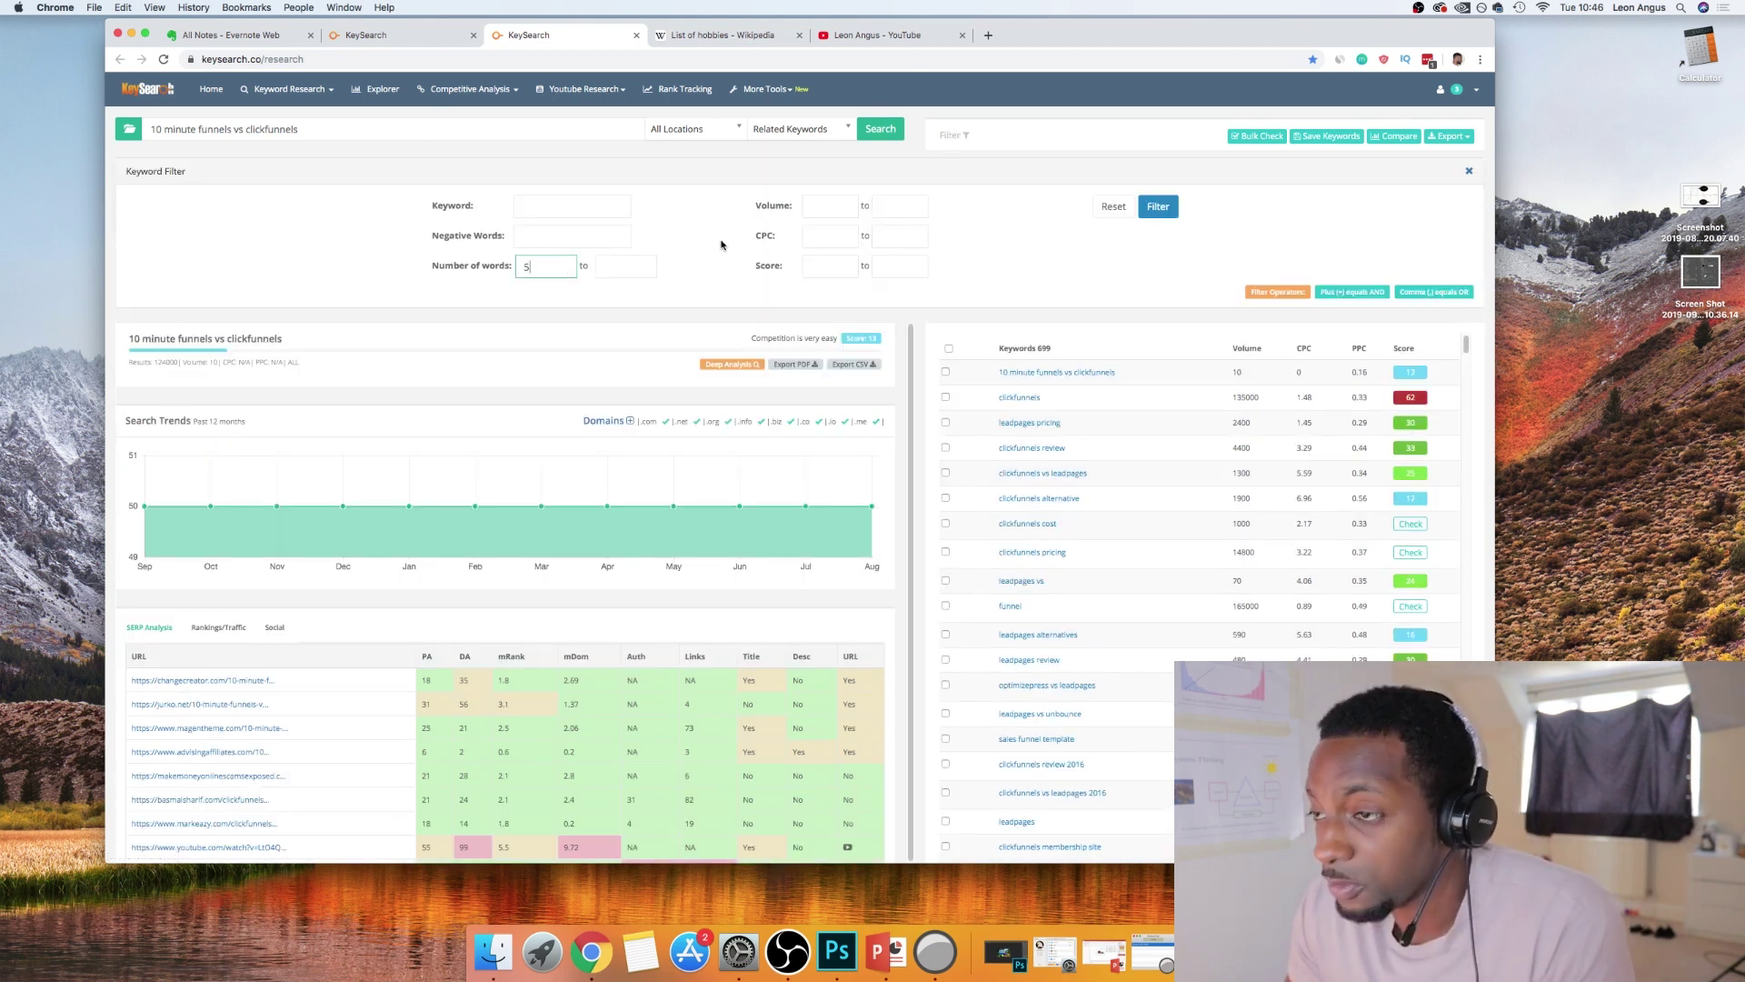
{"action": "left_click", "coordinate": [1158, 206]}
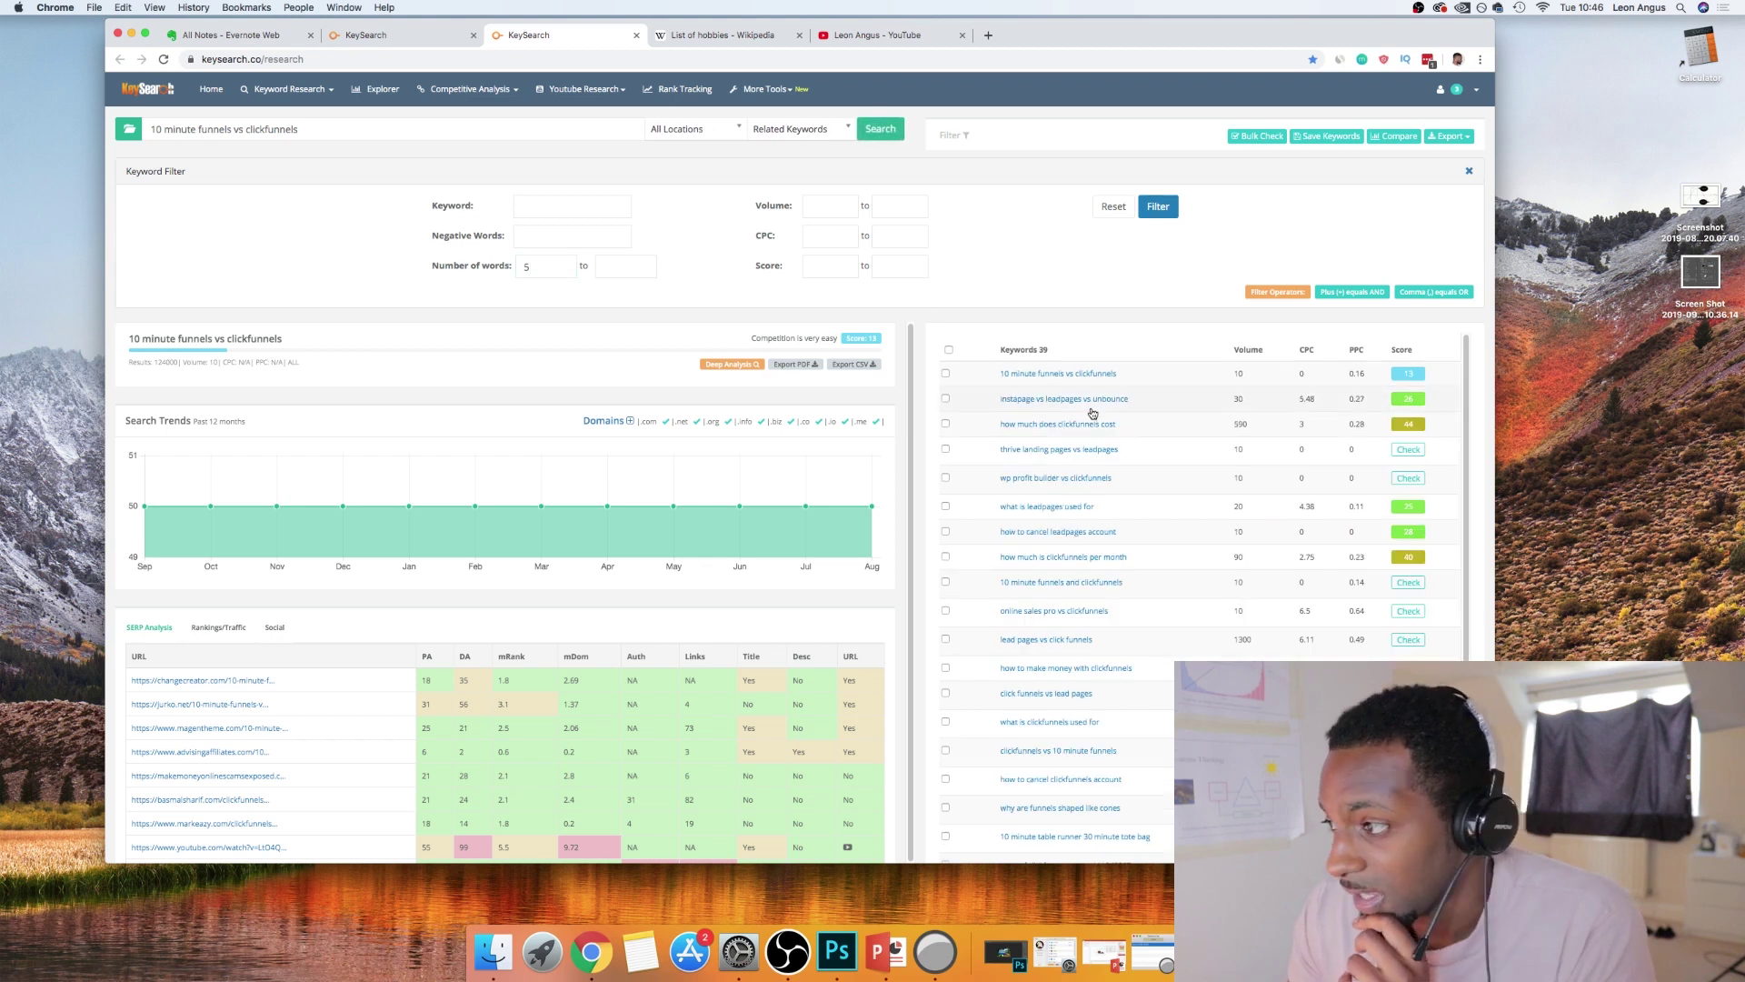
{"action": "left_click", "coordinate": [1245, 351]}
Check the difficulty scores of the four keywords from "what are funnels used for" through "how many funnels did the titanic have"
{"action": "left_click", "coordinate": [1414, 457]}
{"action": "left_click", "coordinate": [1409, 480]}
{"action": "left_click", "coordinate": [1409, 503]}
{"action": "left_click", "coordinate": [1409, 526]}
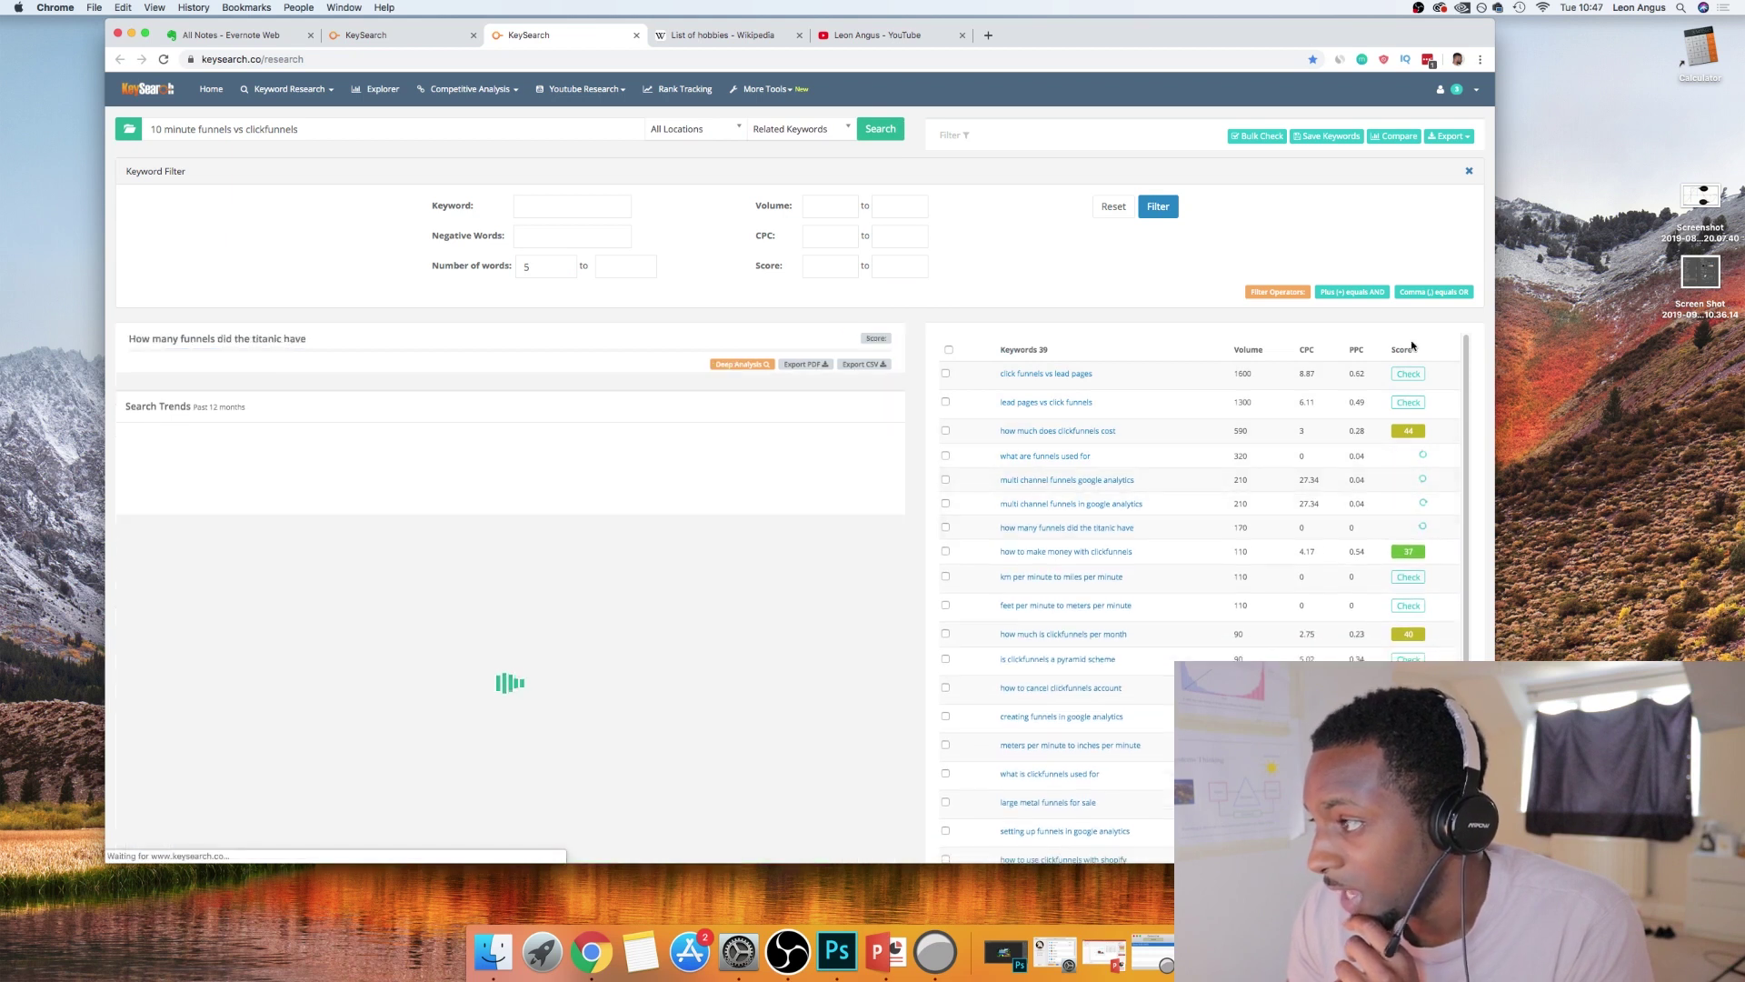
View the account's remaining credits, and check the difficulty scores from "km per minute to miles per minute" through "meters per minute to inches per minute"
{"action": "left_click", "coordinate": [1475, 90]}
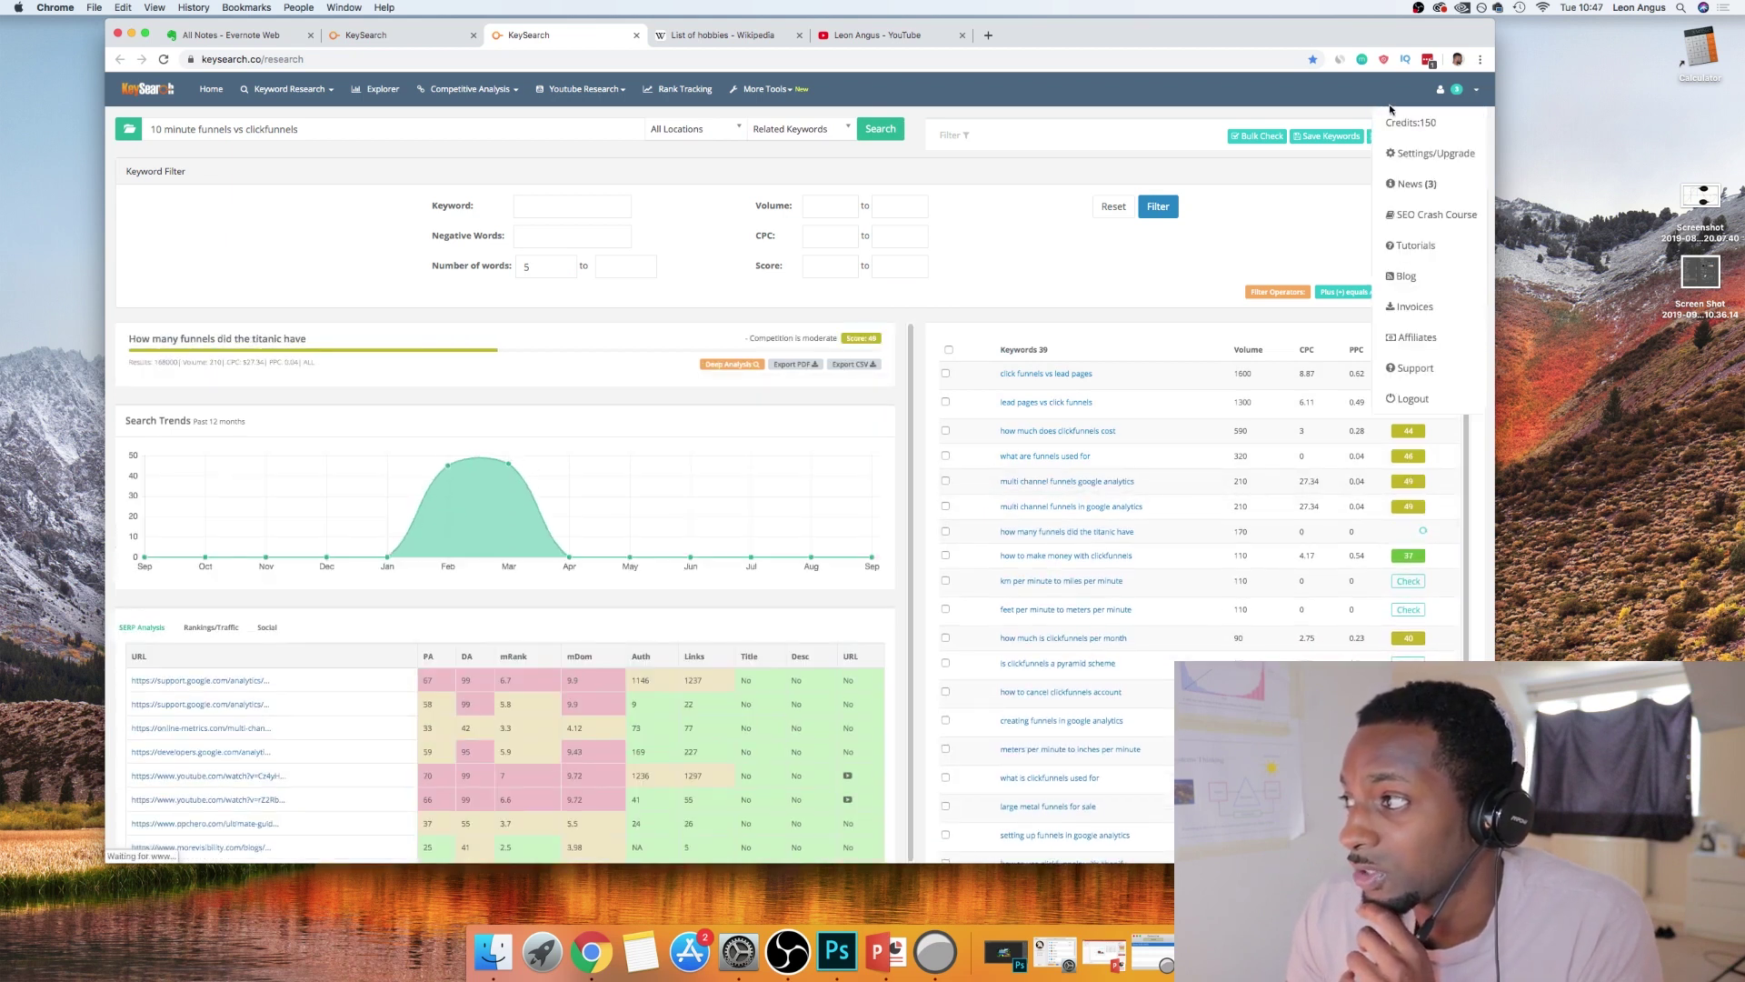
{"action": "left_click", "coordinate": [1350, 91]}
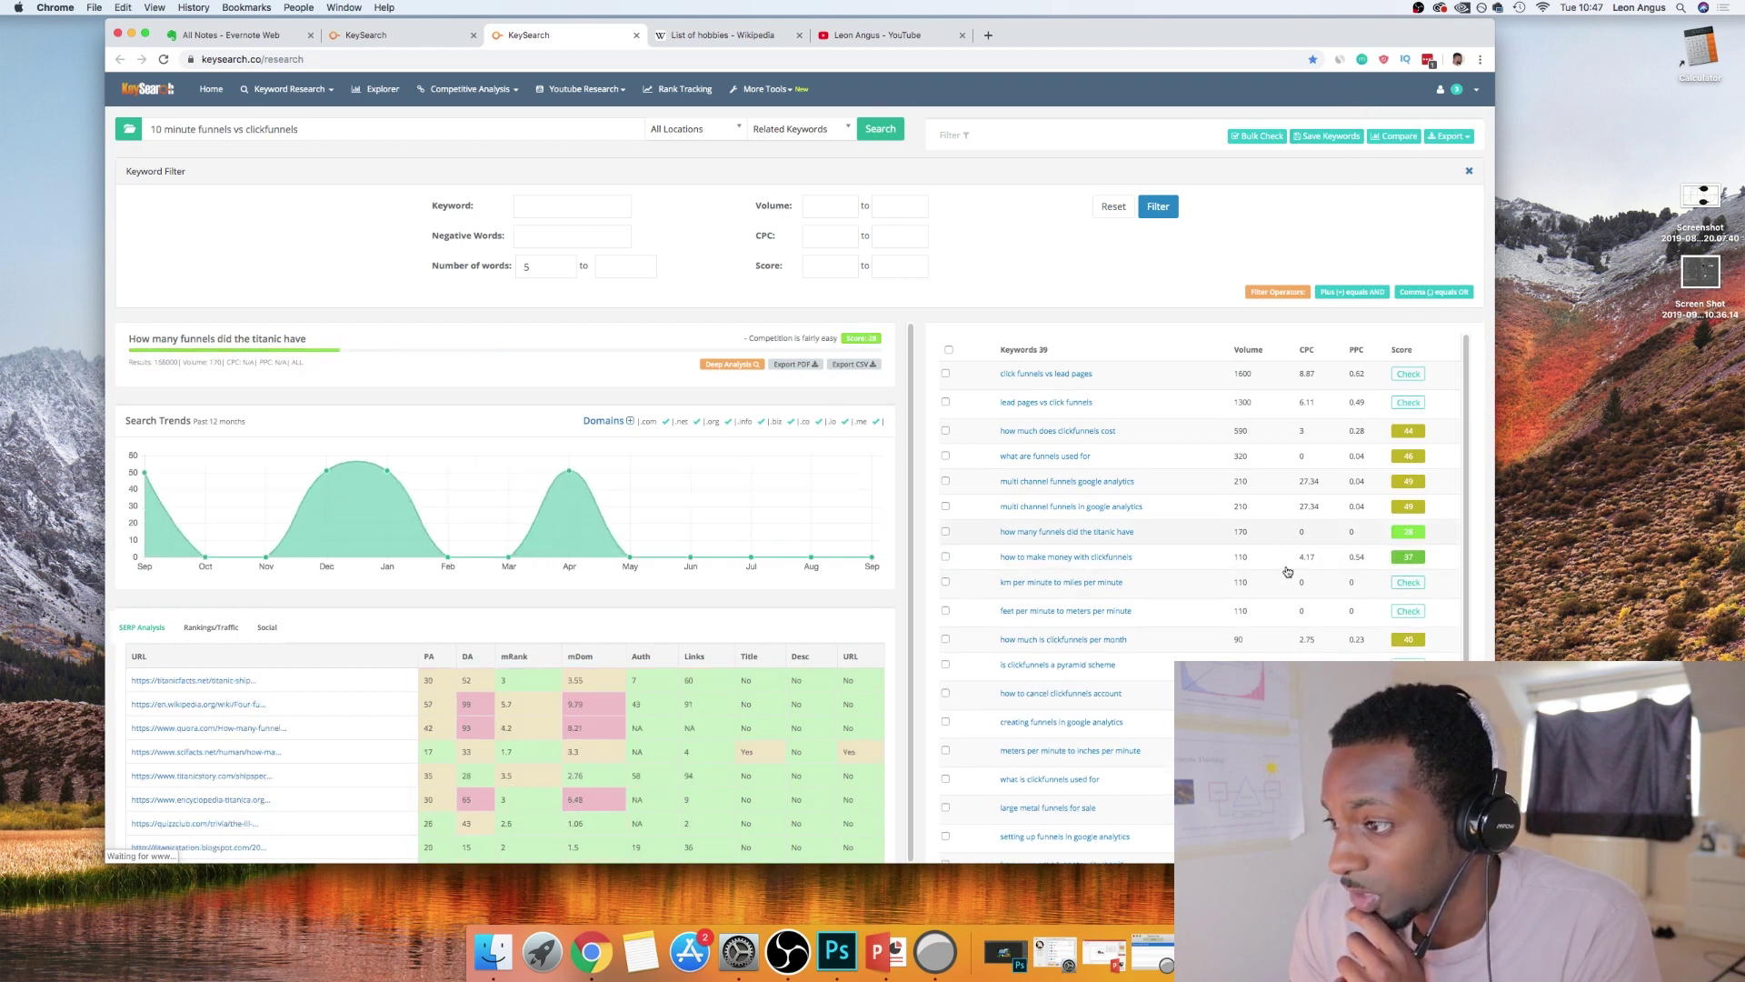
{"action": "left_click", "coordinate": [1276, 536]}
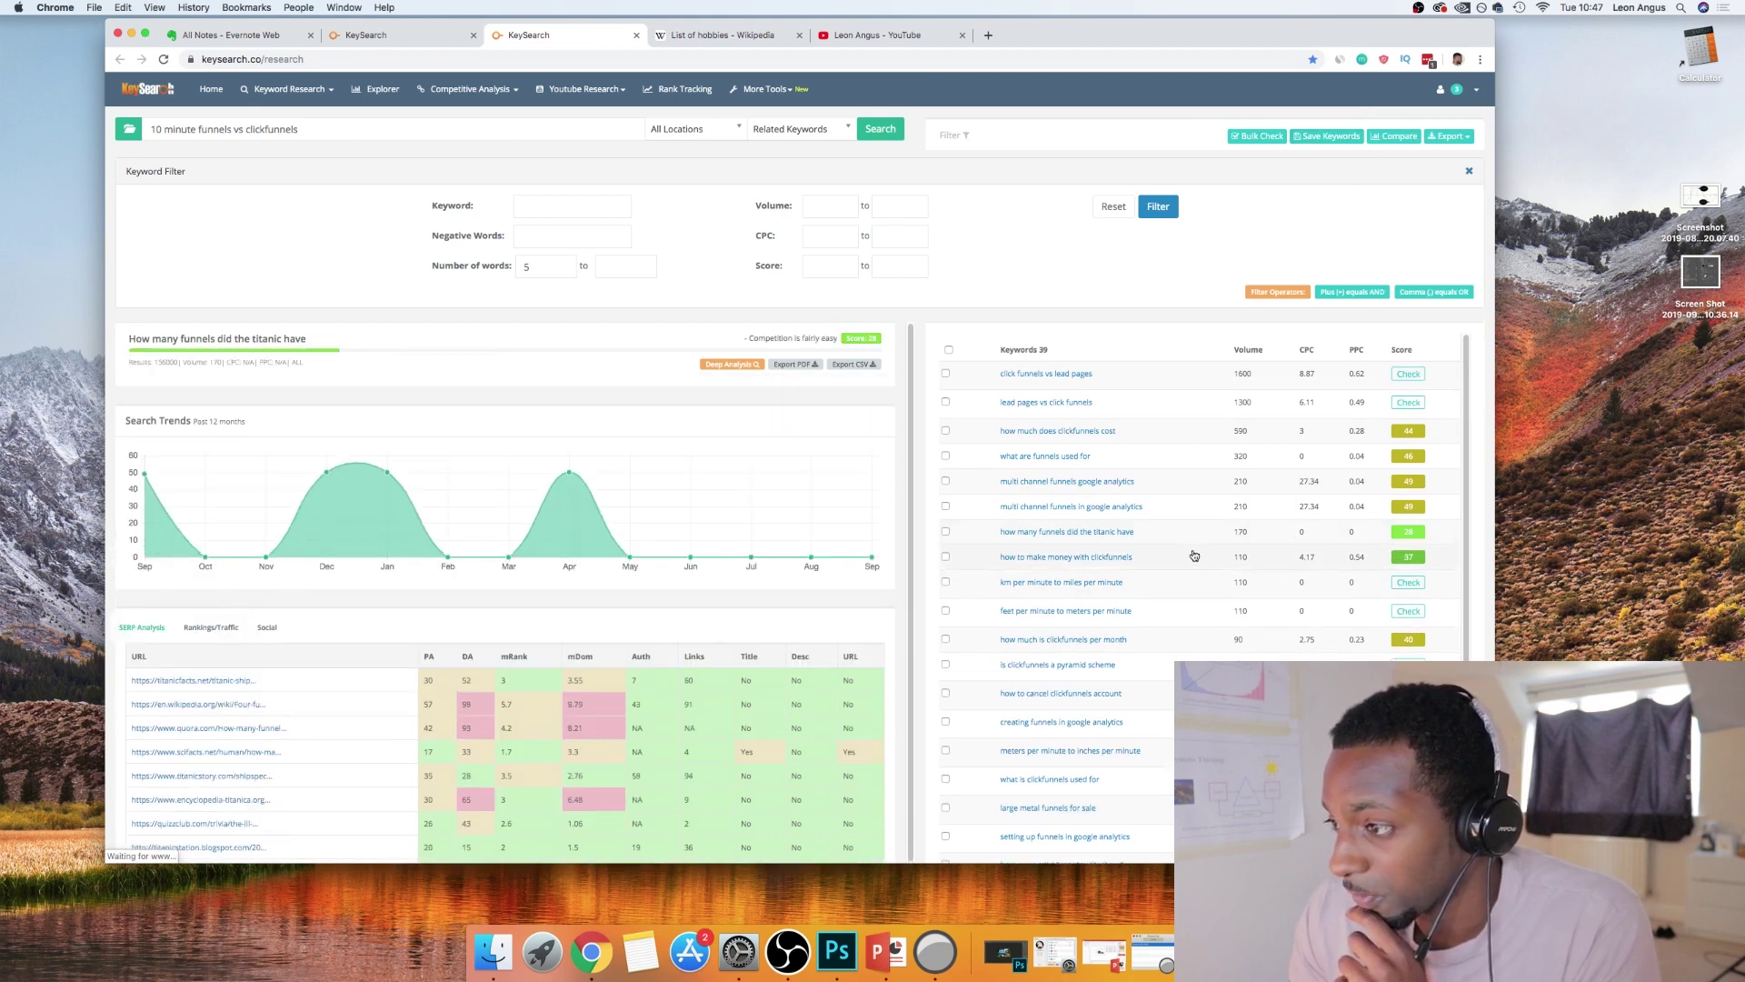
{"action": "left_click", "coordinate": [1409, 582]}
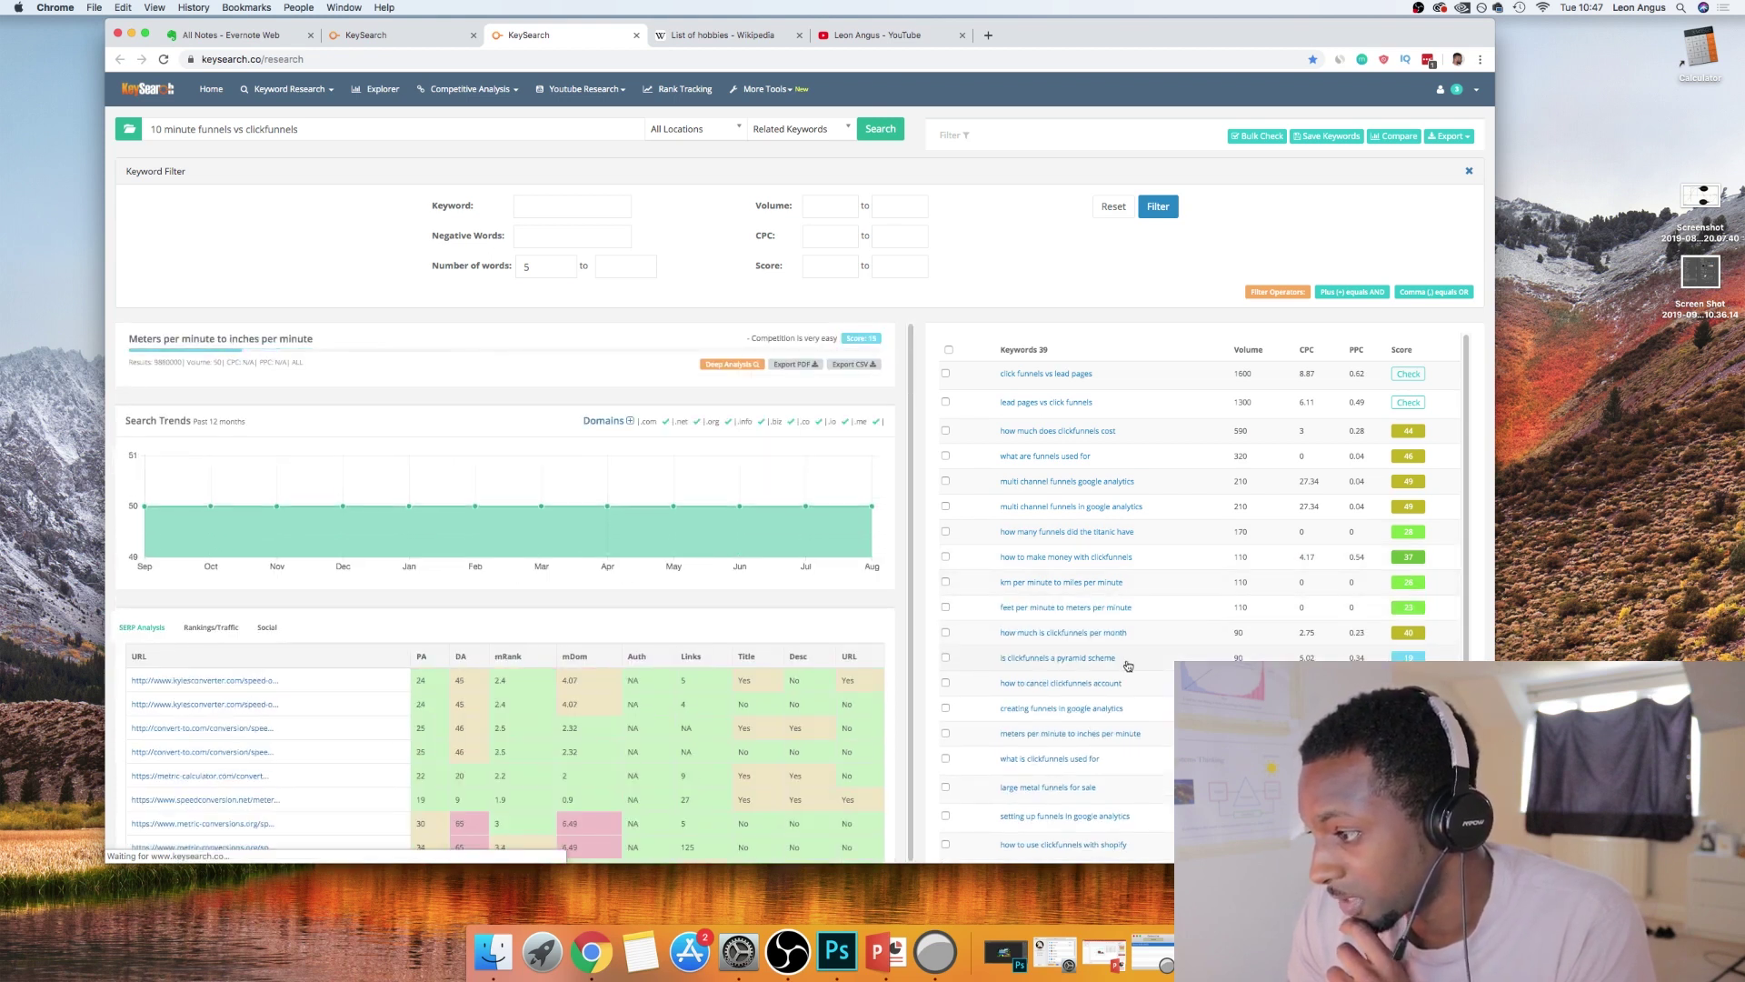
Open the analysis of "is clickfunnels a pyramid scheme" and copy that keyword below the numbered list in the Evernote note
{"action": "left_click", "coordinate": [1109, 658]}
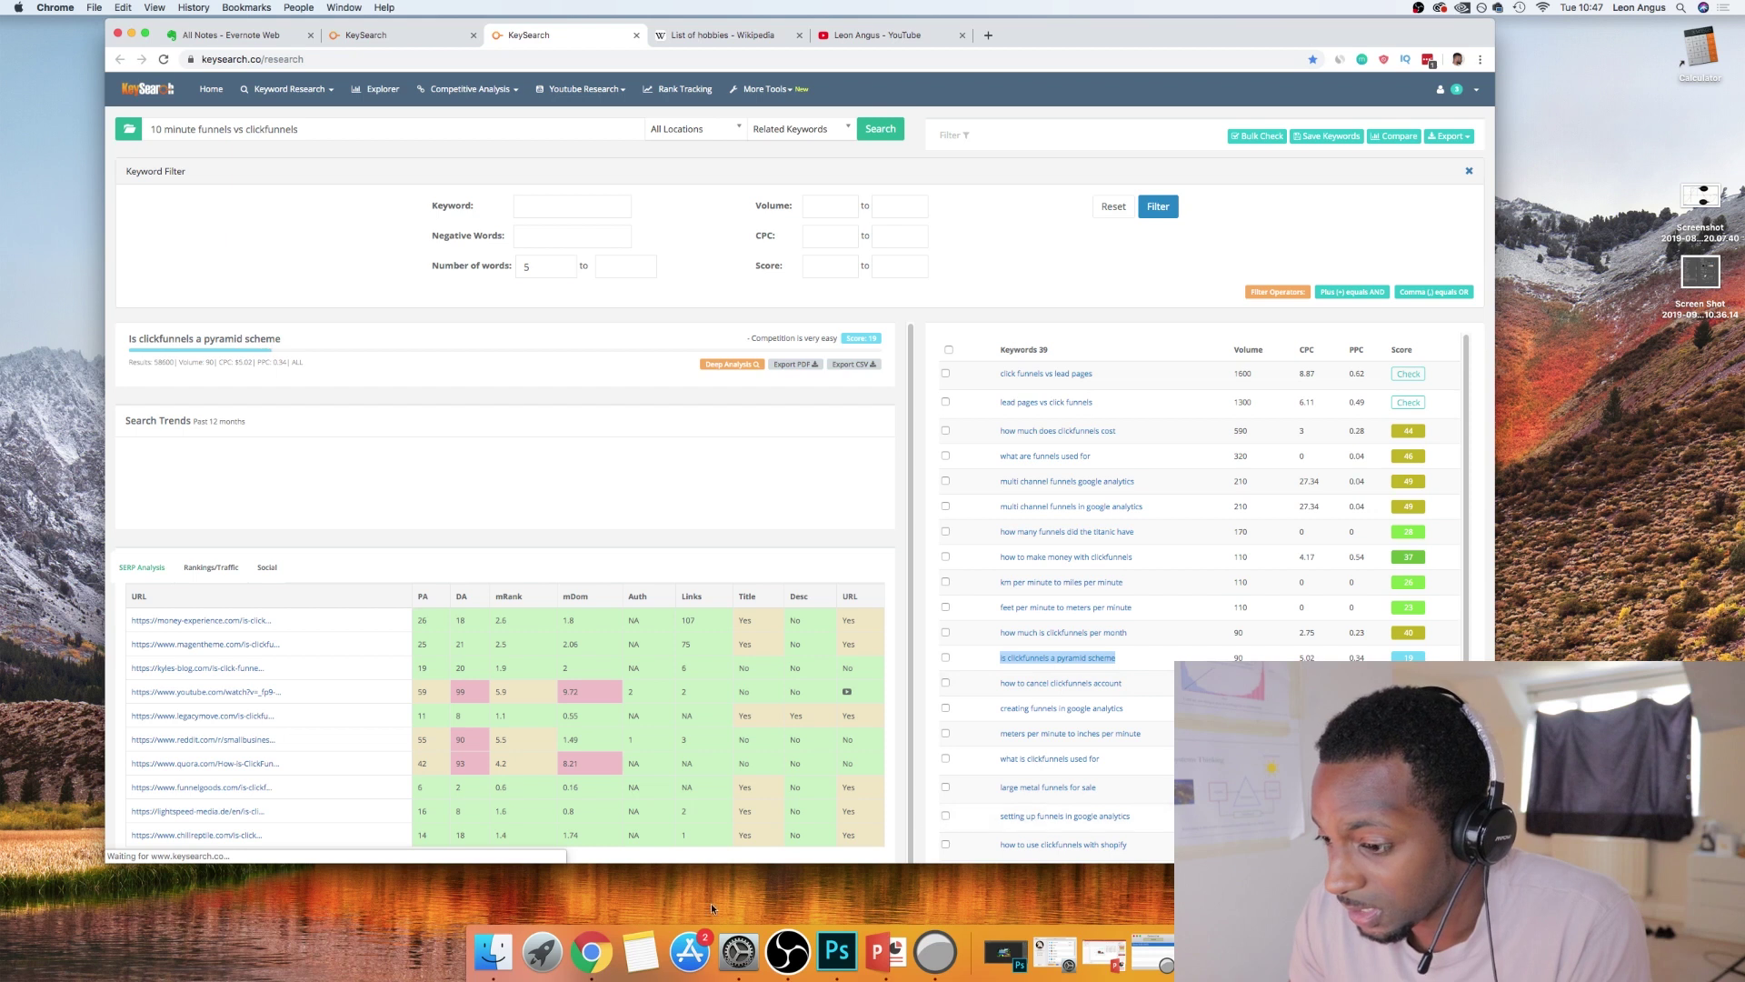
{"action": "key", "text": "super+1"}
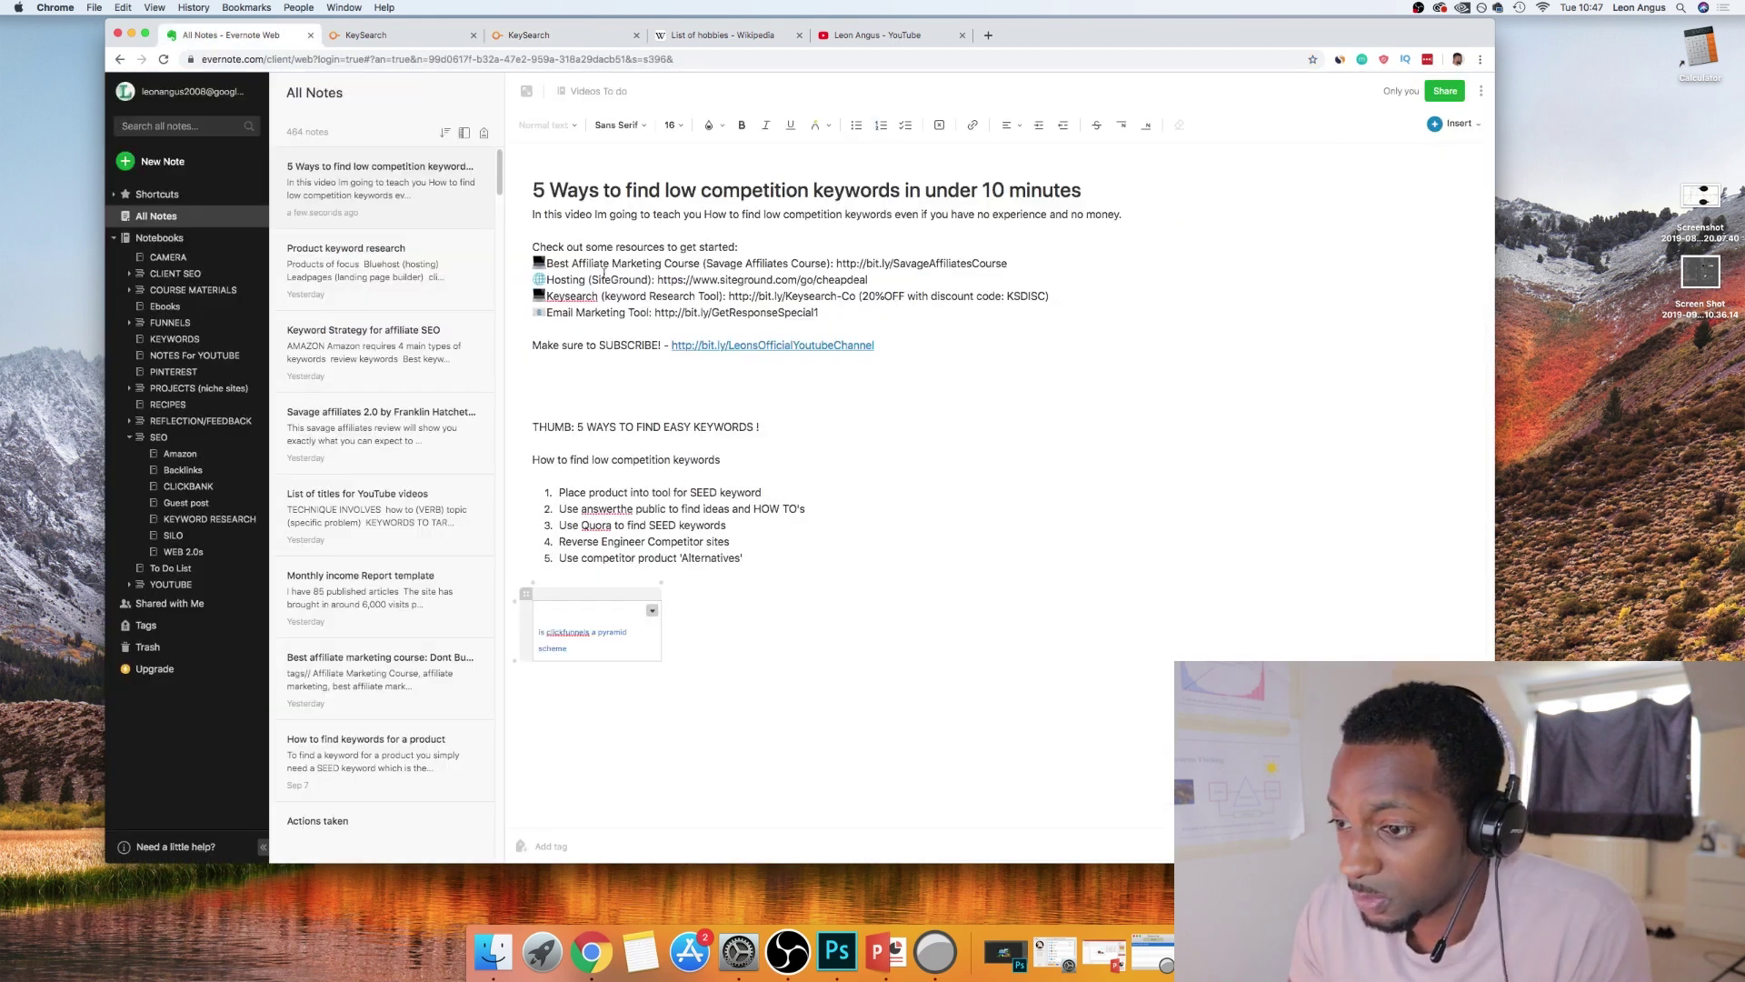
Compare the KeySearch analysis of "10 minute funnels vs clickfunnels" with the authority and link figures for "is clickfunnels a pyramid scheme"
{"action": "key", "text": "super+2"}
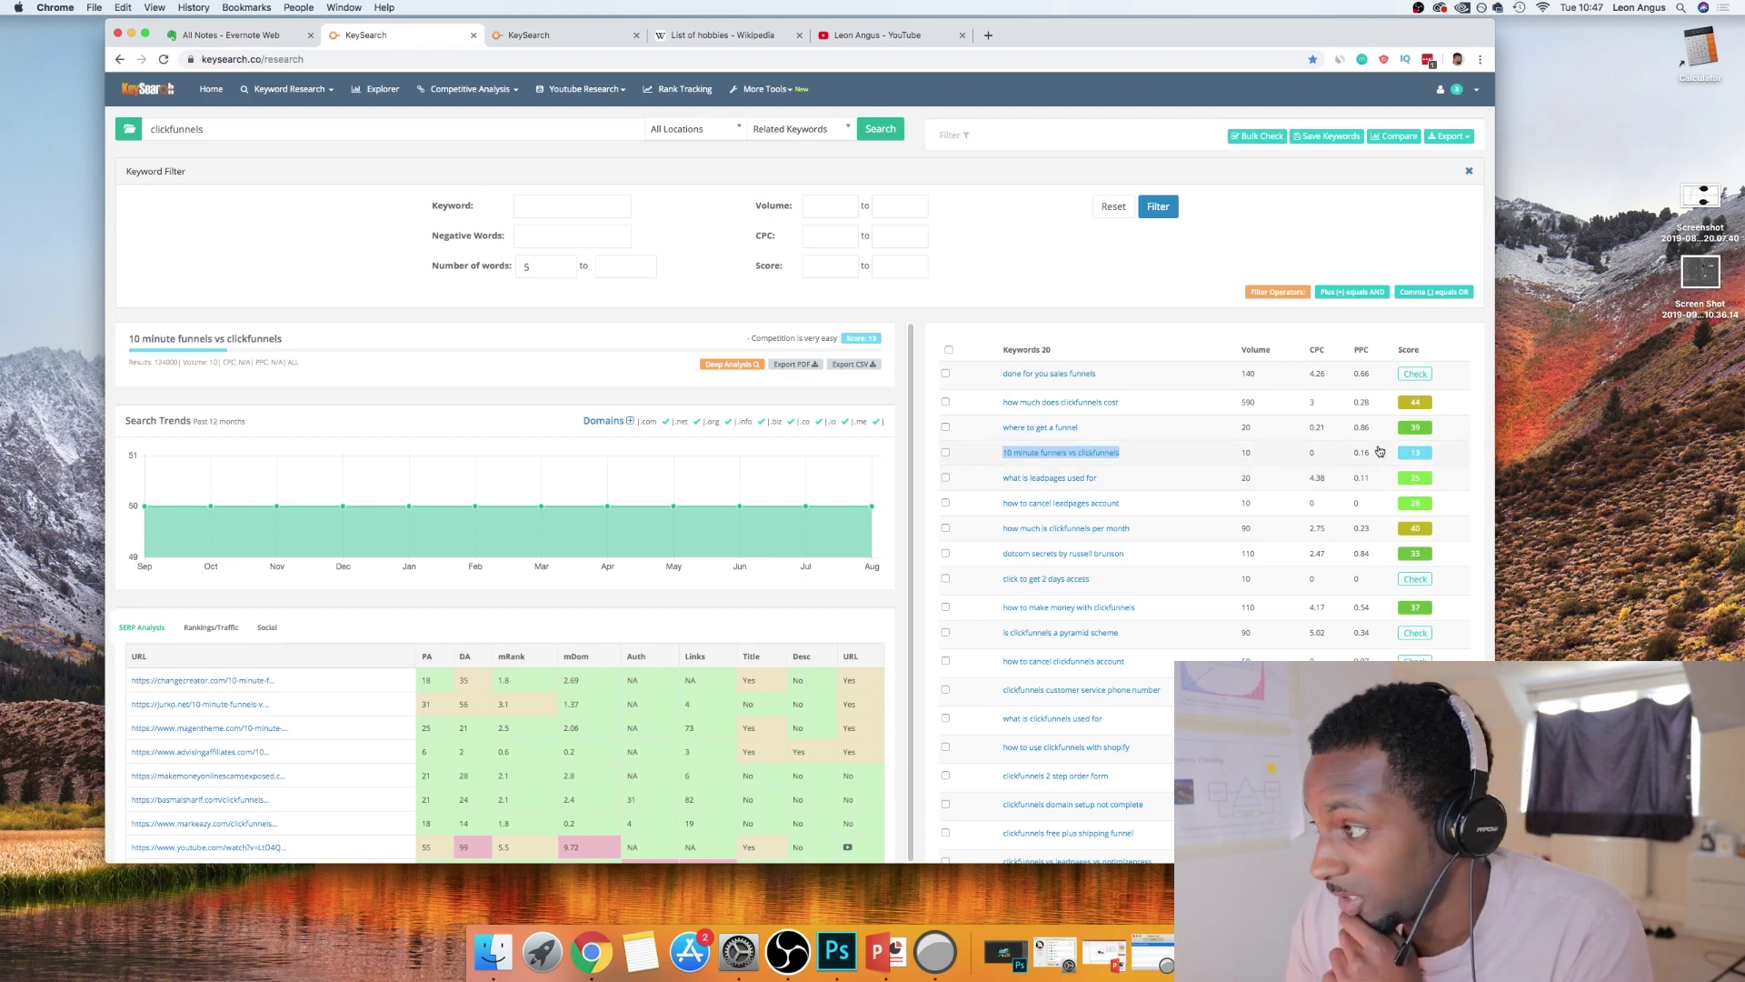
{"action": "left_click", "coordinate": [1424, 456]}
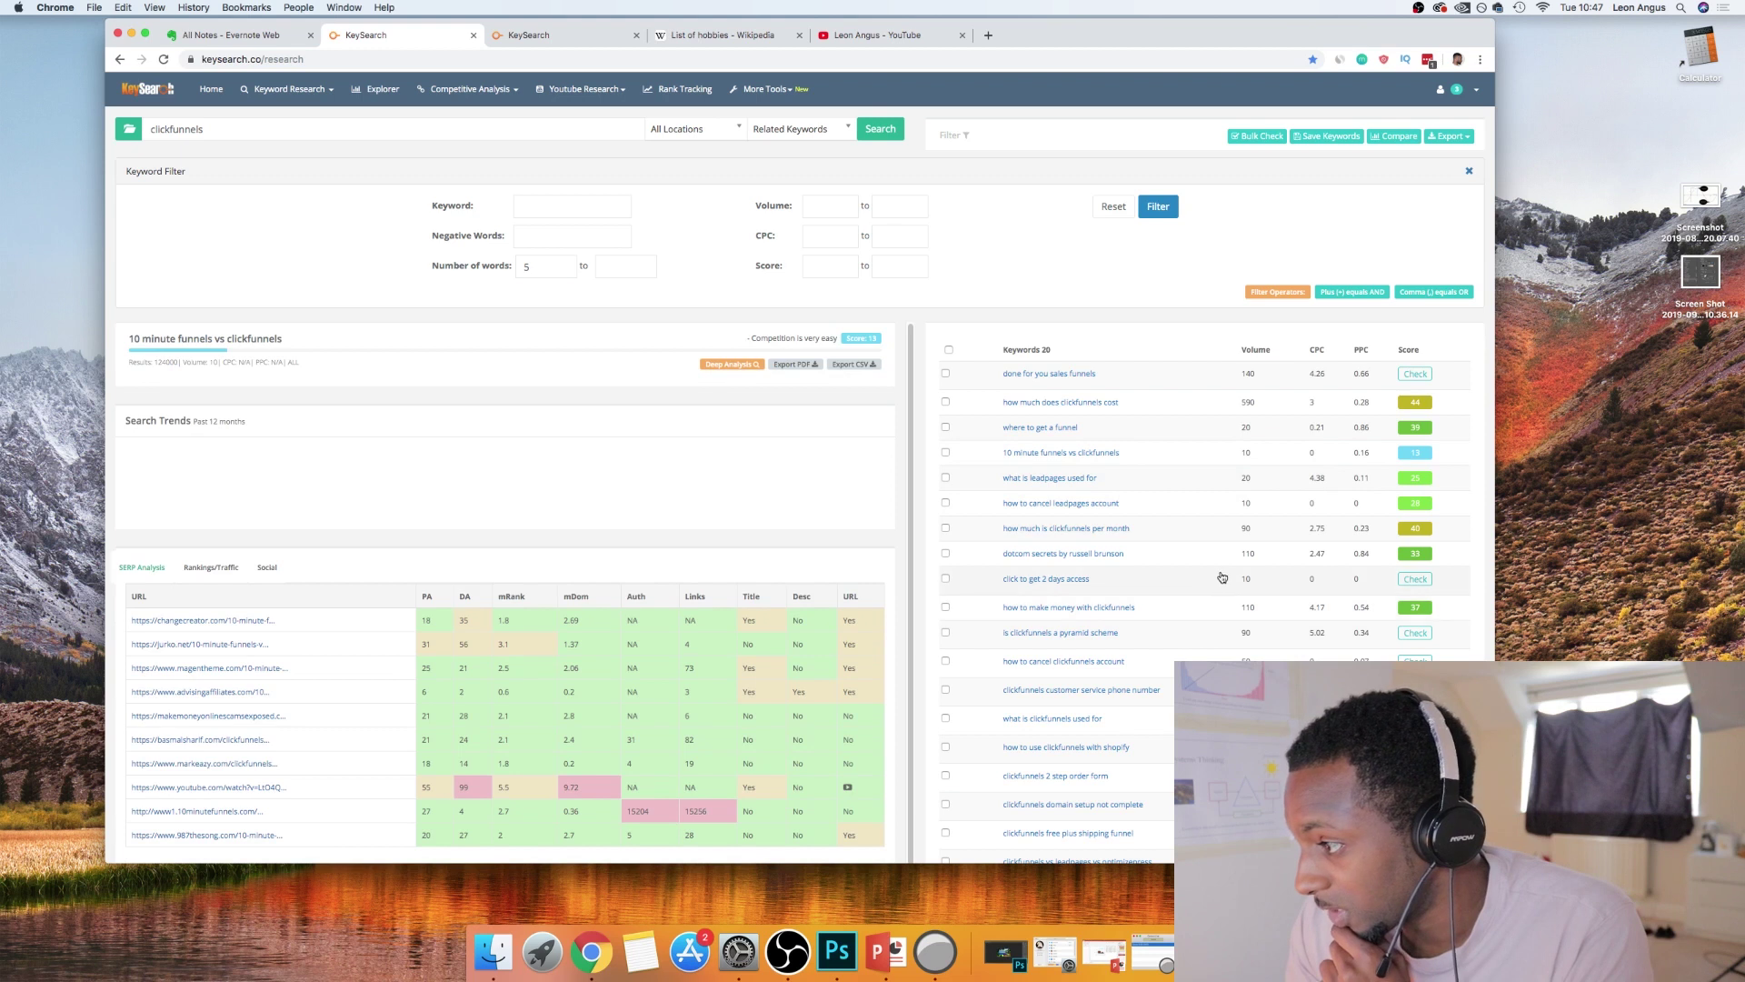
{"action": "left_click", "coordinate": [537, 35]}
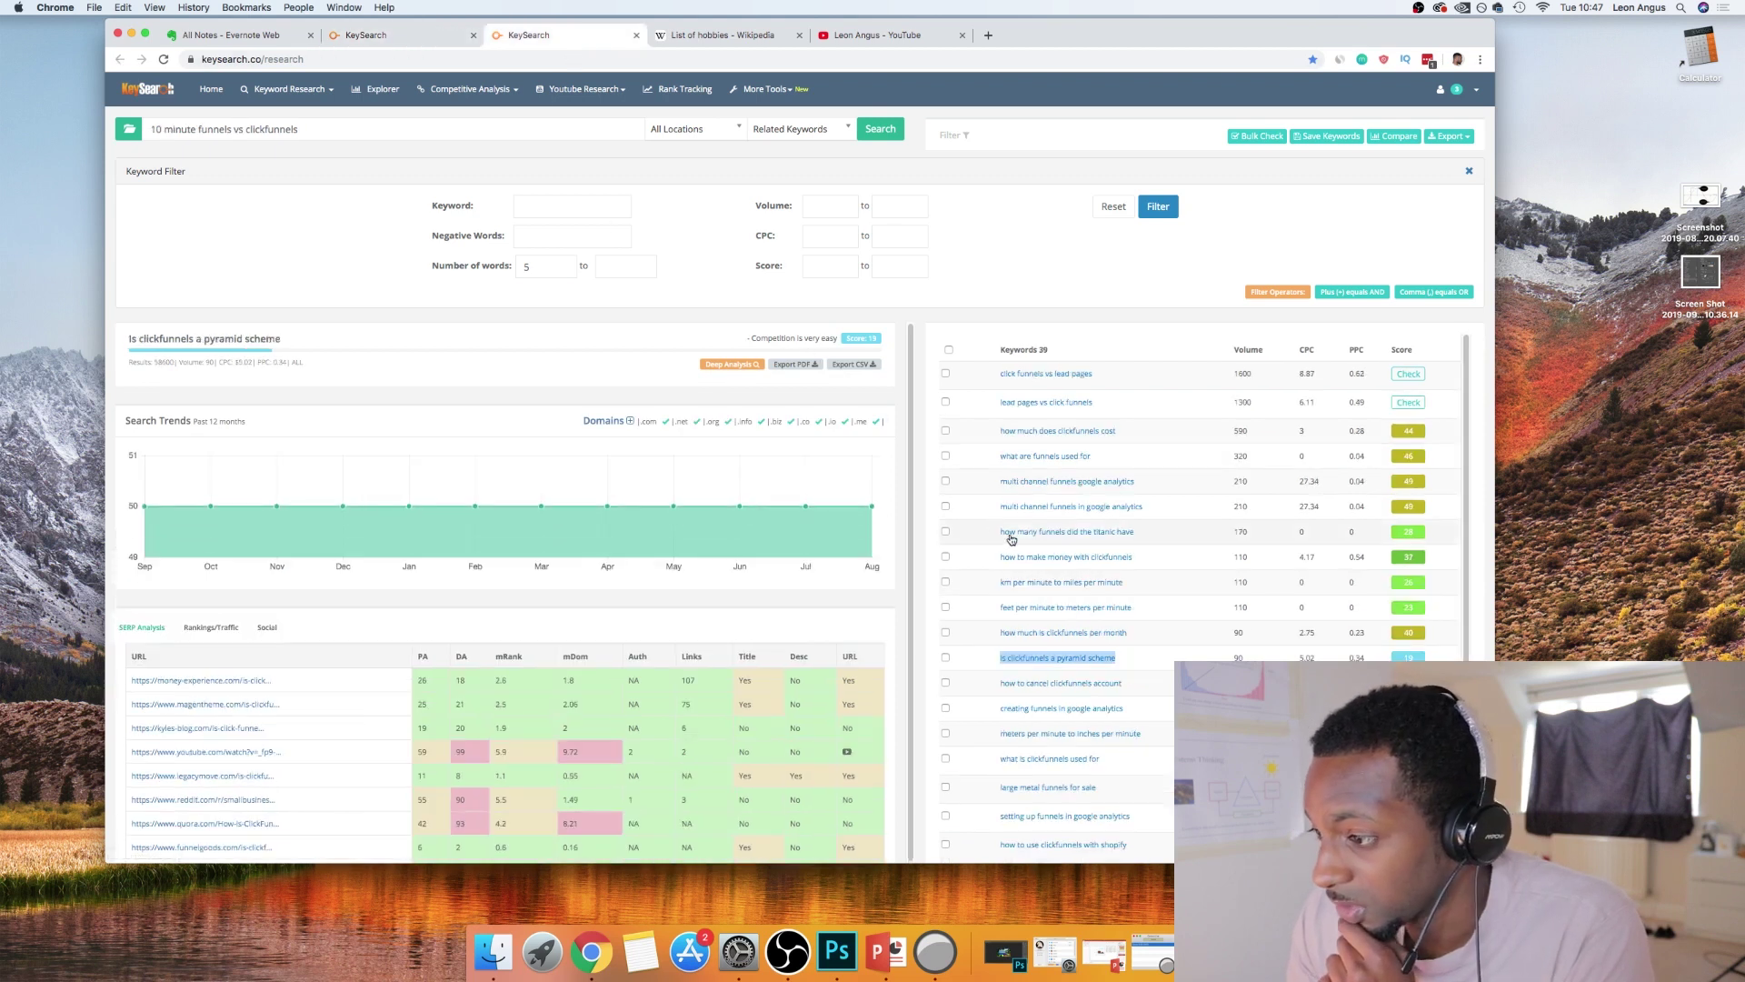
{"action": "scroll", "coordinate": [603, 534], "scroll_direction": "down", "scroll_amount": 2}
{"action": "double_click", "coordinate": [634, 665]}
{"action": "double_click", "coordinate": [687, 667]}
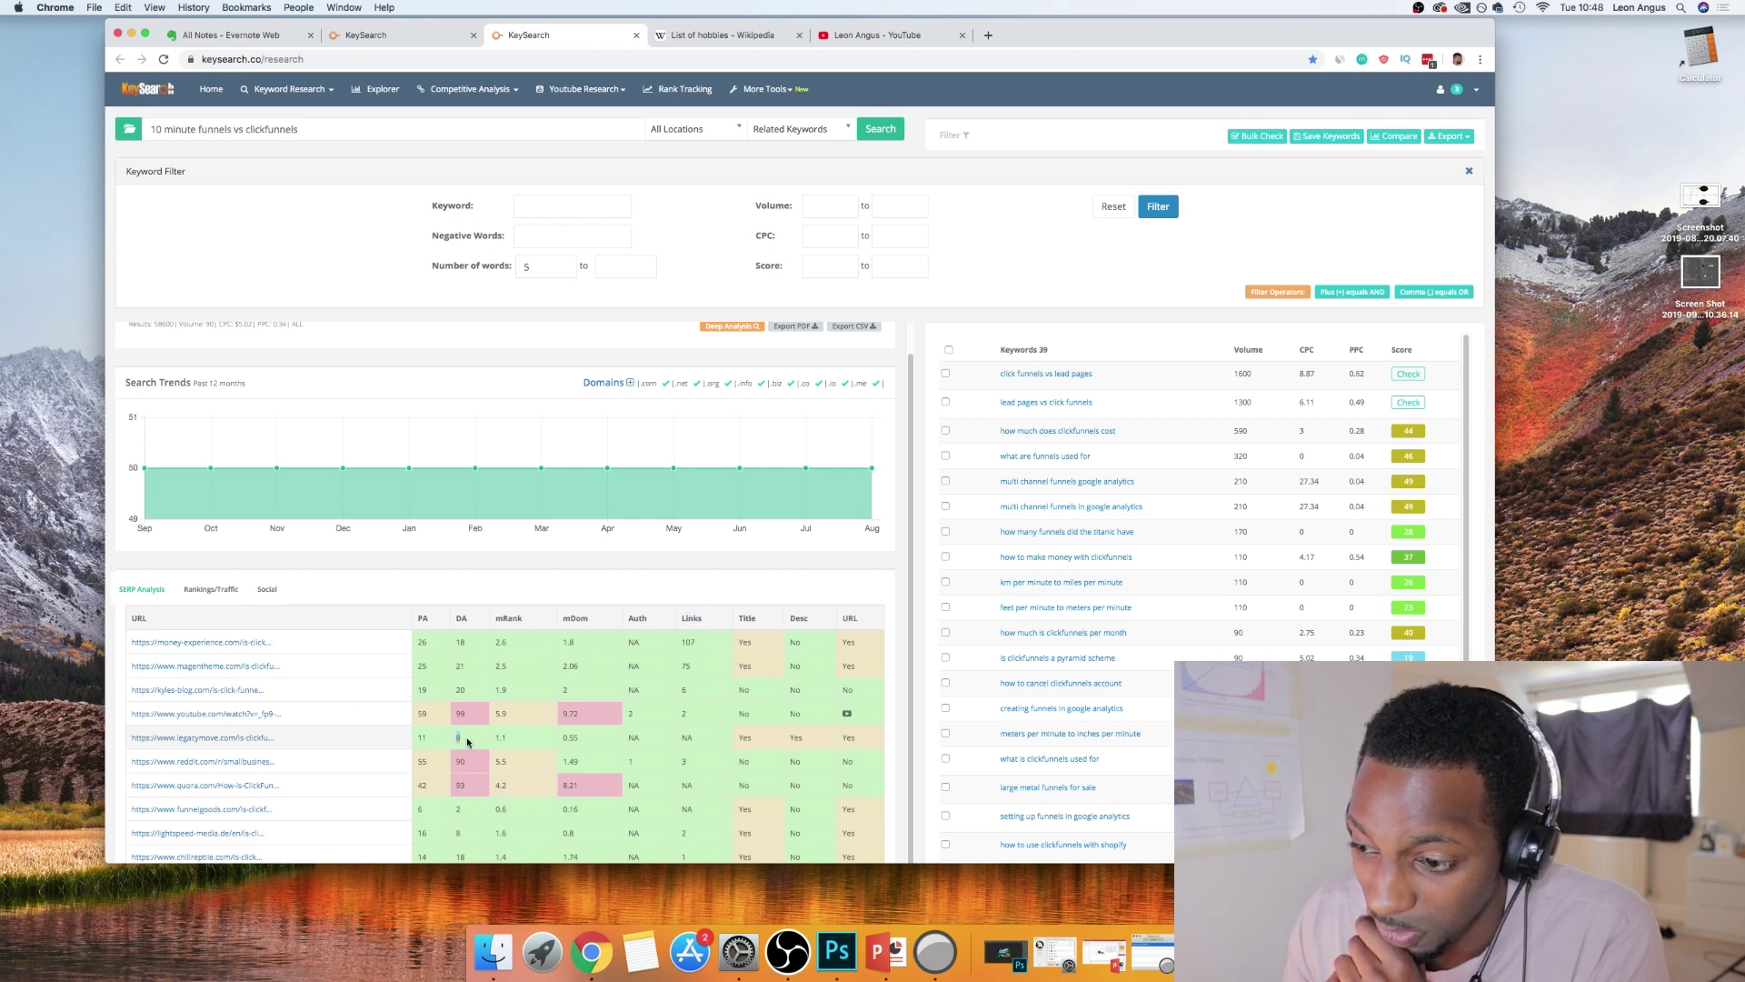
Switch to AnswerThePublic and enter "clickfunnels" as the keyword
{"action": "scroll", "coordinate": [468, 741], "scroll_direction": "down", "scroll_amount": 3}
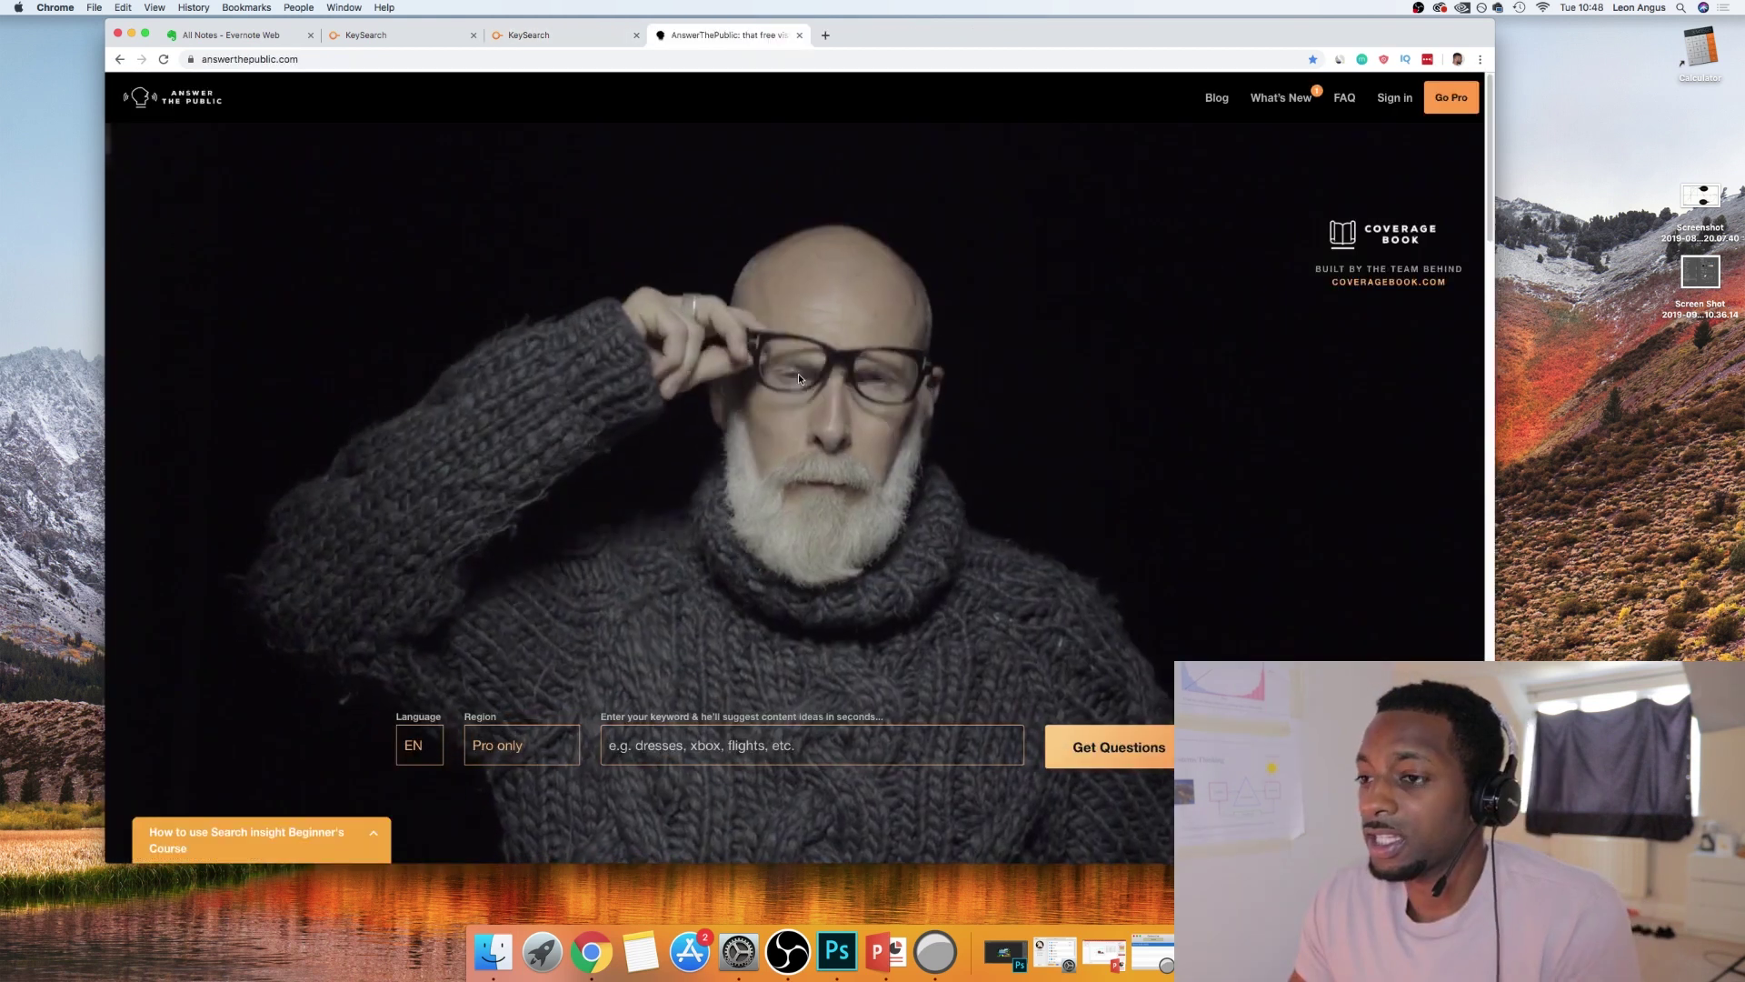
{"action": "scroll", "coordinate": [802, 387], "scroll_direction": "down", "scroll_amount": 3}
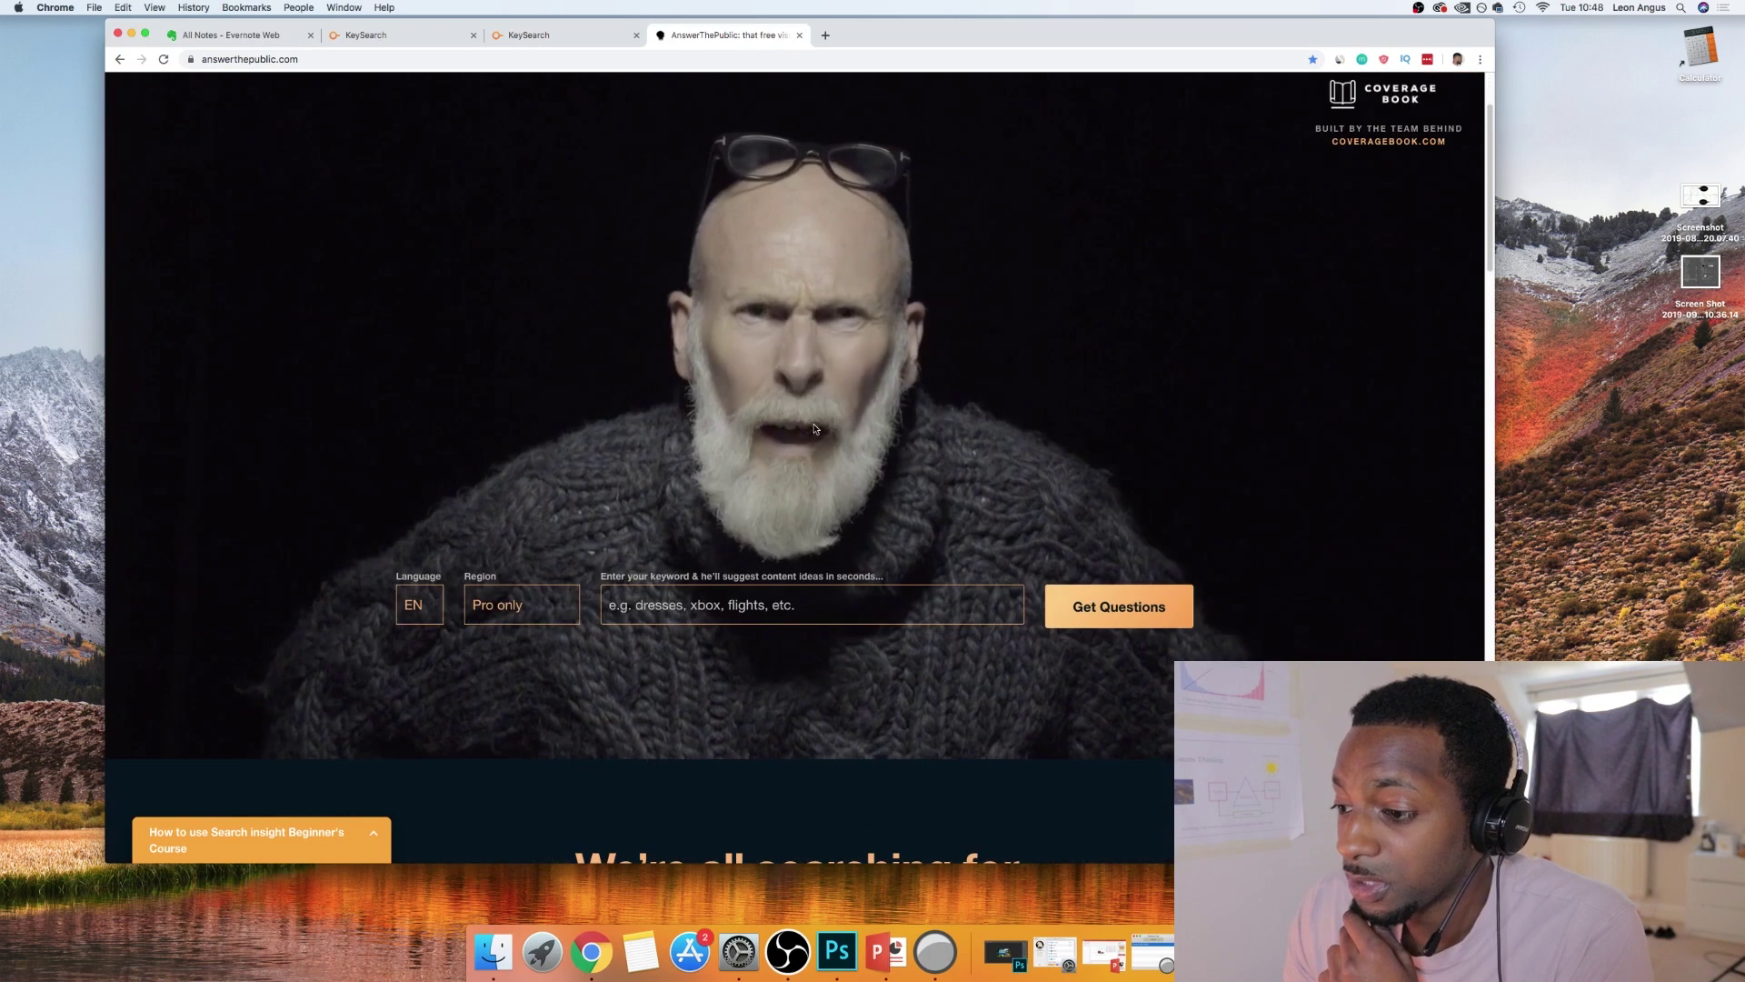
{"action": "scroll", "coordinate": [814, 420], "scroll_direction": "down", "scroll_amount": 2}
{"action": "scroll", "coordinate": [814, 418], "scroll_direction": "up", "scroll_amount": 5}
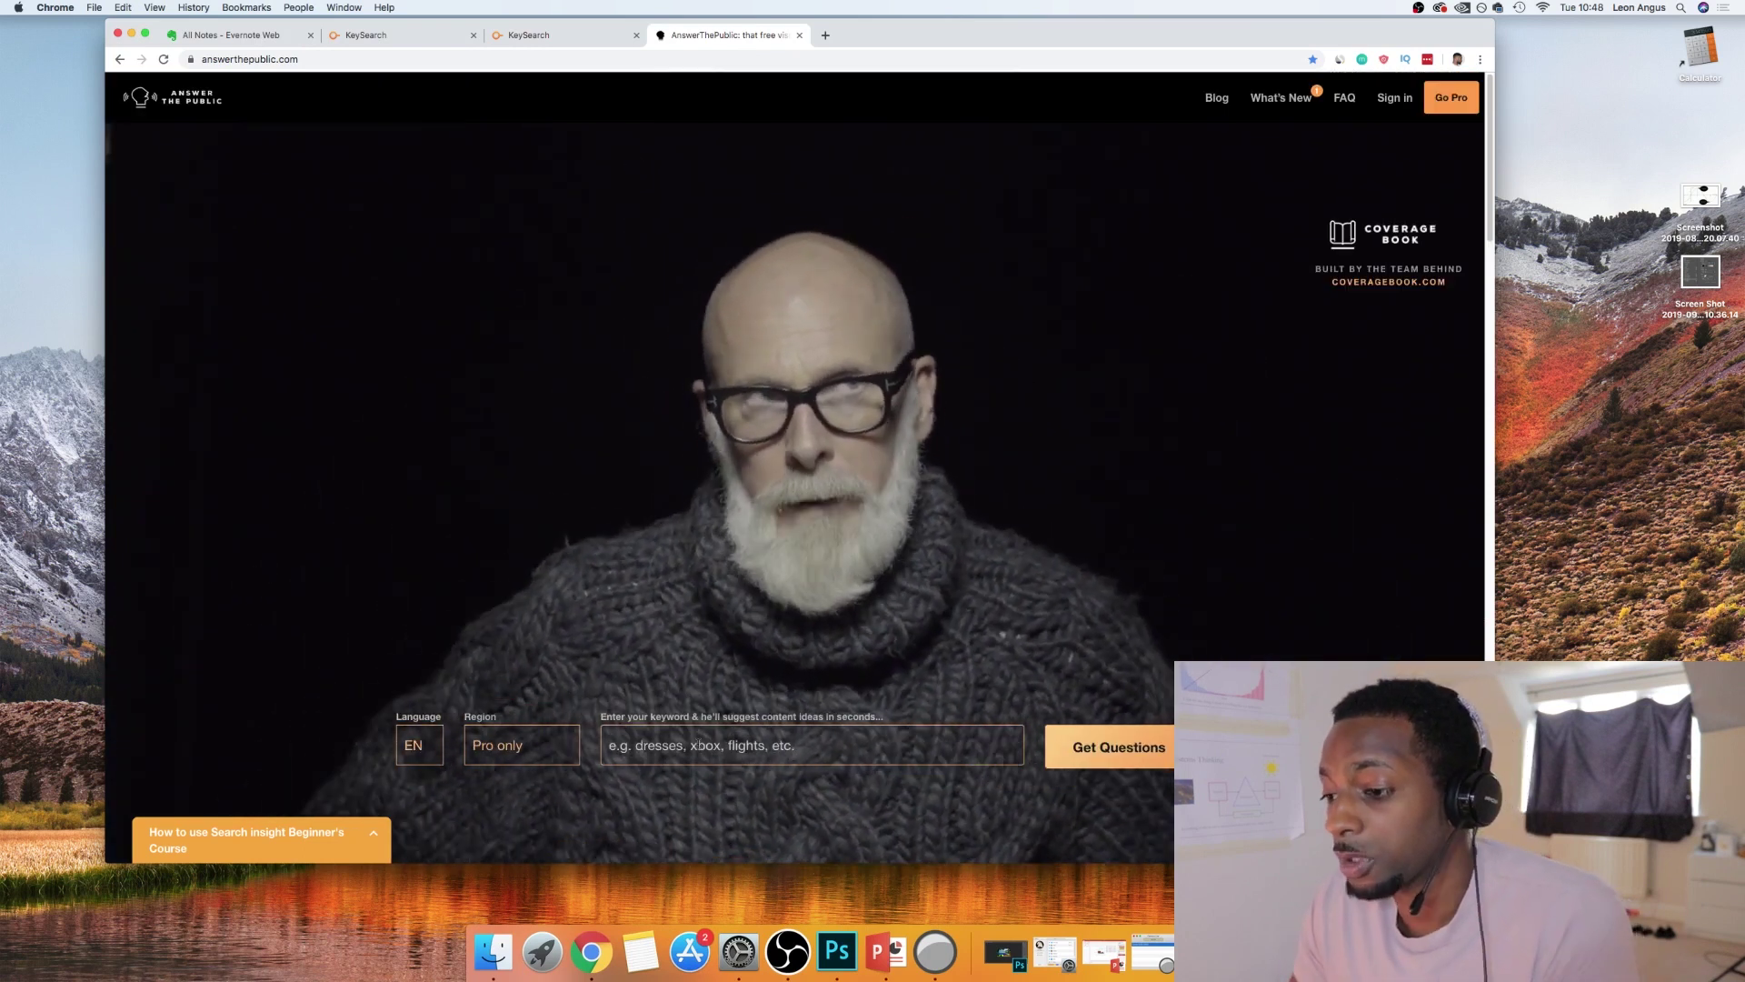
{"action": "left_click", "coordinate": [698, 745]}
{"action": "type", "text": "clic"}
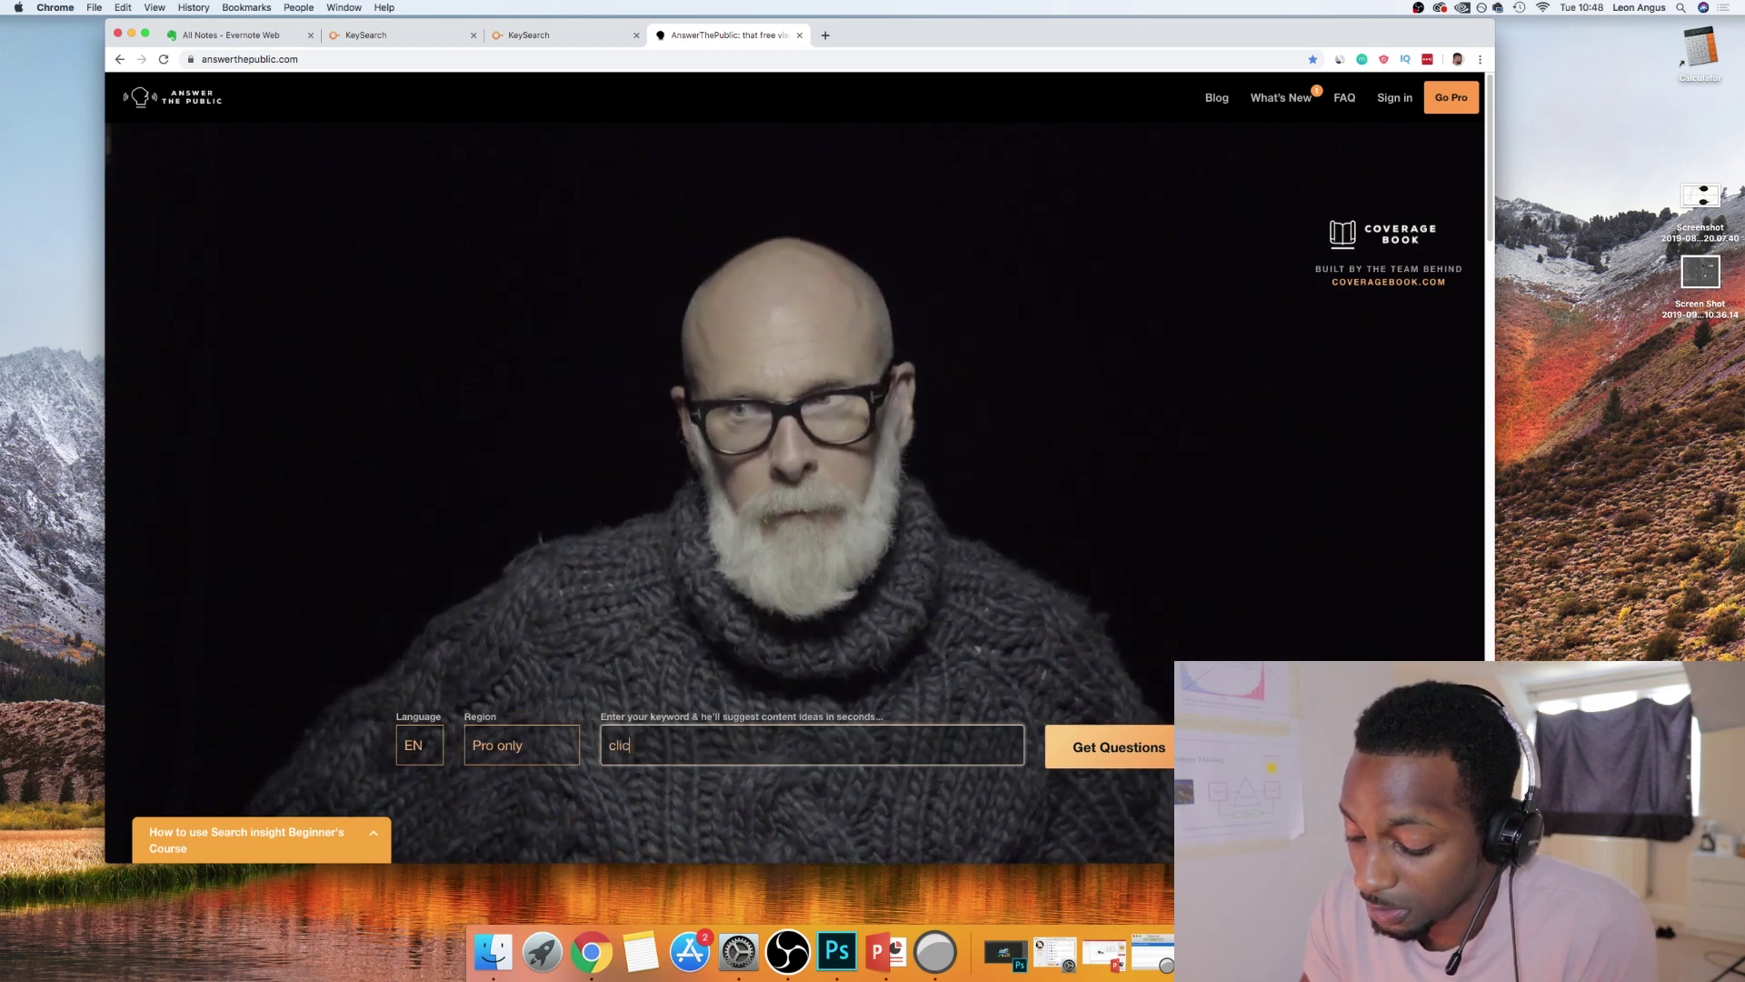
{"action": "type", "text": "kfunnels"}
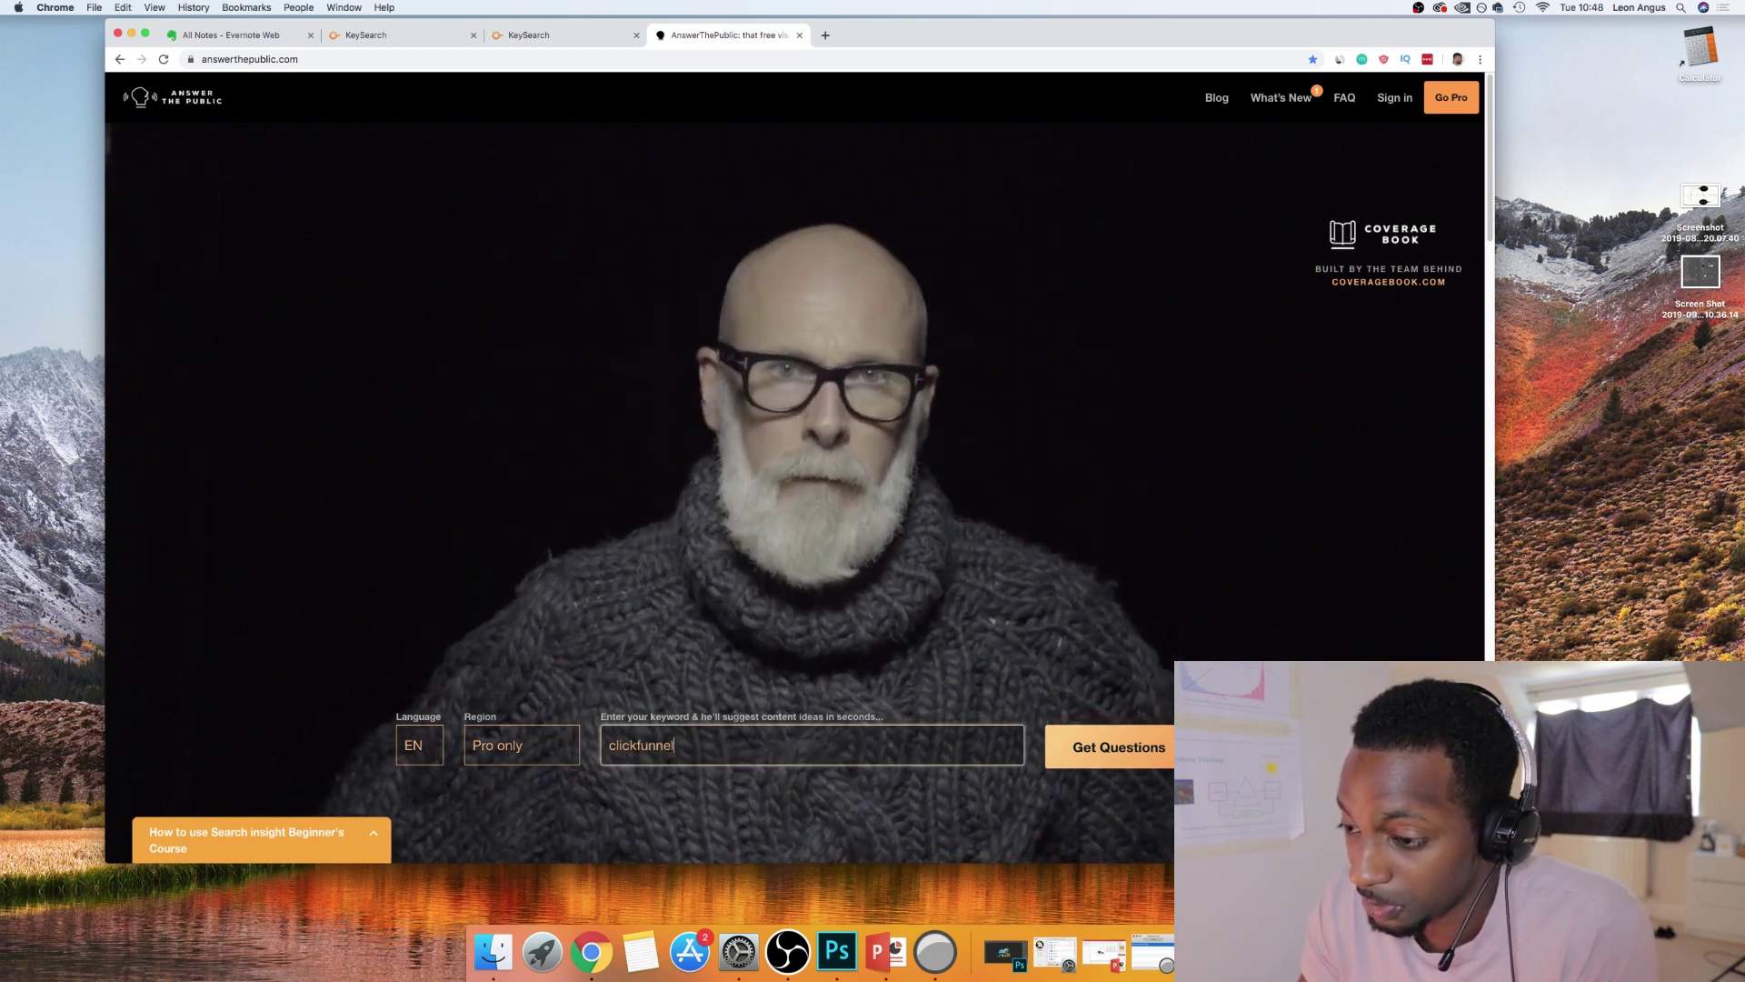
Generate the question suggestions for the entered keyword
{"action": "key", "text": "shift+Left"}
{"action": "key", "text": "shift+Left"}
{"action": "key", "text": "shift+Left"}
{"action": "key", "text": "shift+Left"}
{"action": "key", "text": "shift+Left"}
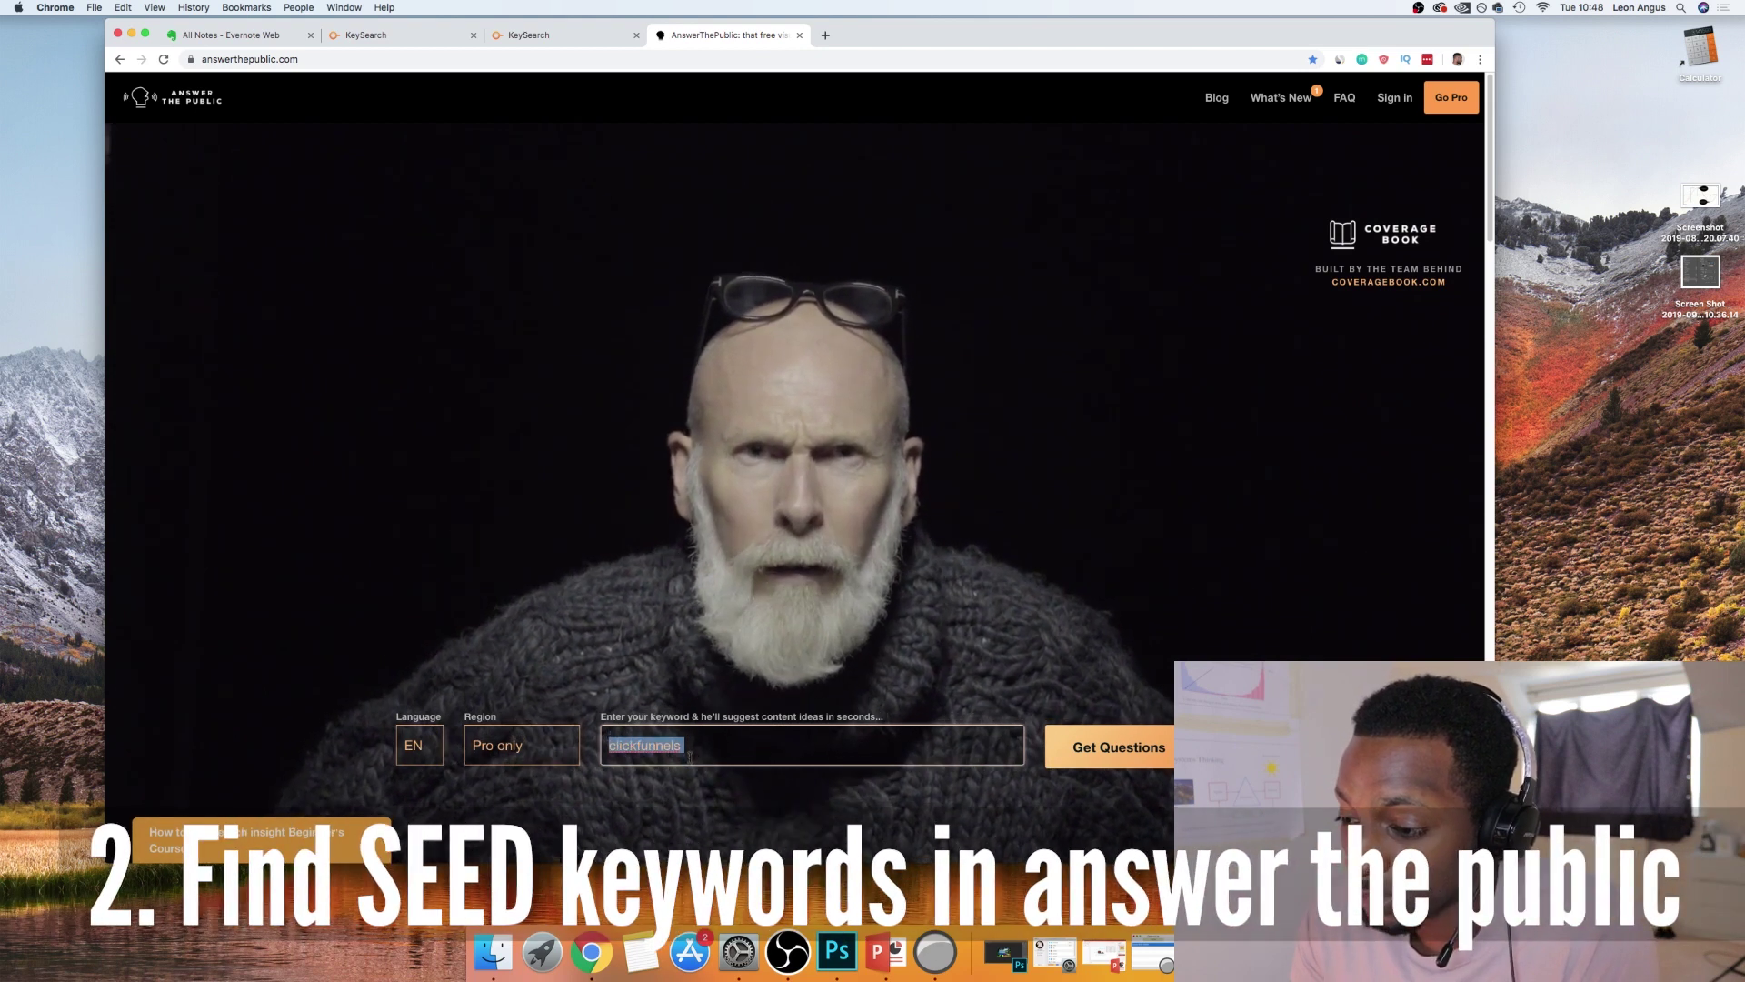
{"action": "left_click", "coordinate": [692, 750]}
{"action": "left_click_drag", "start_coordinate": [692, 750], "coordinate": [596, 743]}
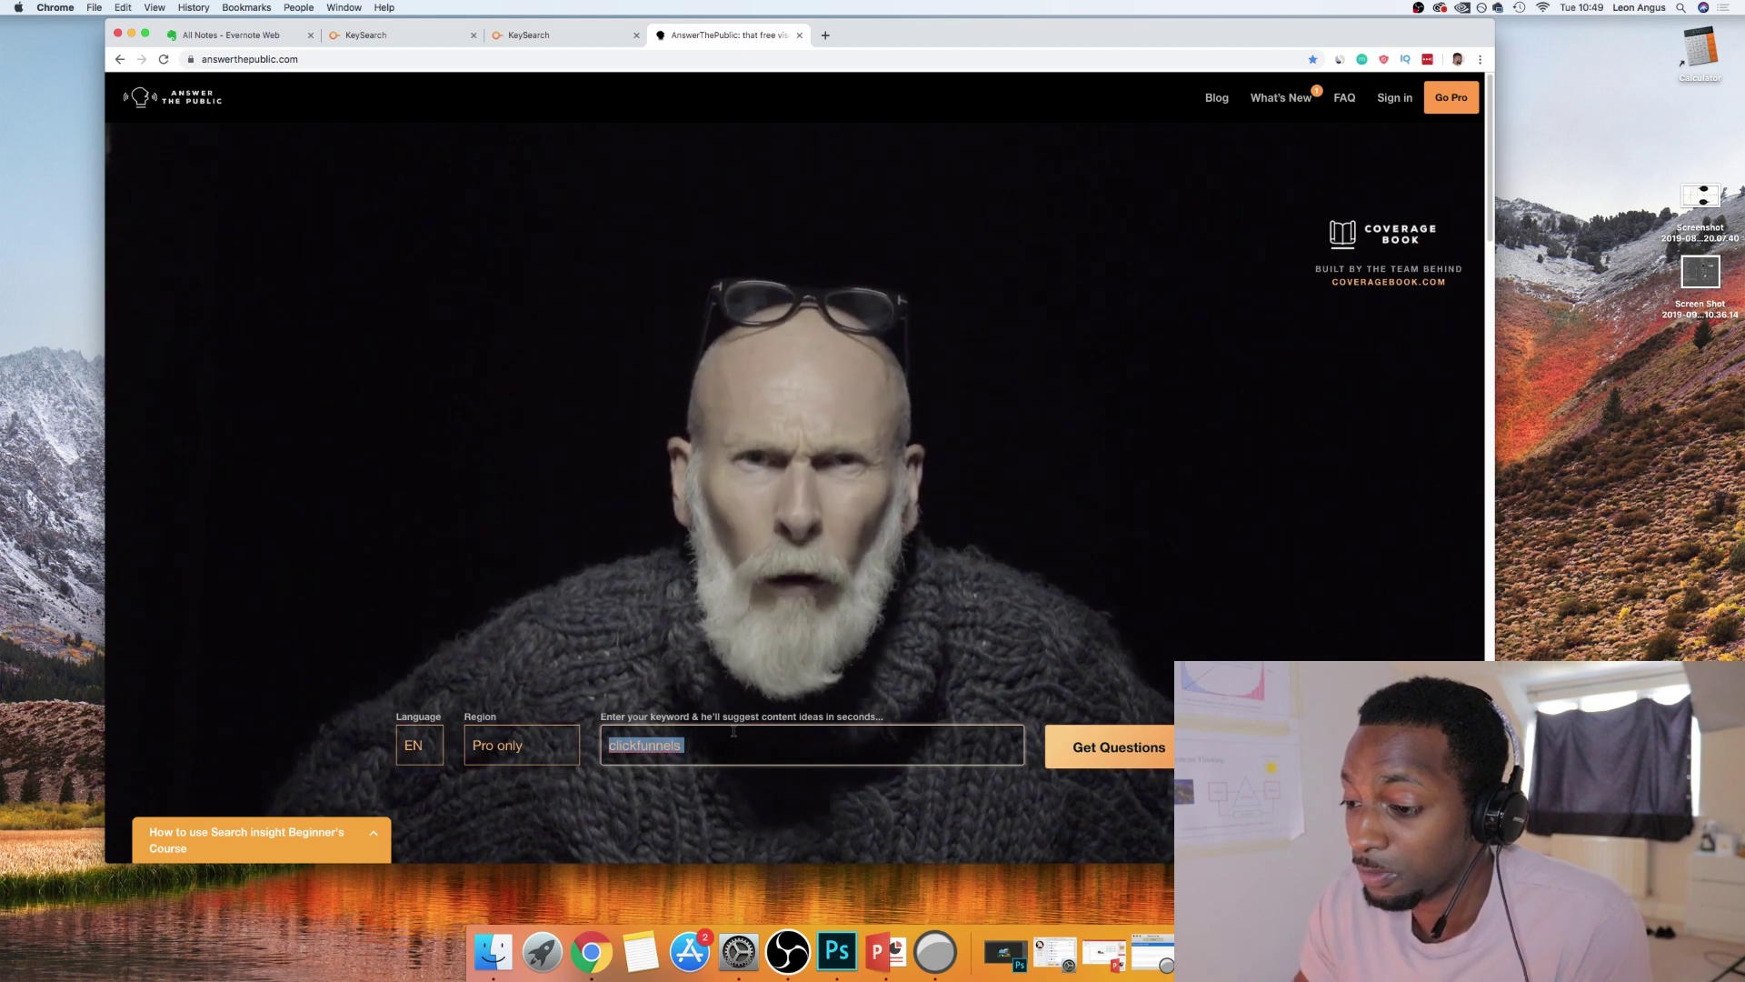
{"action": "left_click", "coordinate": [1127, 757]}
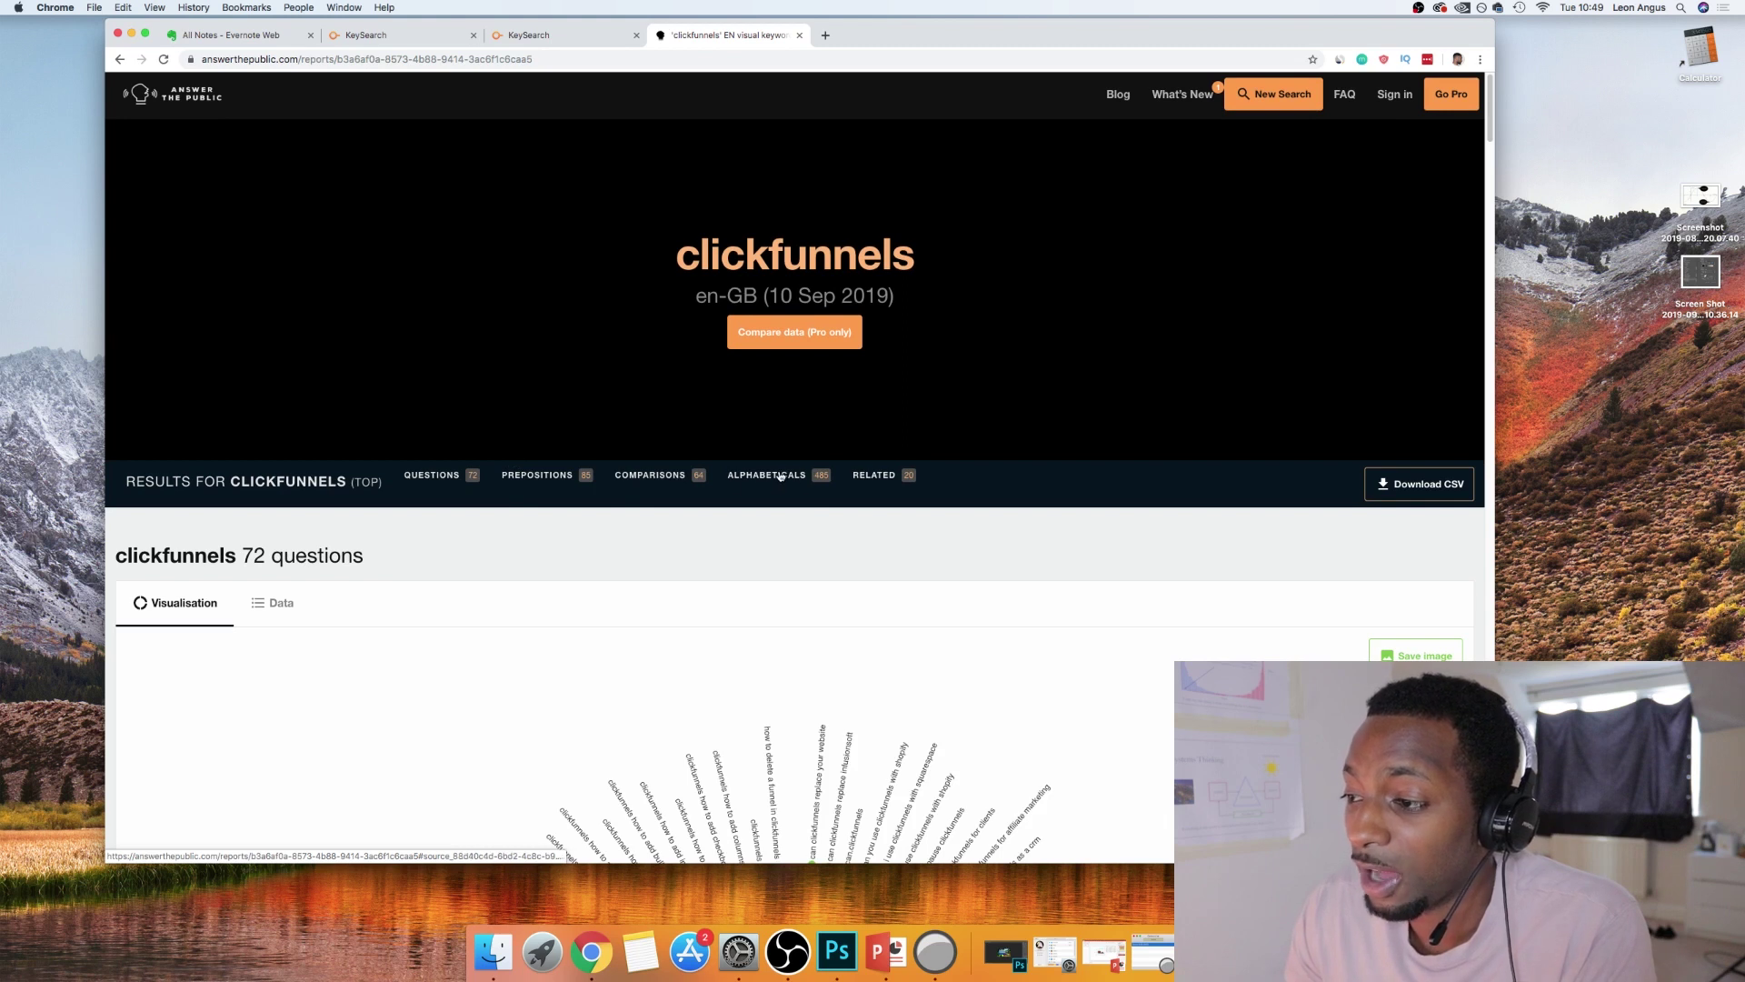
Show the clickfunnels questions as a data list instead of the visualisation
{"action": "scroll", "coordinate": [854, 500], "scroll_direction": "down", "scroll_amount": 4}
{"action": "left_click", "coordinate": [273, 446]}
{"action": "scroll", "coordinate": [844, 505], "scroll_direction": "down", "scroll_amount": 5}
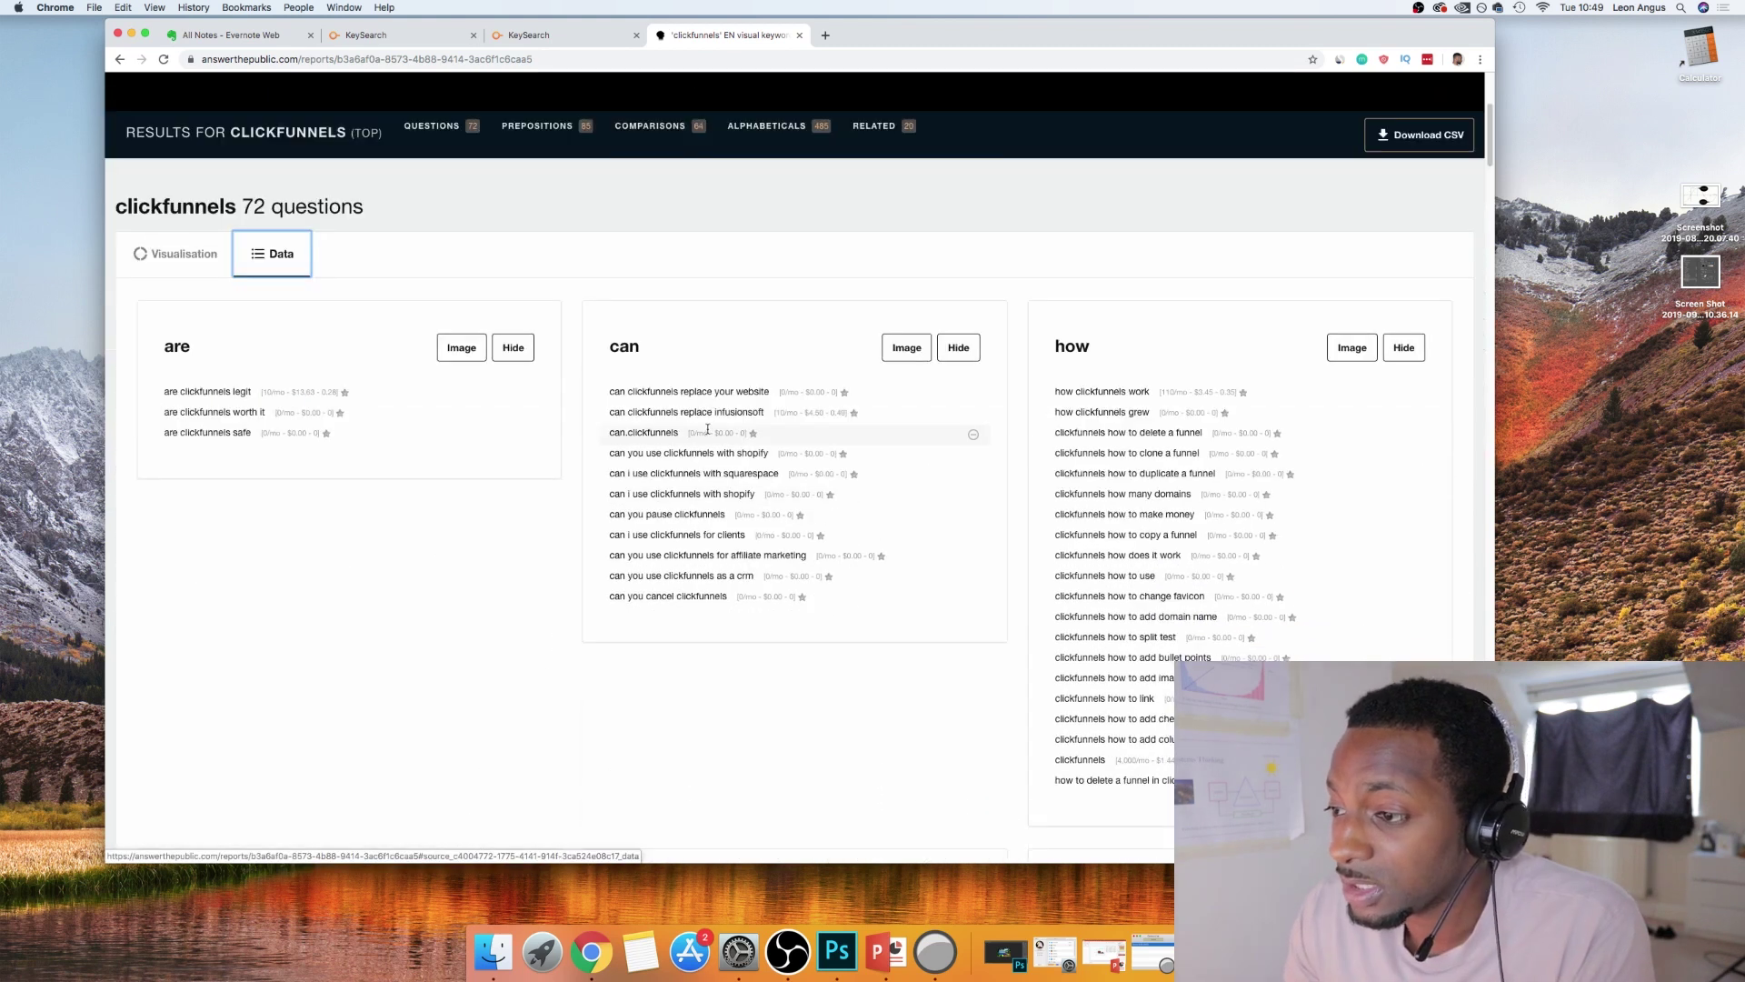
Copy the question "can you use clickfunnels for affiliate marketing" from the "can" group
{"action": "left_click_drag", "start_coordinate": [610, 453], "coordinate": [767, 462]}
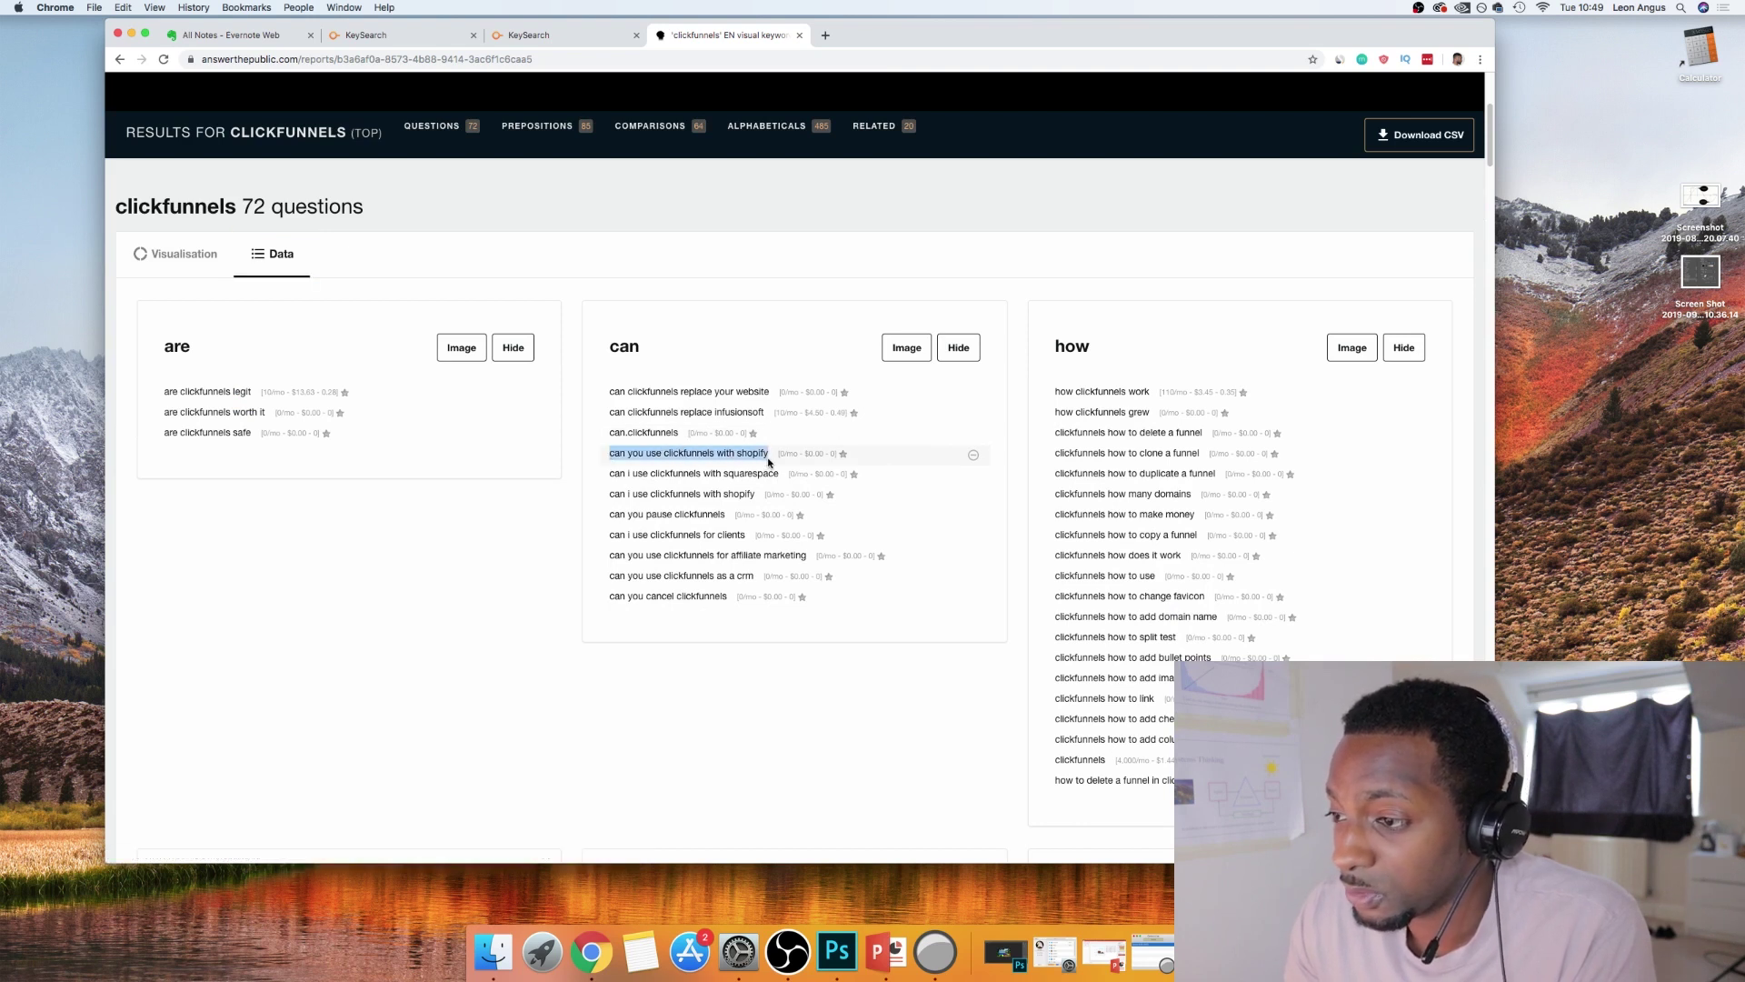
{"action": "mouse_move", "coordinate": [626, 495]}
{"action": "left_mouse_down"}
{"action": "mouse_move", "coordinate": [720, 496]}
{"action": "mouse_move", "coordinate": [627, 496]}
{"action": "left_mouse_up"}
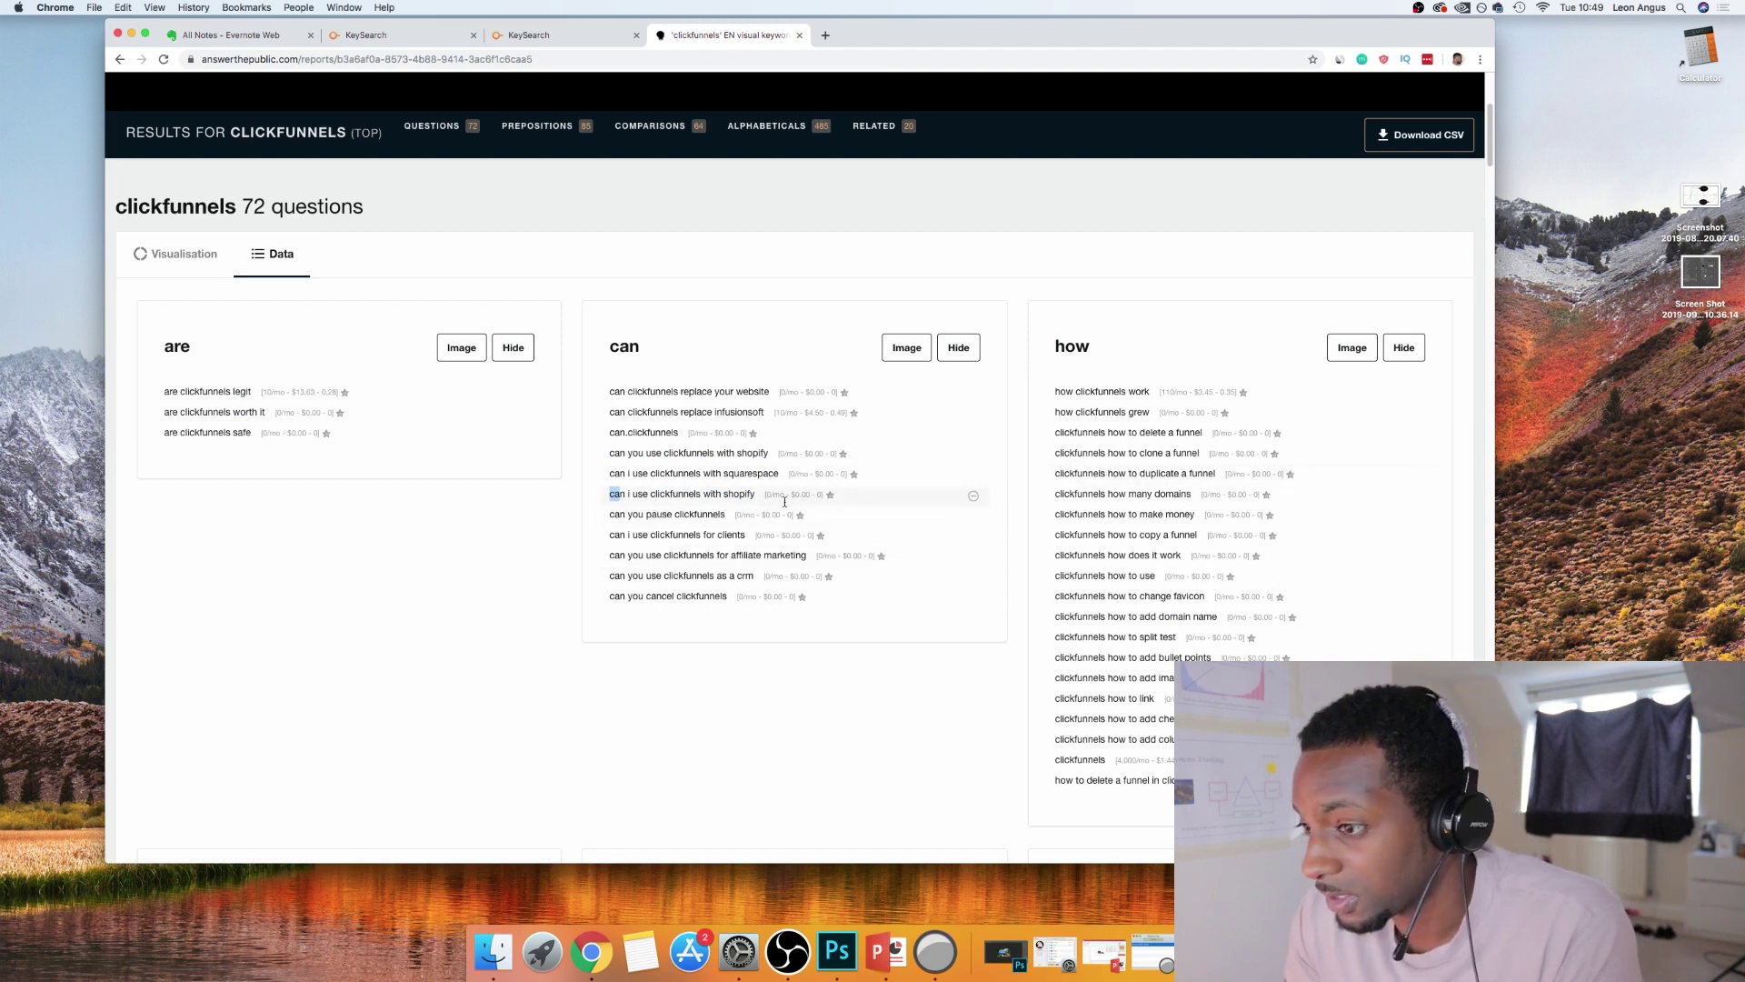
{"action": "left_click_drag", "start_coordinate": [611, 556], "coordinate": [807, 558]}
{"action": "left_click", "coordinate": [807, 558]}
{"action": "triple_click", "coordinate": [750, 555]}
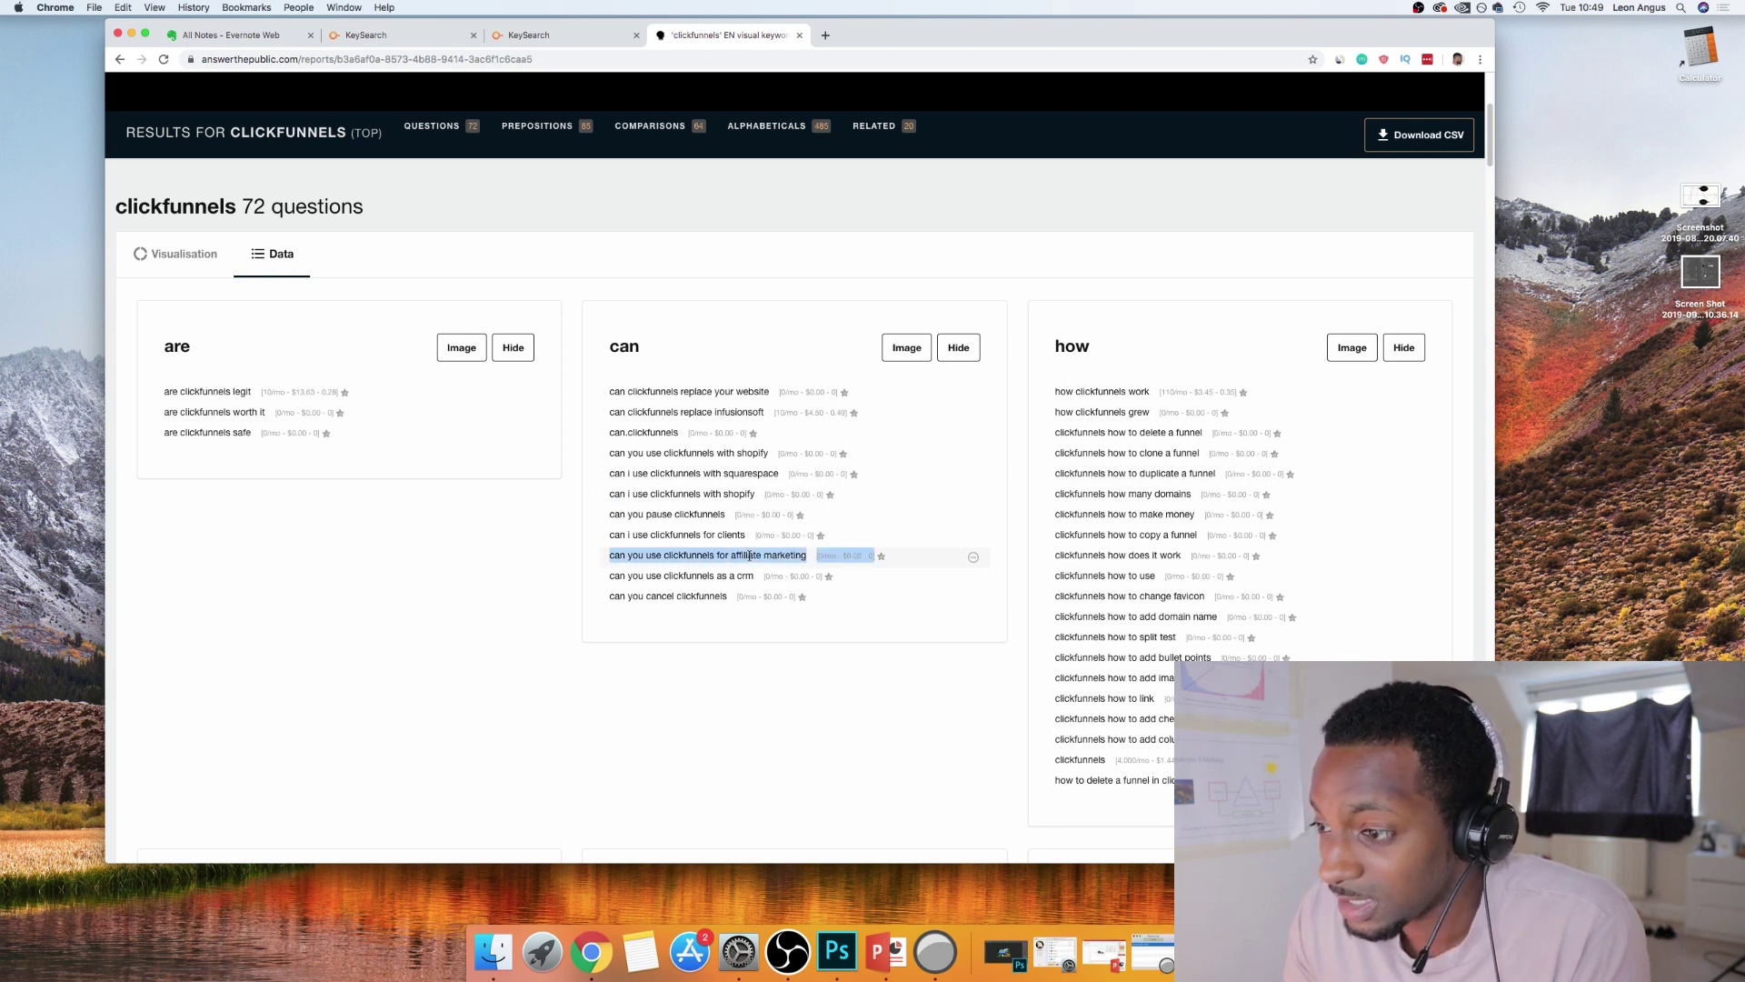
{"action": "left_click", "coordinate": [791, 555]}
{"action": "left_click_drag", "start_coordinate": [804, 556], "coordinate": [607, 558]}
{"action": "key", "text": "super+c"}
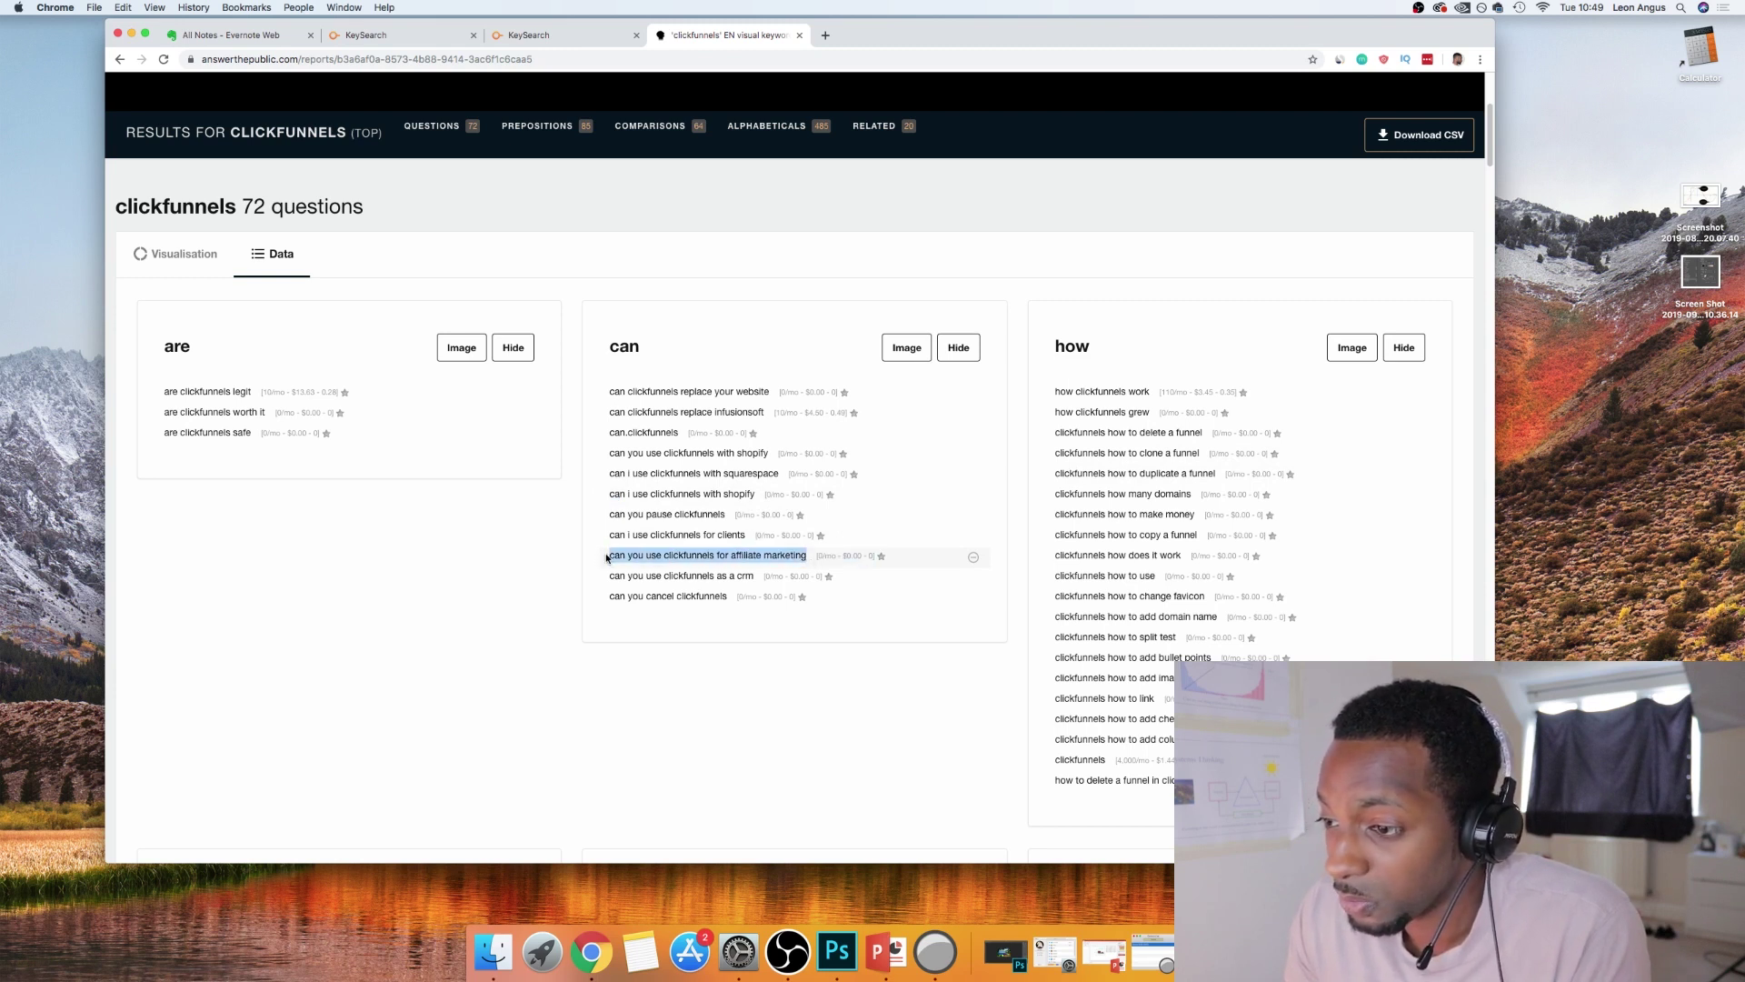
Switch to KeySearch and search for the copied question in place of the clickfunnels seed keyword
{"action": "left_click", "coordinate": [406, 43]}
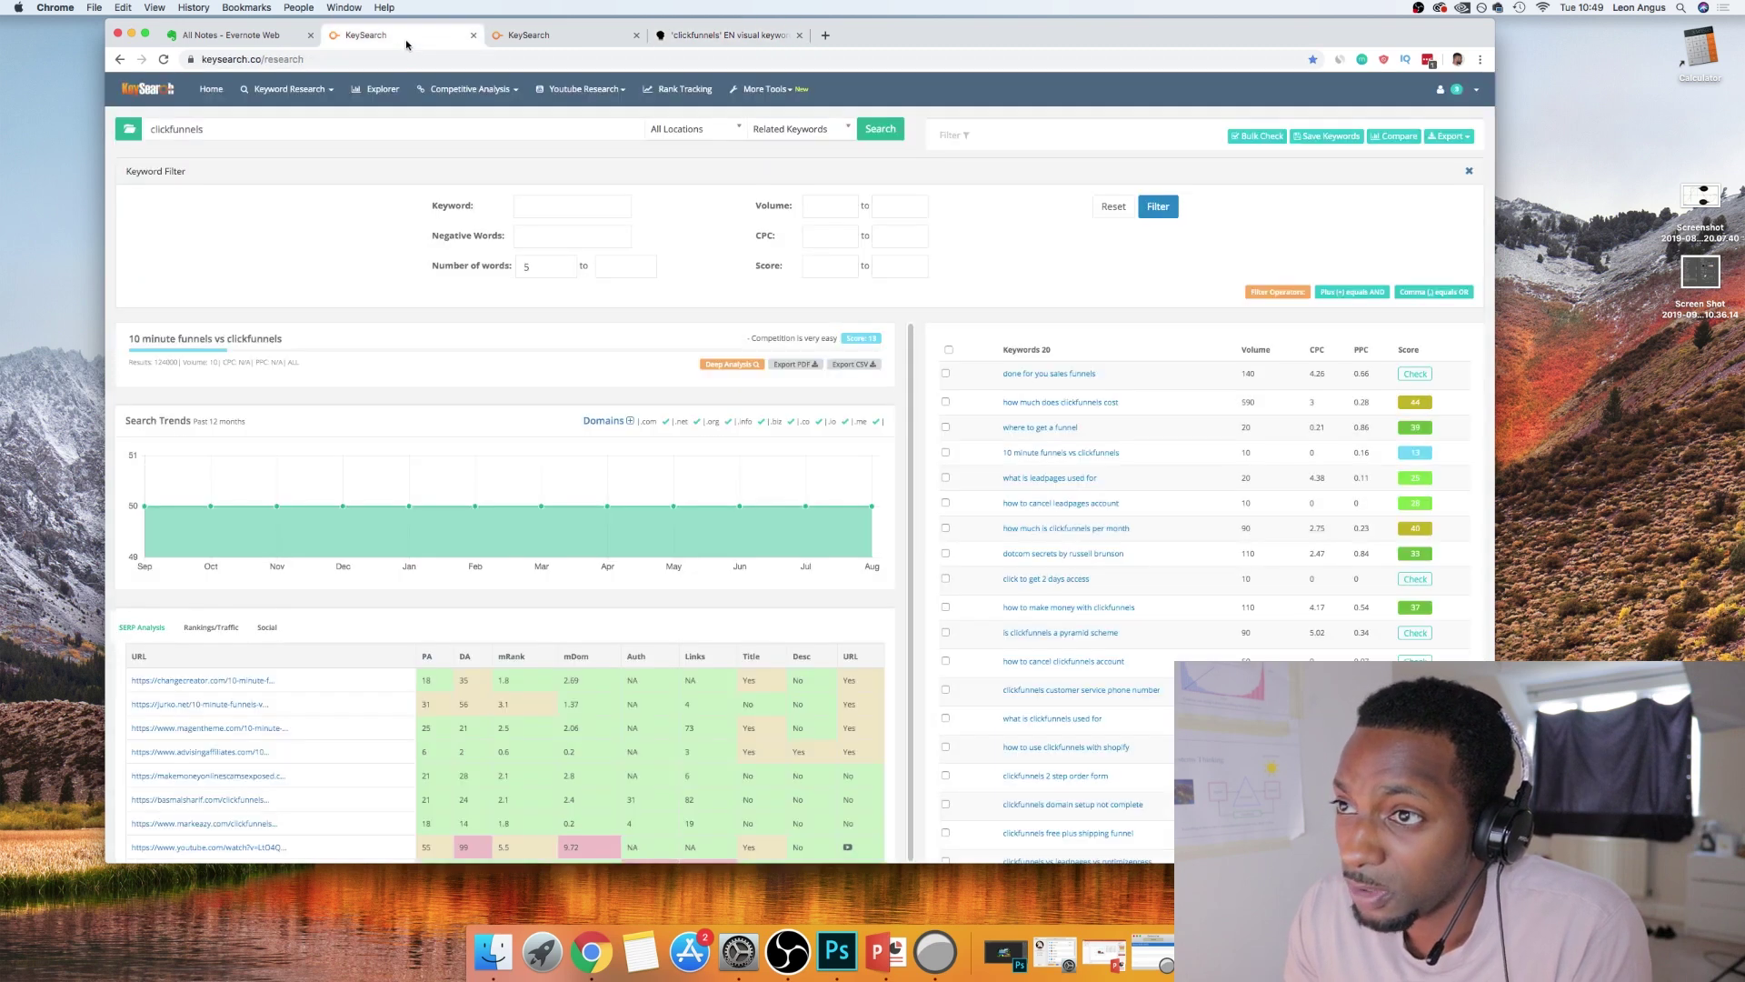
{"action": "left_click", "coordinate": [412, 136]}
{"action": "key", "text": "super+a"}
{"action": "key", "text": "super+v"}
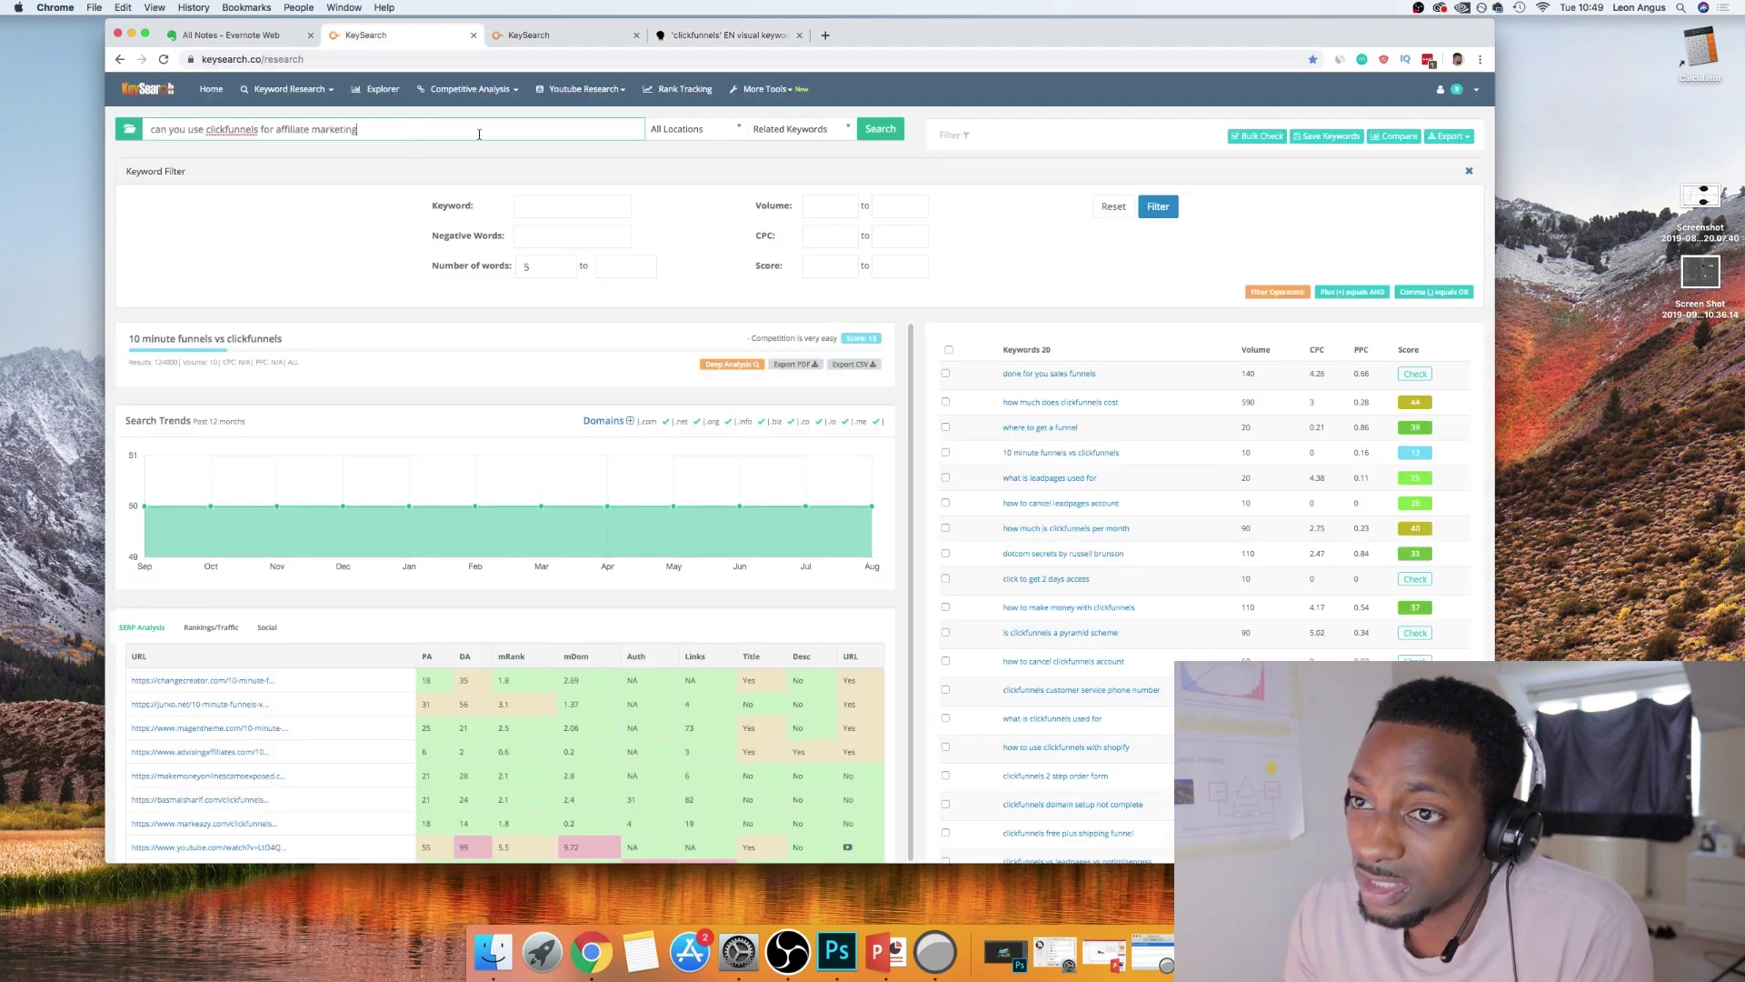
{"action": "key", "text": "Return"}
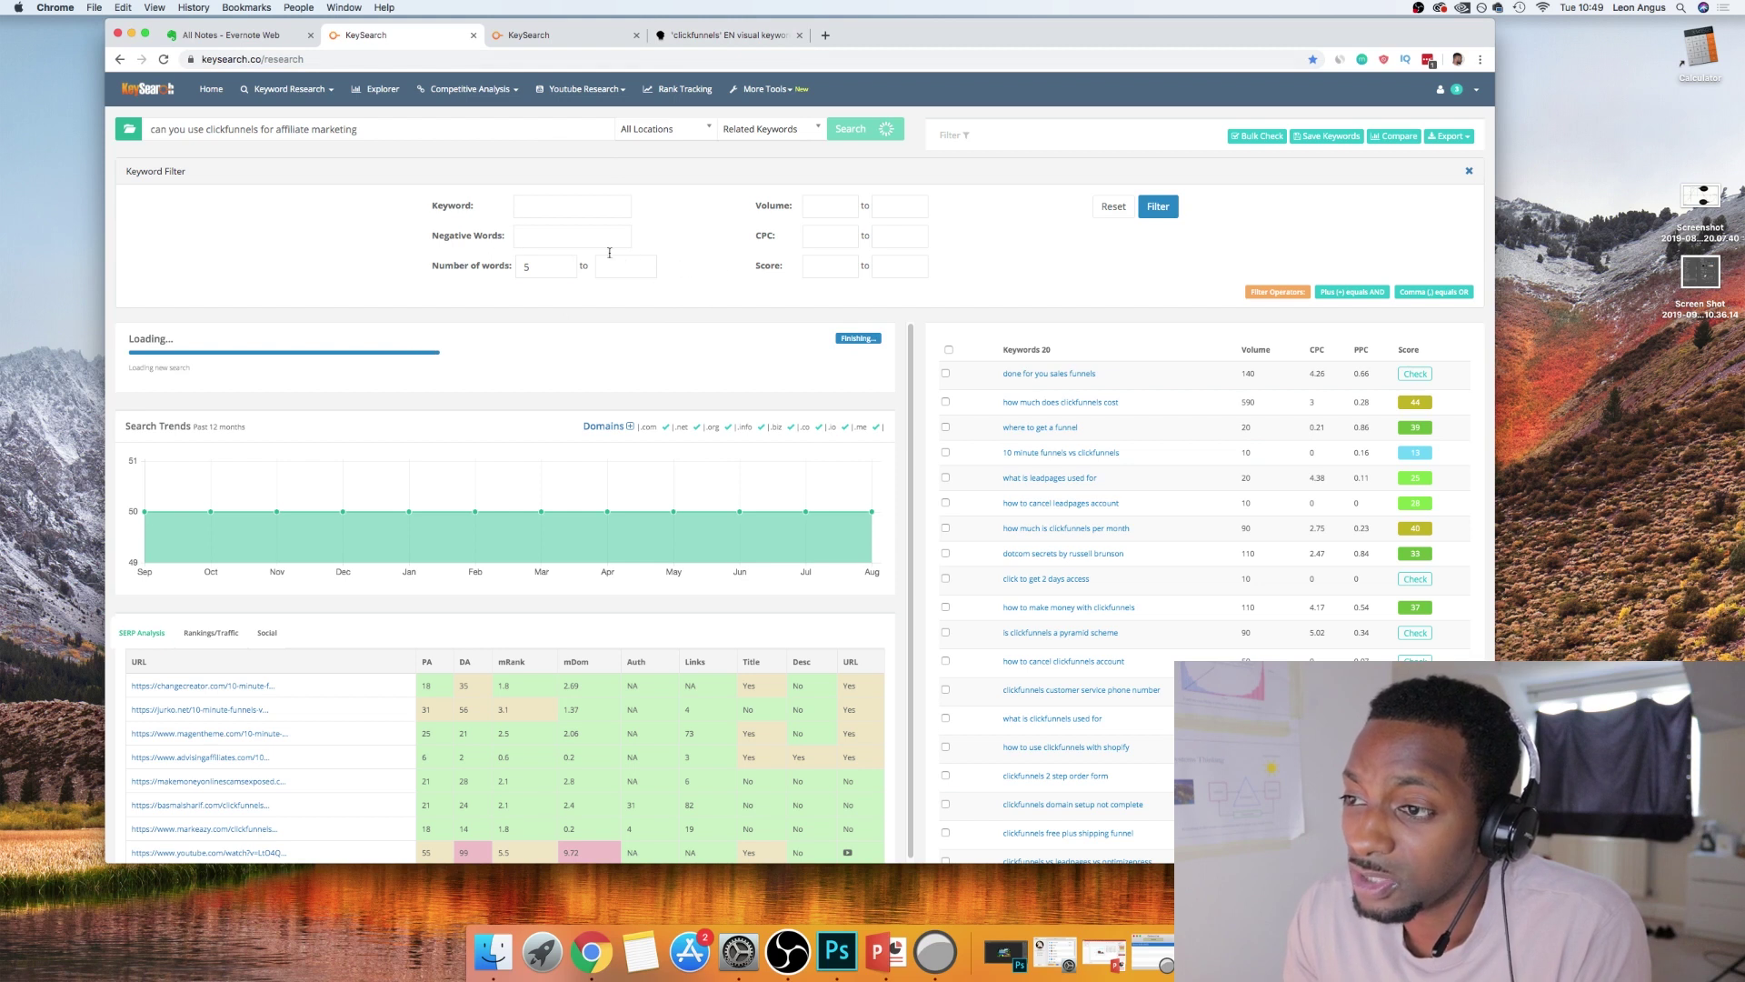
Switch to AnswerThePublic and look through the other groups of clickfunnels questions
{"action": "left_click", "coordinate": [712, 37]}
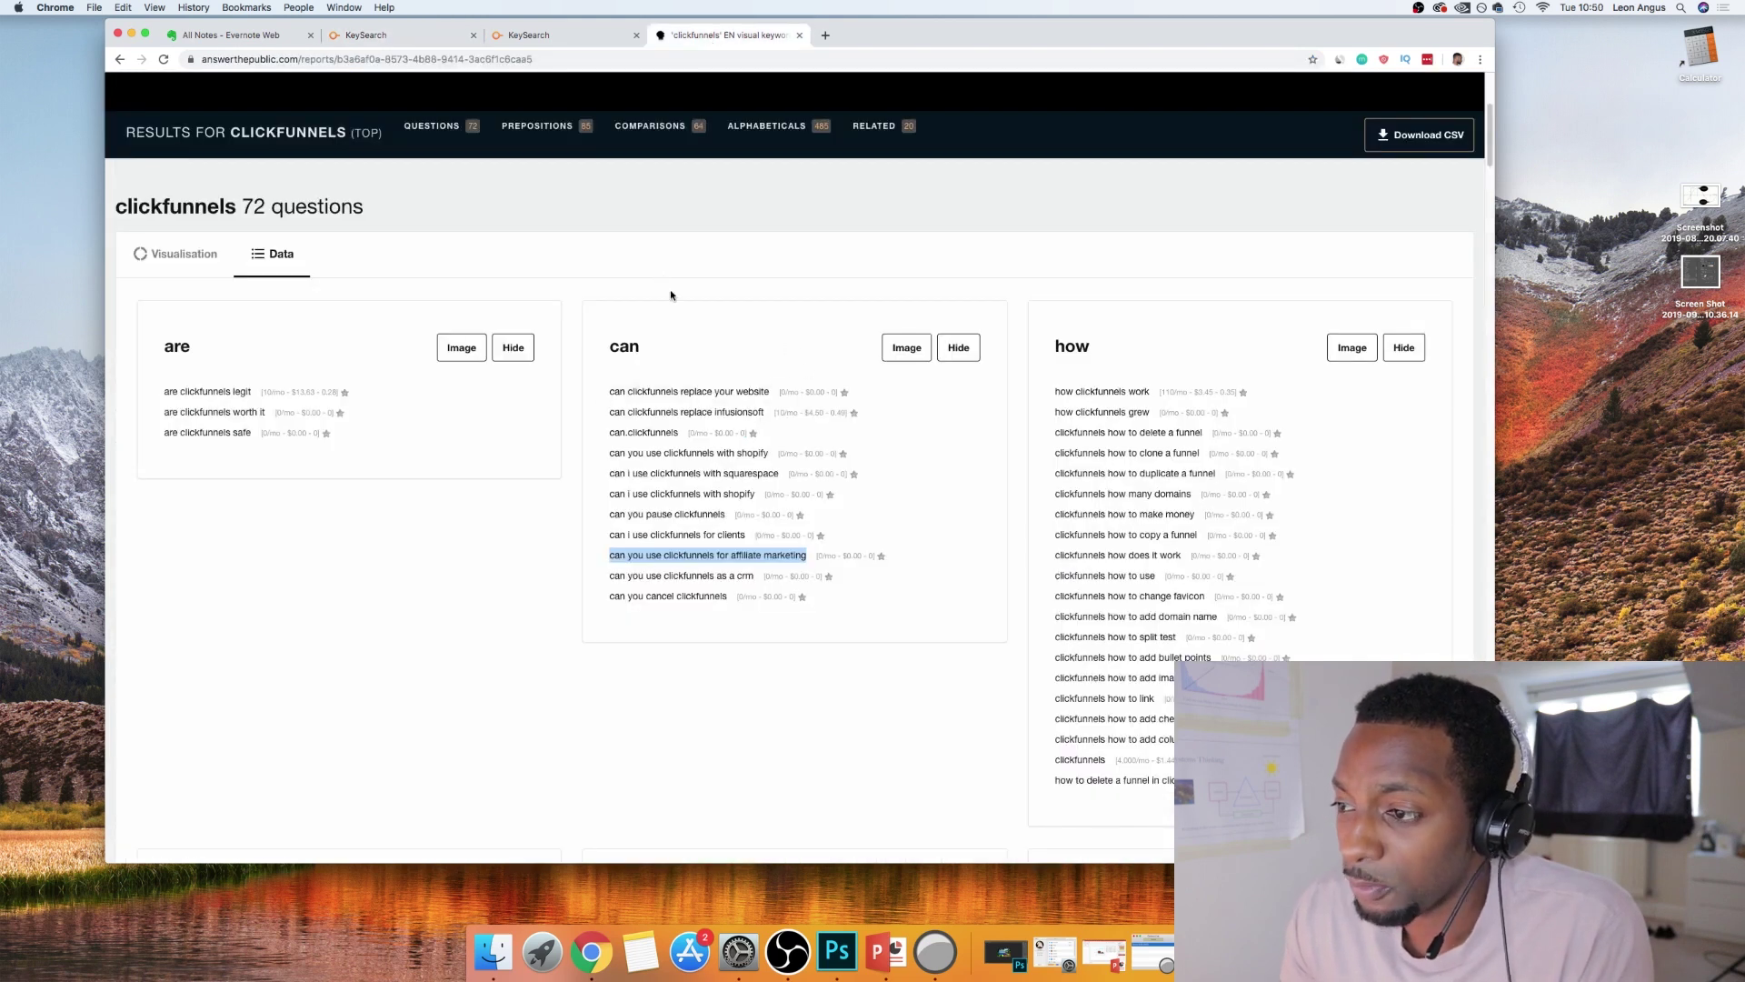
{"action": "scroll", "coordinate": [671, 294], "scroll_direction": "down", "scroll_amount": 5}
{"action": "scroll", "coordinate": [670, 292], "scroll_direction": "up", "scroll_amount": 1}
{"action": "scroll", "coordinate": [779, 292], "scroll_direction": "up", "scroll_amount": 2}
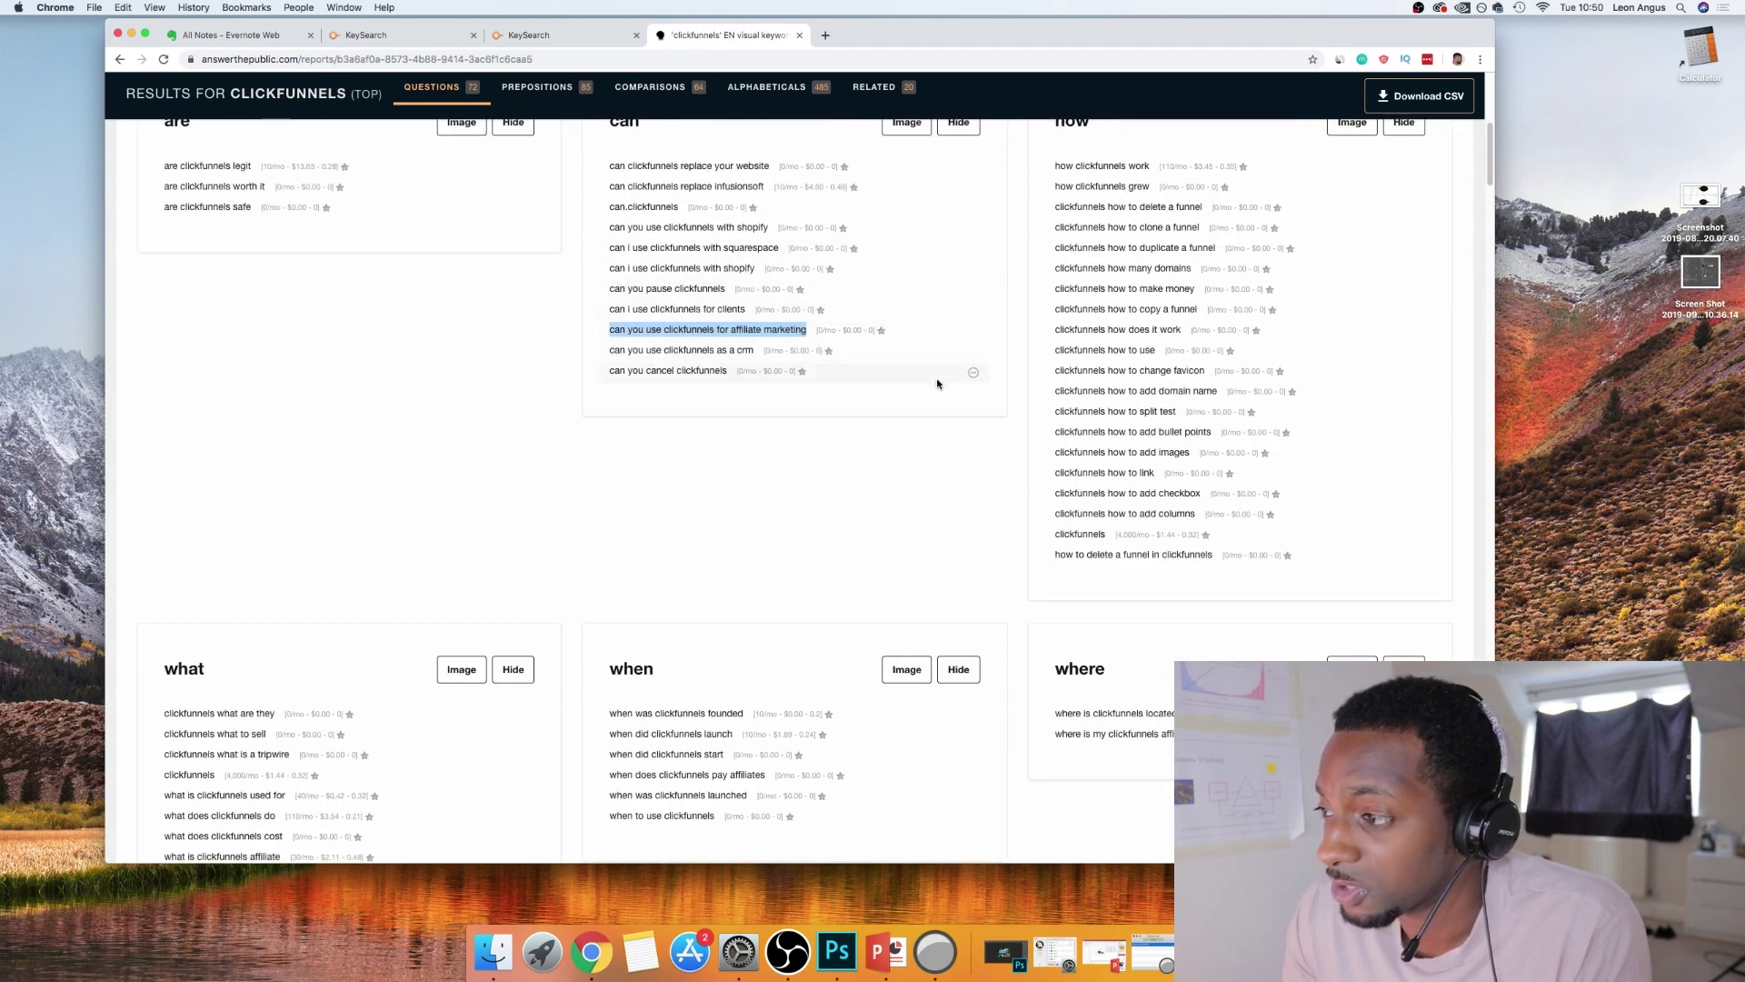
{"action": "scroll", "coordinate": [939, 382], "scroll_direction": "up", "scroll_amount": 2}
Compare the KeySearch results for "can you use clickfunnels for affiliate marketing" with the AnswerThePublic question list
{"action": "left_click", "coordinate": [393, 37]}
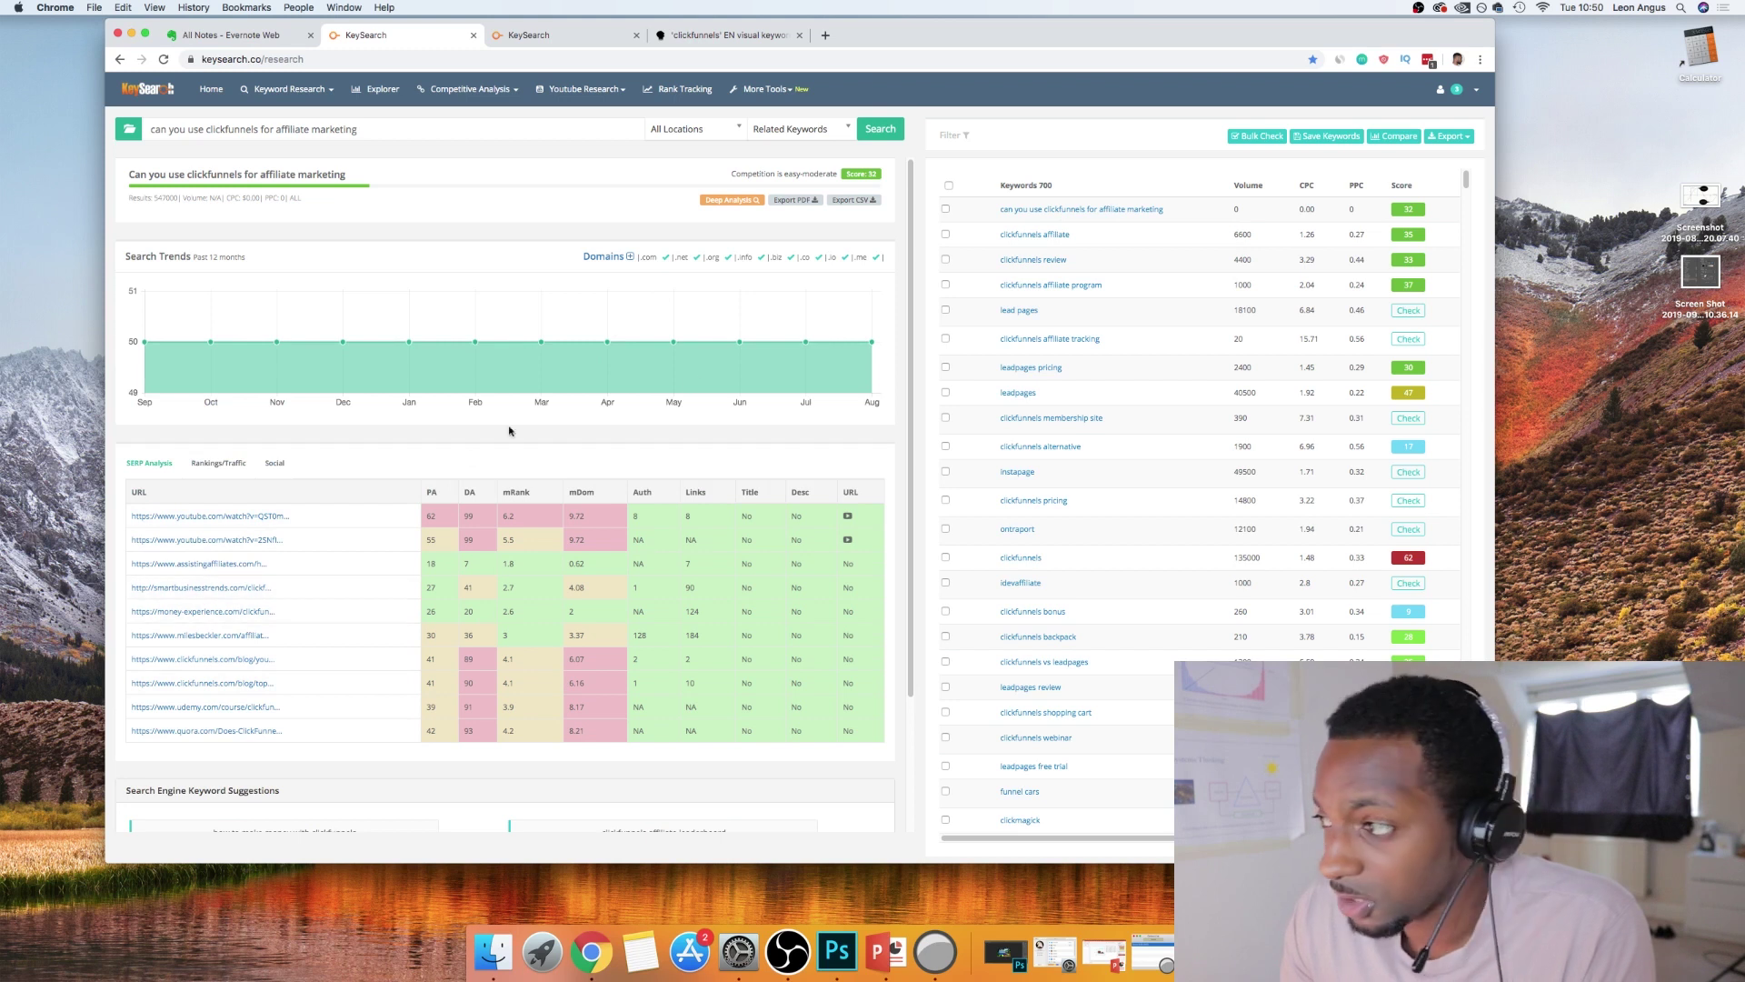
{"action": "left_click_drag", "start_coordinate": [1184, 213], "coordinate": [996, 201]}
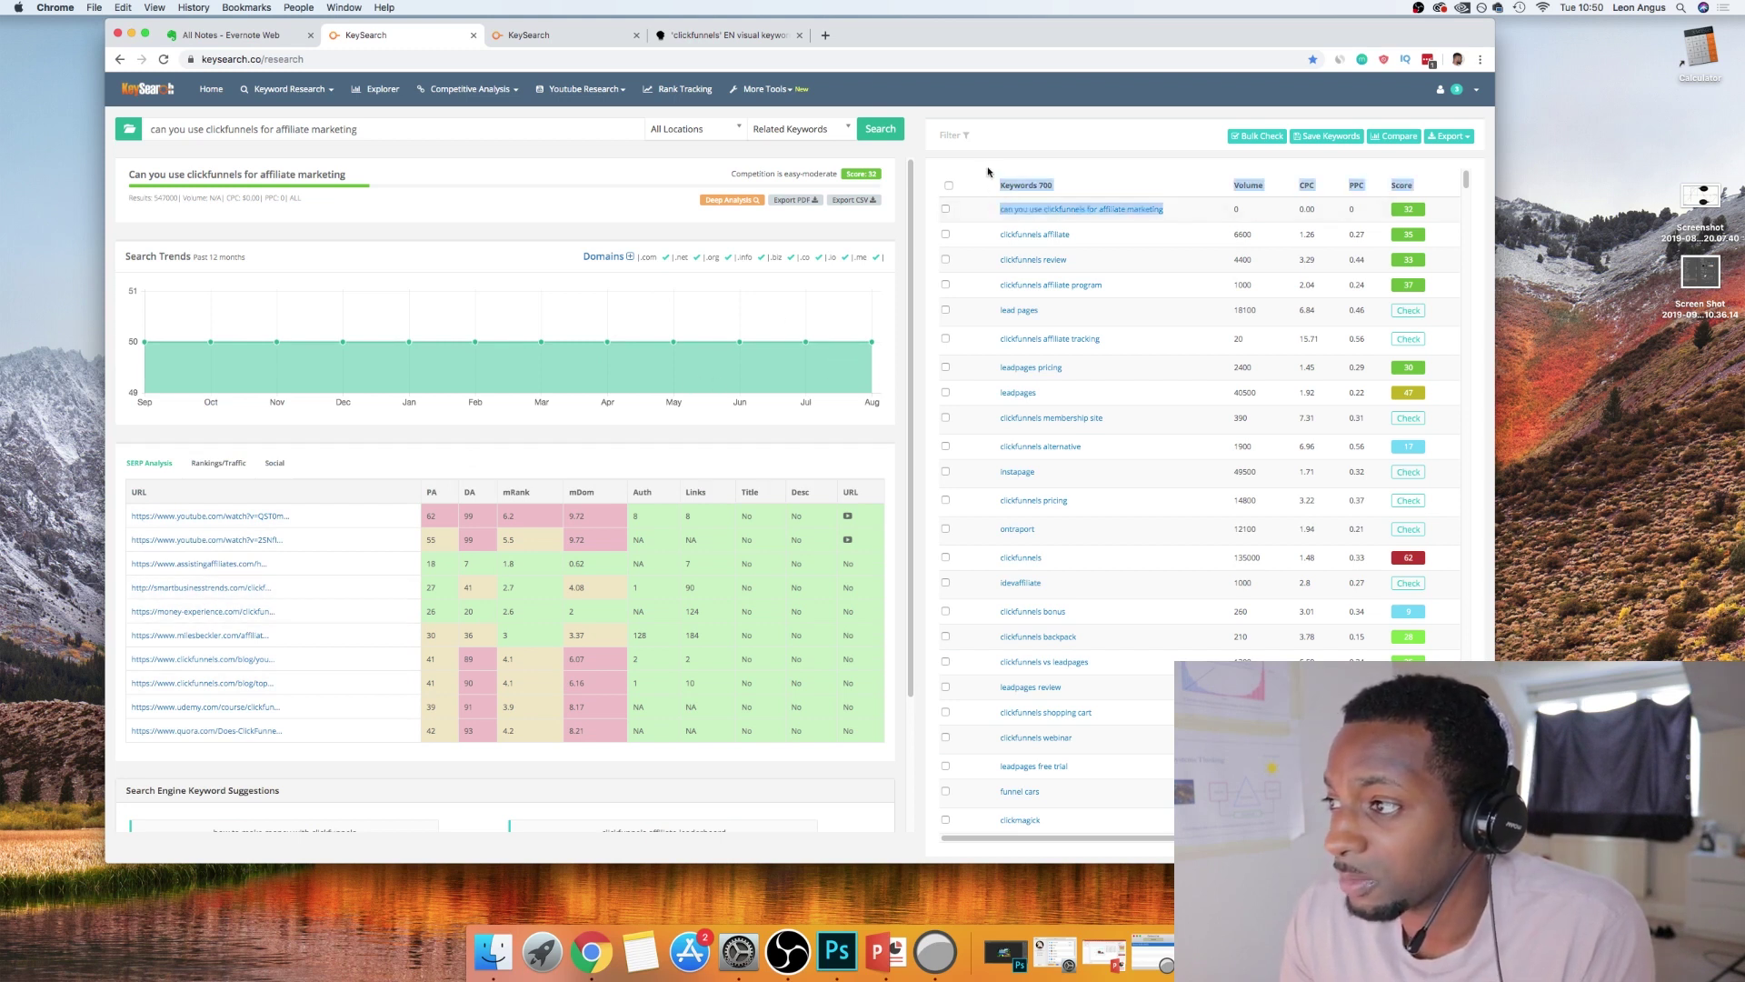
{"action": "left_click", "coordinate": [727, 34]}
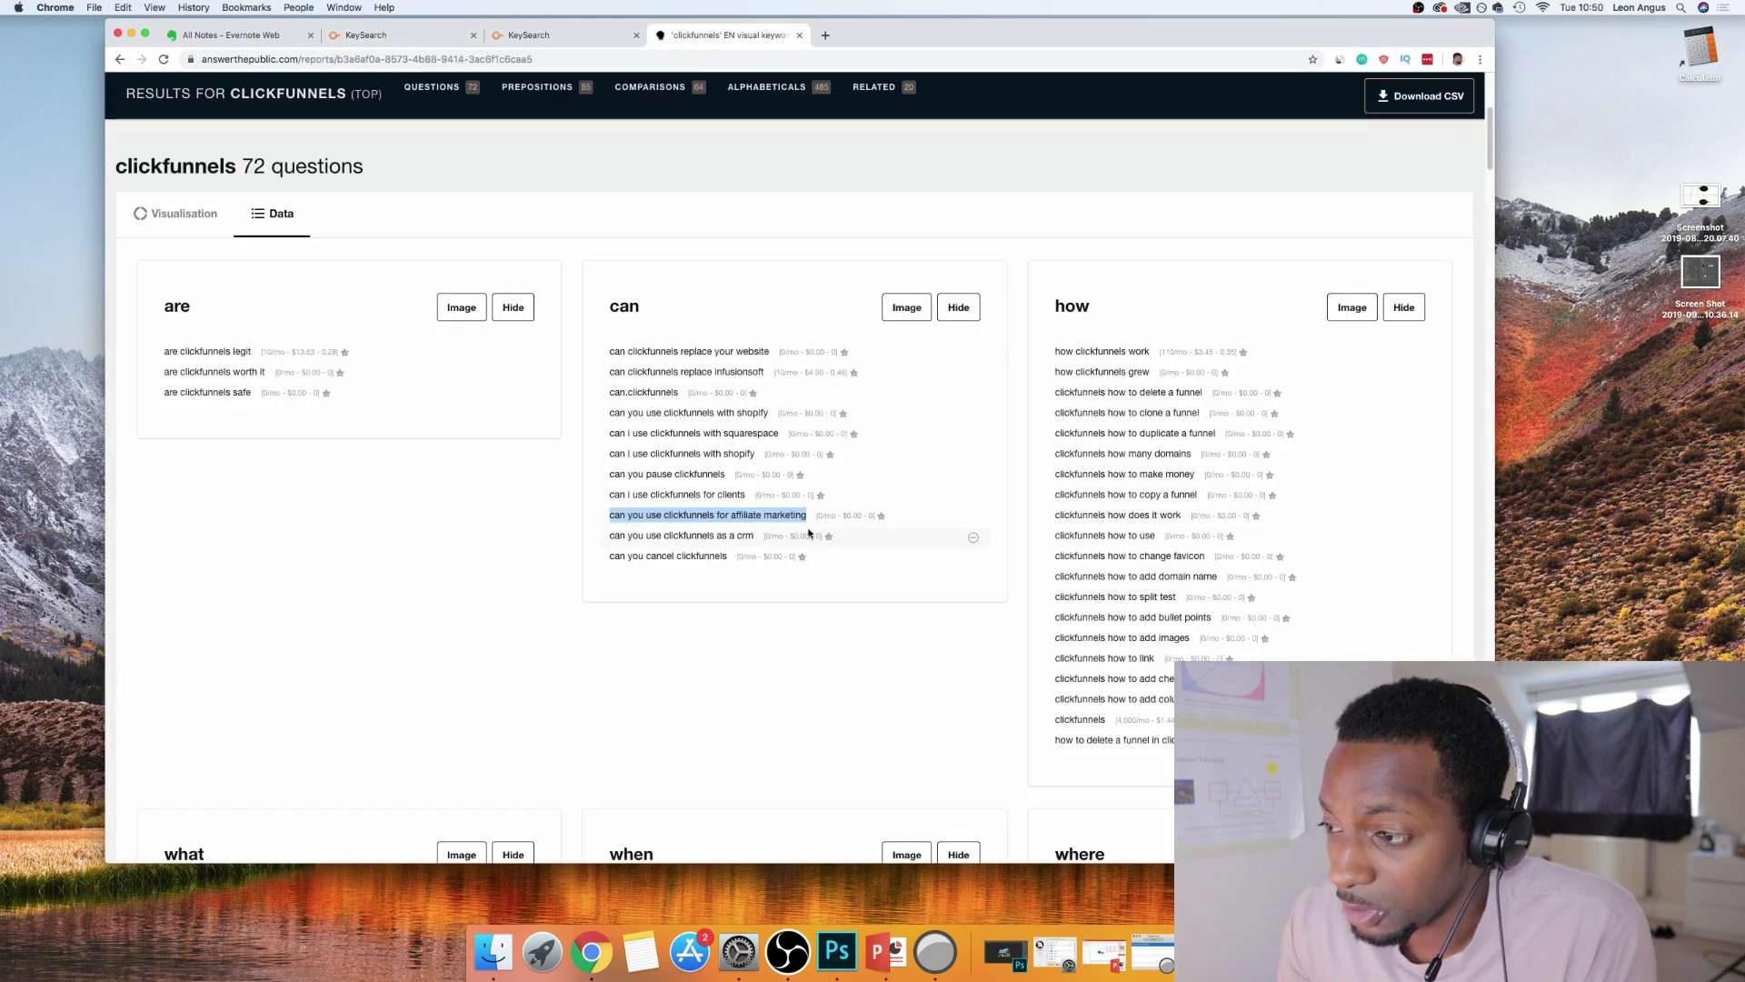
{"action": "left_click", "coordinate": [419, 37]}
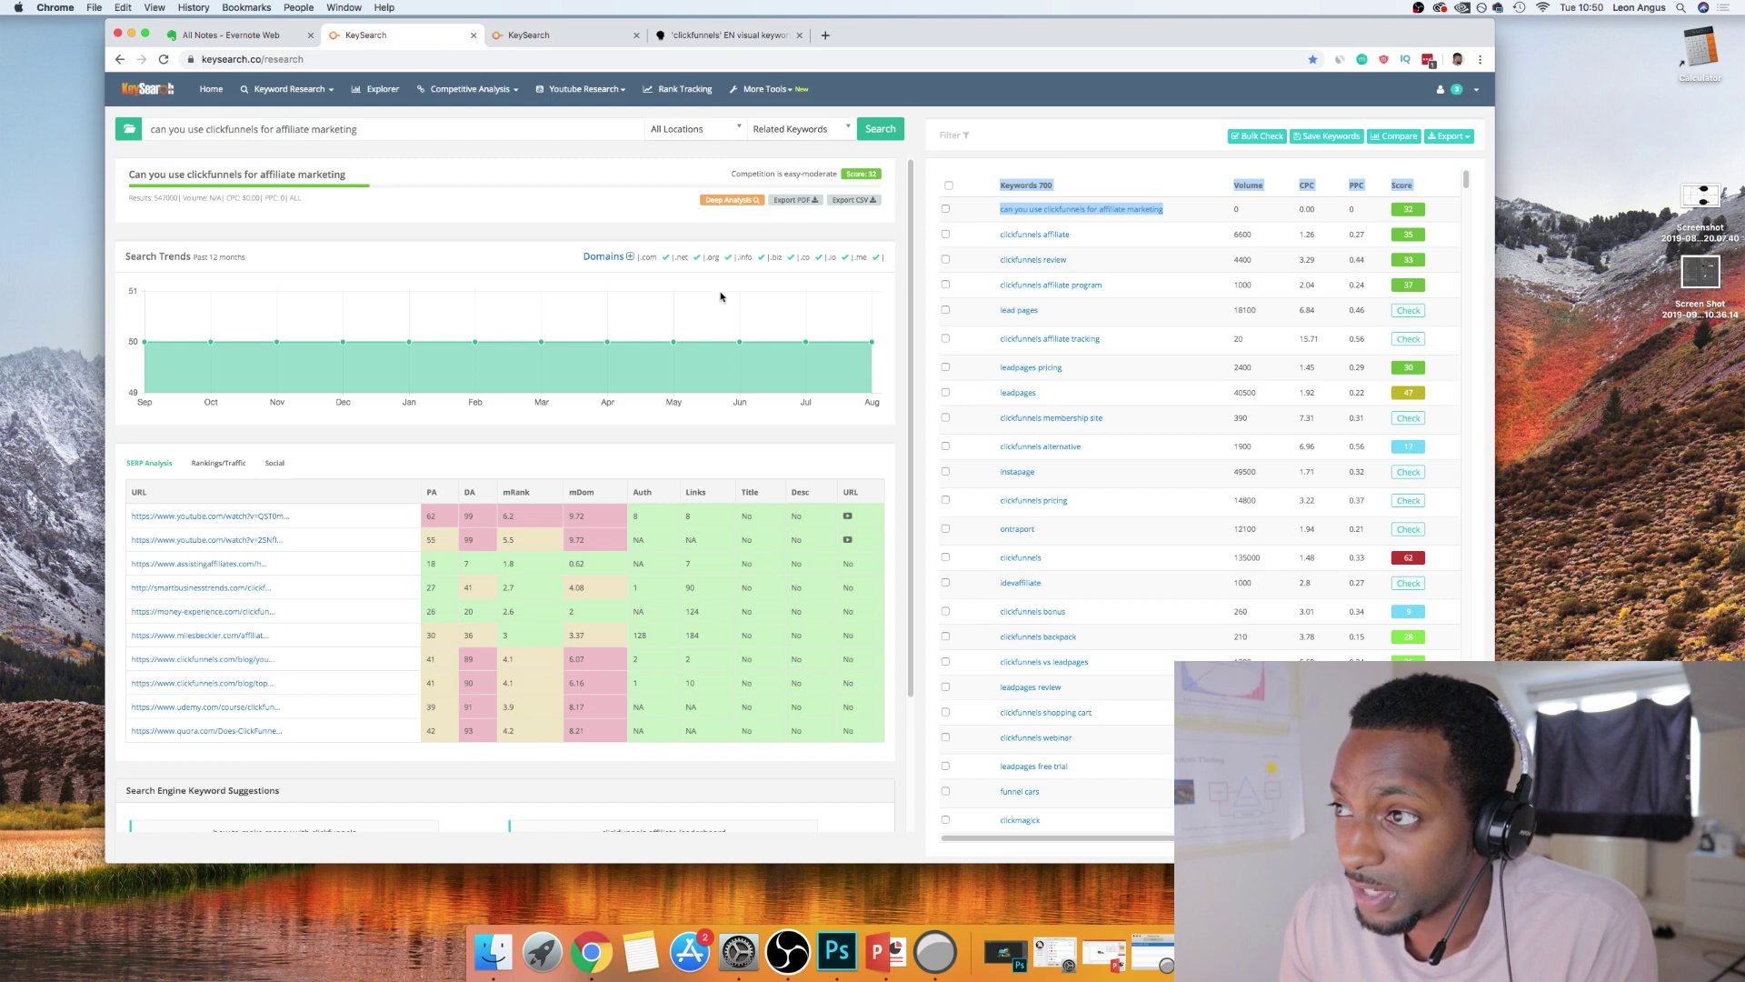
{"action": "left_click", "coordinate": [708, 36]}
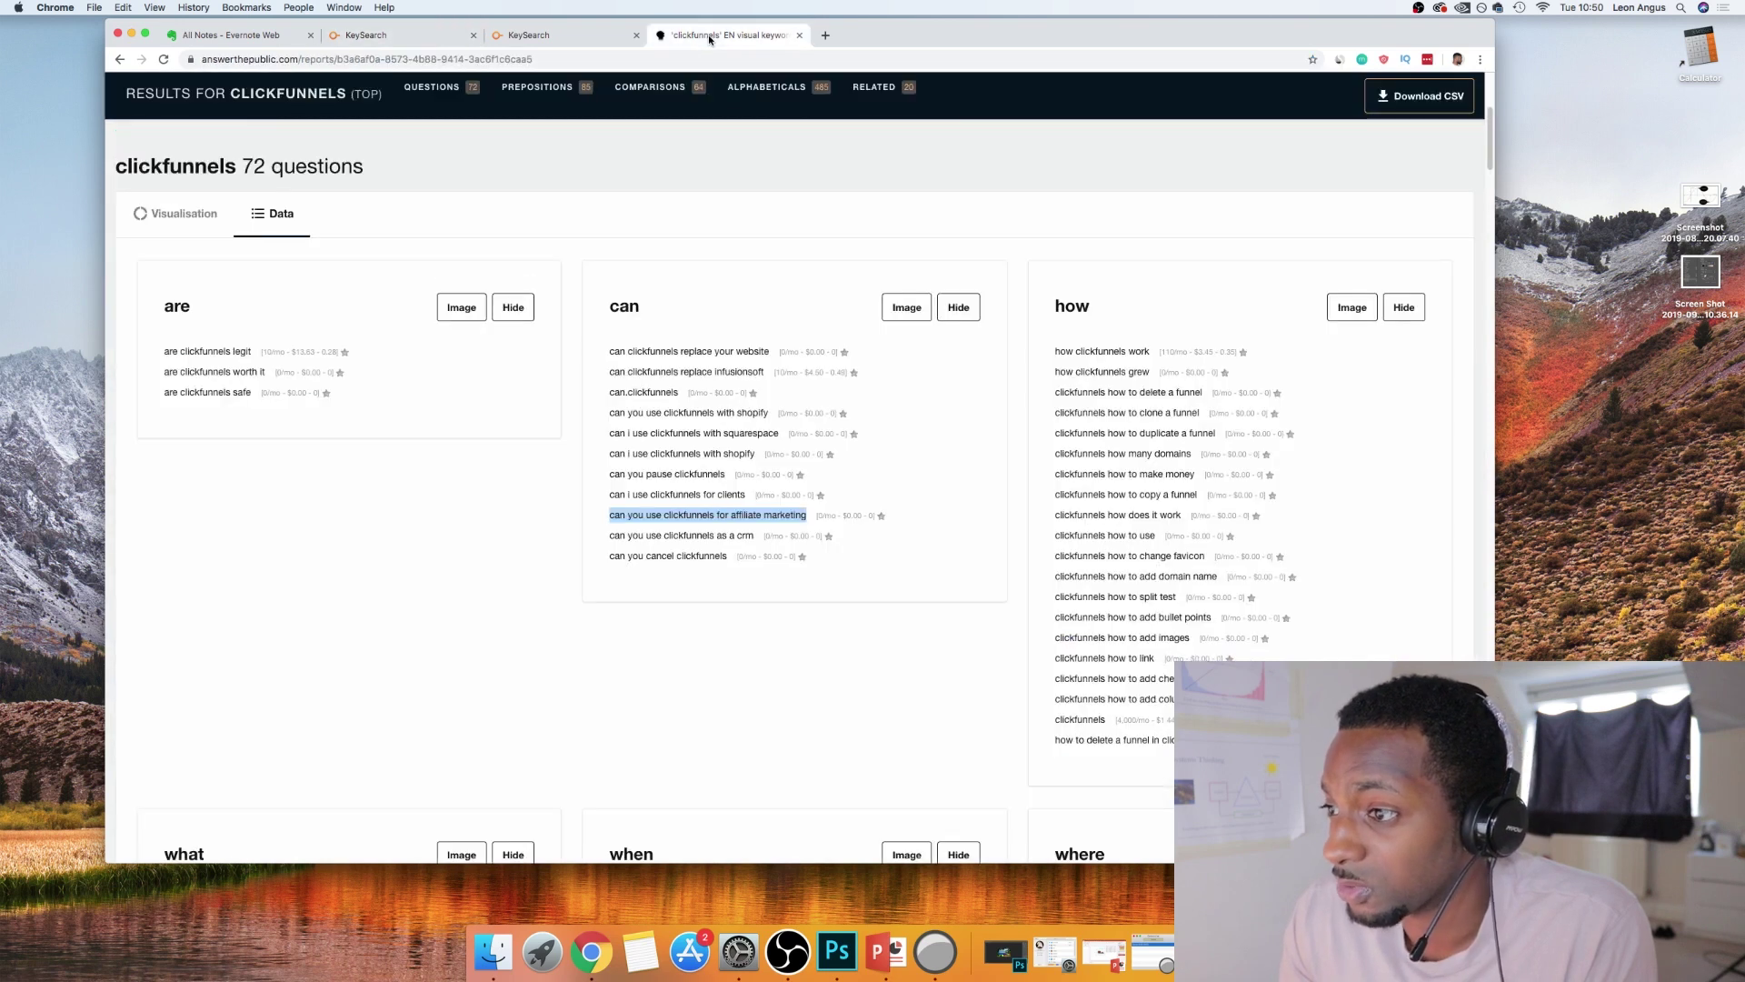
Switch to KeySearch and filter the related keywords to a minimum of 5 words
{"action": "left_click", "coordinate": [440, 42]}
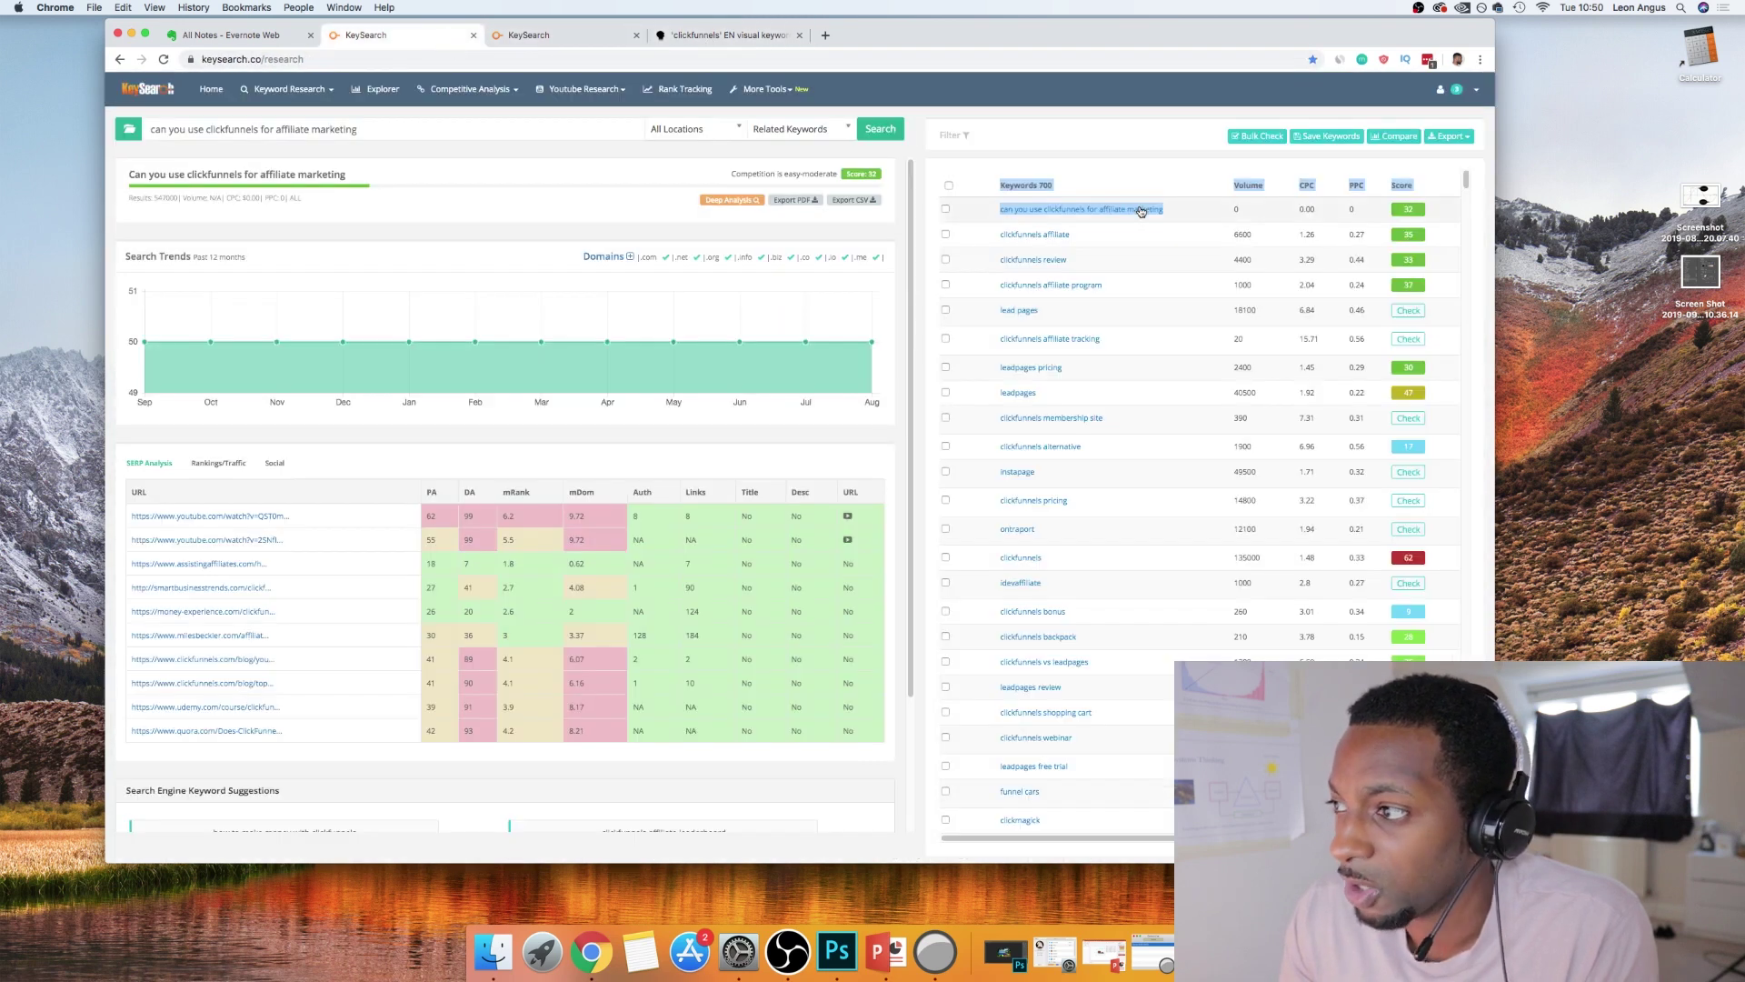
{"action": "left_click", "coordinate": [1101, 149]}
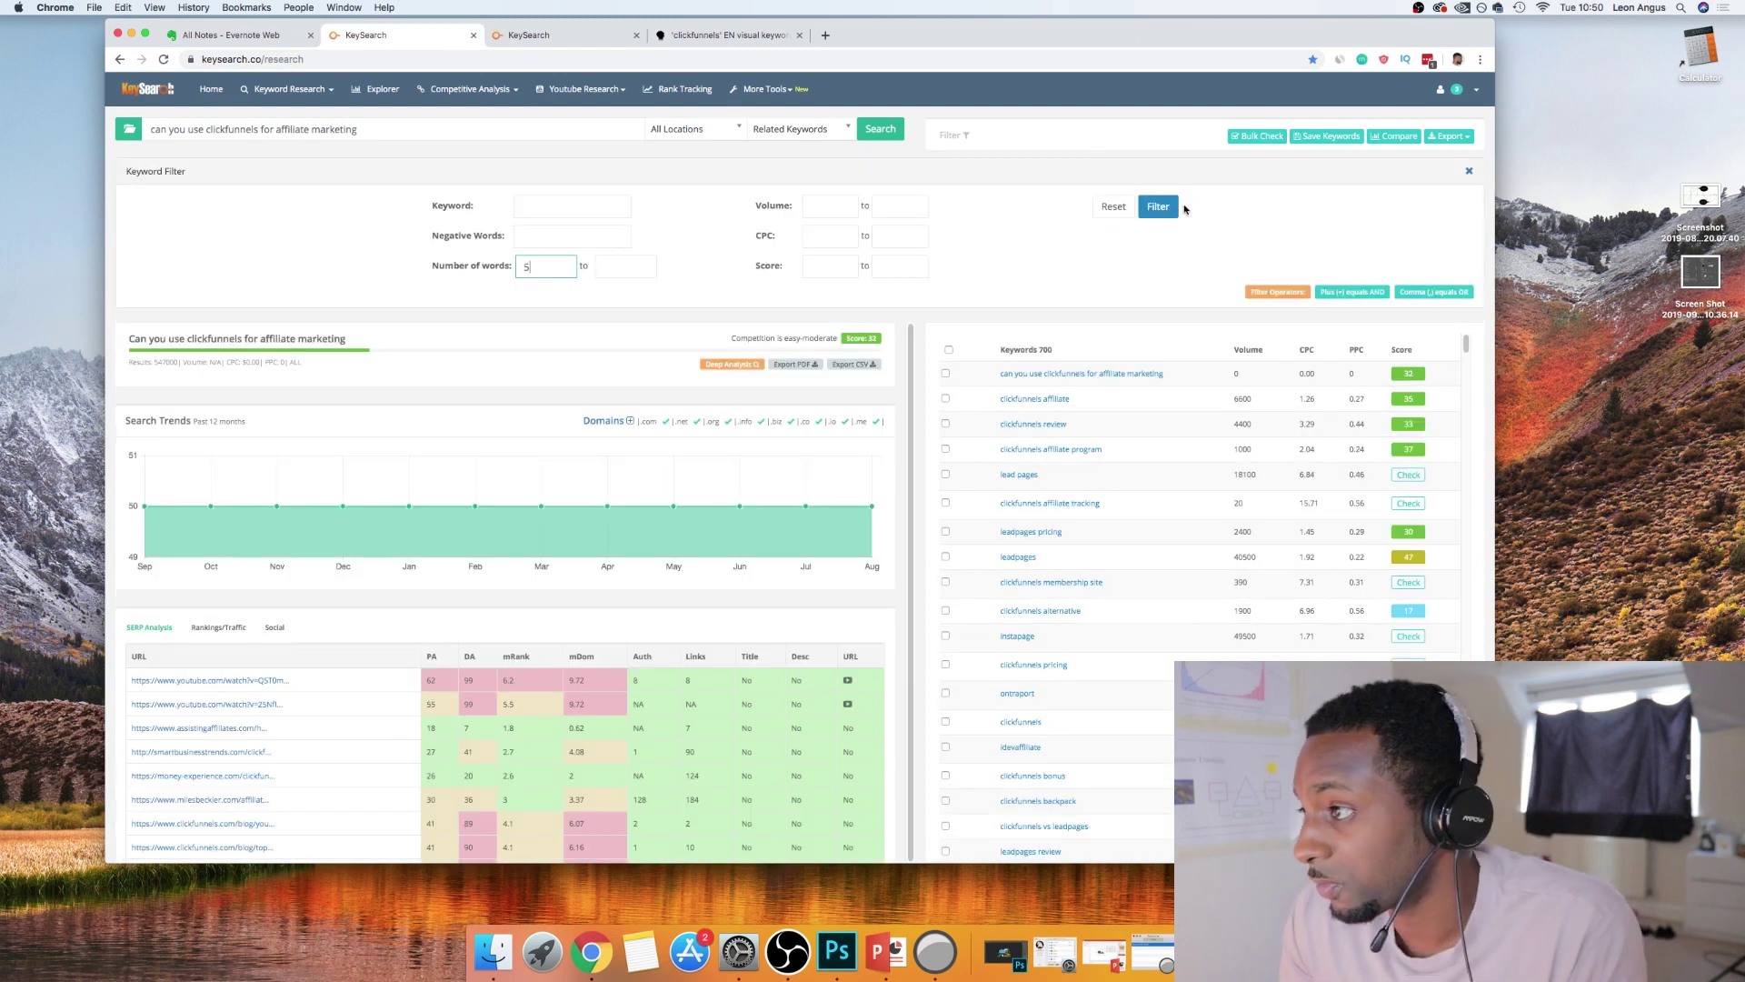
{"action": "left_click", "coordinate": [1158, 206]}
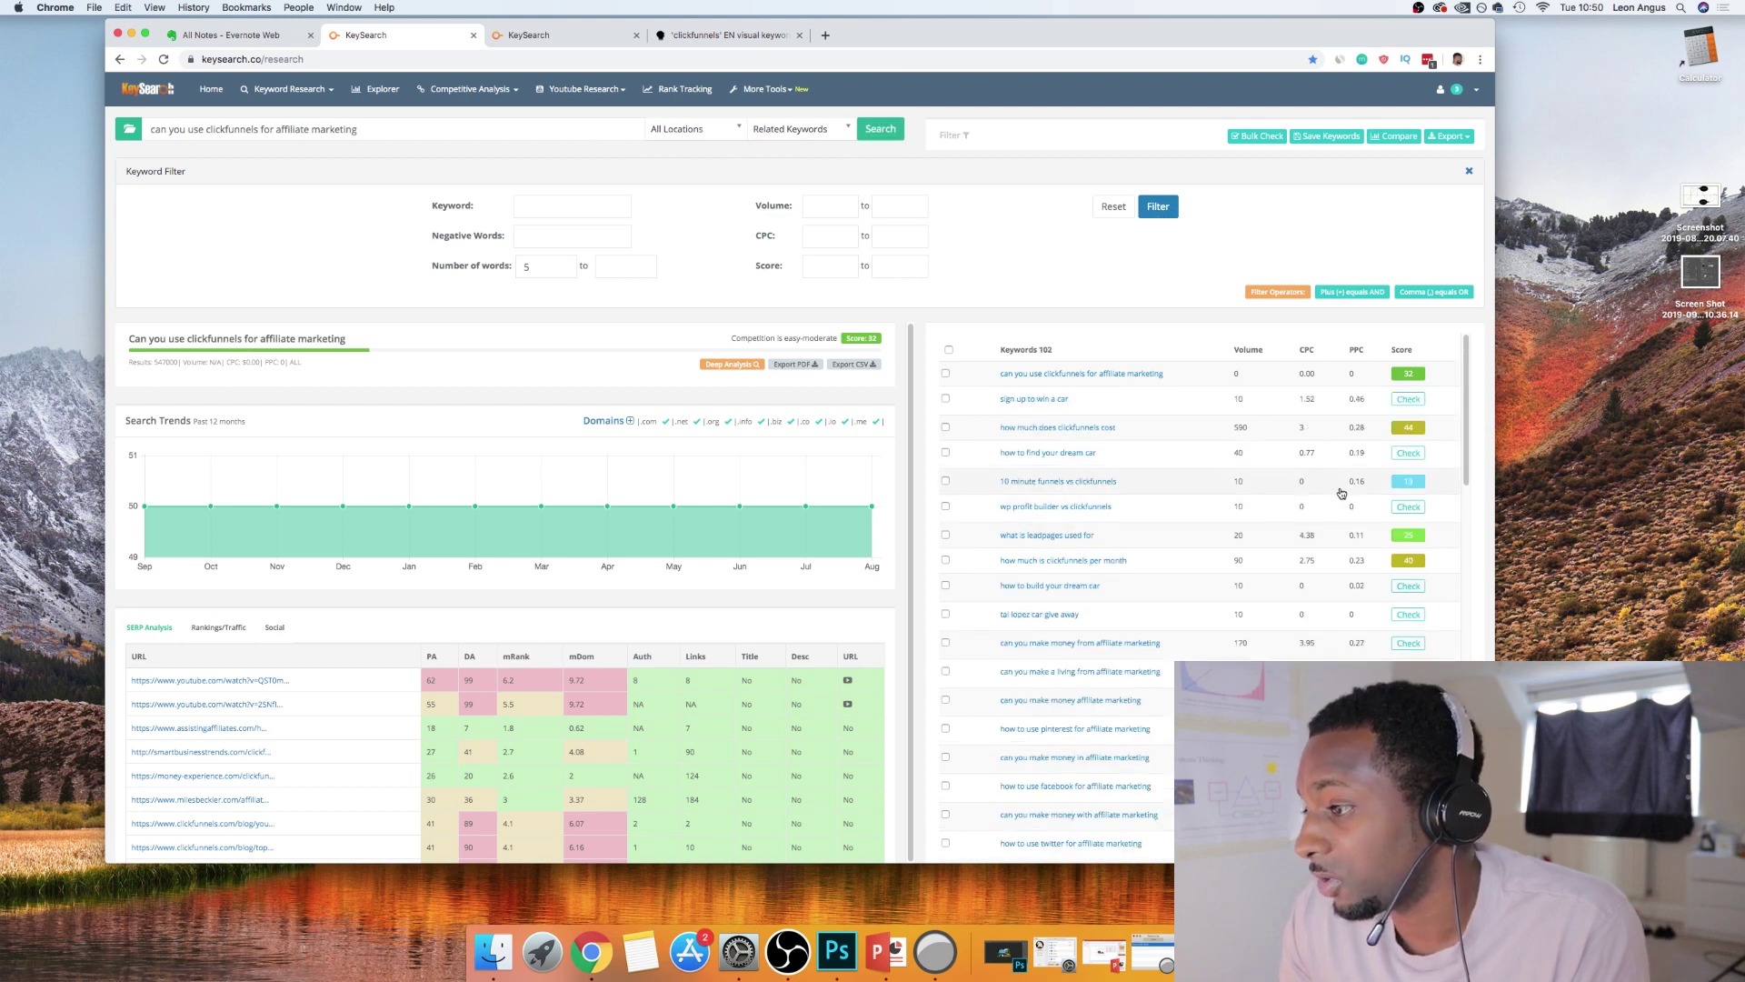
Check difficulty for "can you make money from", "can you make a living from", "can you make money in" and "how to use pinterest for" affiliate marketing
{"action": "left_click", "coordinate": [1408, 643]}
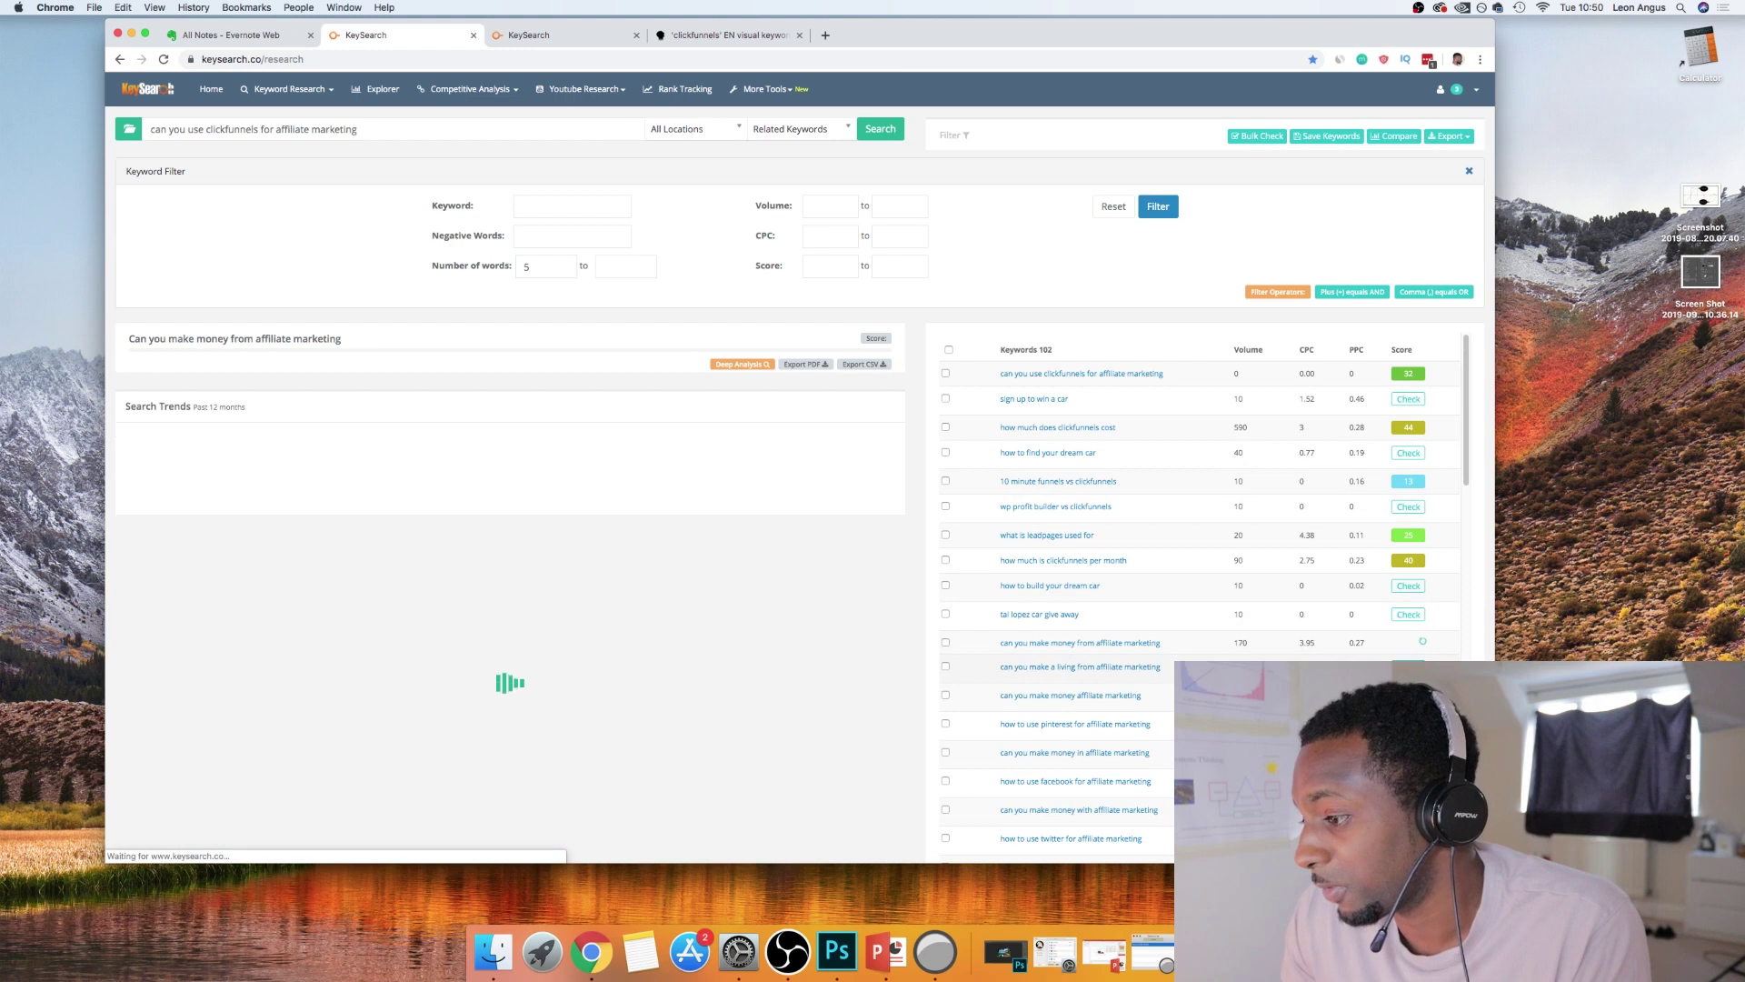
{"action": "left_click", "coordinate": [1409, 667]}
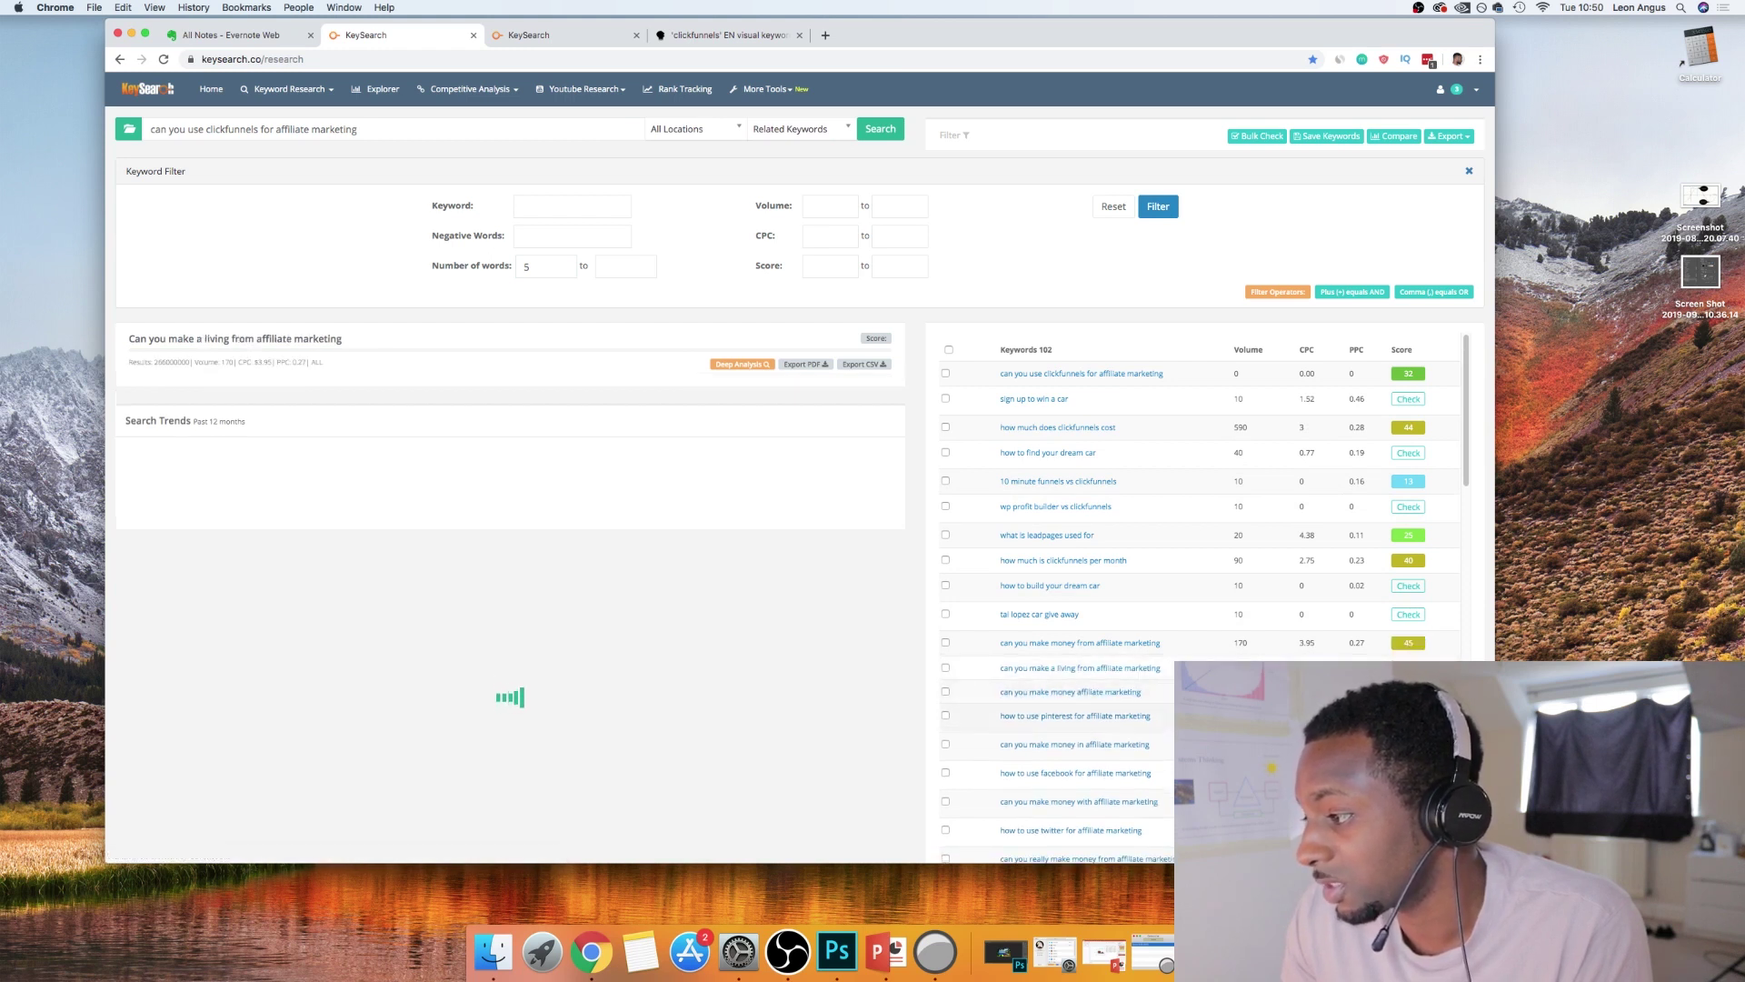
{"action": "left_click", "coordinate": [1408, 745]}
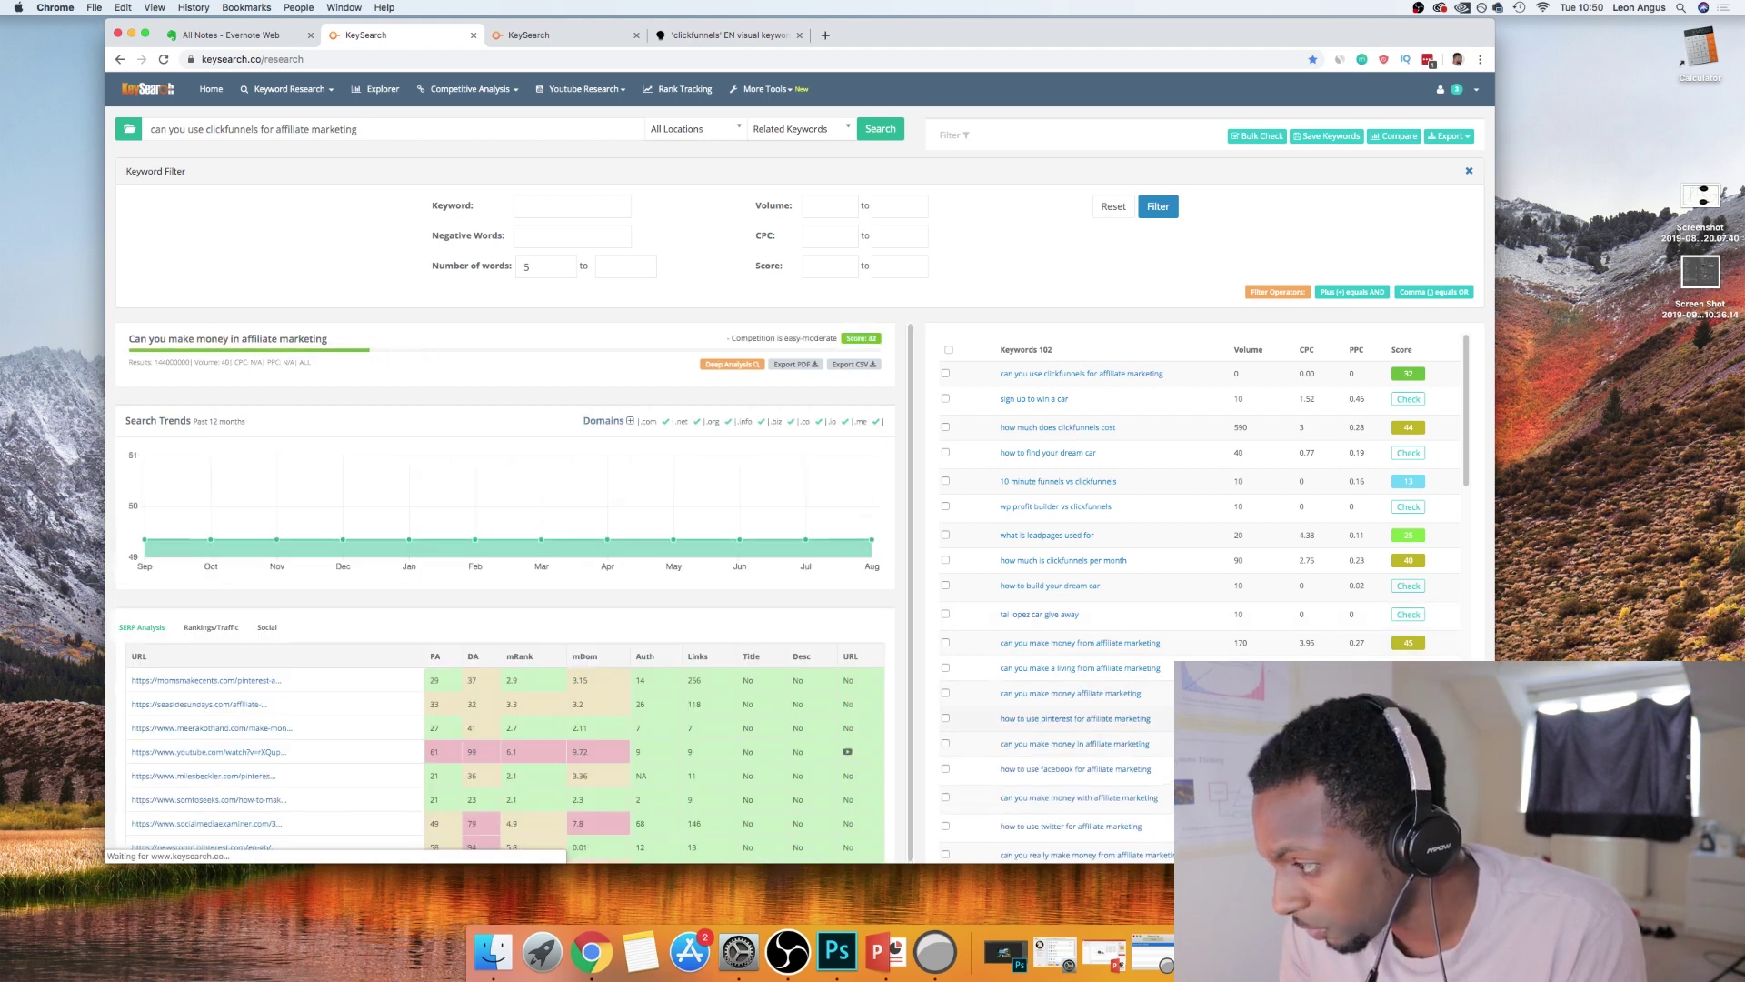
{"action": "left_click", "coordinate": [1408, 718]}
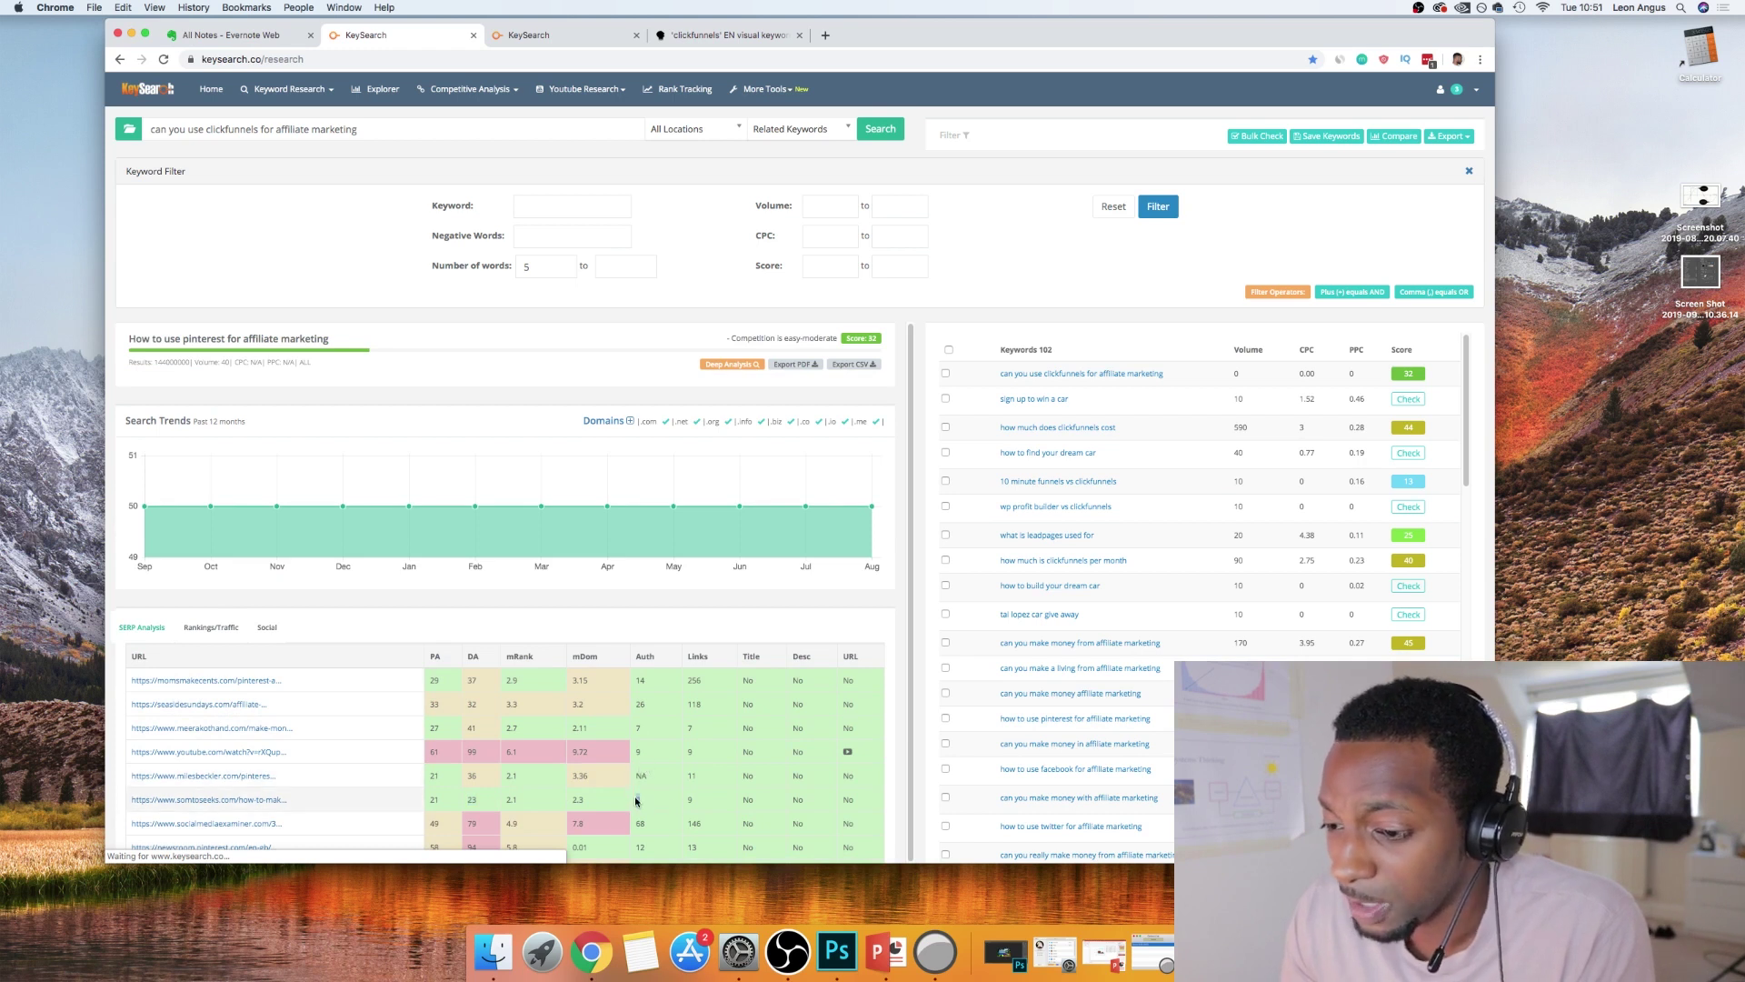
{"action": "scroll", "coordinate": [635, 800], "scroll_direction": "down", "scroll_amount": 3}
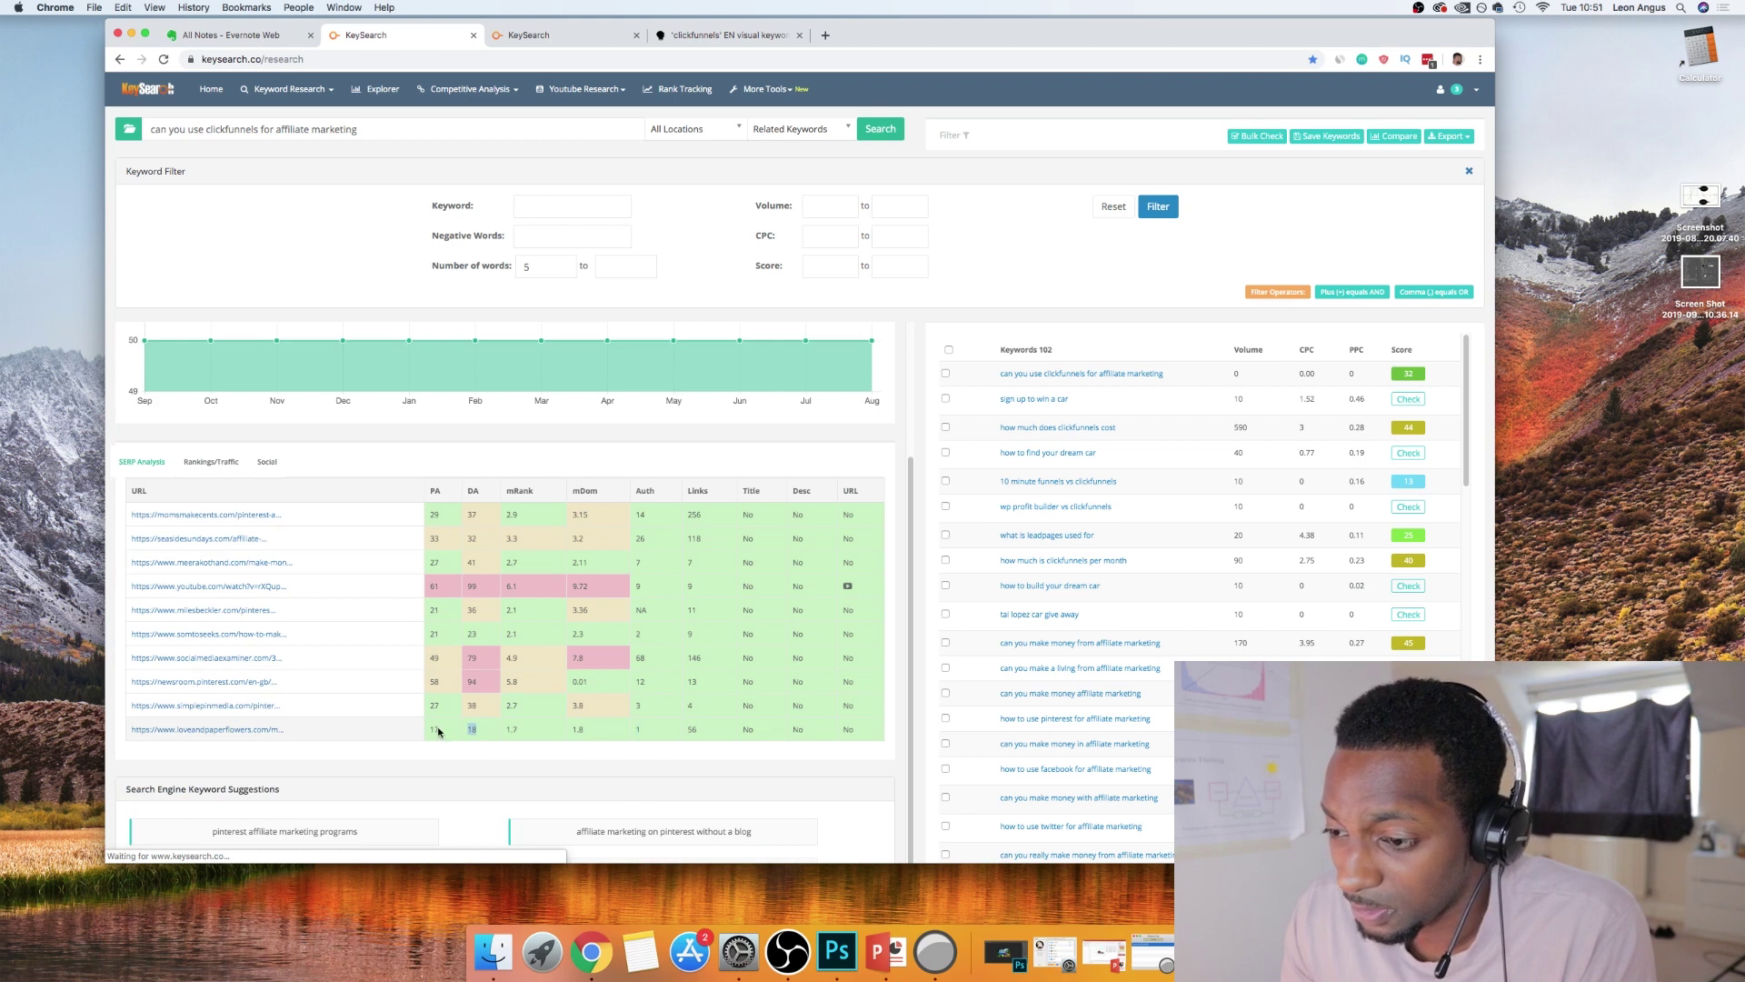
Open the analysis of "done for you affiliate marketing" and examine the authority and link figures of its ranking pages
{"action": "scroll", "coordinate": [1200, 591], "scroll_direction": "down", "scroll_amount": 15}
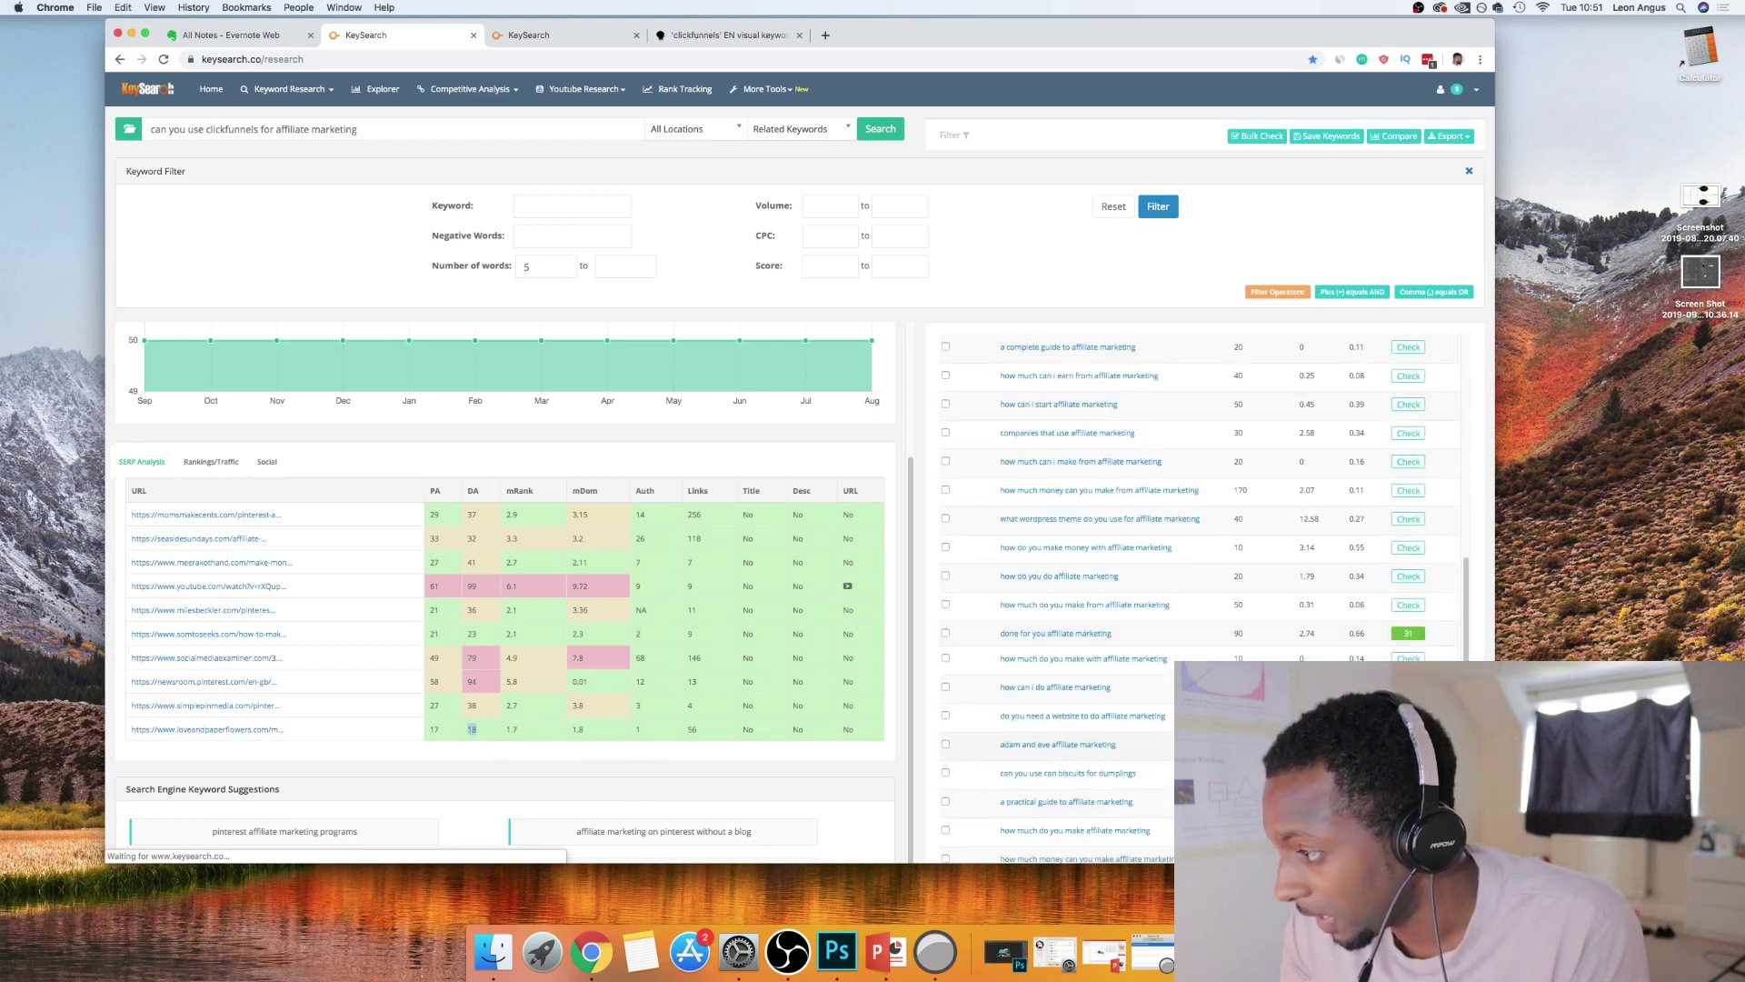
{"action": "left_click", "coordinate": [1164, 641]}
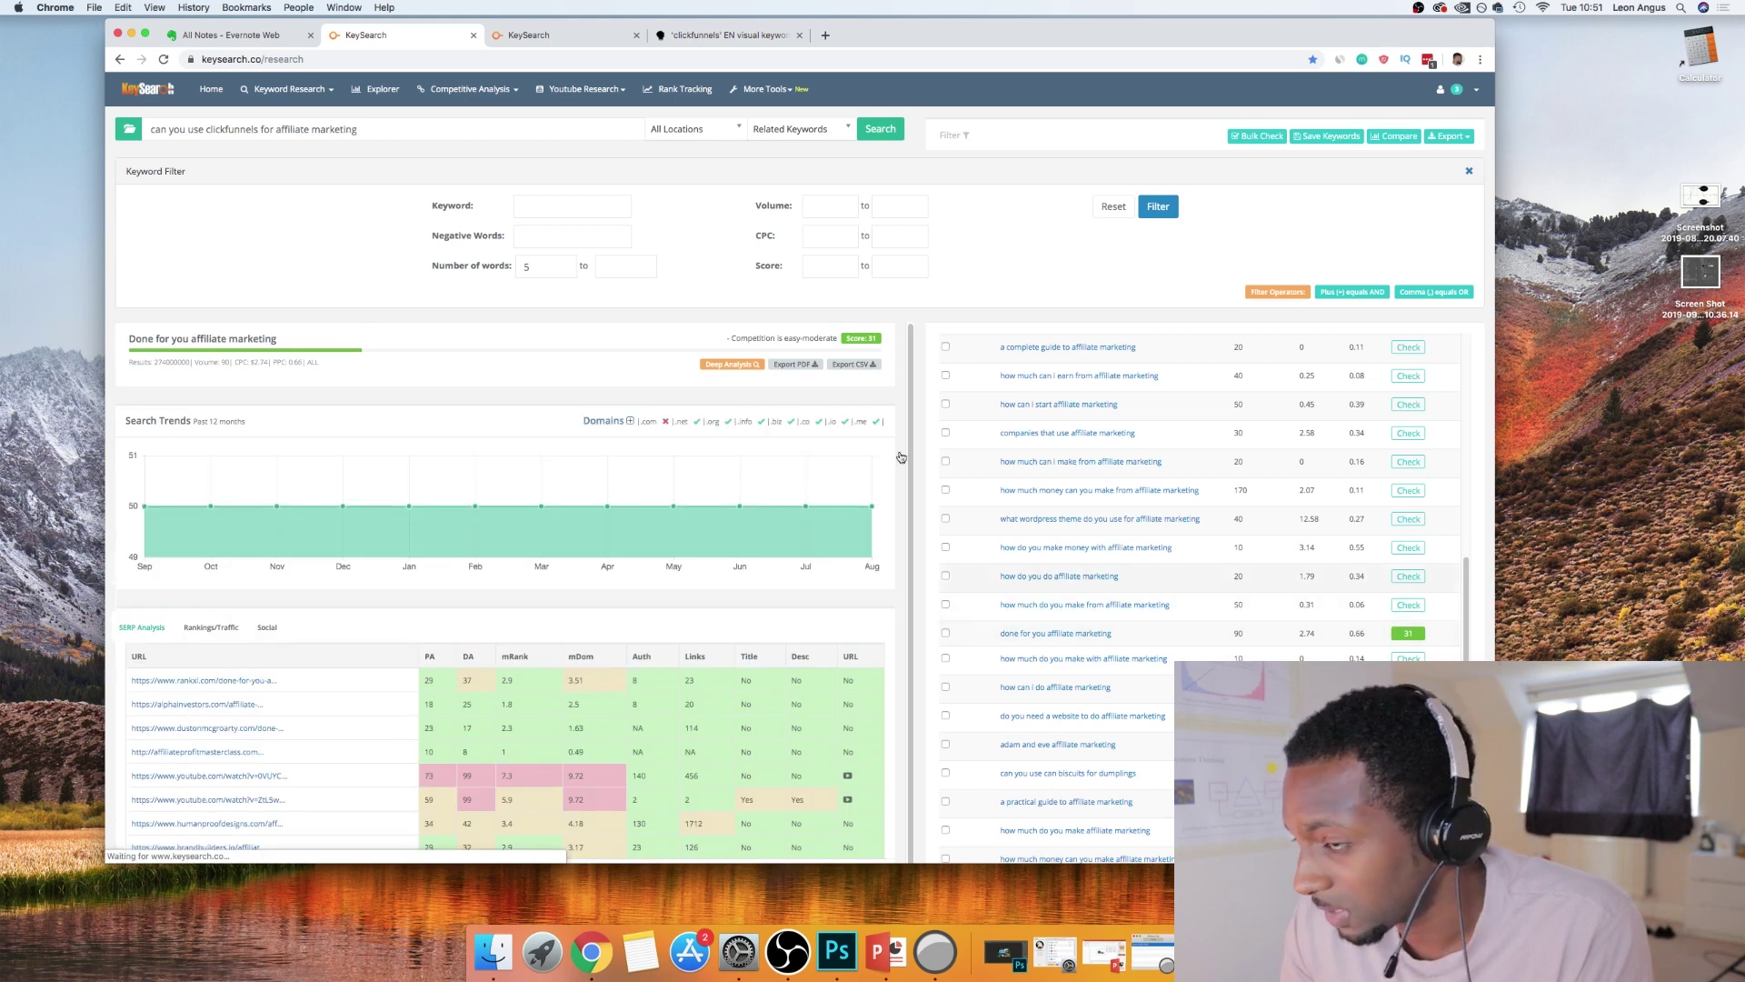
{"action": "left_click", "coordinate": [383, 128]}
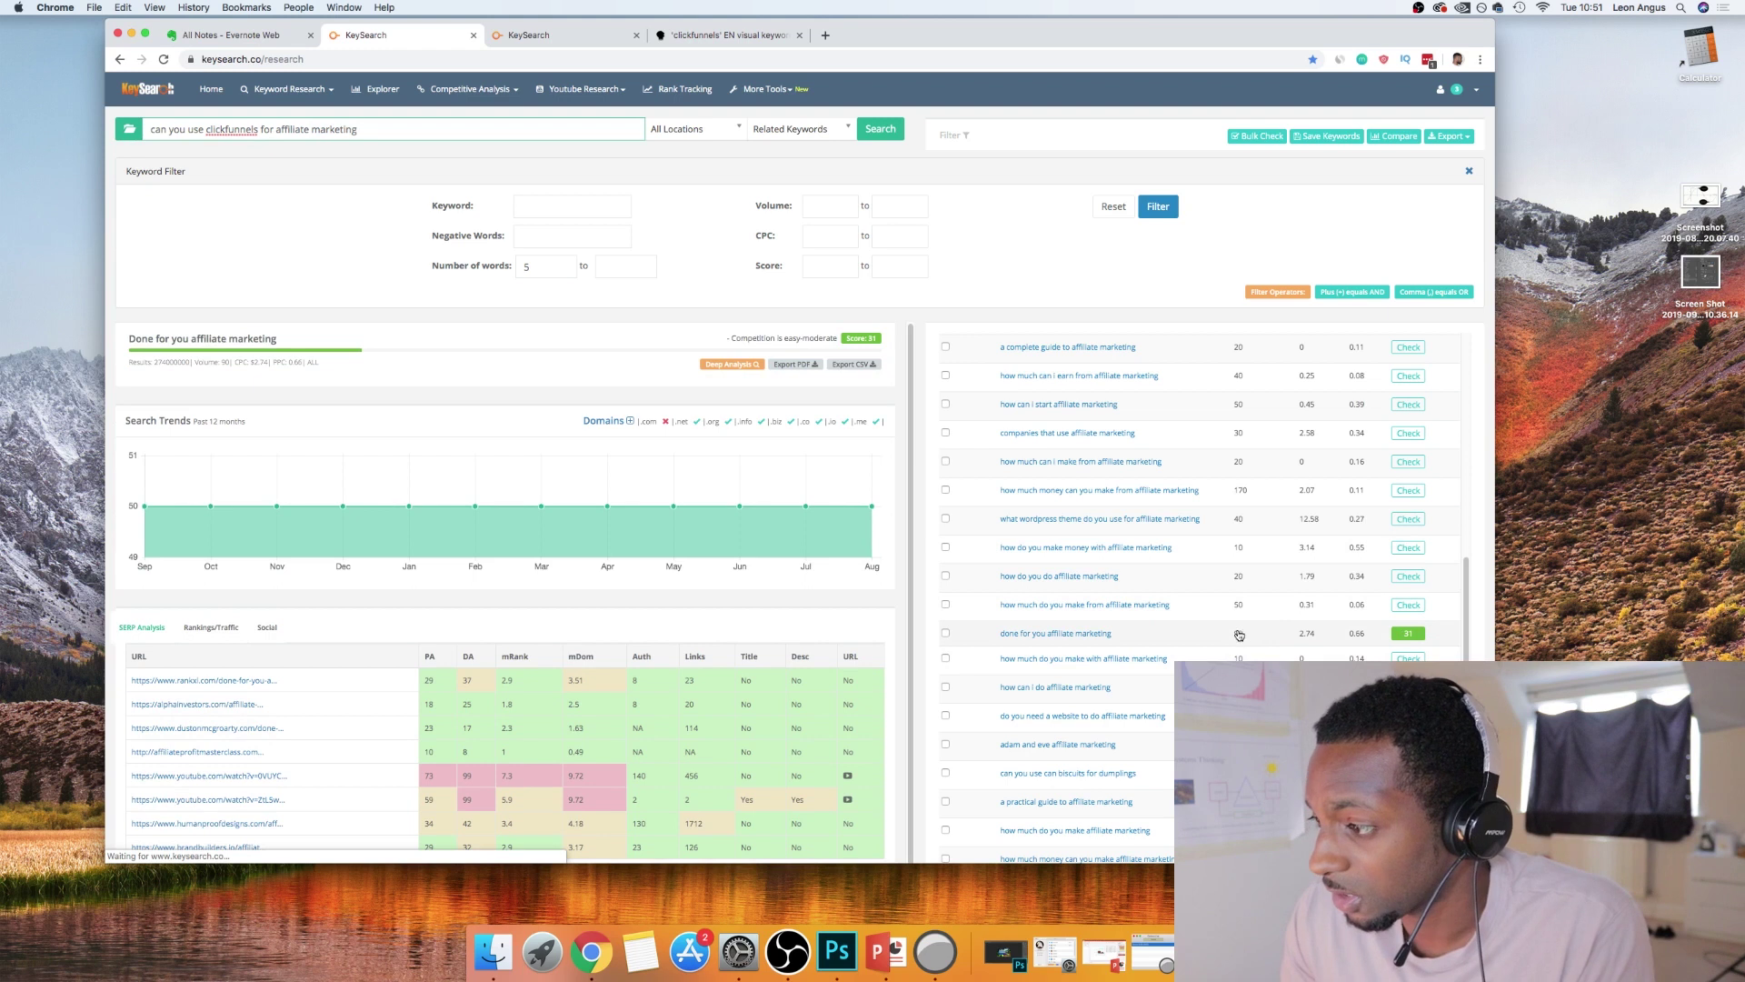
{"action": "left_click", "coordinate": [465, 752]}
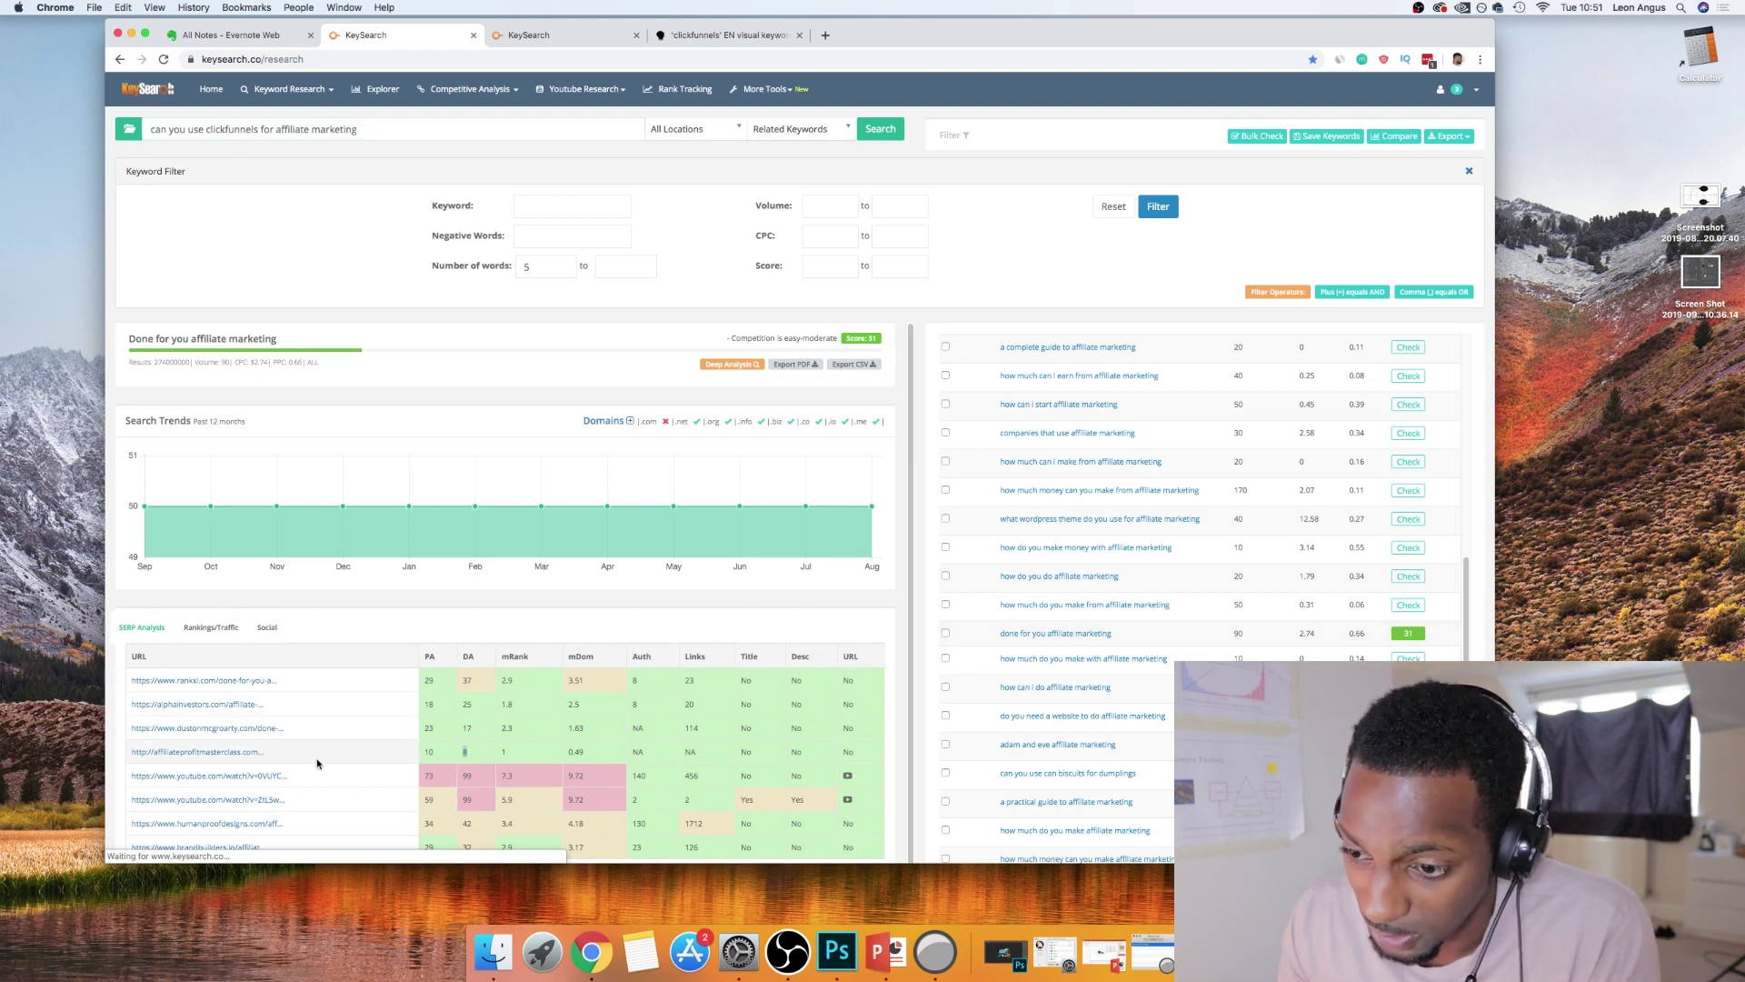
Examine the domain authority of the affiliateprofitmasterclass page ranking for "done for you affiliate marketing"
{"action": "double_click", "coordinate": [466, 752]}
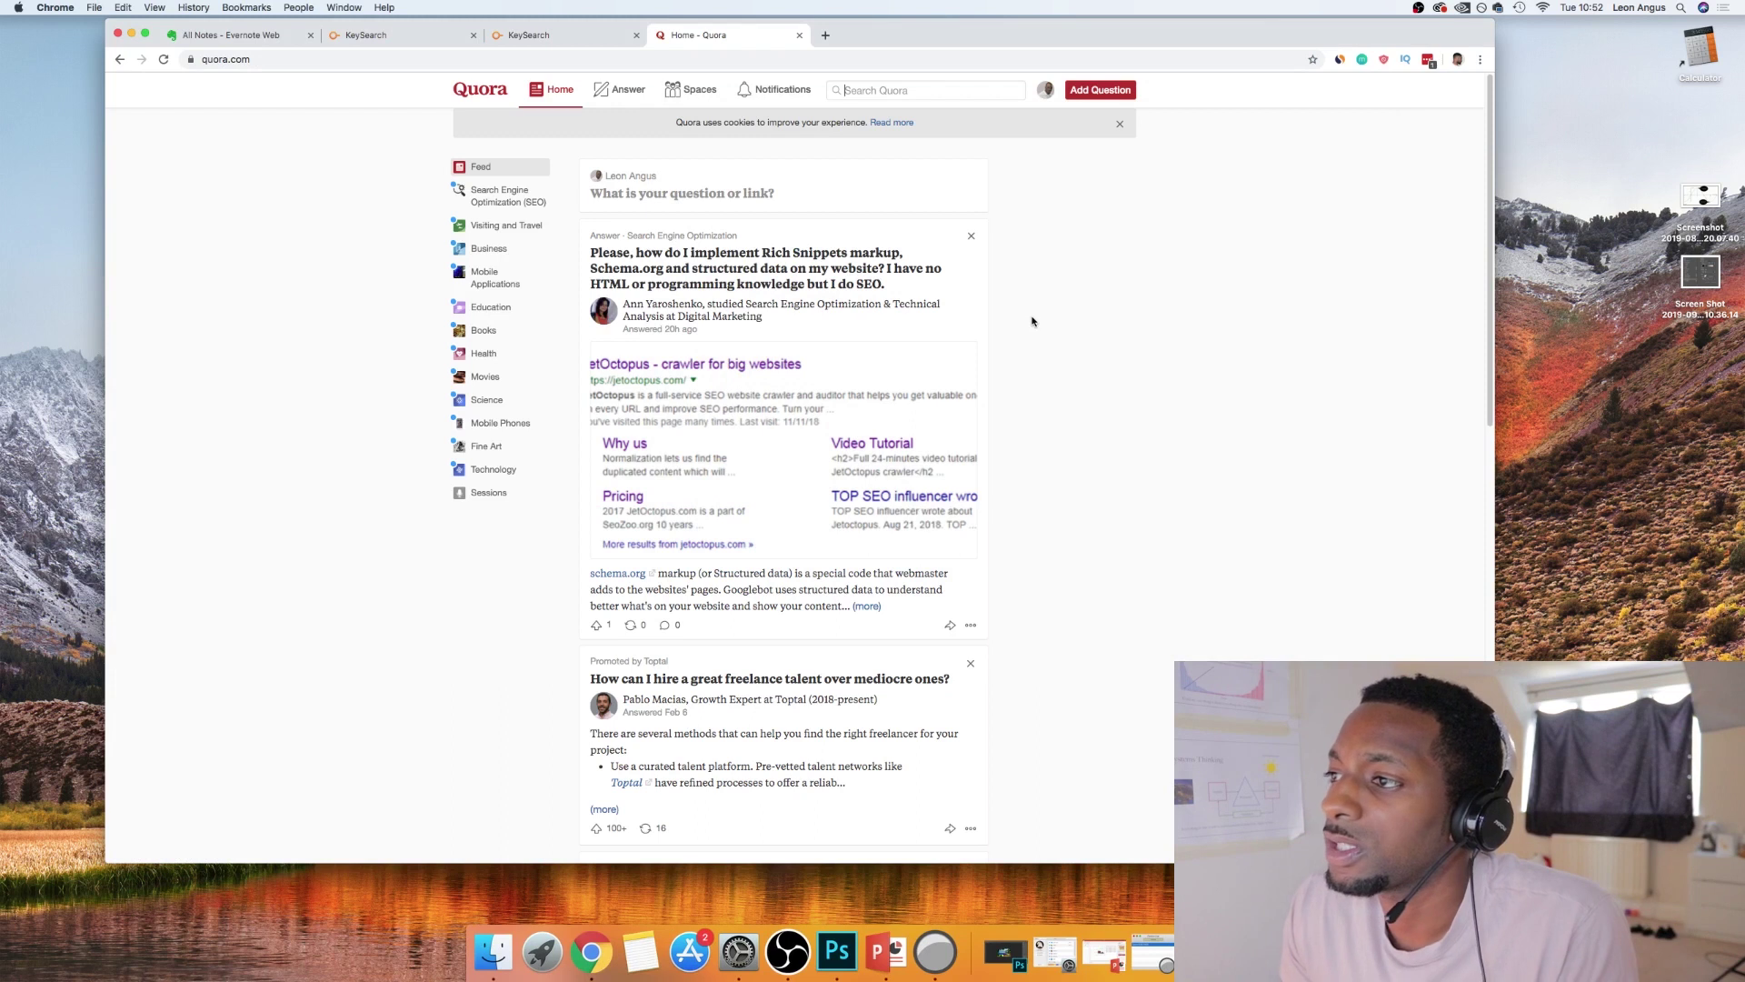
{"action": "left_click", "coordinate": [508, 58]}
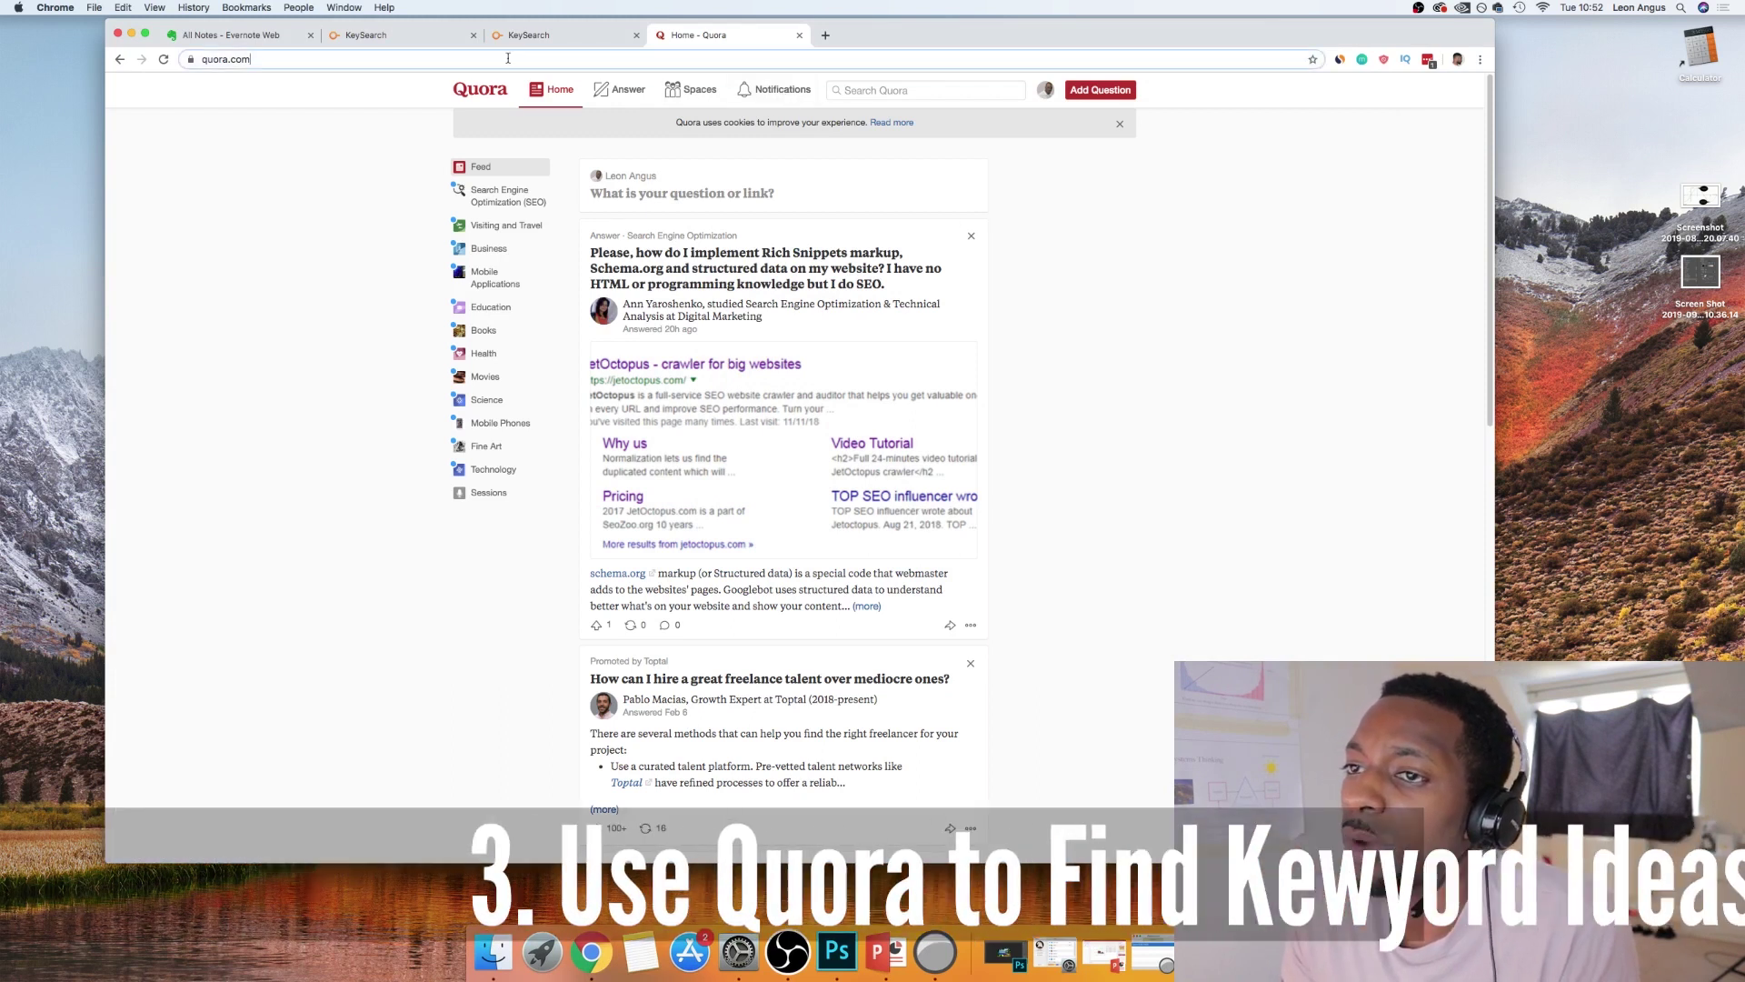
{"action": "left_click", "coordinate": [971, 161]}
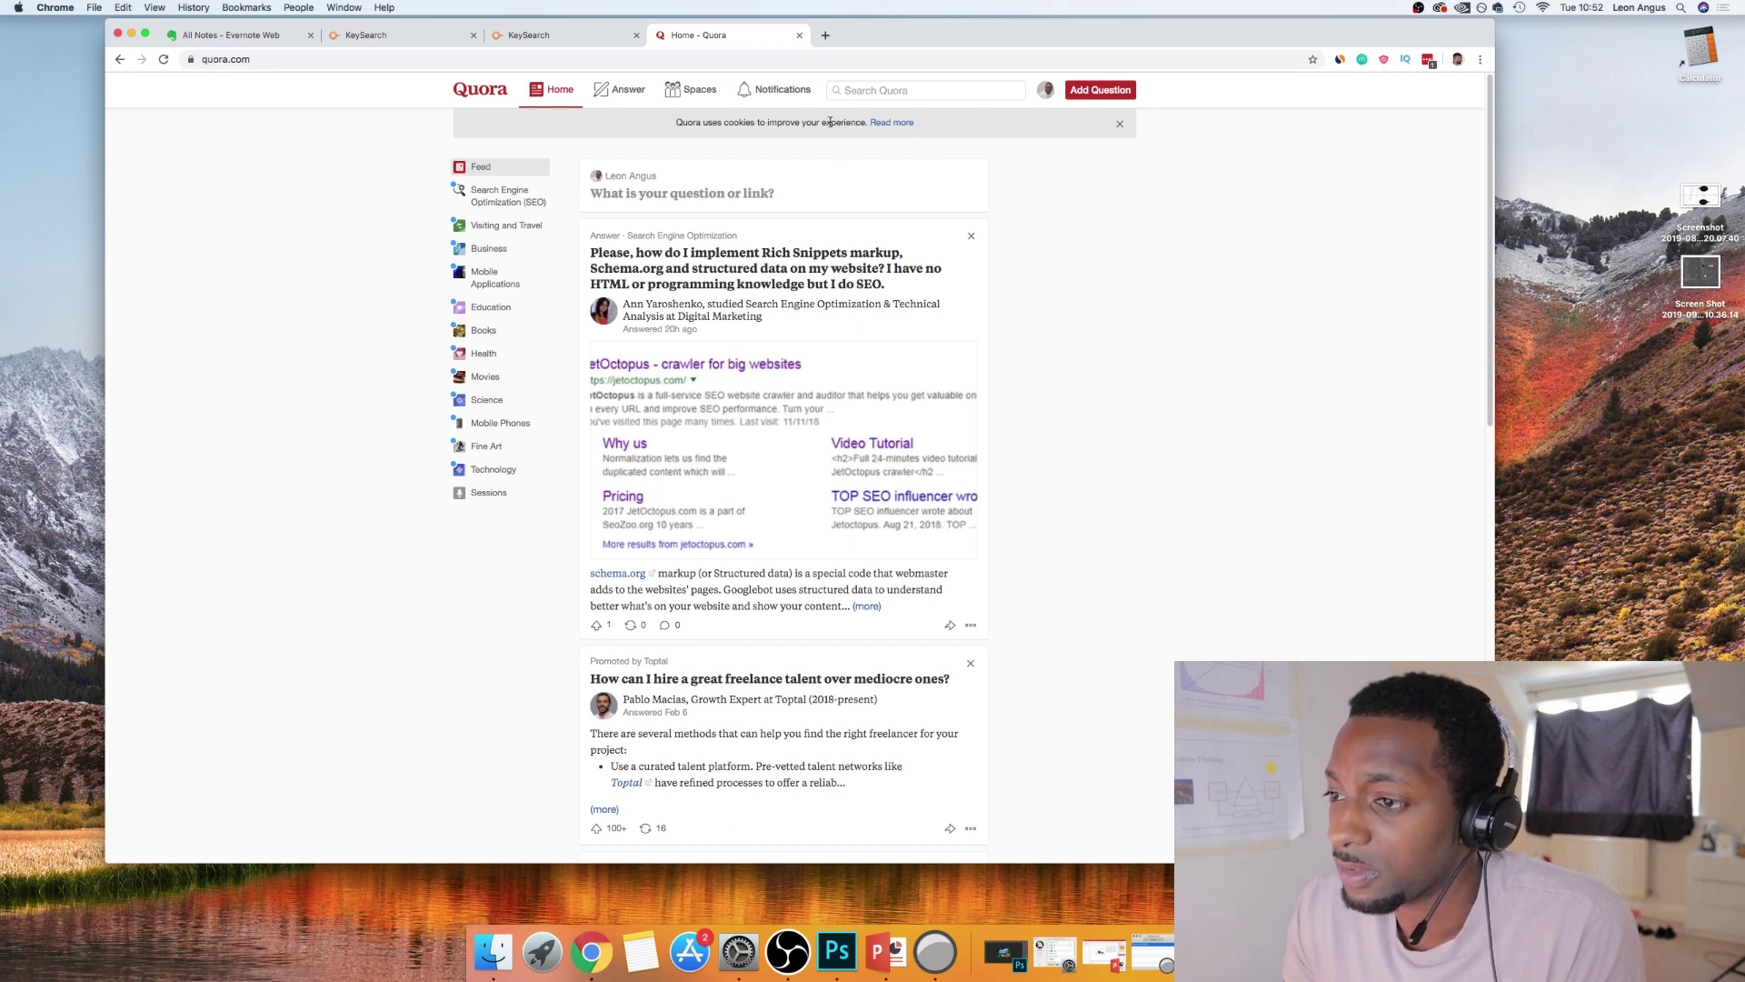
{"action": "left_click", "coordinate": [889, 91]}
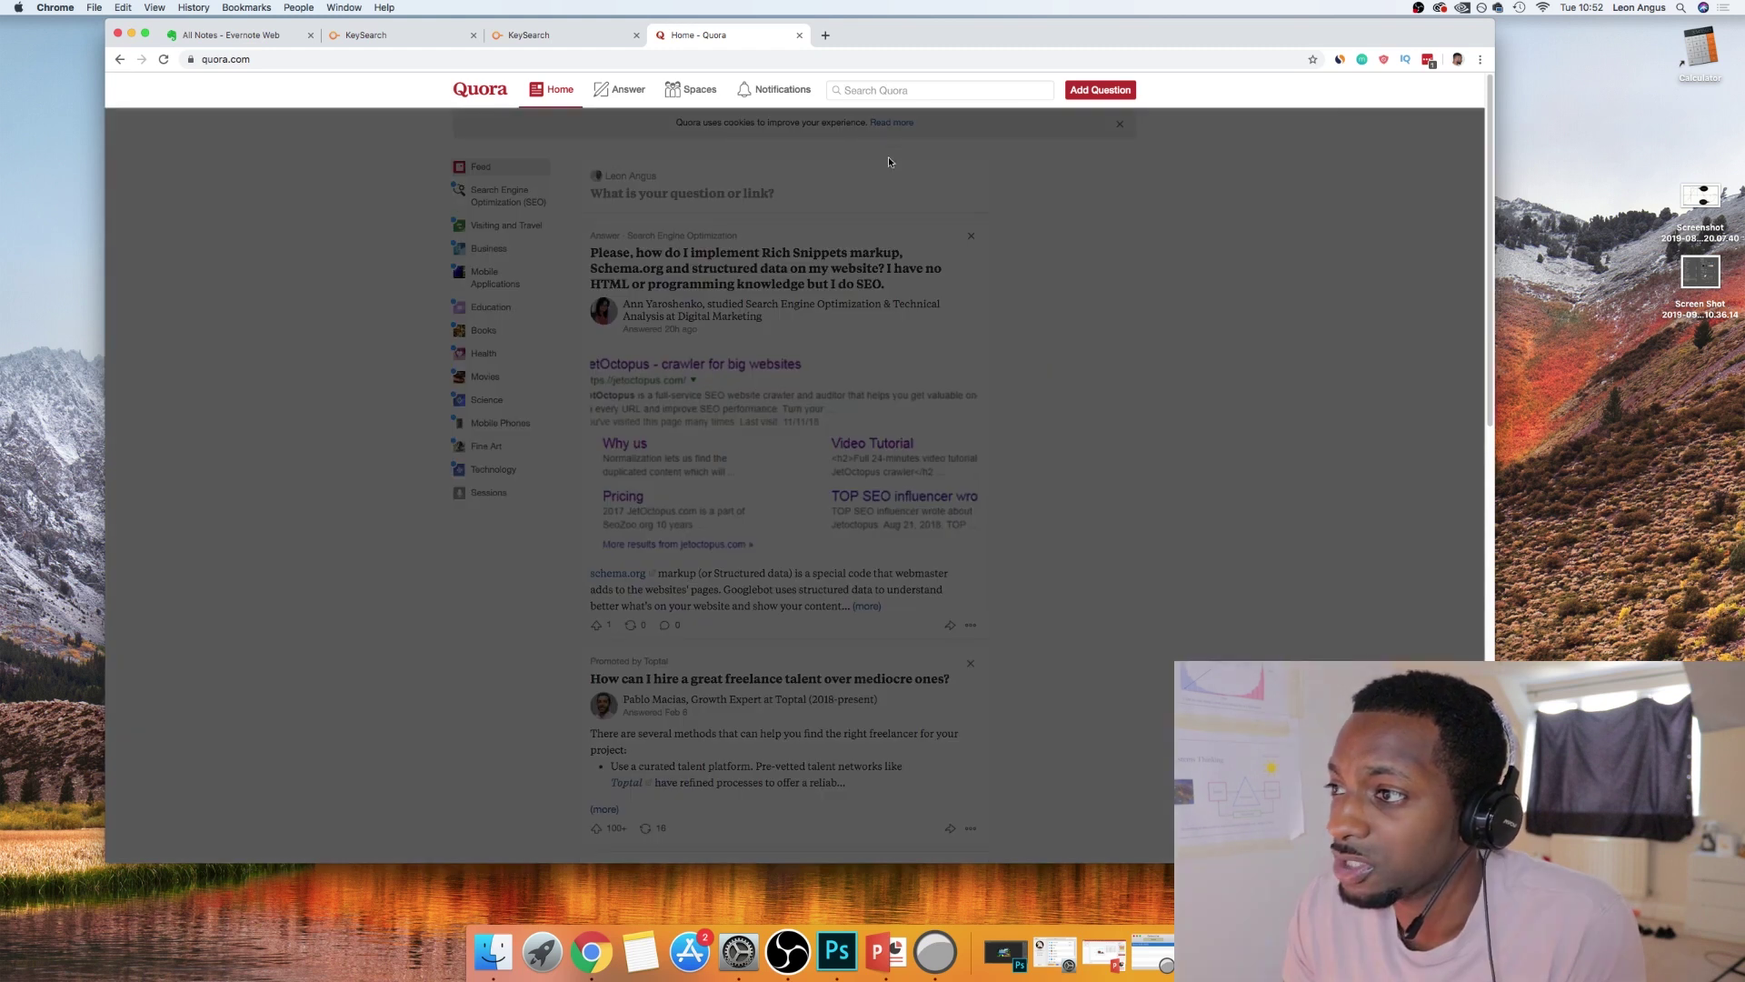
{"action": "left_click", "coordinate": [989, 144]}
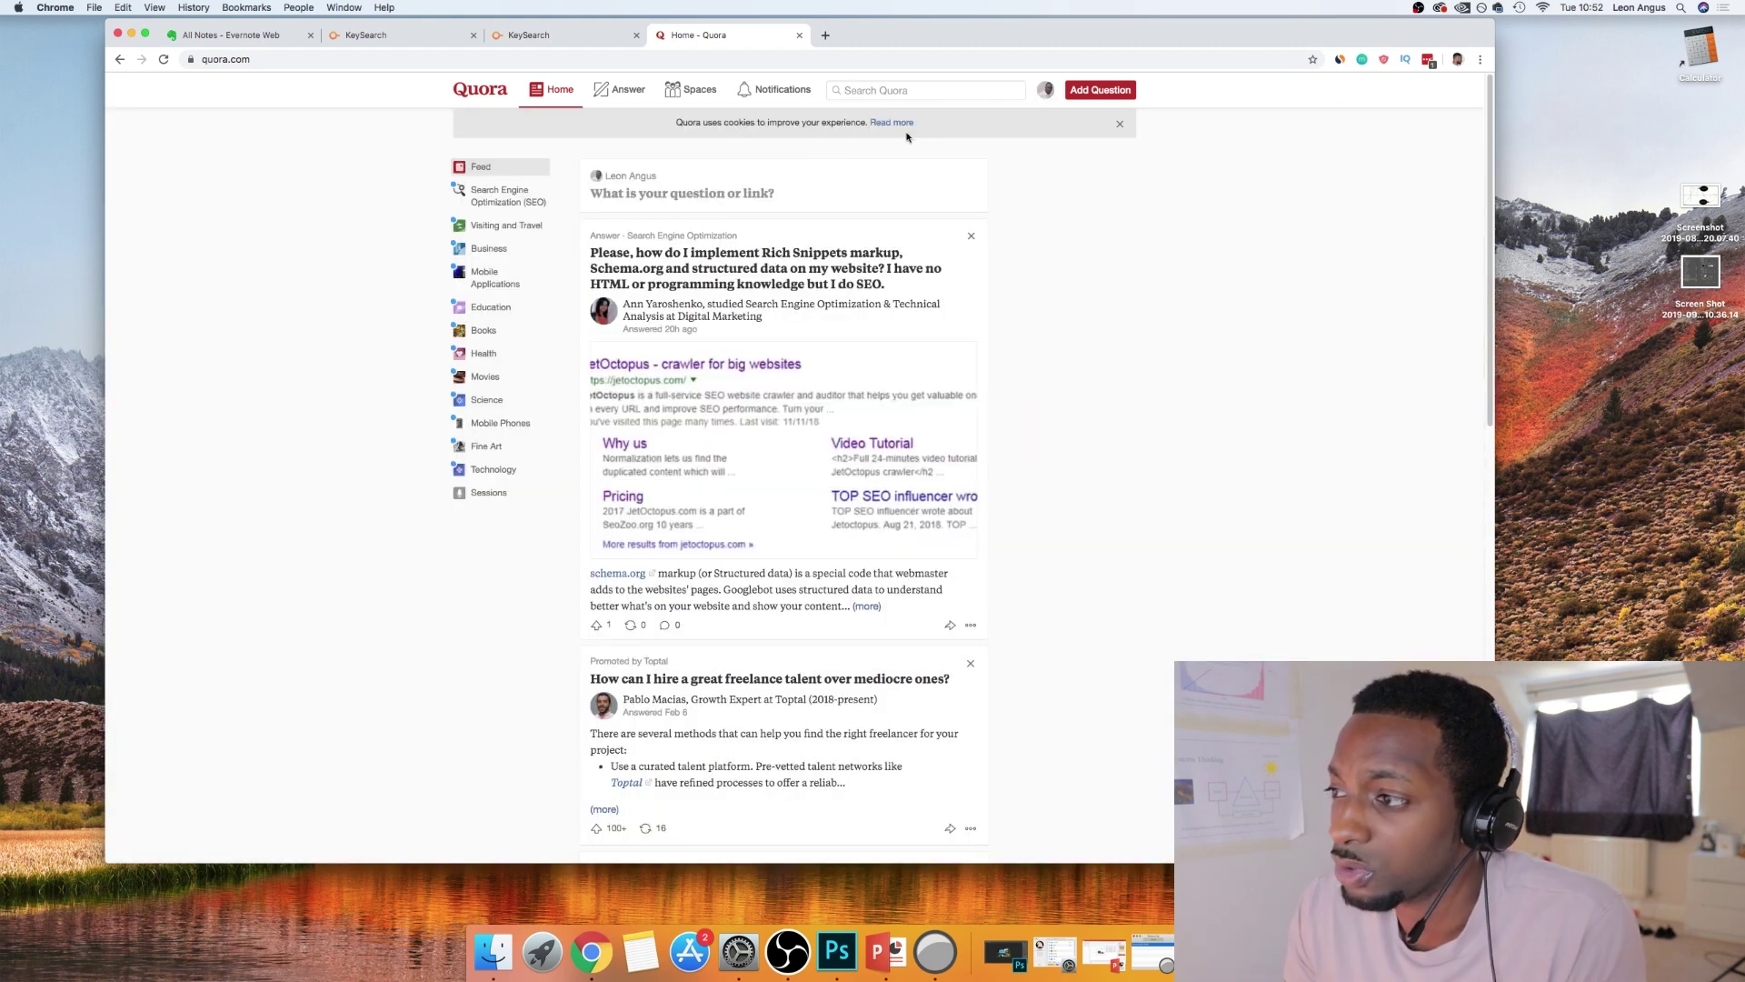
{"action": "scroll", "coordinate": [900, 400], "scroll_direction": "down", "scroll_amount": 10}
{"action": "scroll", "coordinate": [750, 433], "scroll_direction": "up", "scroll_amount": 15}
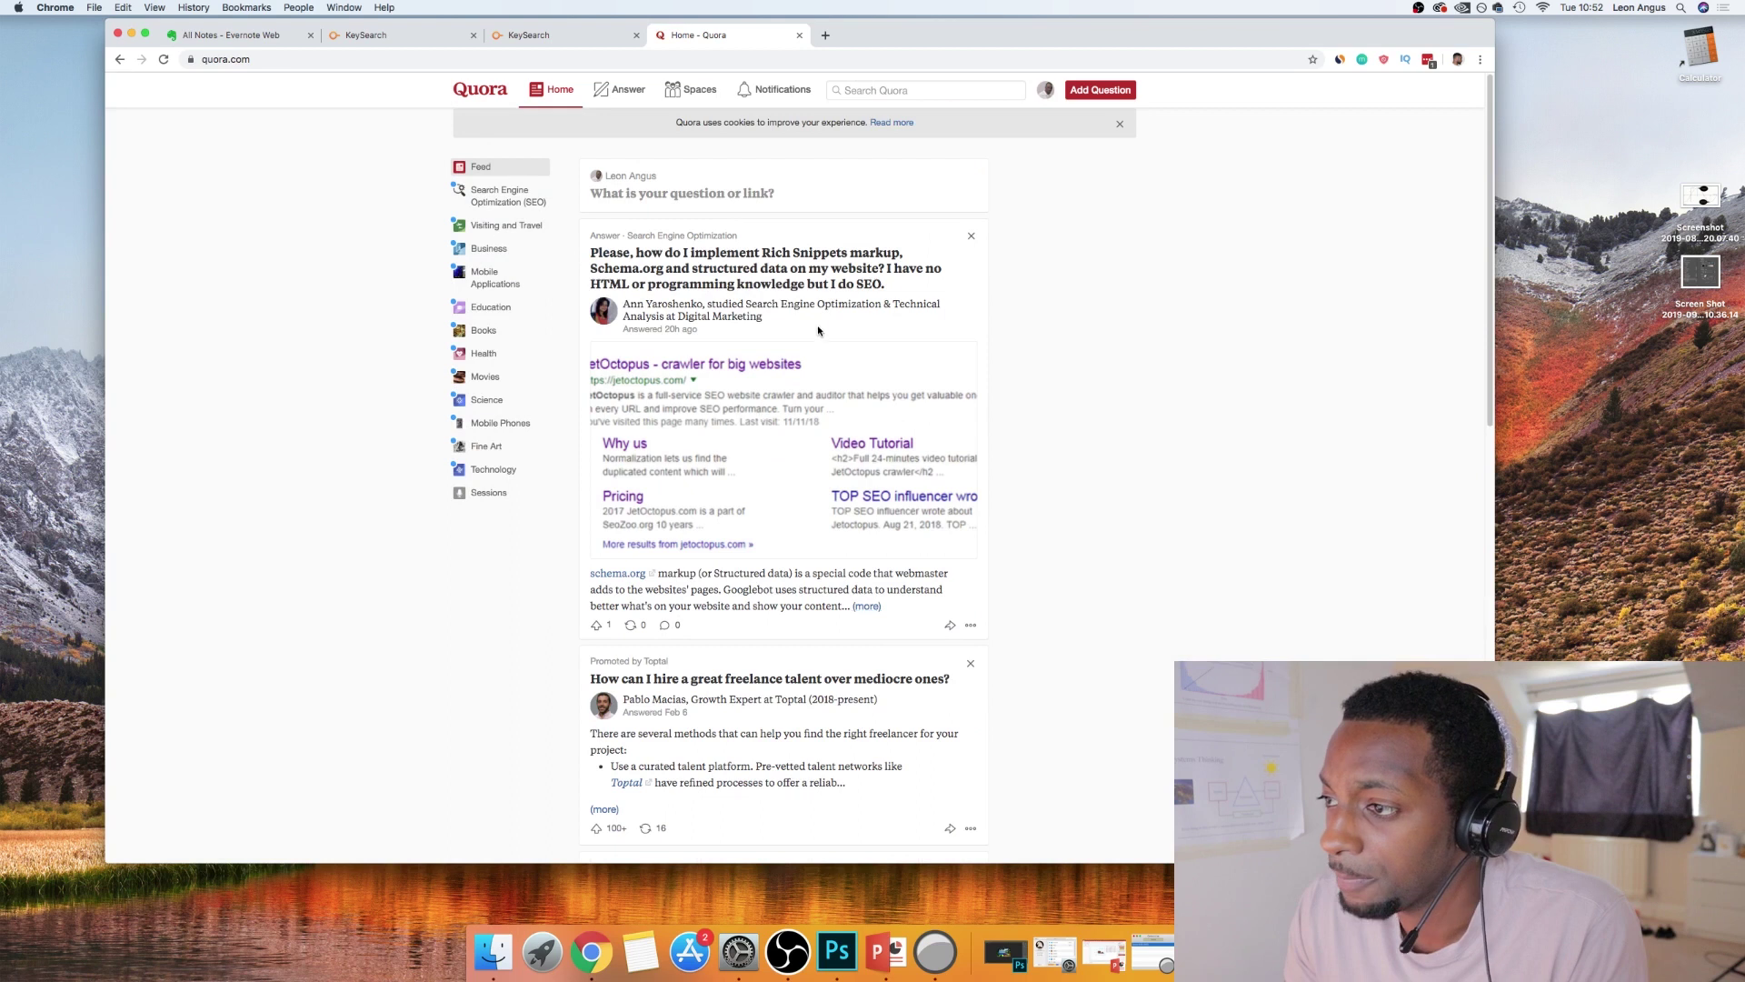
Search Quora for "clickfunnels" to list the questions people ask about it
{"action": "left_click", "coordinate": [900, 90]}
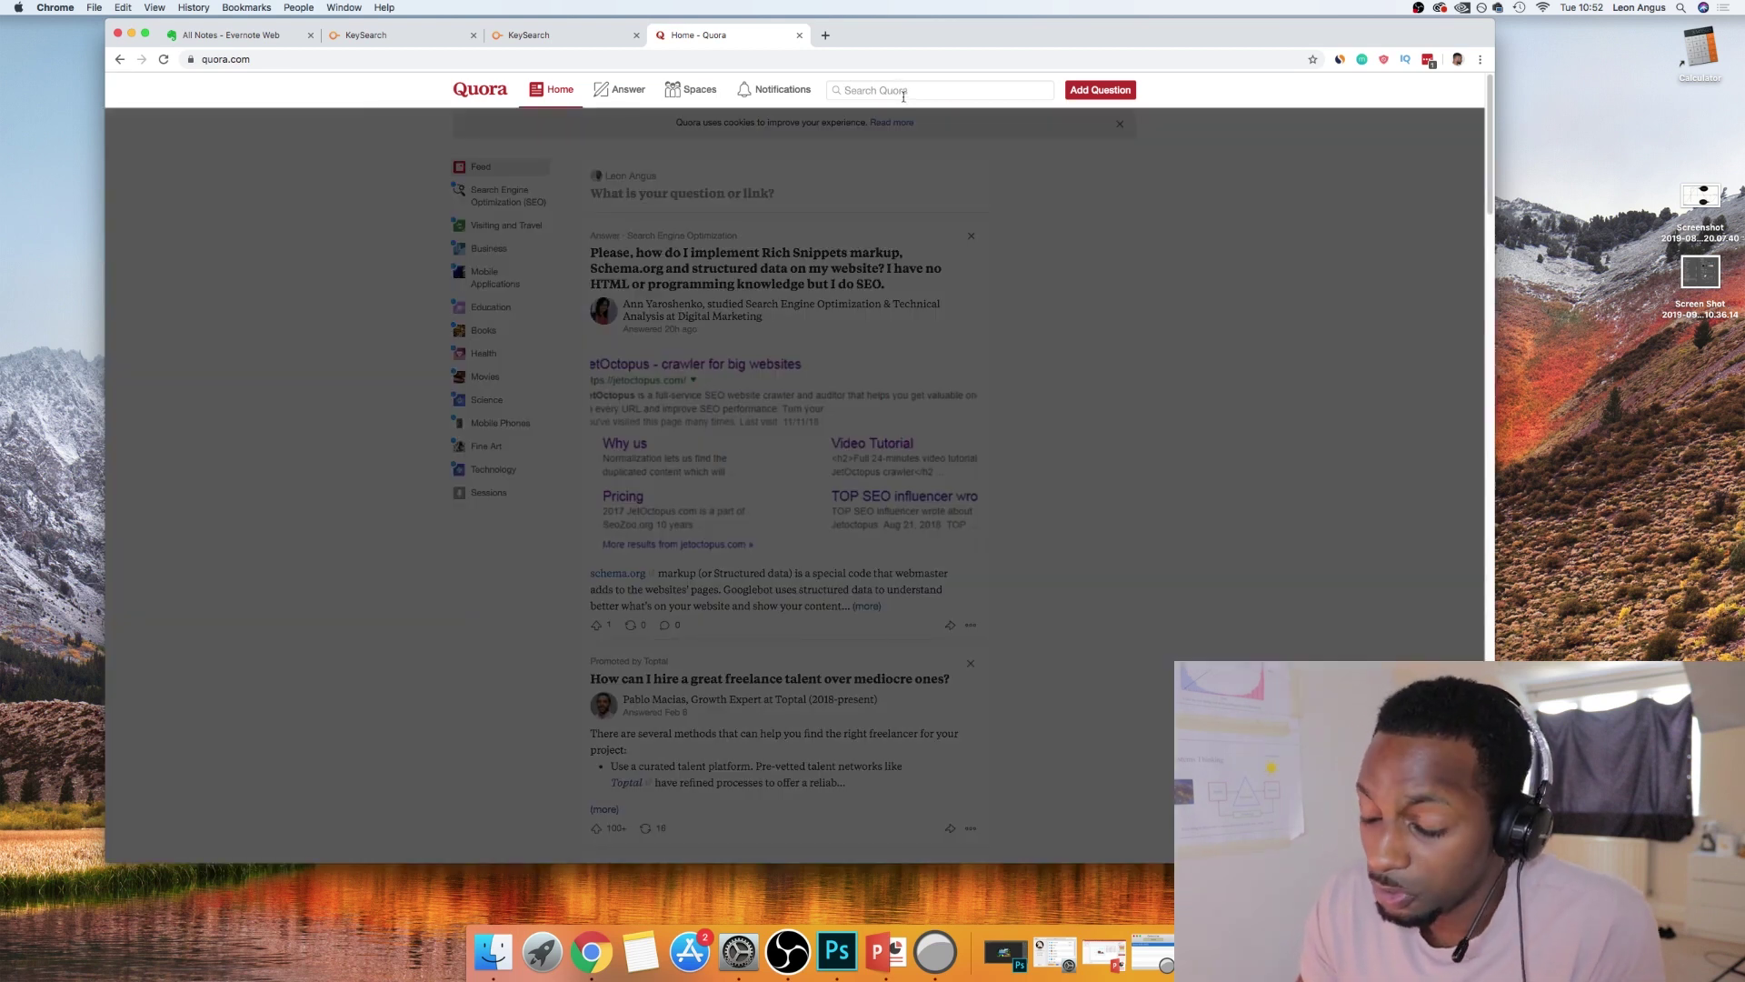
{"action": "type", "text": "how to "}
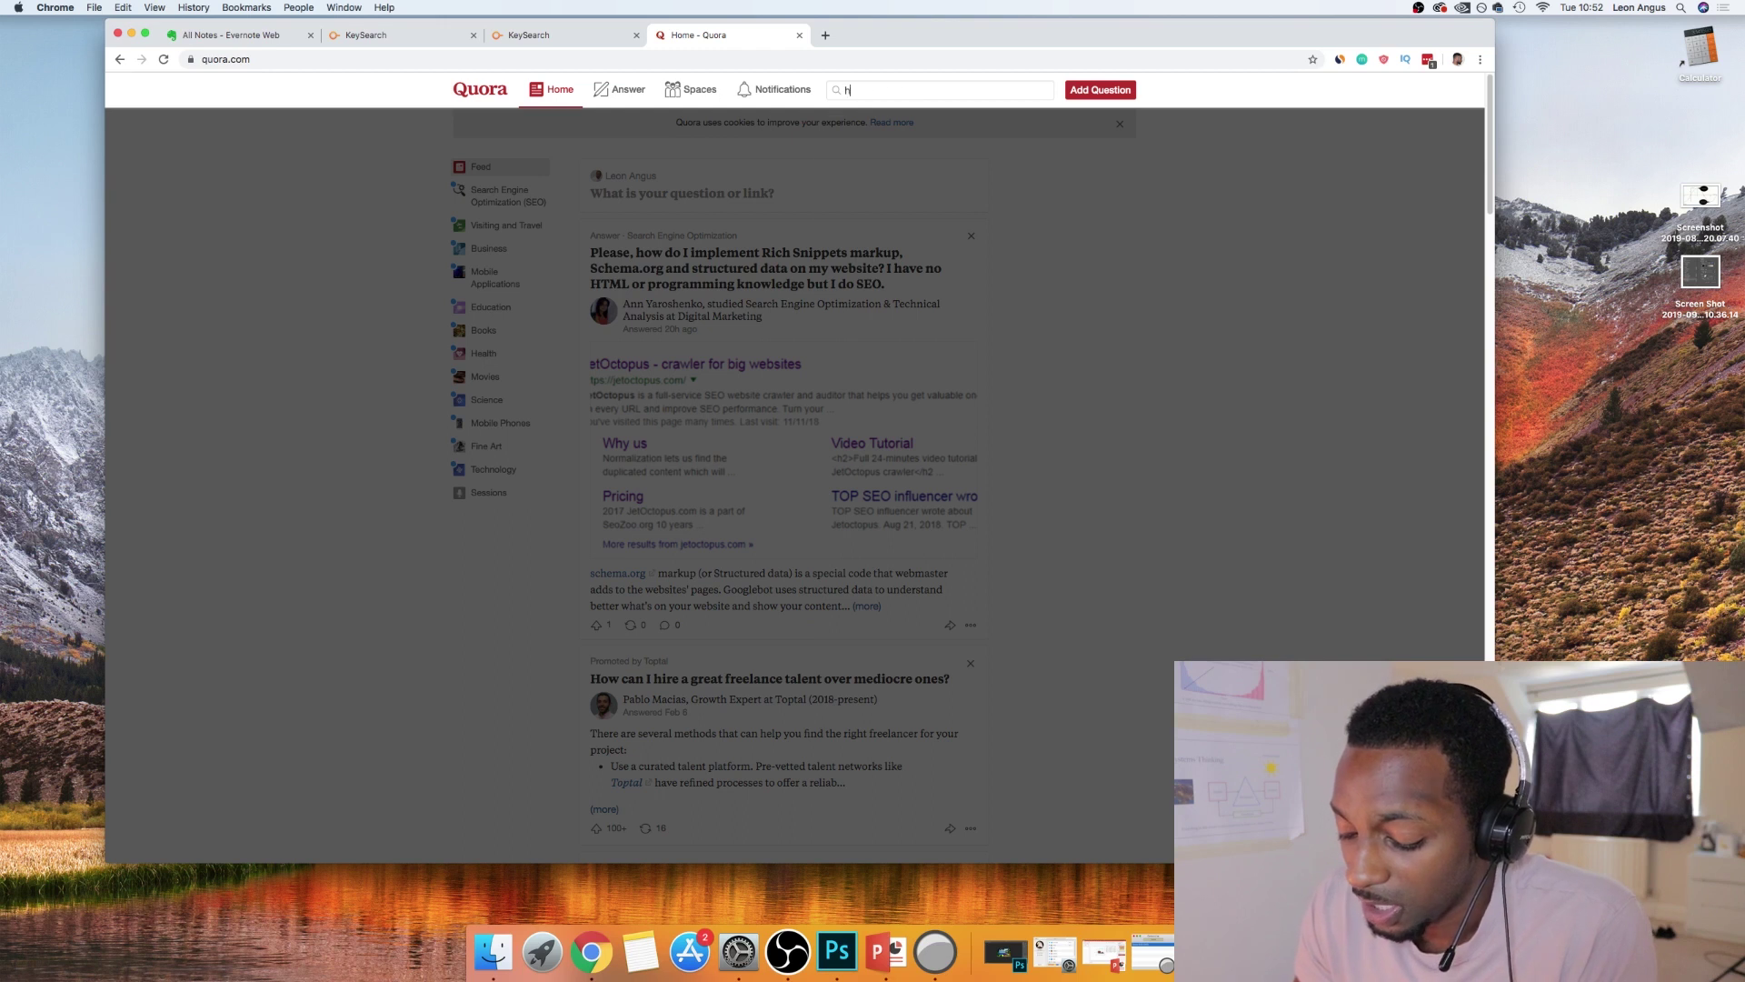
{"action": "type", "text": "use clikc"}
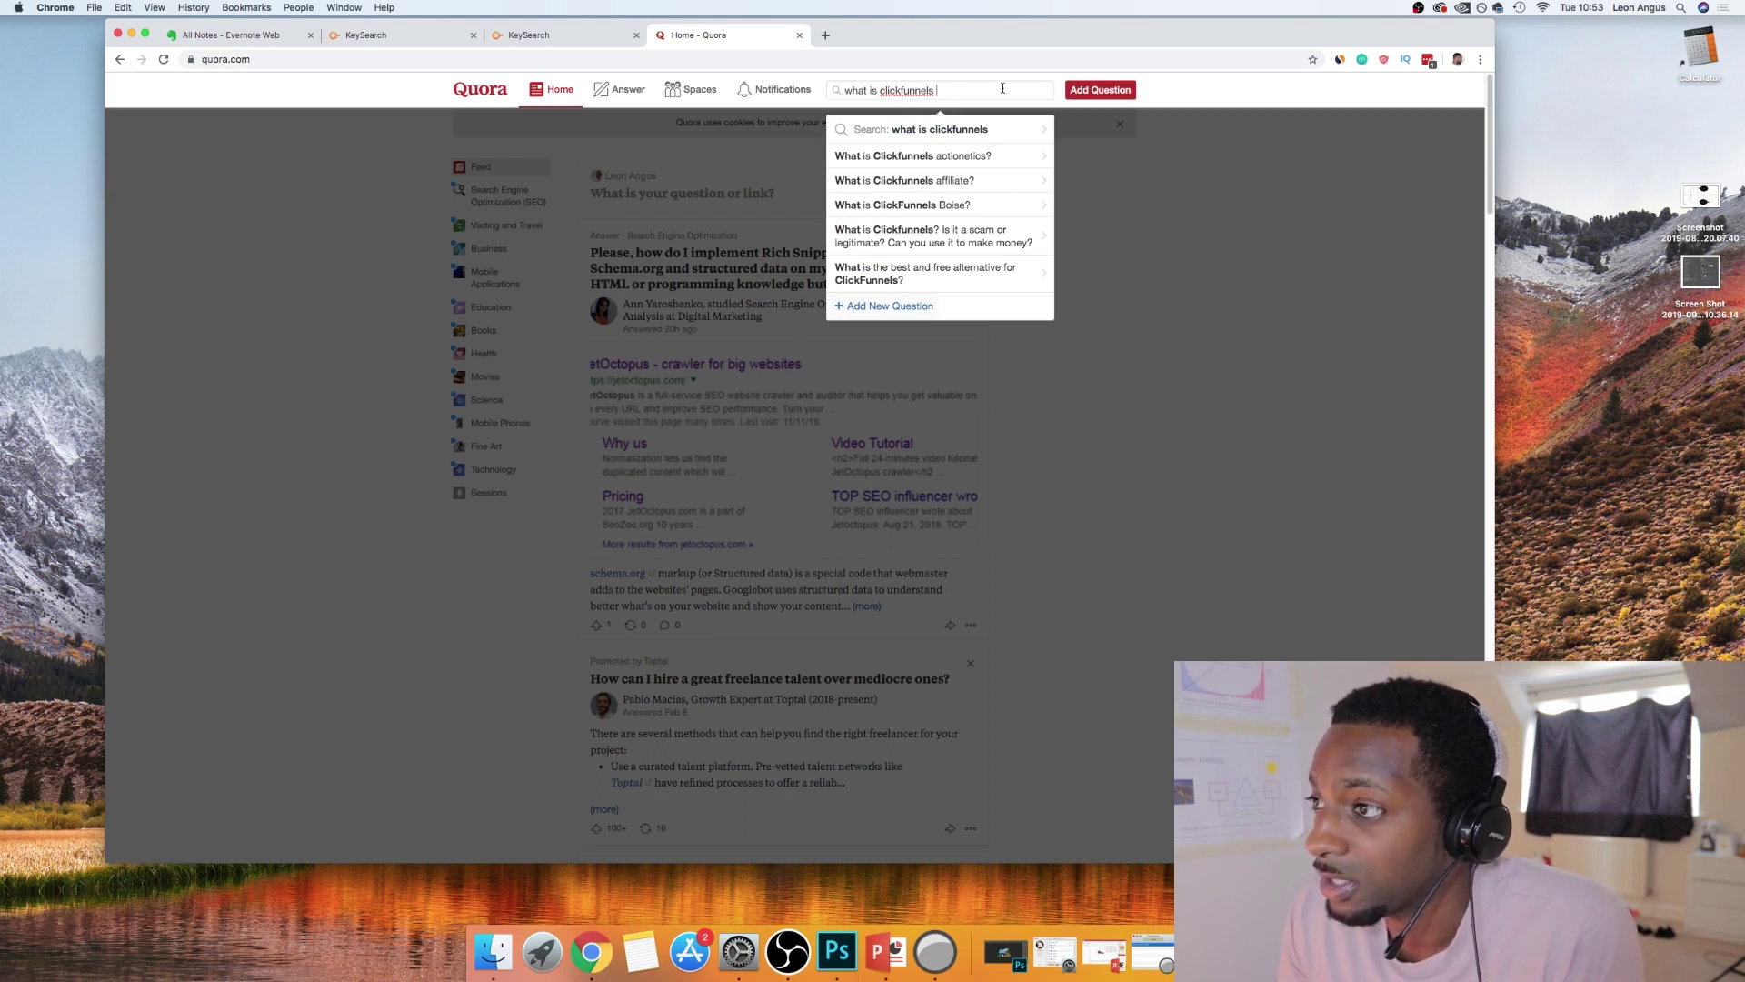
{"action": "key", "text": "Return"}
{"action": "left_click", "coordinate": [936, 92]}
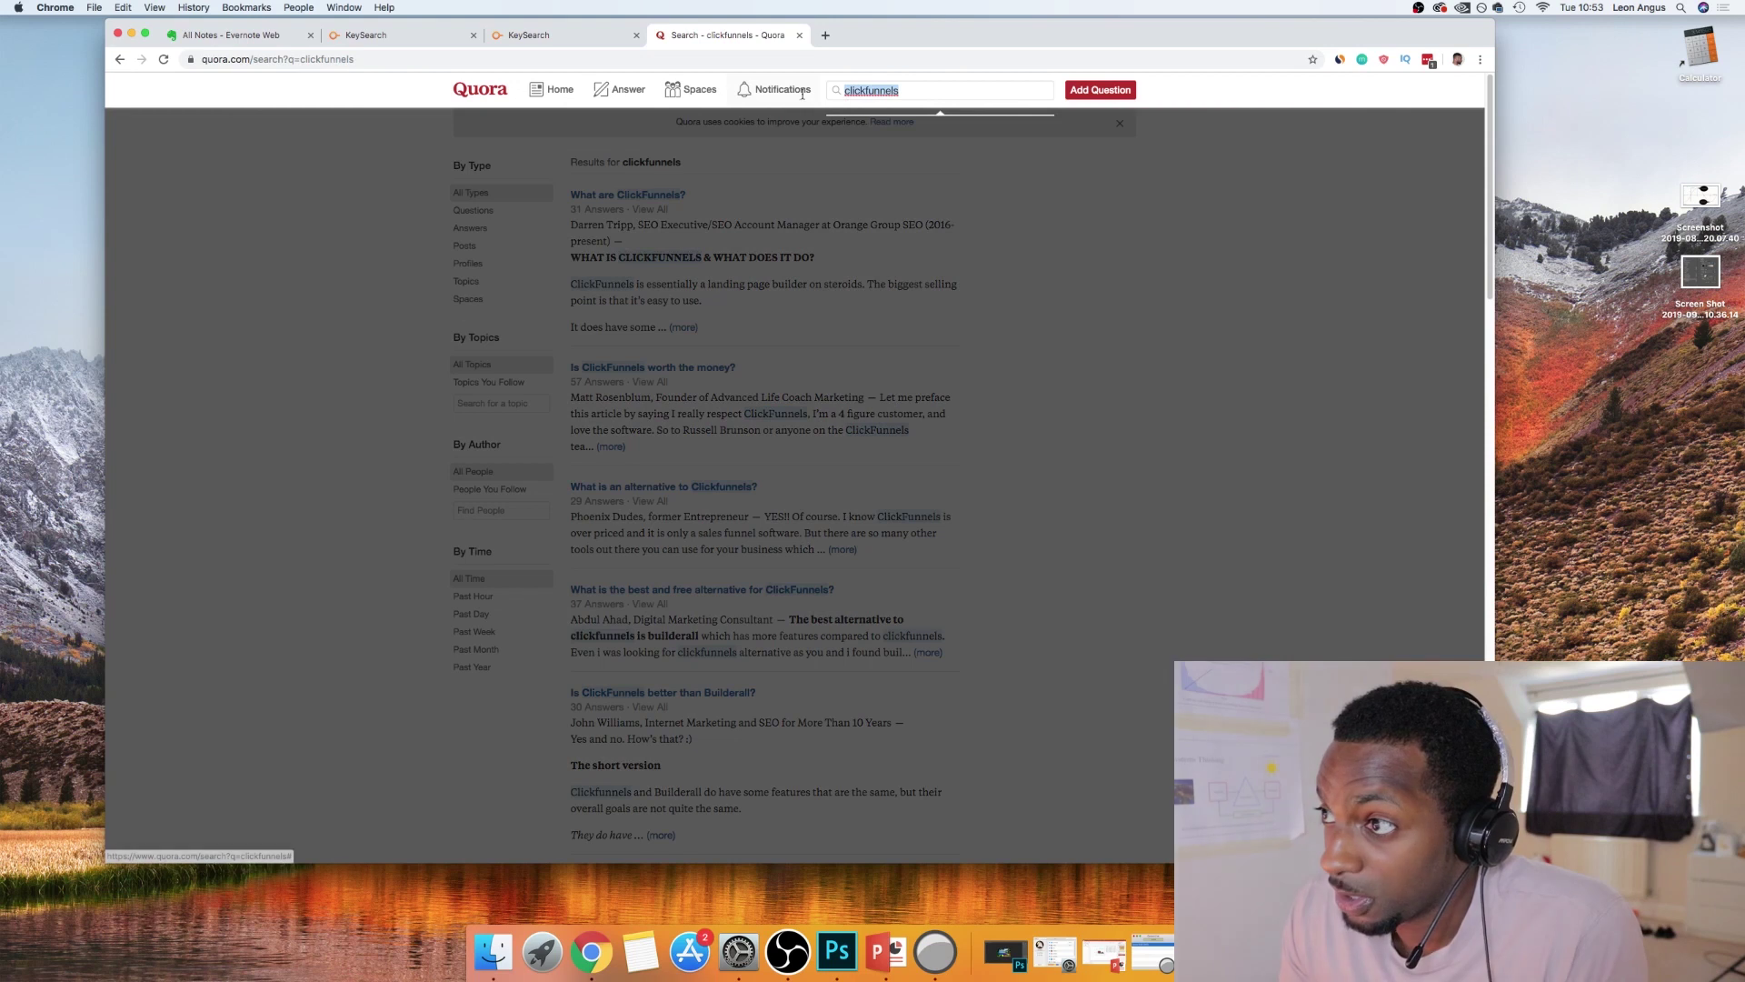
{"action": "left_click", "coordinate": [1129, 296]}
Look through the Quora search results for ClickFunnels questions that could serve as seed keywords
{"action": "scroll", "coordinate": [1042, 285], "scroll_direction": "down", "scroll_amount": 1}
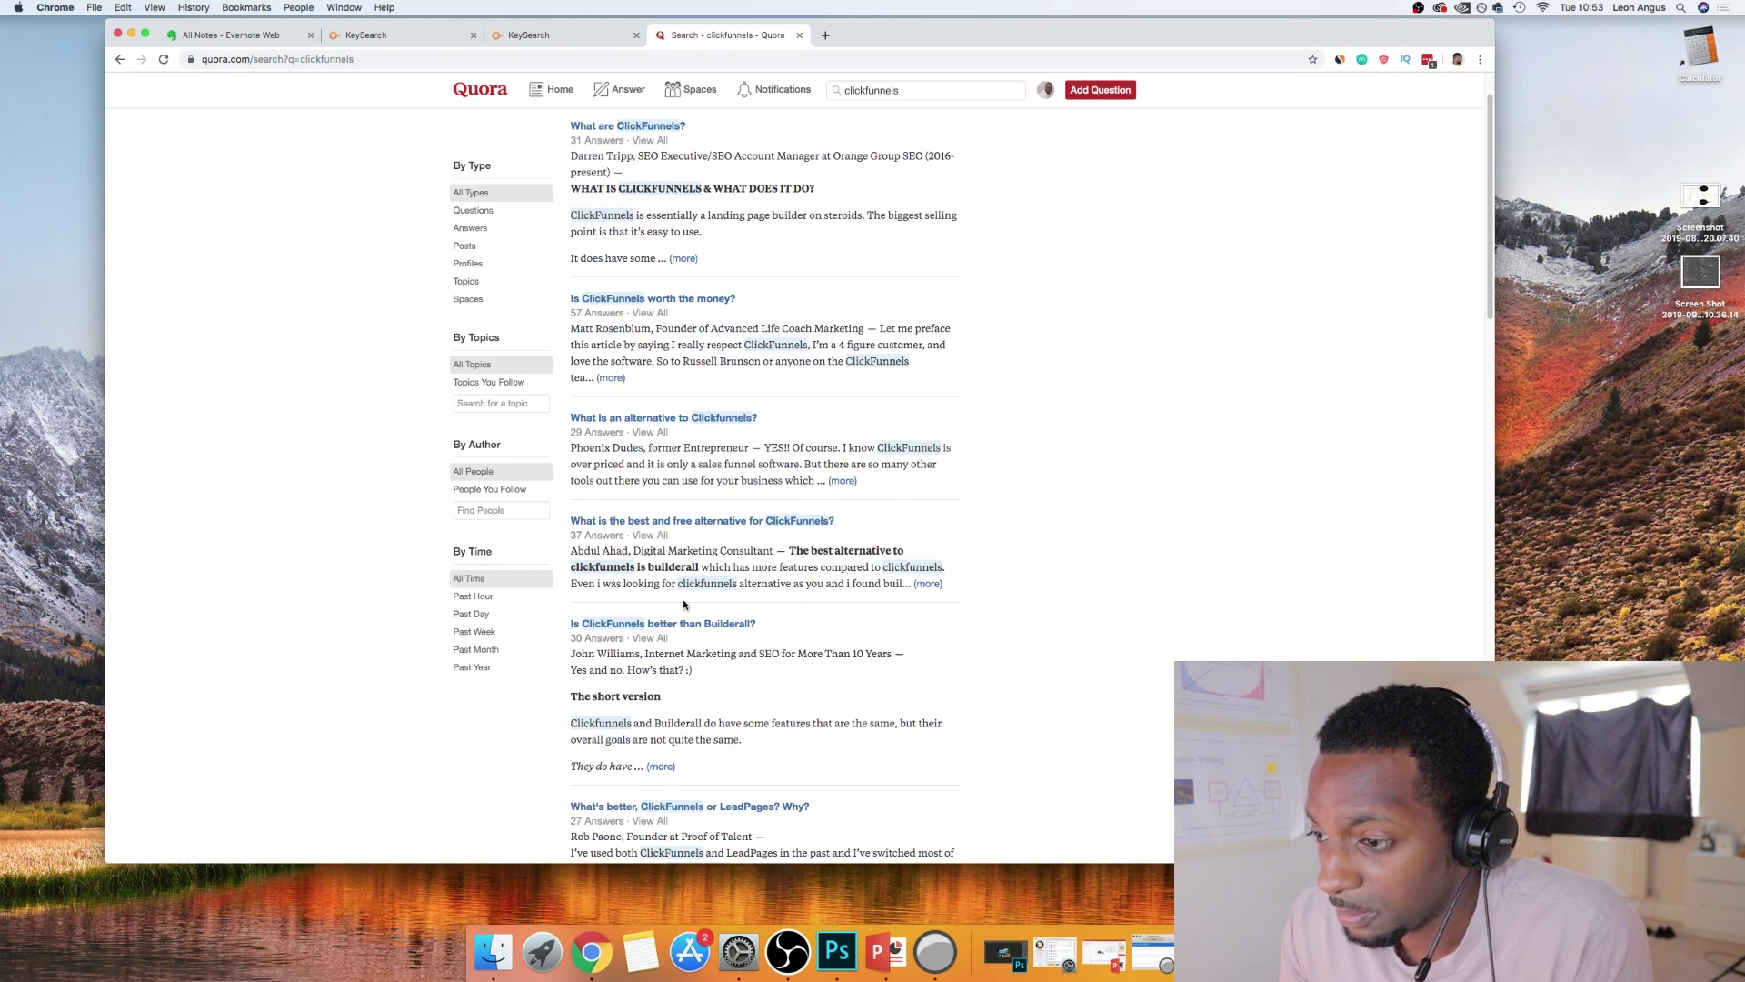
{"action": "scroll", "coordinate": [663, 637], "scroll_direction": "down", "scroll_amount": 3}
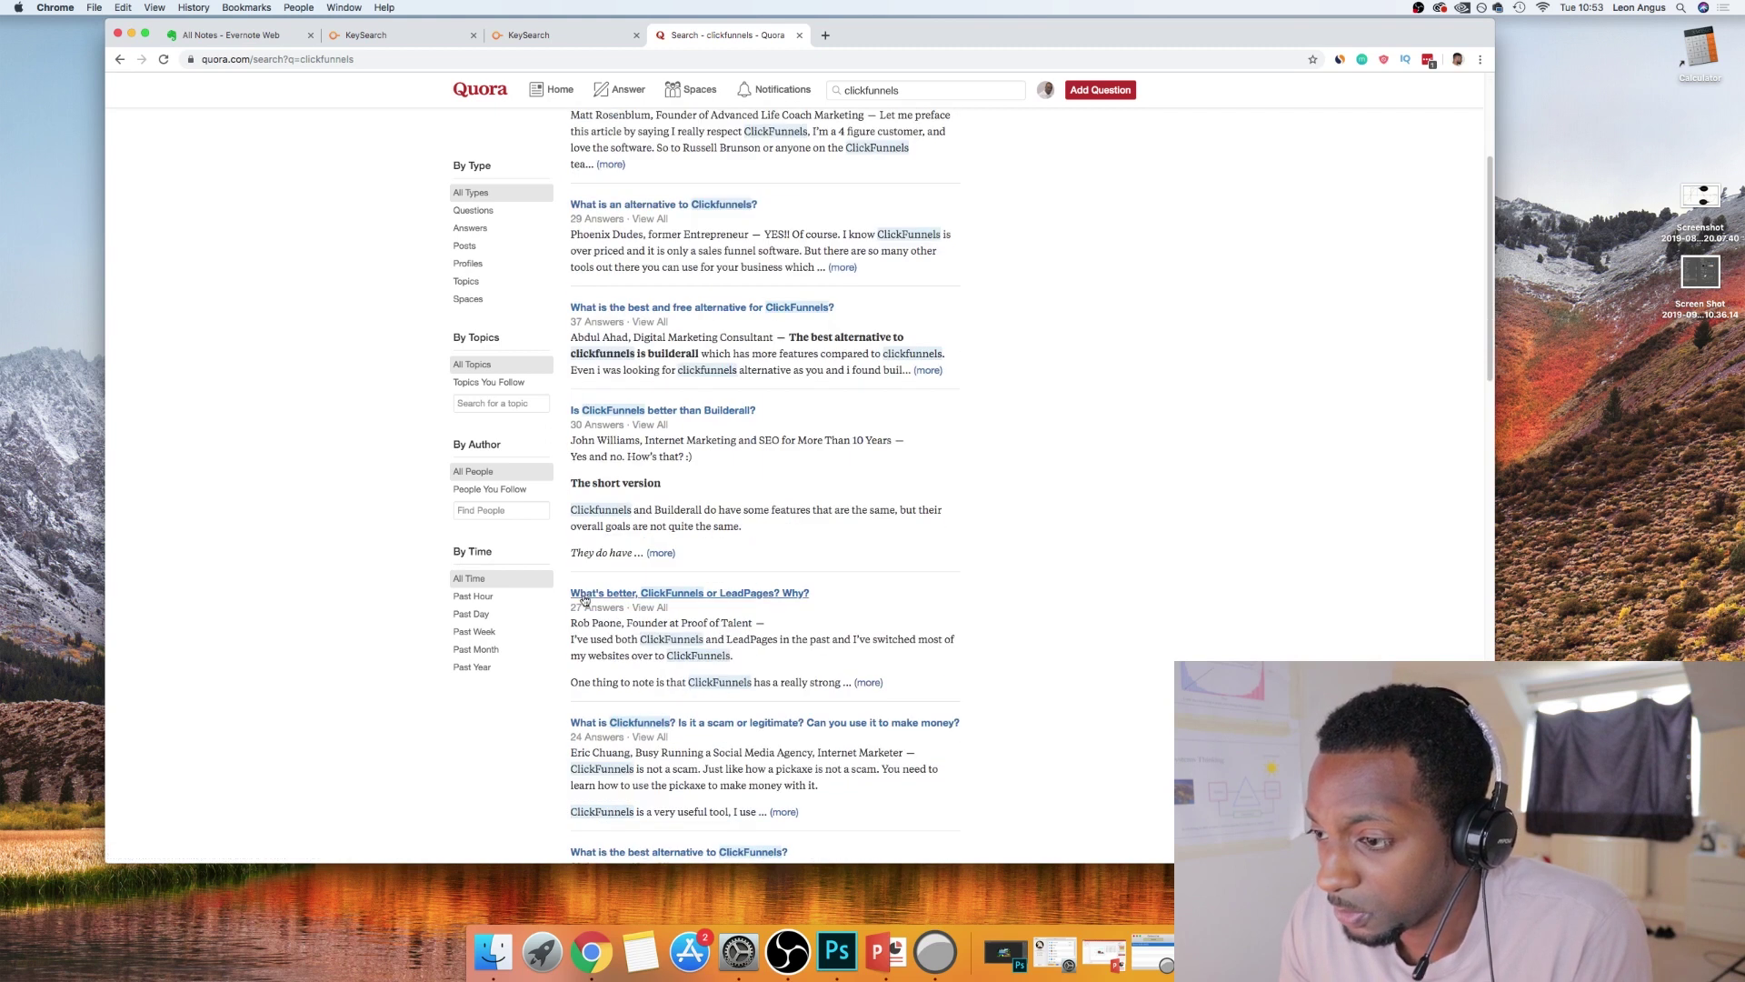
{"action": "scroll", "coordinate": [881, 613], "scroll_direction": "down", "scroll_amount": 4}
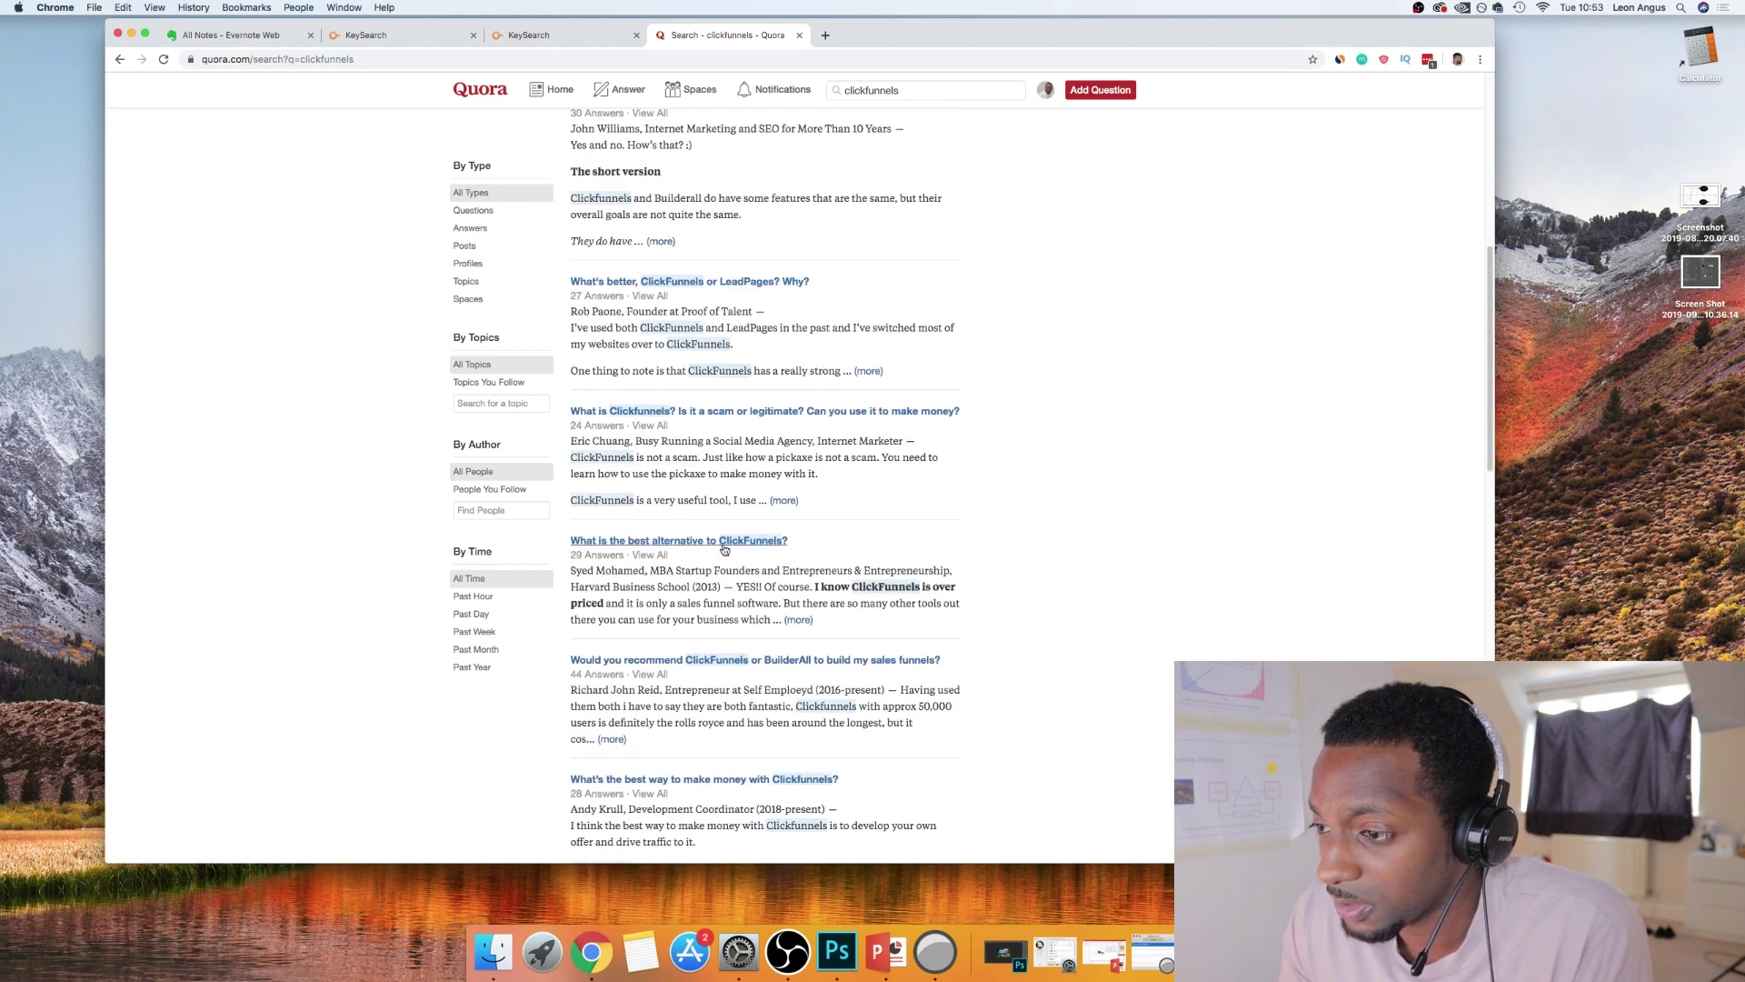
{"action": "scroll", "coordinate": [728, 552], "scroll_direction": "down", "scroll_amount": 1}
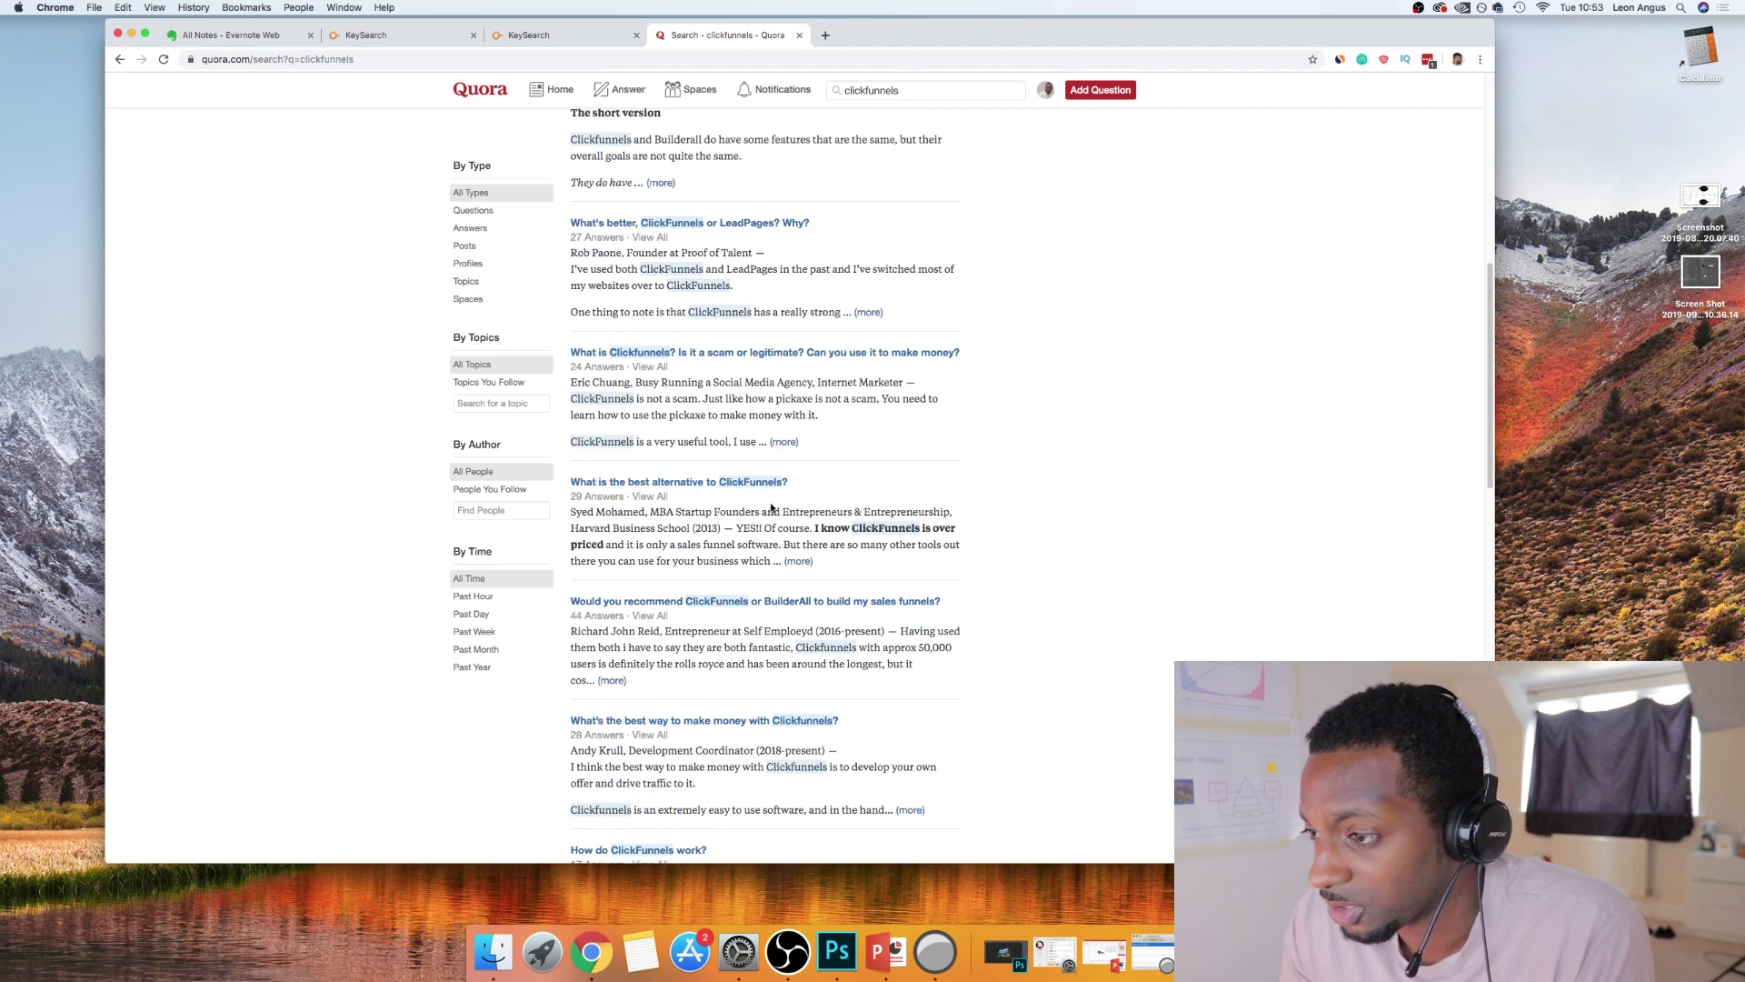
{"action": "scroll", "coordinate": [768, 499], "scroll_direction": "down", "scroll_amount": 10}
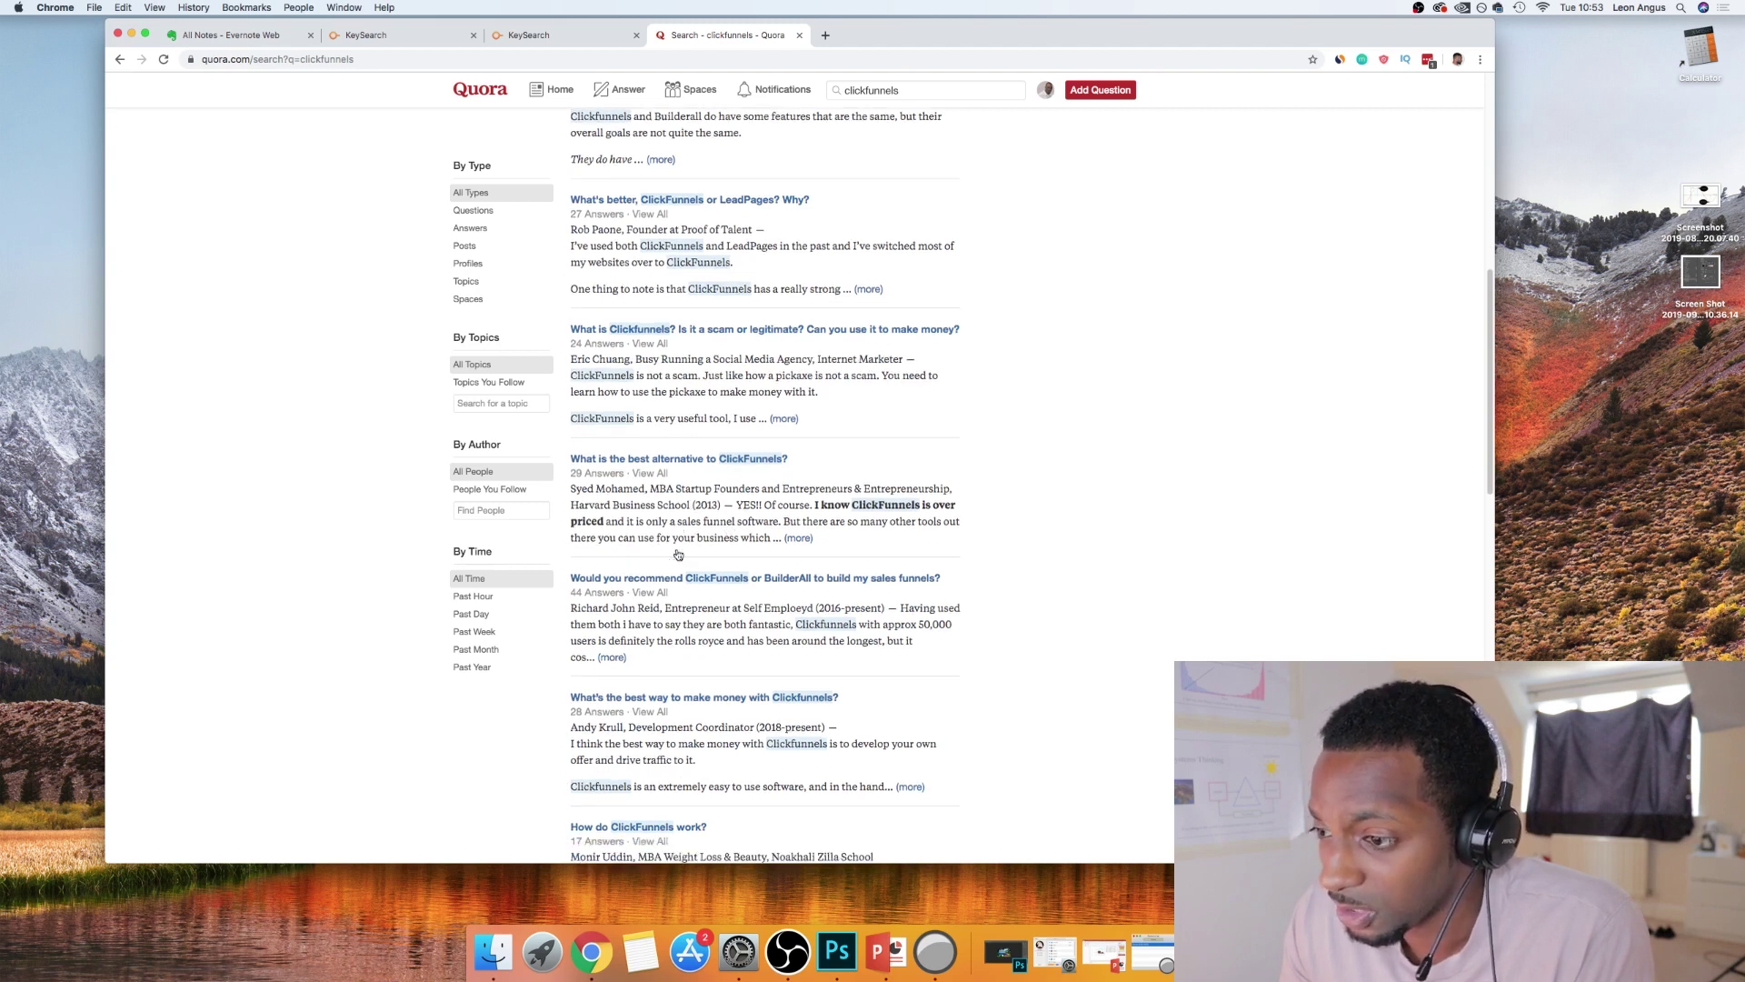
{"action": "scroll", "coordinate": [678, 554], "scroll_direction": "down", "scroll_amount": 12}
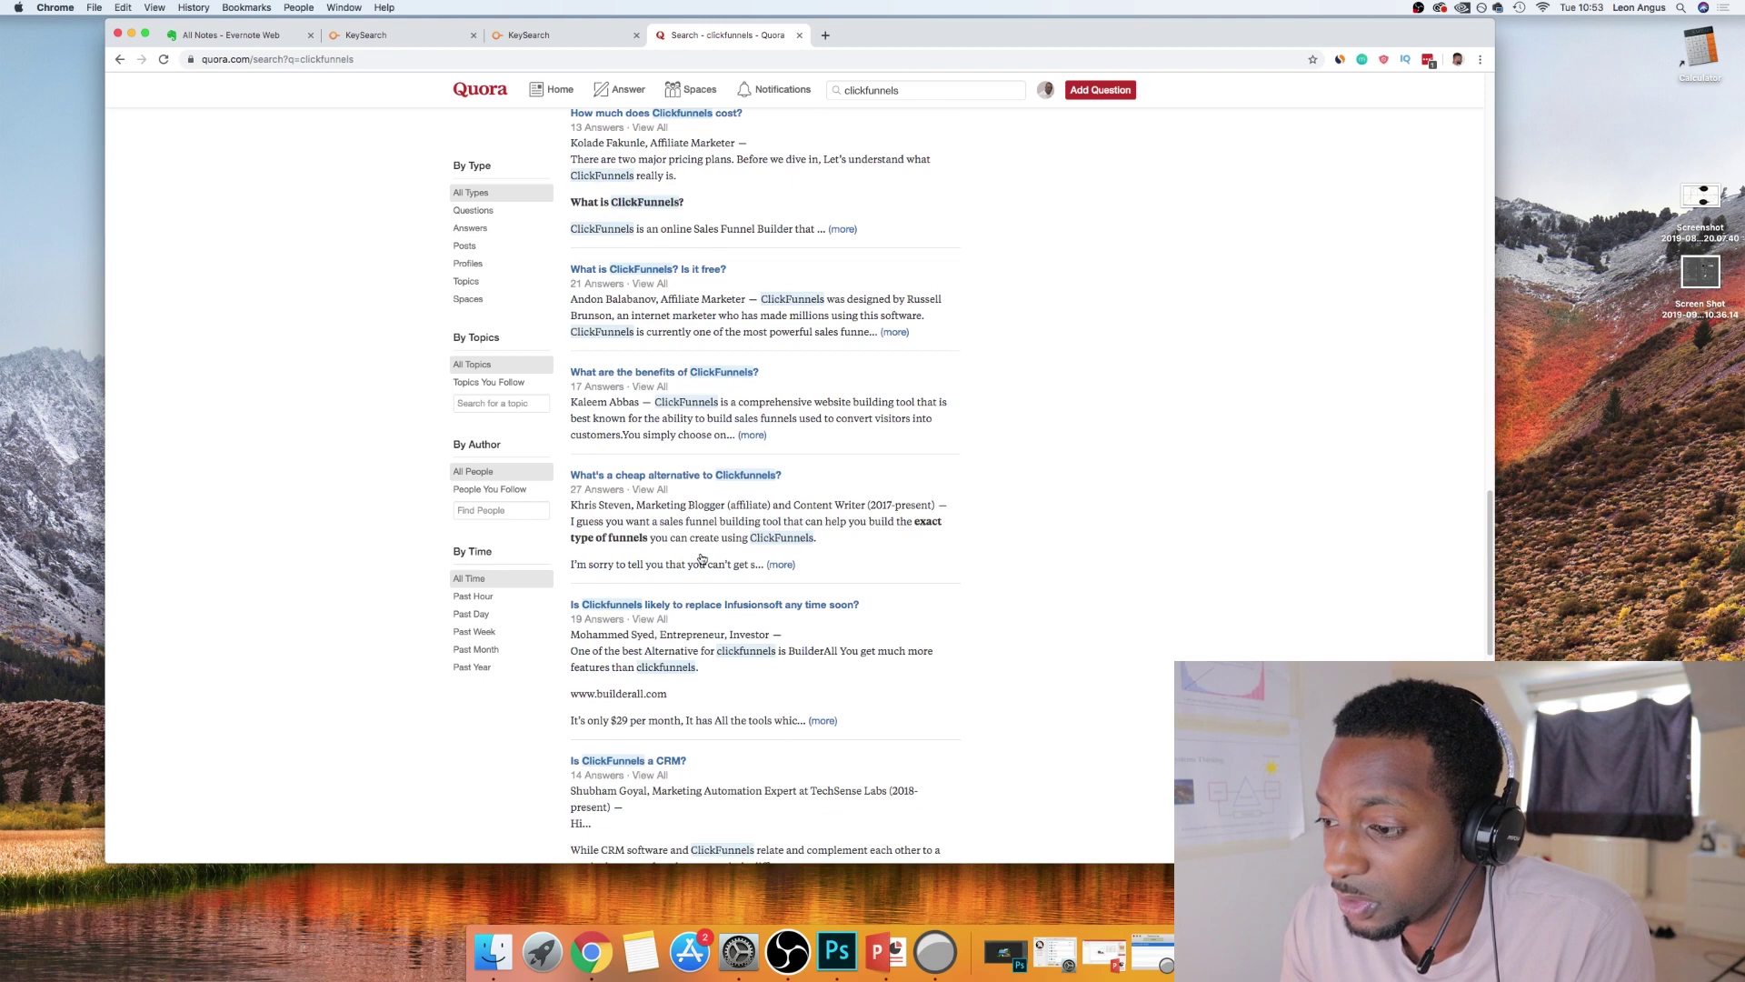
{"action": "scroll", "coordinate": [702, 559], "scroll_direction": "up", "scroll_amount": 15}
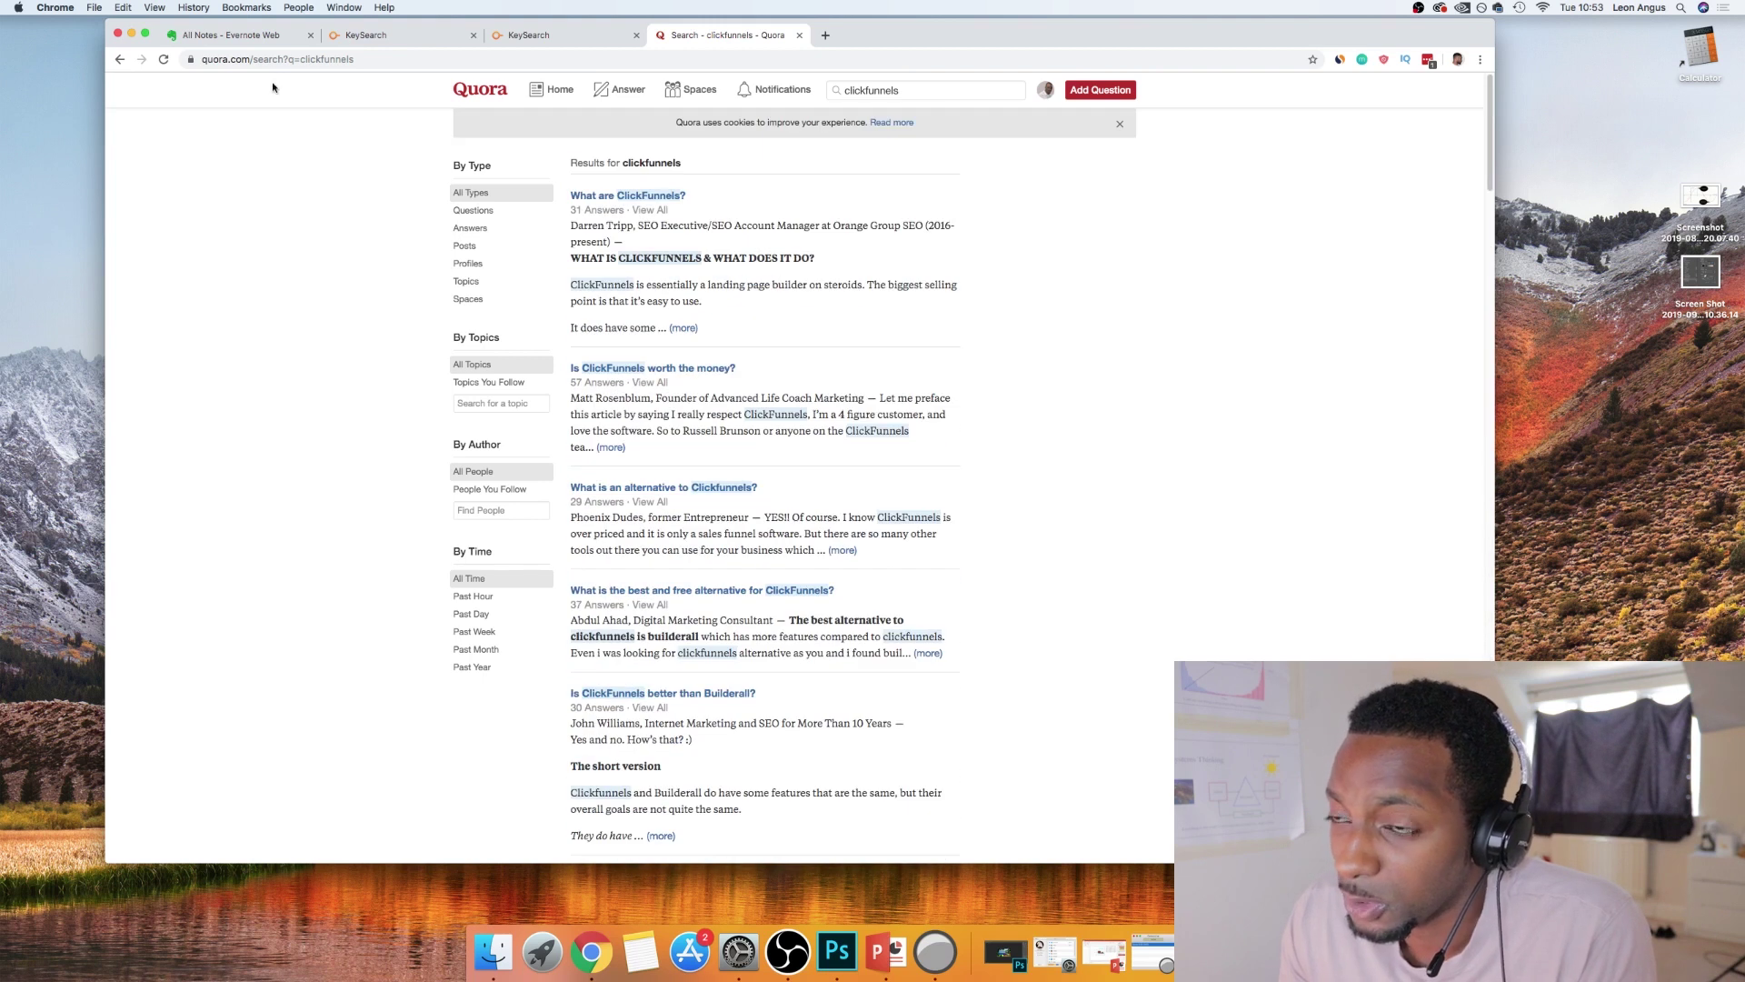
Switch to KeySearch and clear the previous affiliate marketing question from the keyword search field
{"action": "left_click", "coordinate": [398, 36]}
{"action": "triple_click", "coordinate": [403, 128]}
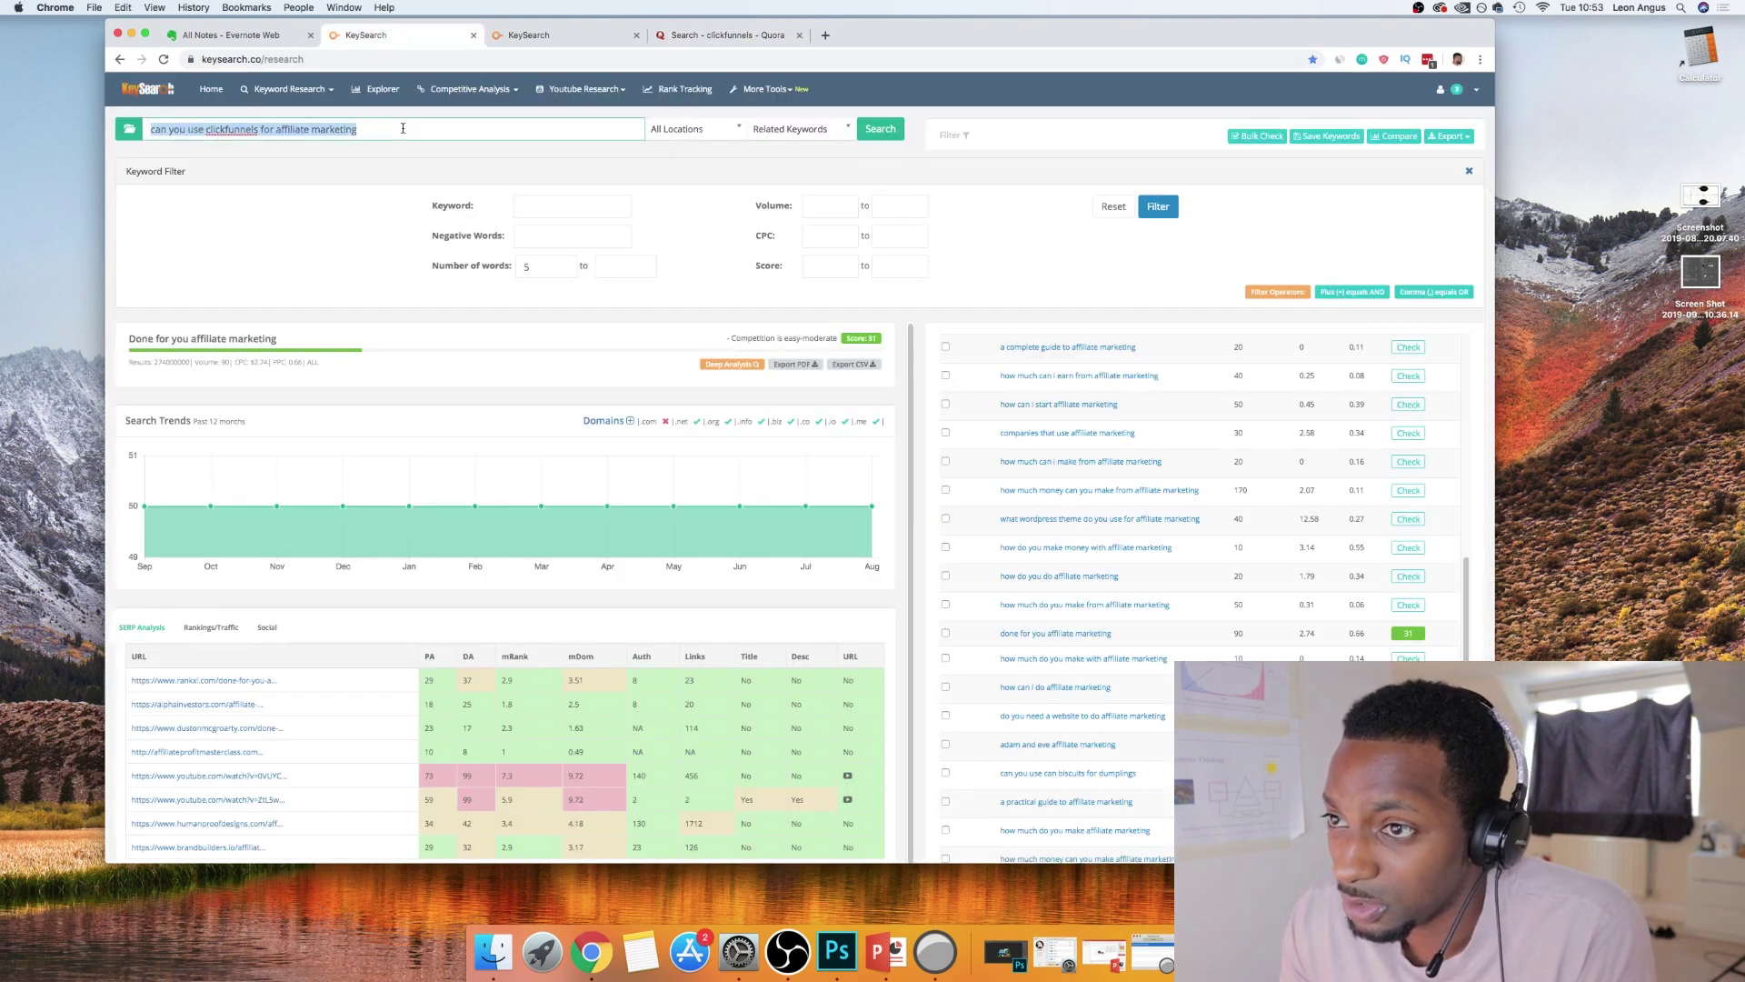
{"action": "key", "text": "BackSpace"}
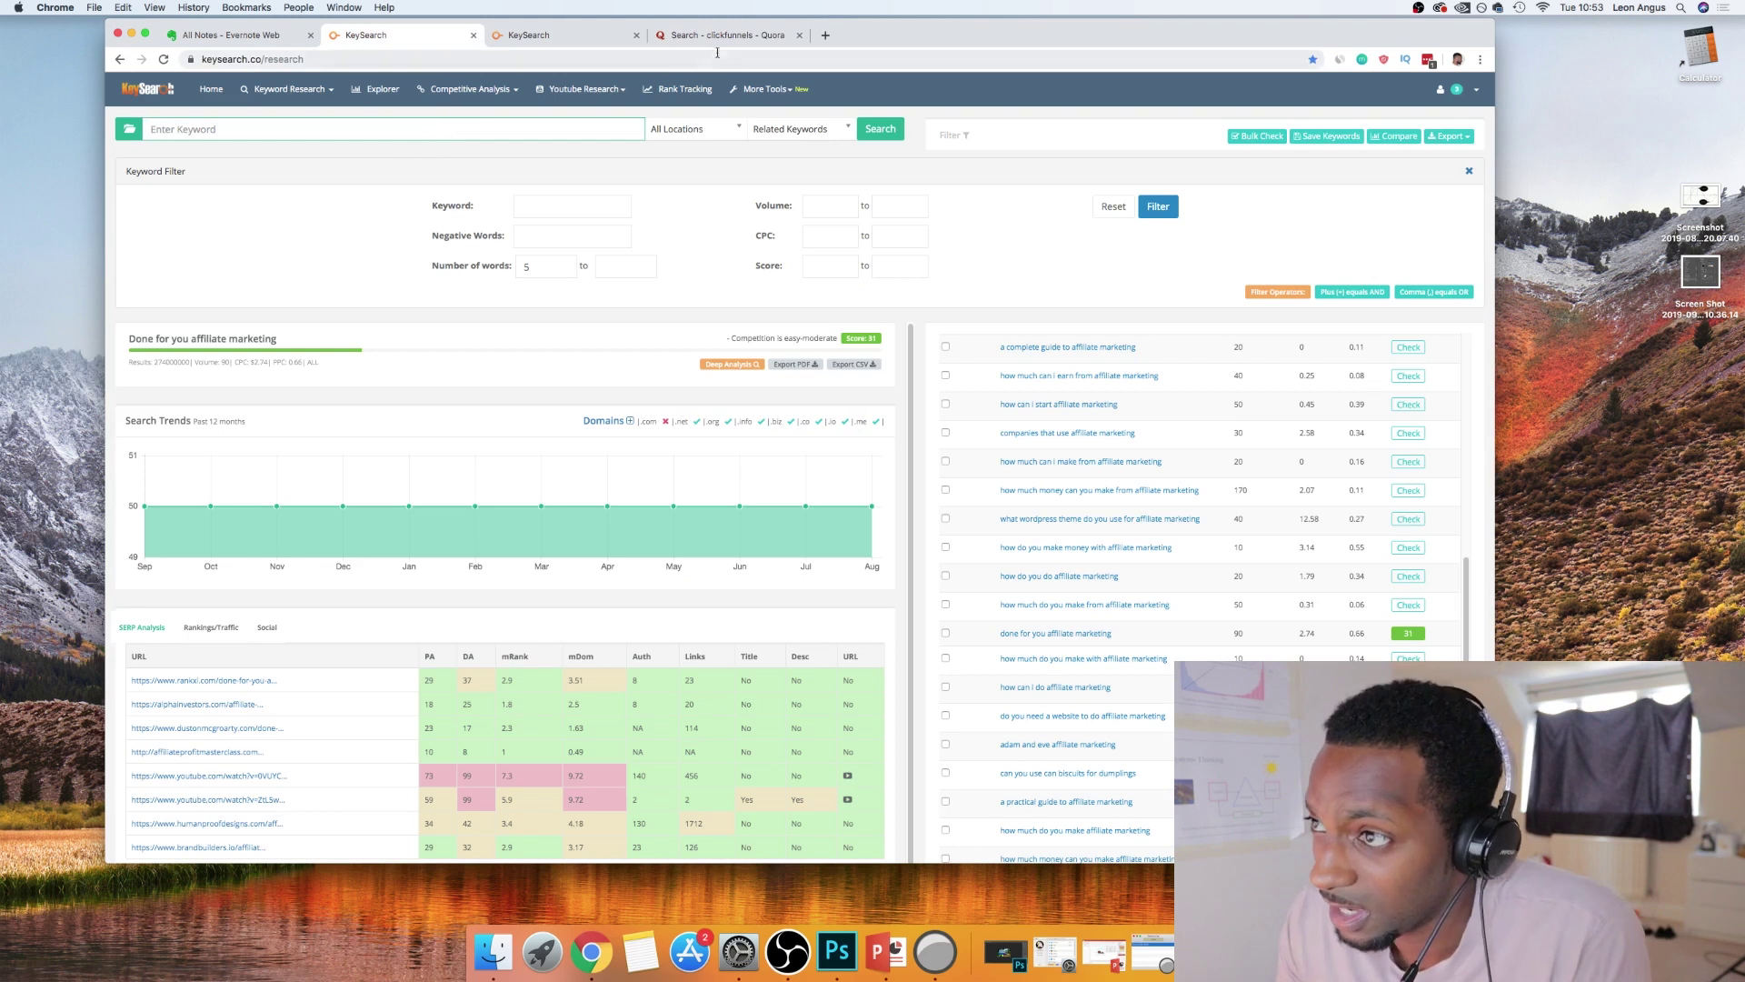
Return to the Quora results and copy the question "What is the best and free alternative for ClickFunnels" without its question mark
{"action": "left_click", "coordinate": [728, 36]}
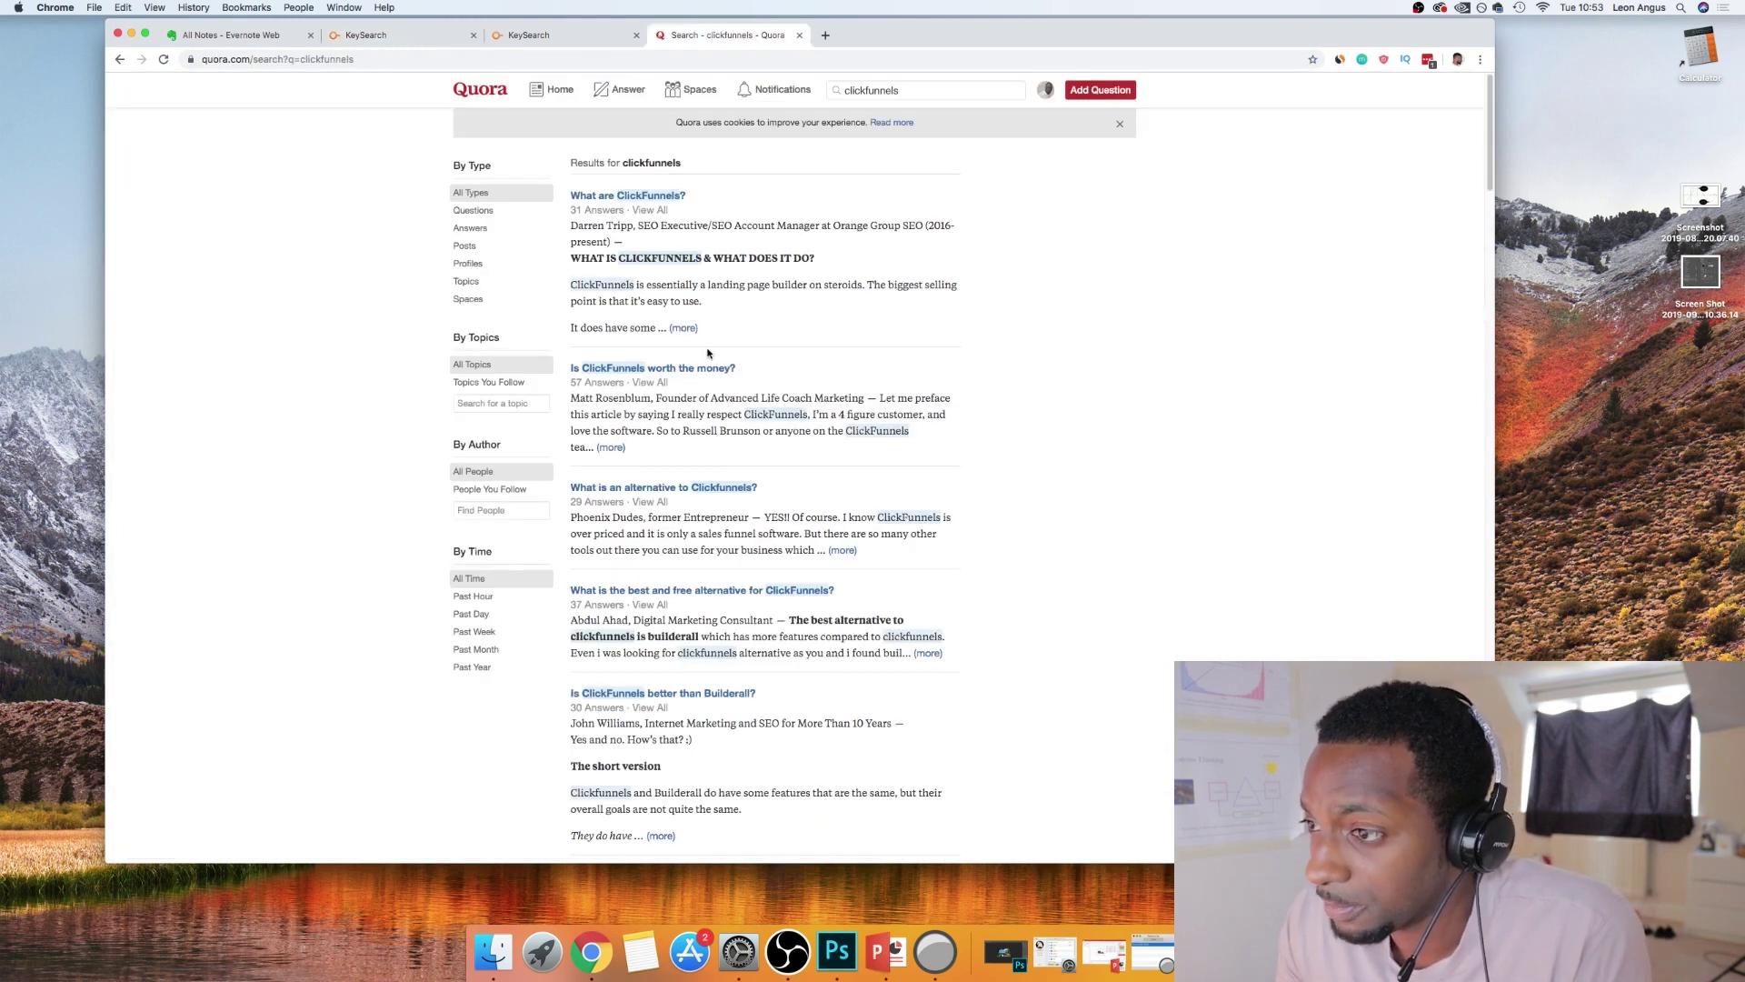
{"action": "scroll", "coordinate": [776, 402], "scroll_direction": "down", "scroll_amount": 1}
{"action": "scroll", "coordinate": [776, 403], "scroll_direction": "down", "scroll_amount": 1}
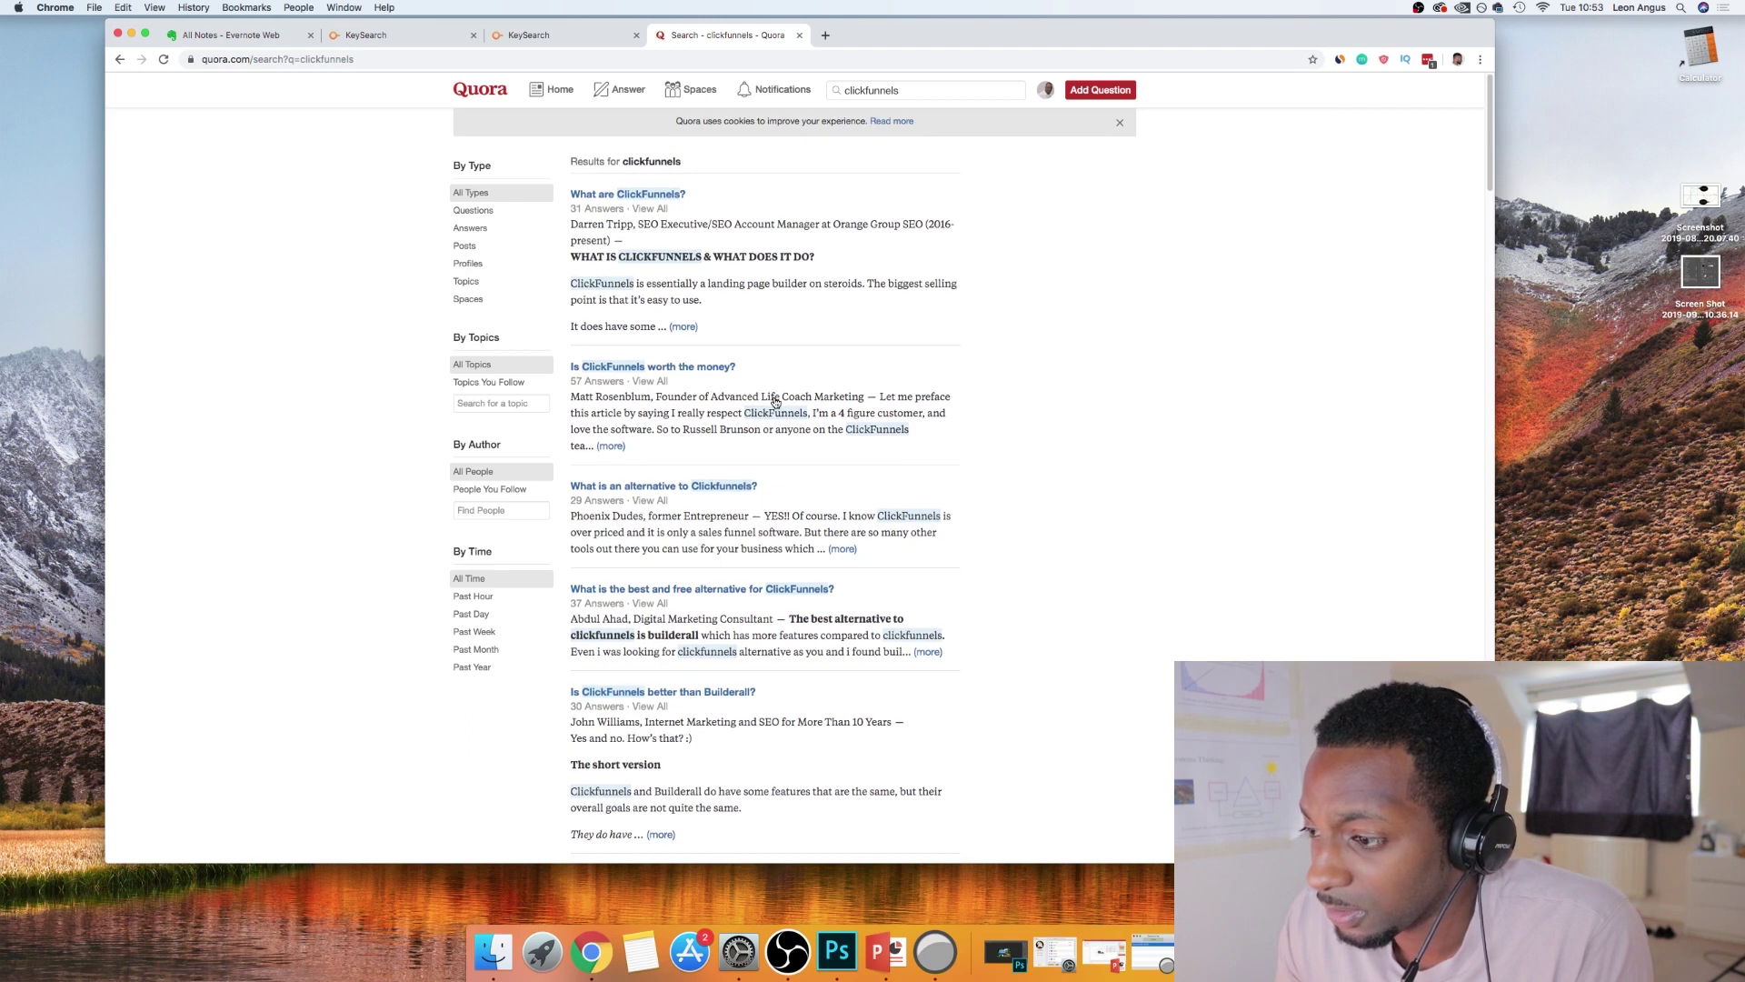
{"action": "scroll", "coordinate": [745, 509], "scroll_direction": "down", "scroll_amount": 2}
{"action": "left_click_drag", "start_coordinate": [570, 514], "coordinate": [835, 511]}
{"action": "key", "text": "super+c"}
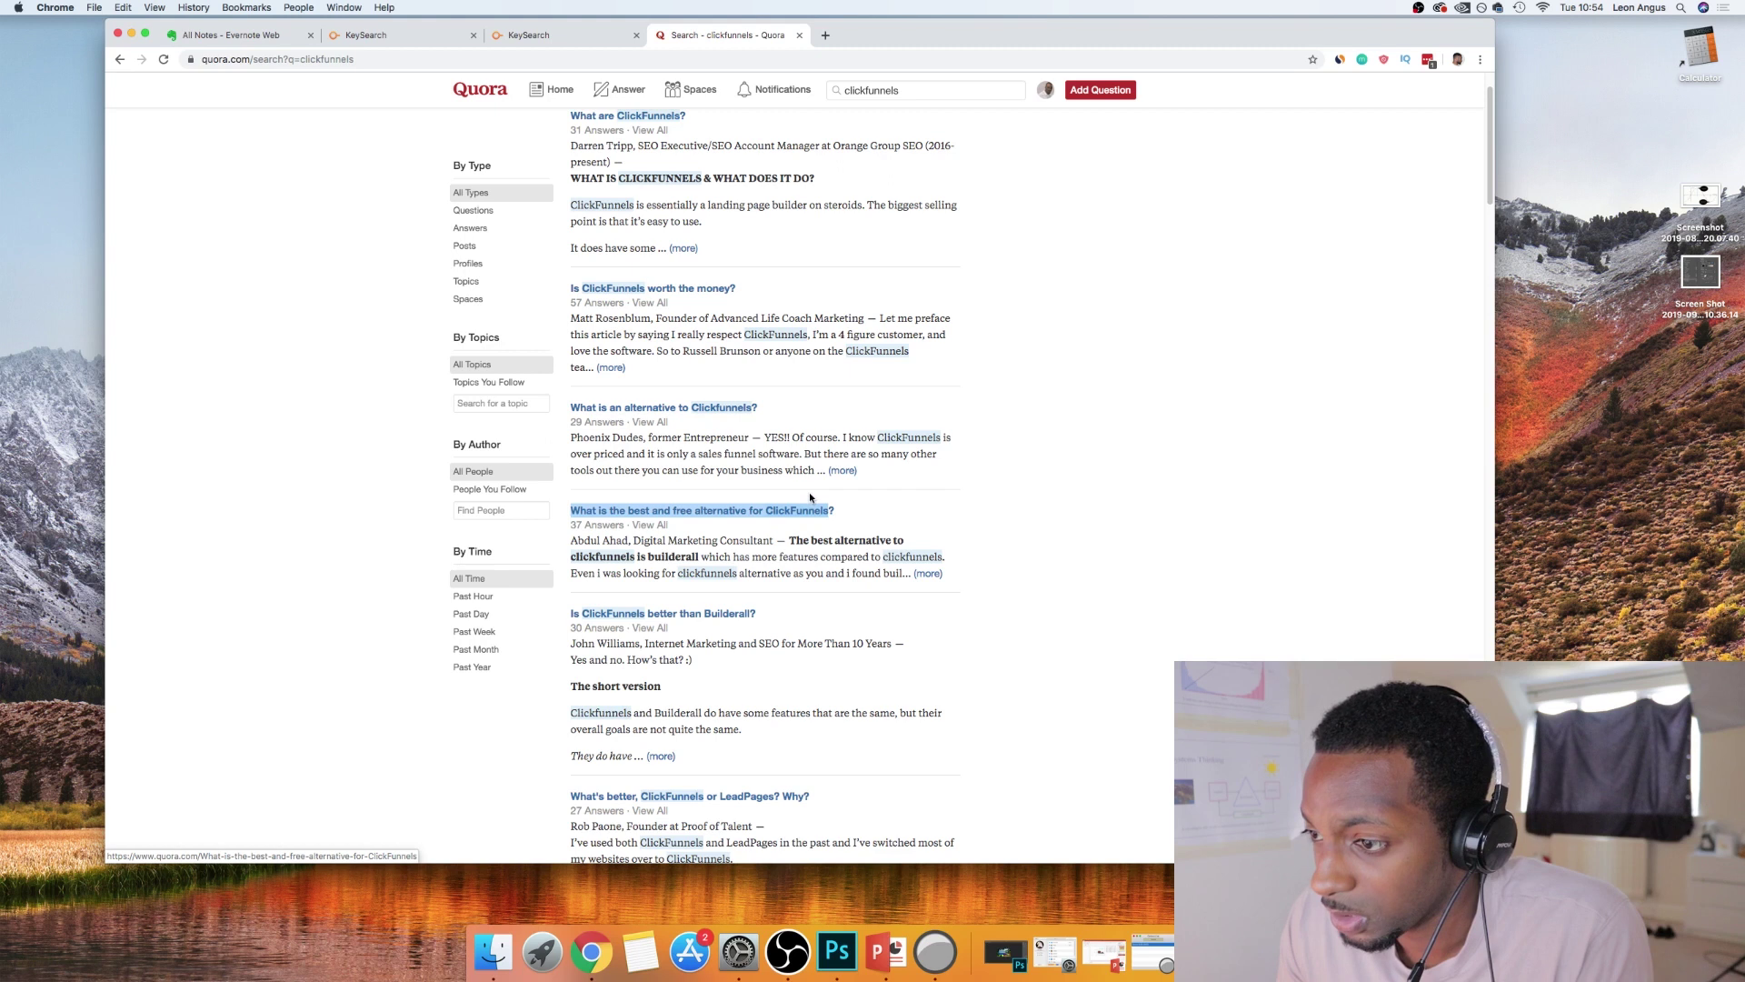
Search KeySearch for "What is the best and free alternative for ClickFunnels" and look through the related keywords
{"action": "left_click", "coordinate": [395, 36]}
{"action": "key", "text": "super+v"}
{"action": "key", "text": "Return"}
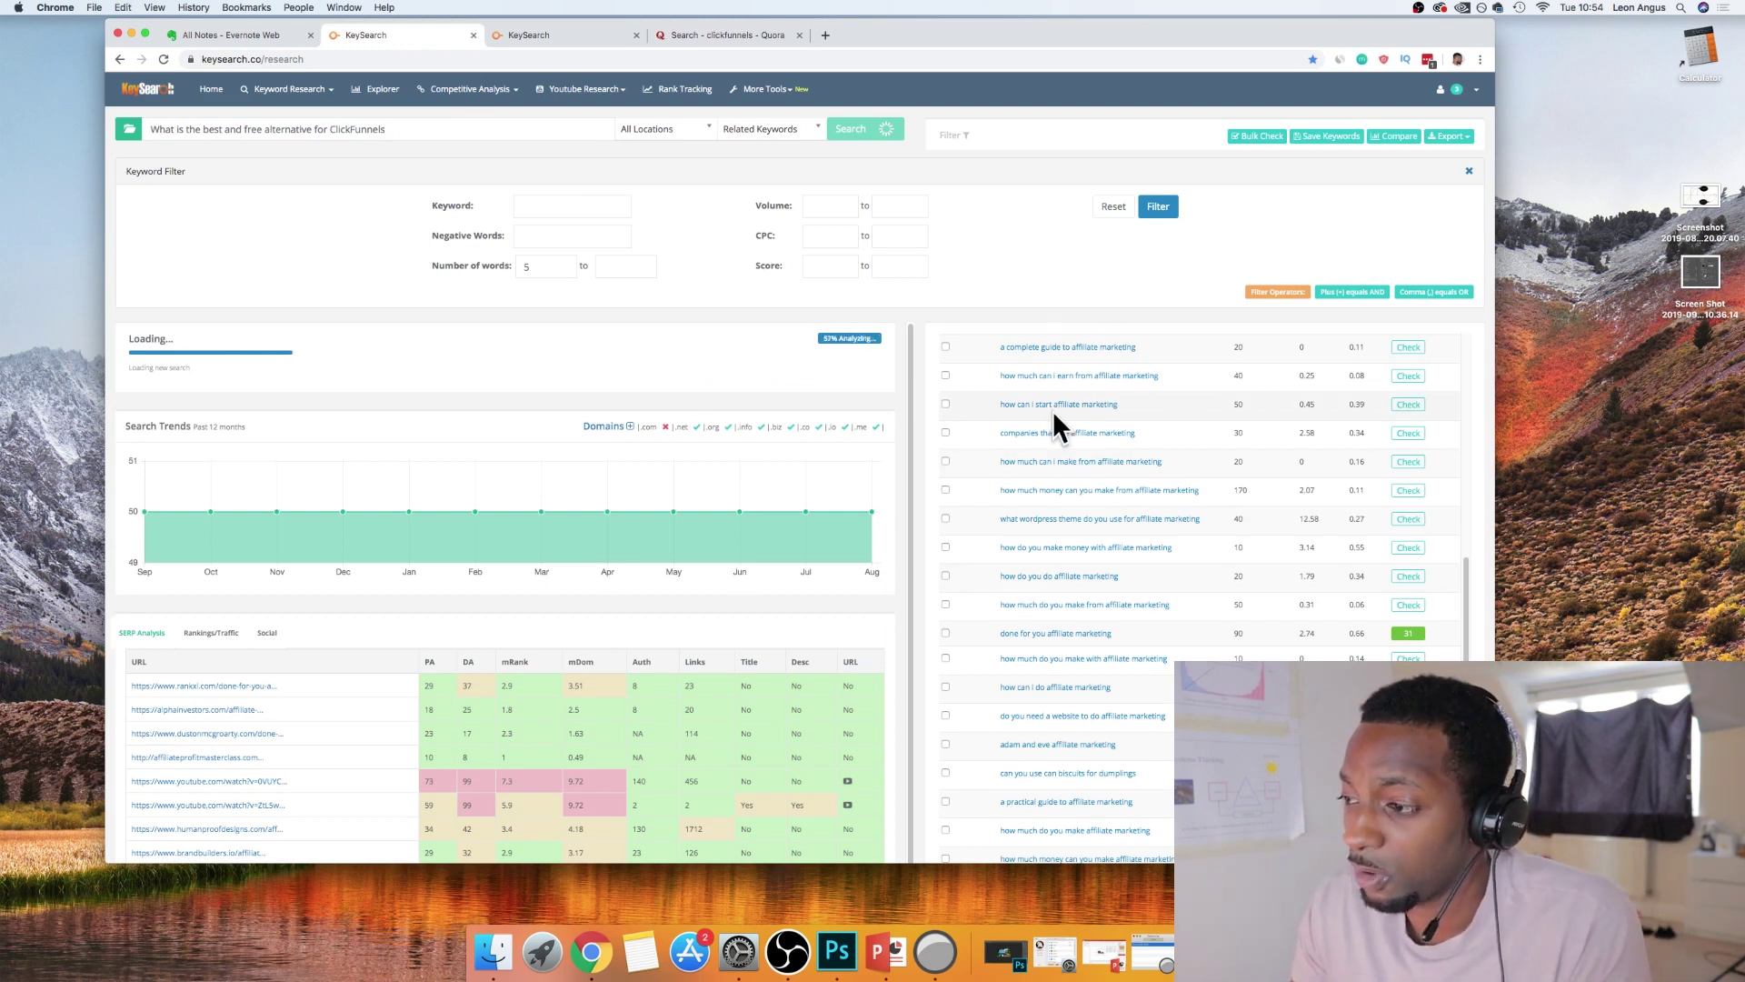
{"action": "left_click", "coordinate": [405, 126]}
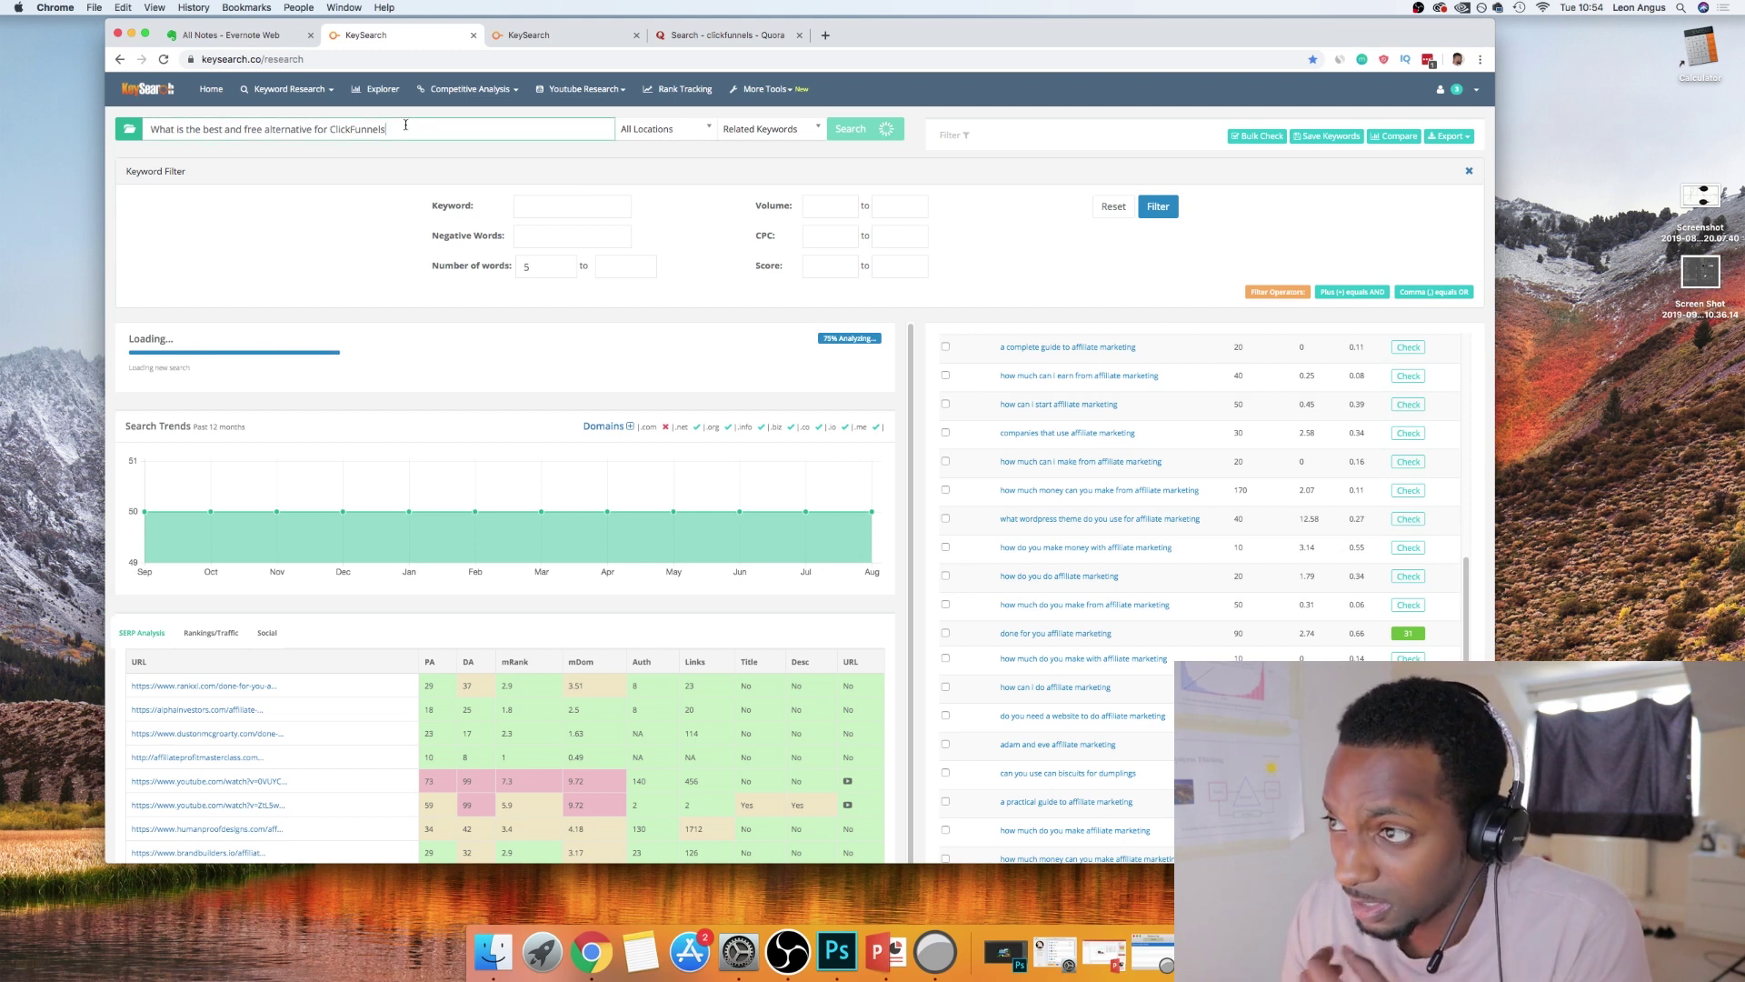
{"action": "left_click_drag", "start_coordinate": [1000, 210], "coordinate": [1192, 212]}
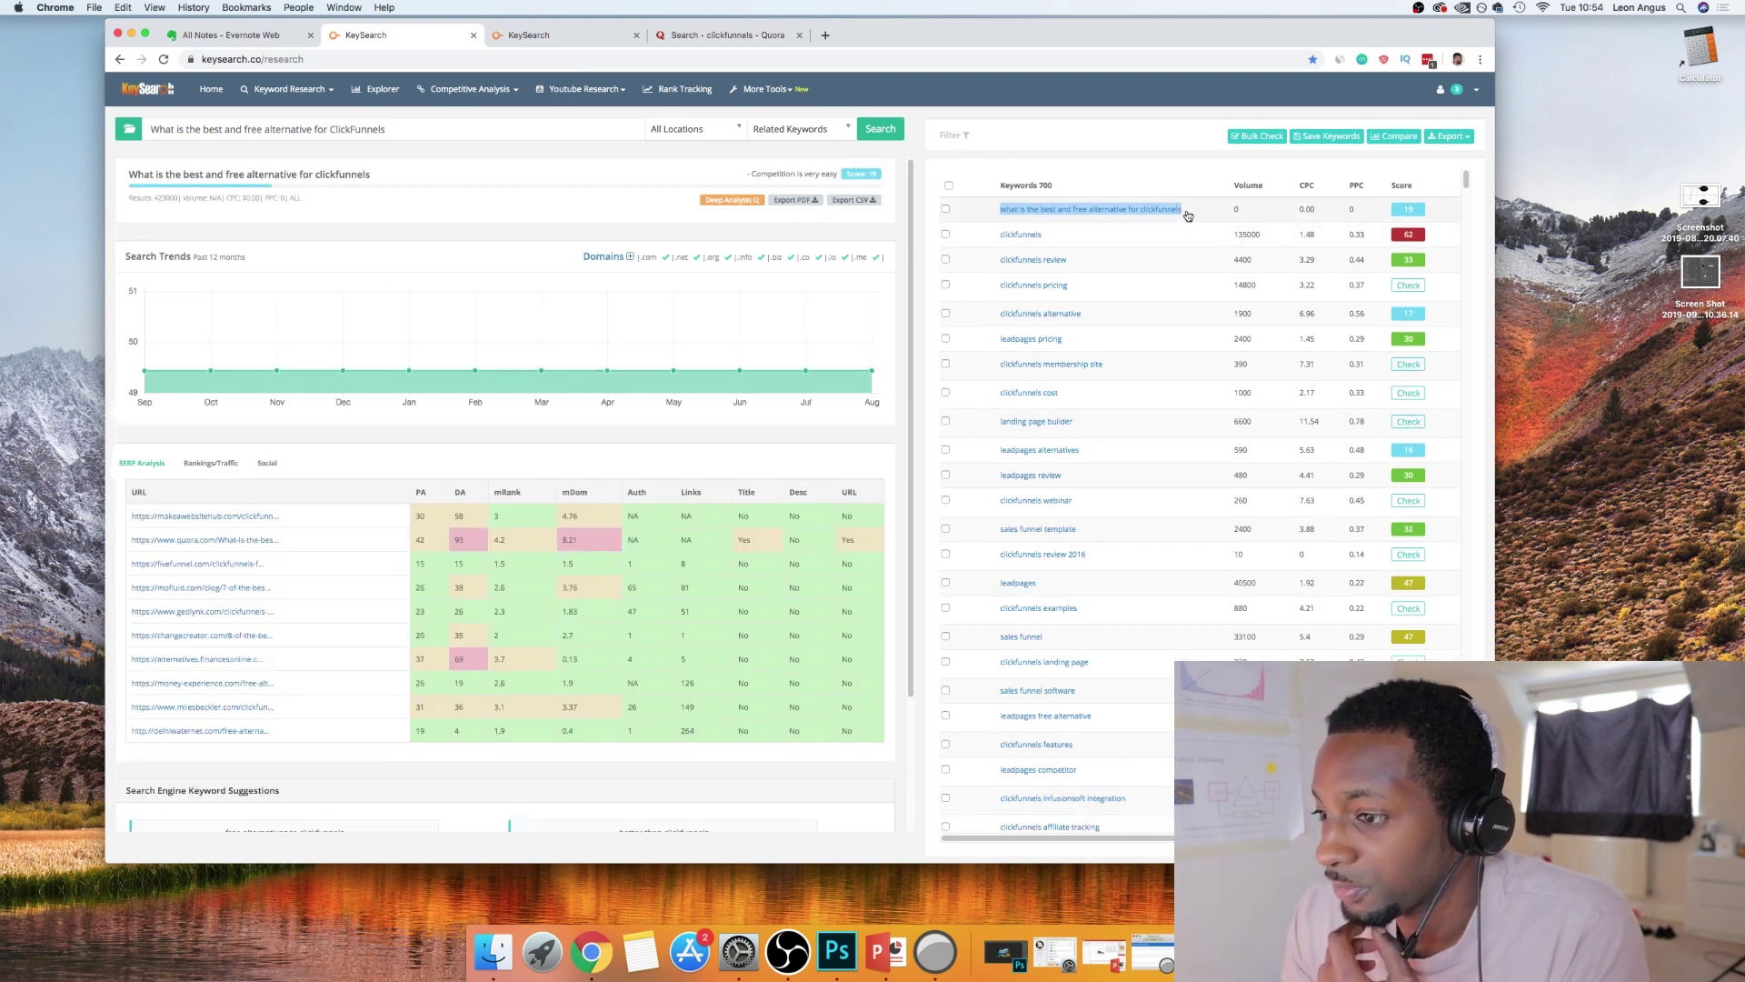
{"action": "scroll", "coordinate": [1154, 286], "scroll_direction": "down", "scroll_amount": 10}
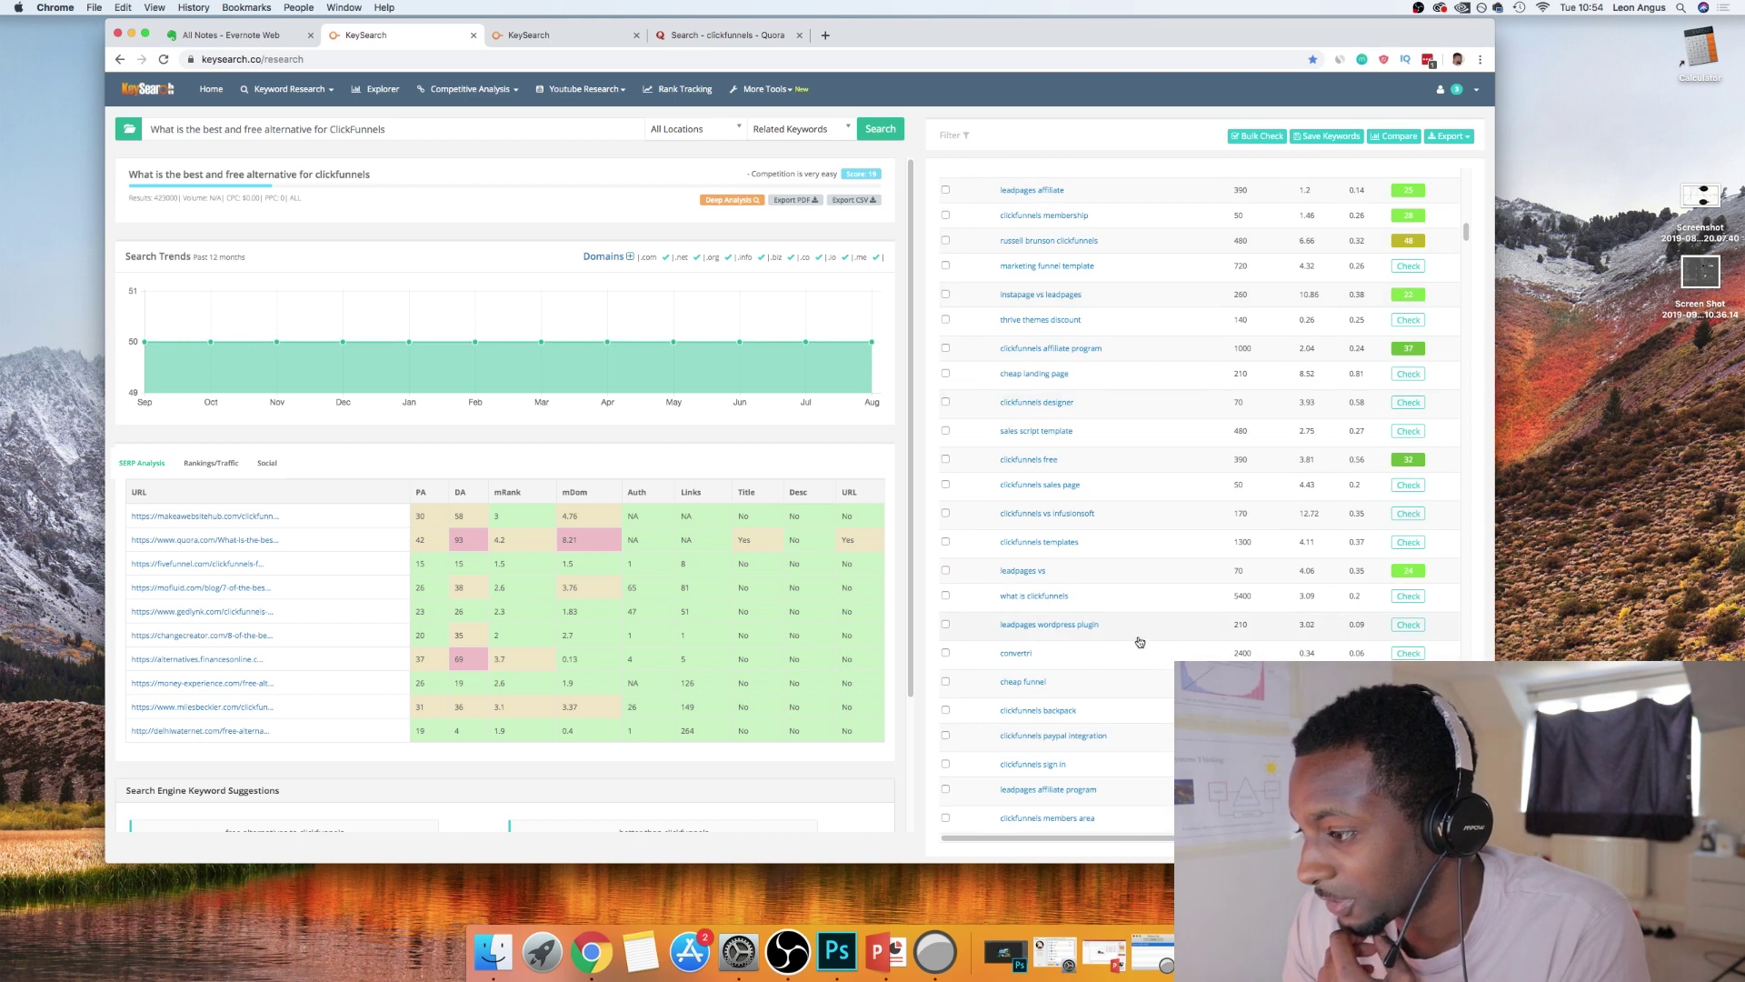
{"action": "scroll", "coordinate": [1120, 750], "scroll_direction": "up", "scroll_amount": 10}
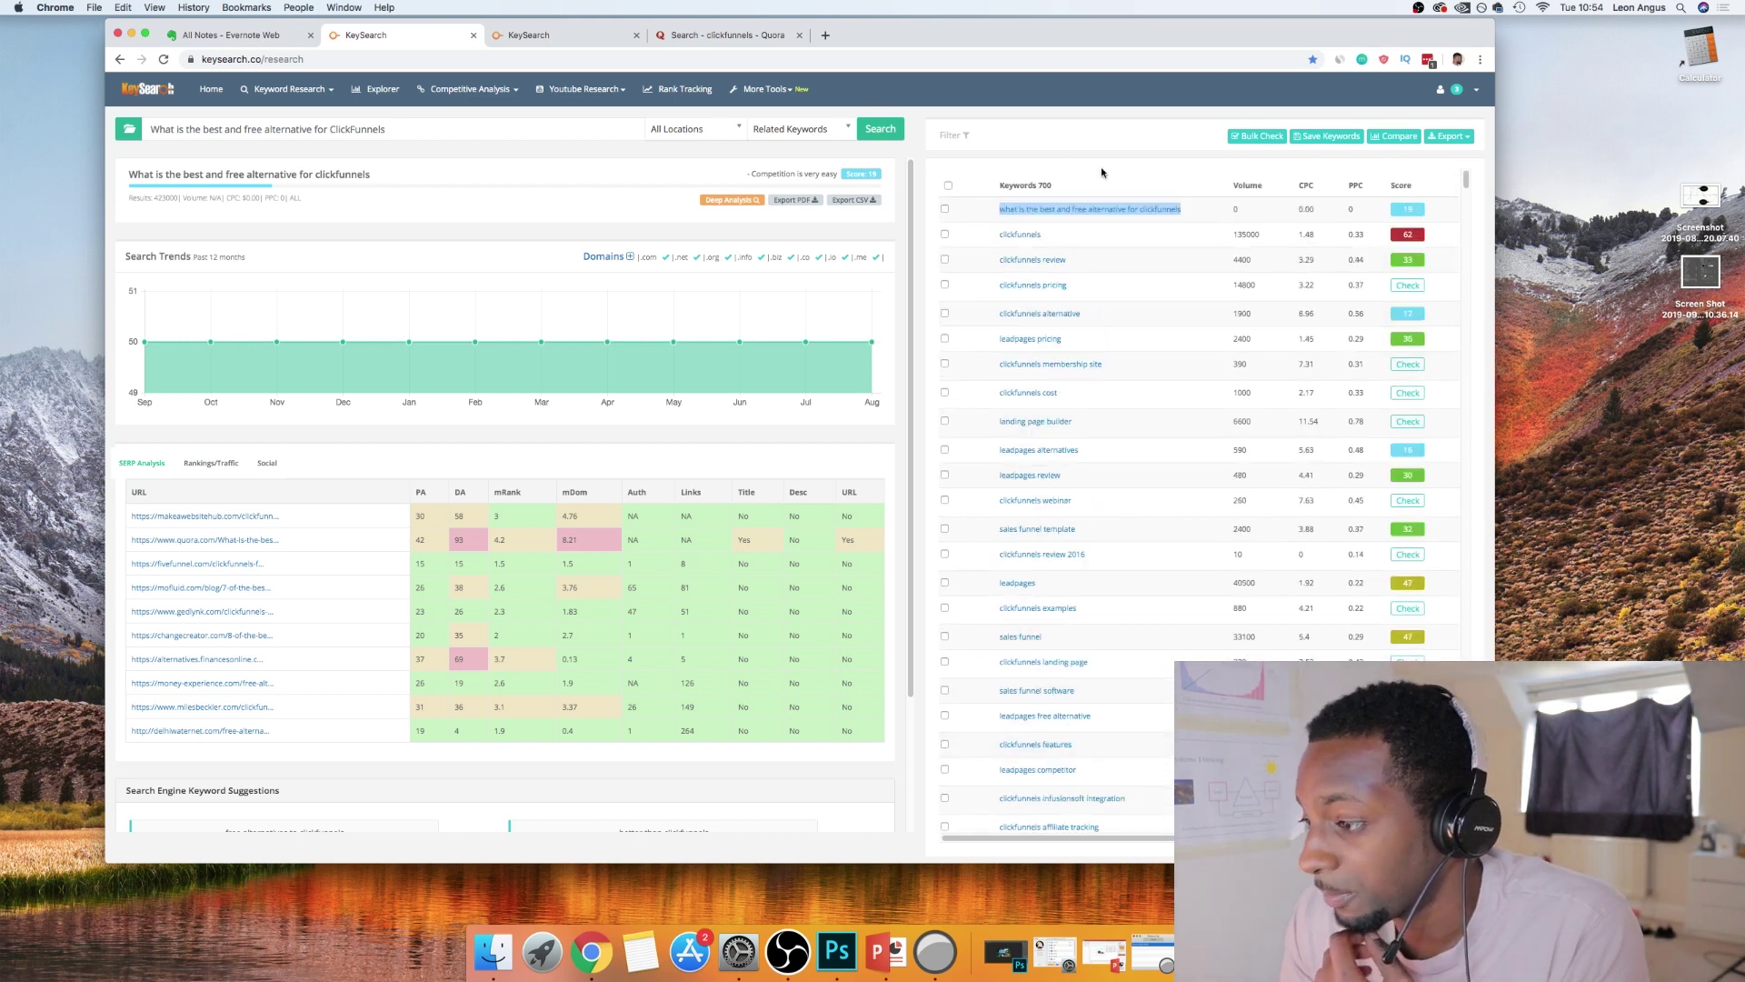
Filter the related keywords to a minimum of 6 words and sort them by highest search volume
{"action": "left_click", "coordinate": [968, 136]}
{"action": "left_click", "coordinate": [572, 265]}
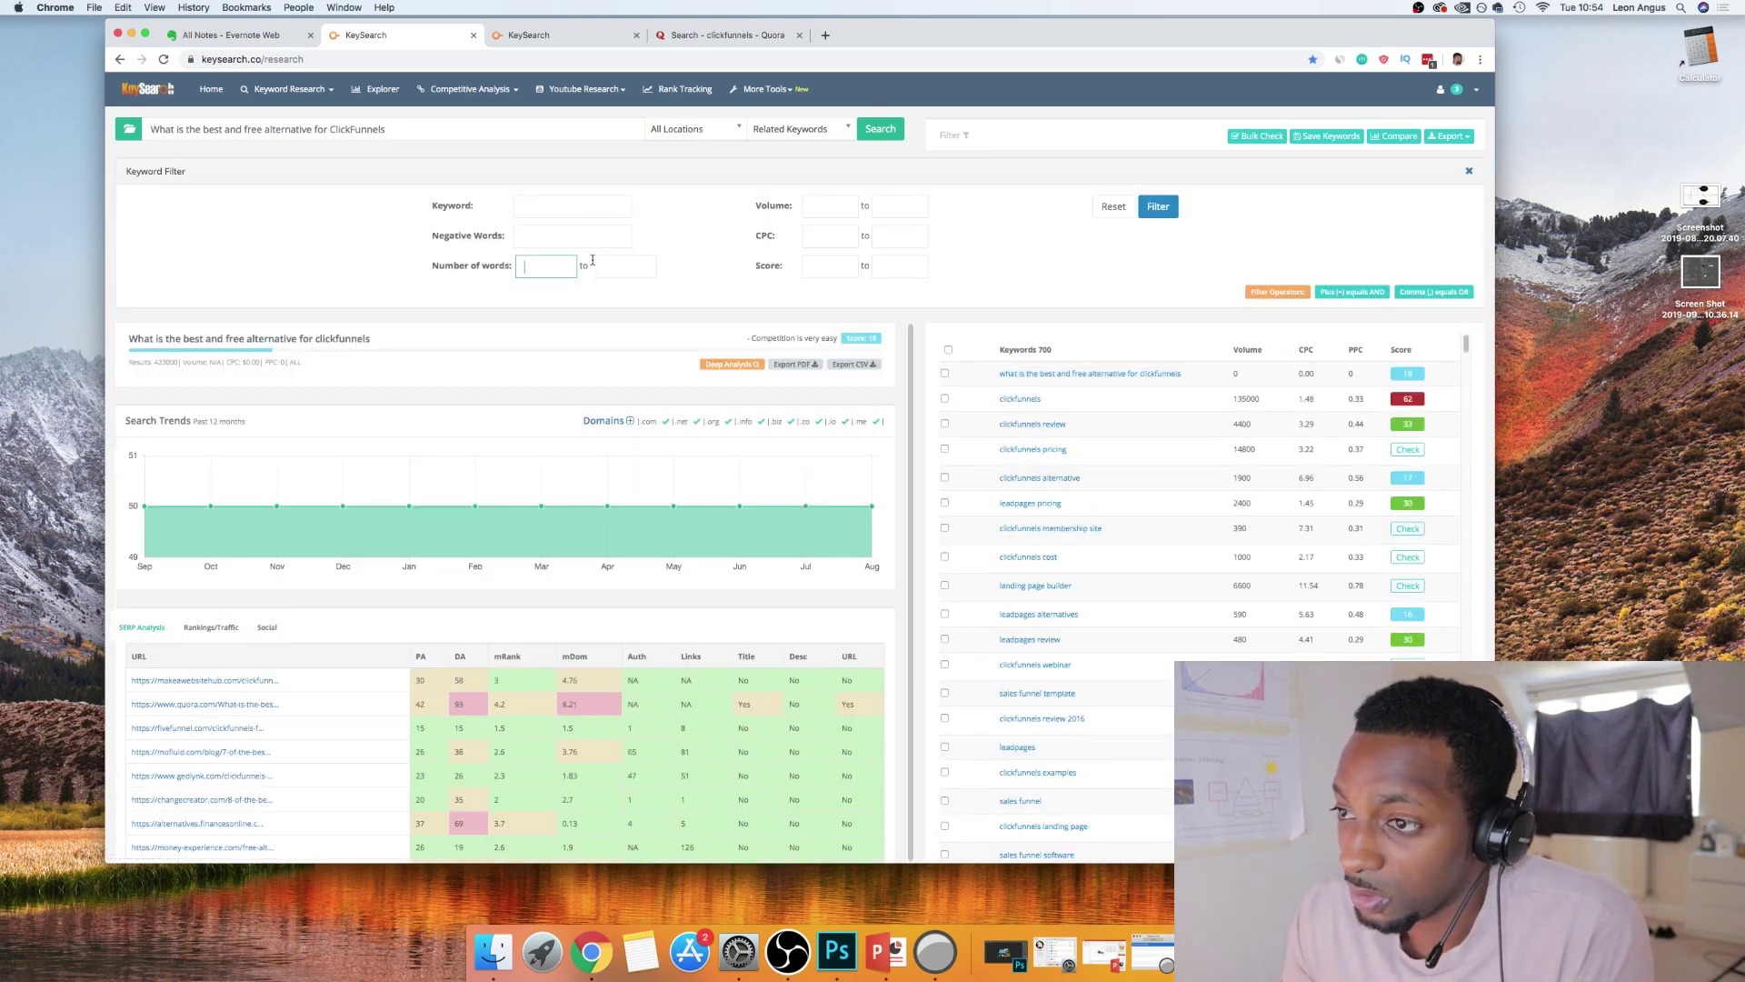
{"action": "type", "text": "6"}
{"action": "left_click", "coordinate": [1159, 205]}
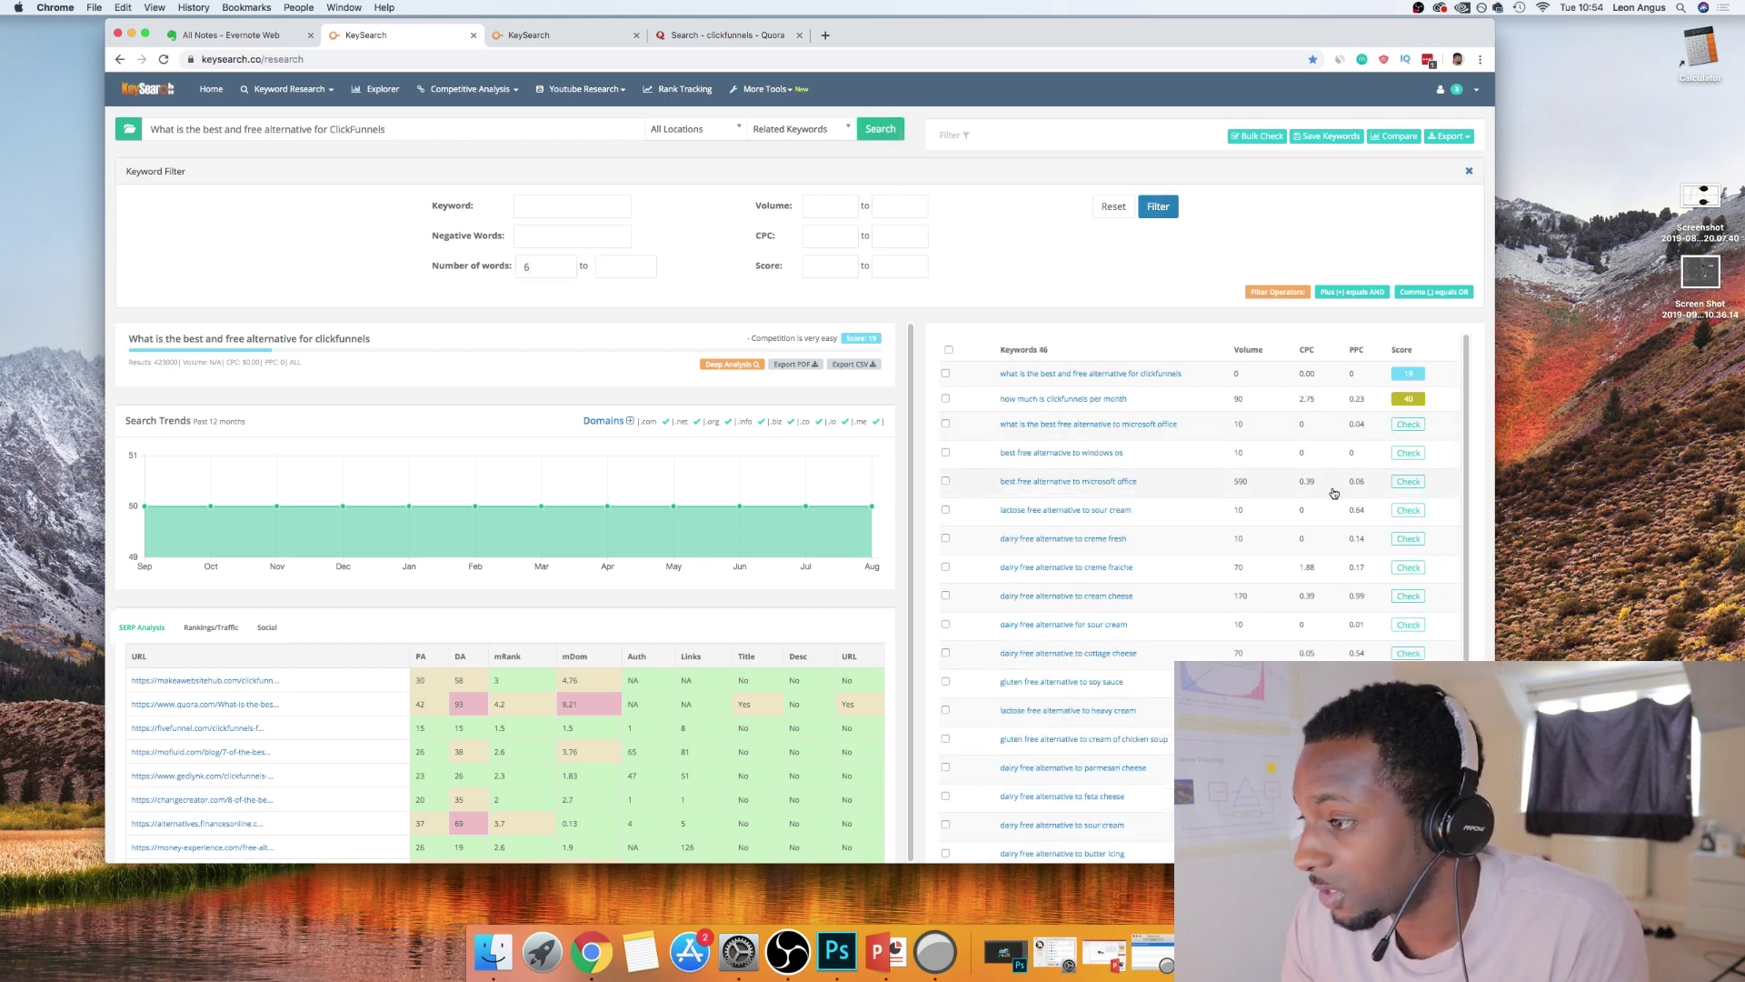
{"action": "scroll", "coordinate": [1337, 500], "scroll_direction": "down", "scroll_amount": 10}
{"action": "scroll", "coordinate": [1329, 526], "scroll_direction": "up", "scroll_amount": 10}
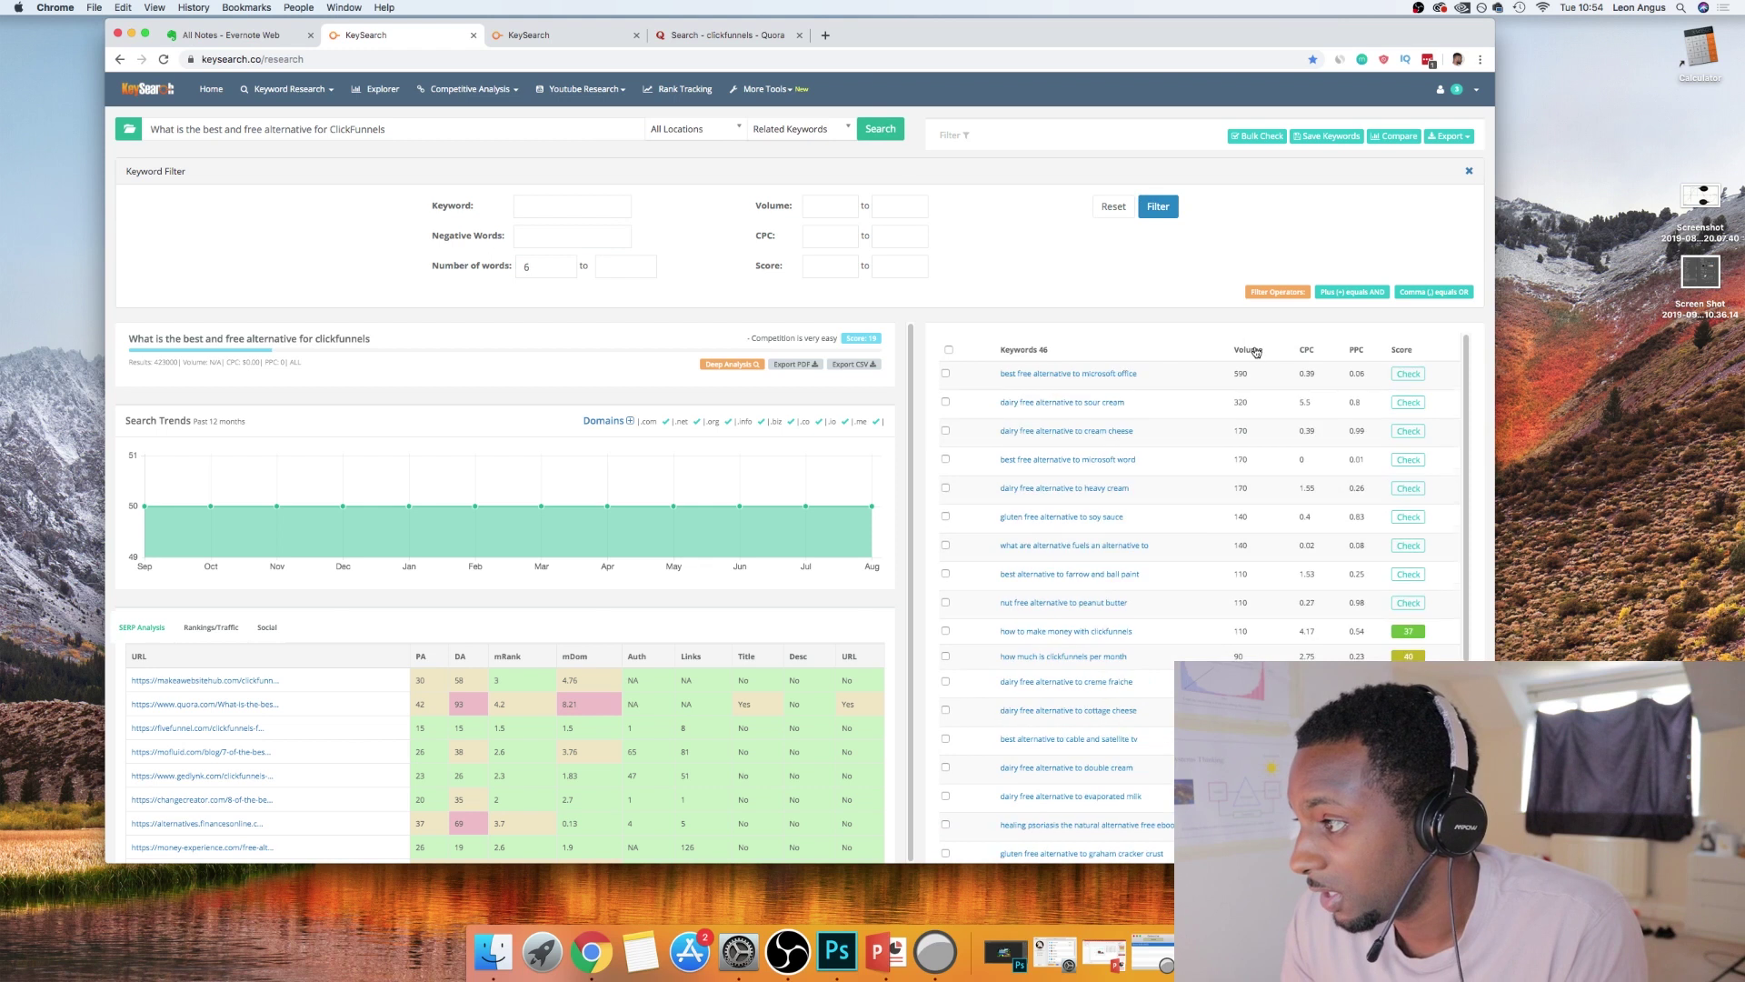
Check difficulty for the nine highest-volume unscored keywords, from "best free alternative to microsoft office" through "nut free alternative to peanut butter"
{"action": "left_click", "coordinate": [1409, 373]}
{"action": "left_click", "coordinate": [1409, 398]}
{"action": "left_click", "coordinate": [1409, 421]}
{"action": "left_click", "coordinate": [1409, 444]}
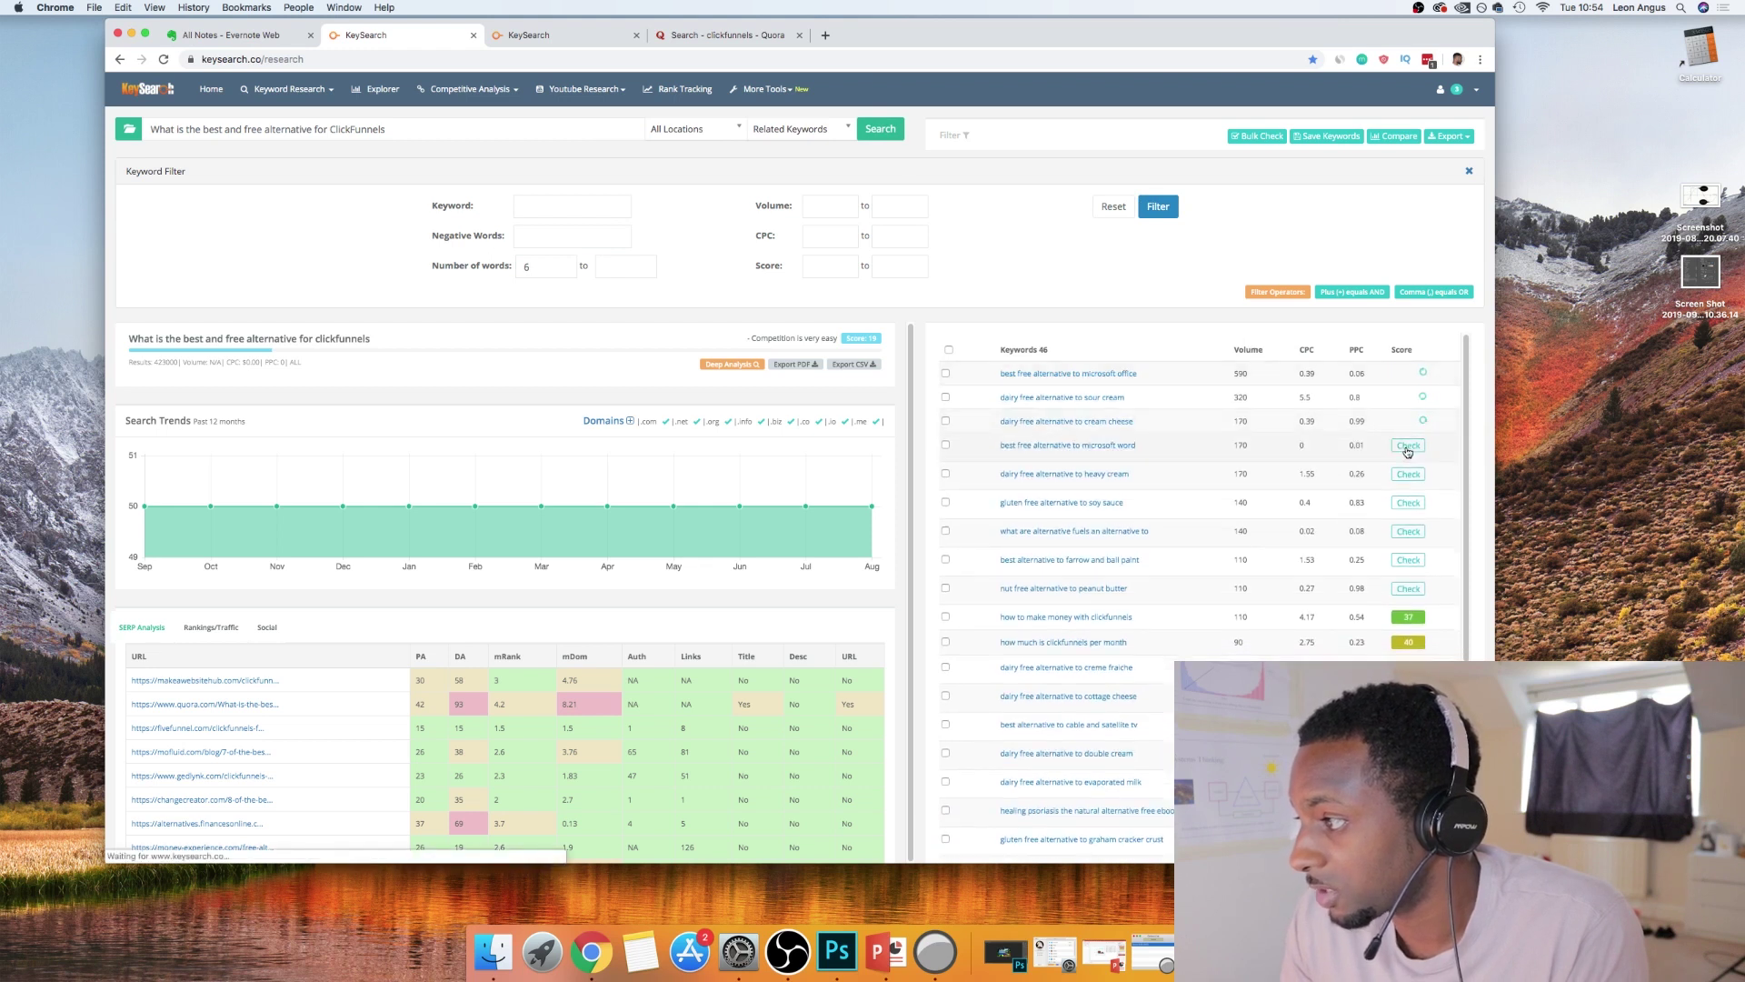
{"action": "left_click", "coordinate": [1409, 469]}
{"action": "left_click", "coordinate": [1408, 498]}
{"action": "left_click", "coordinate": [1408, 520]}
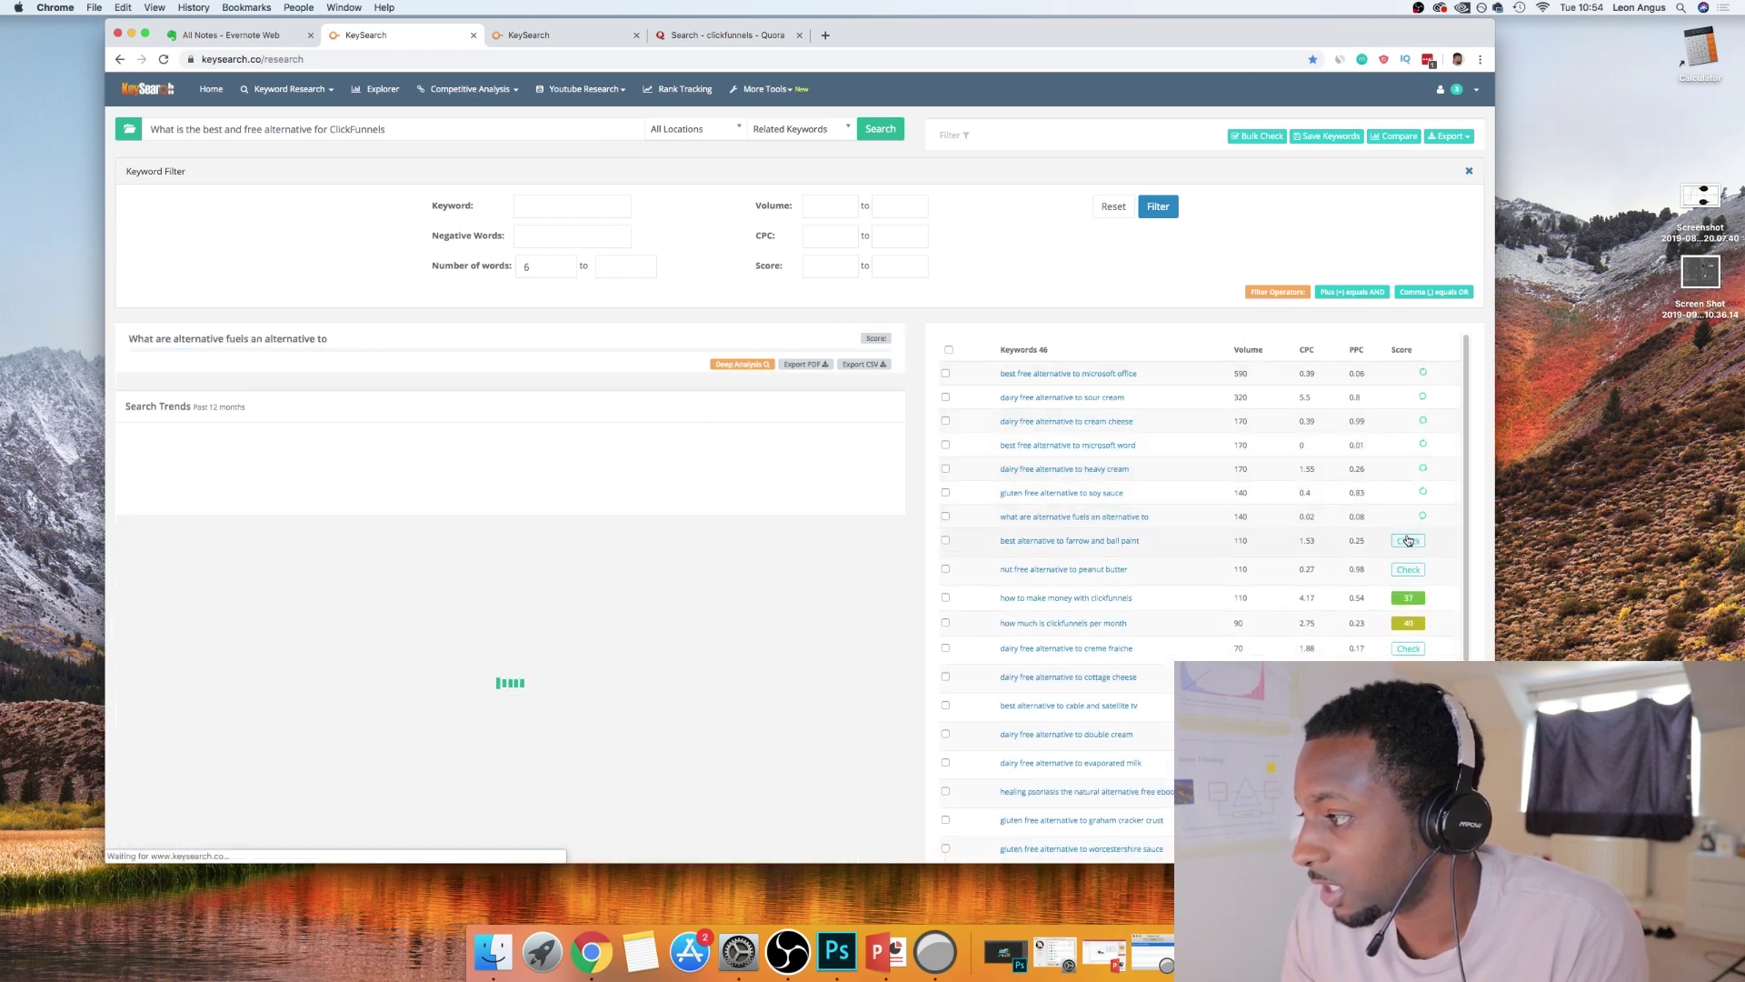
{"action": "left_click", "coordinate": [1407, 544]}
{"action": "left_click", "coordinate": [1401, 565]}
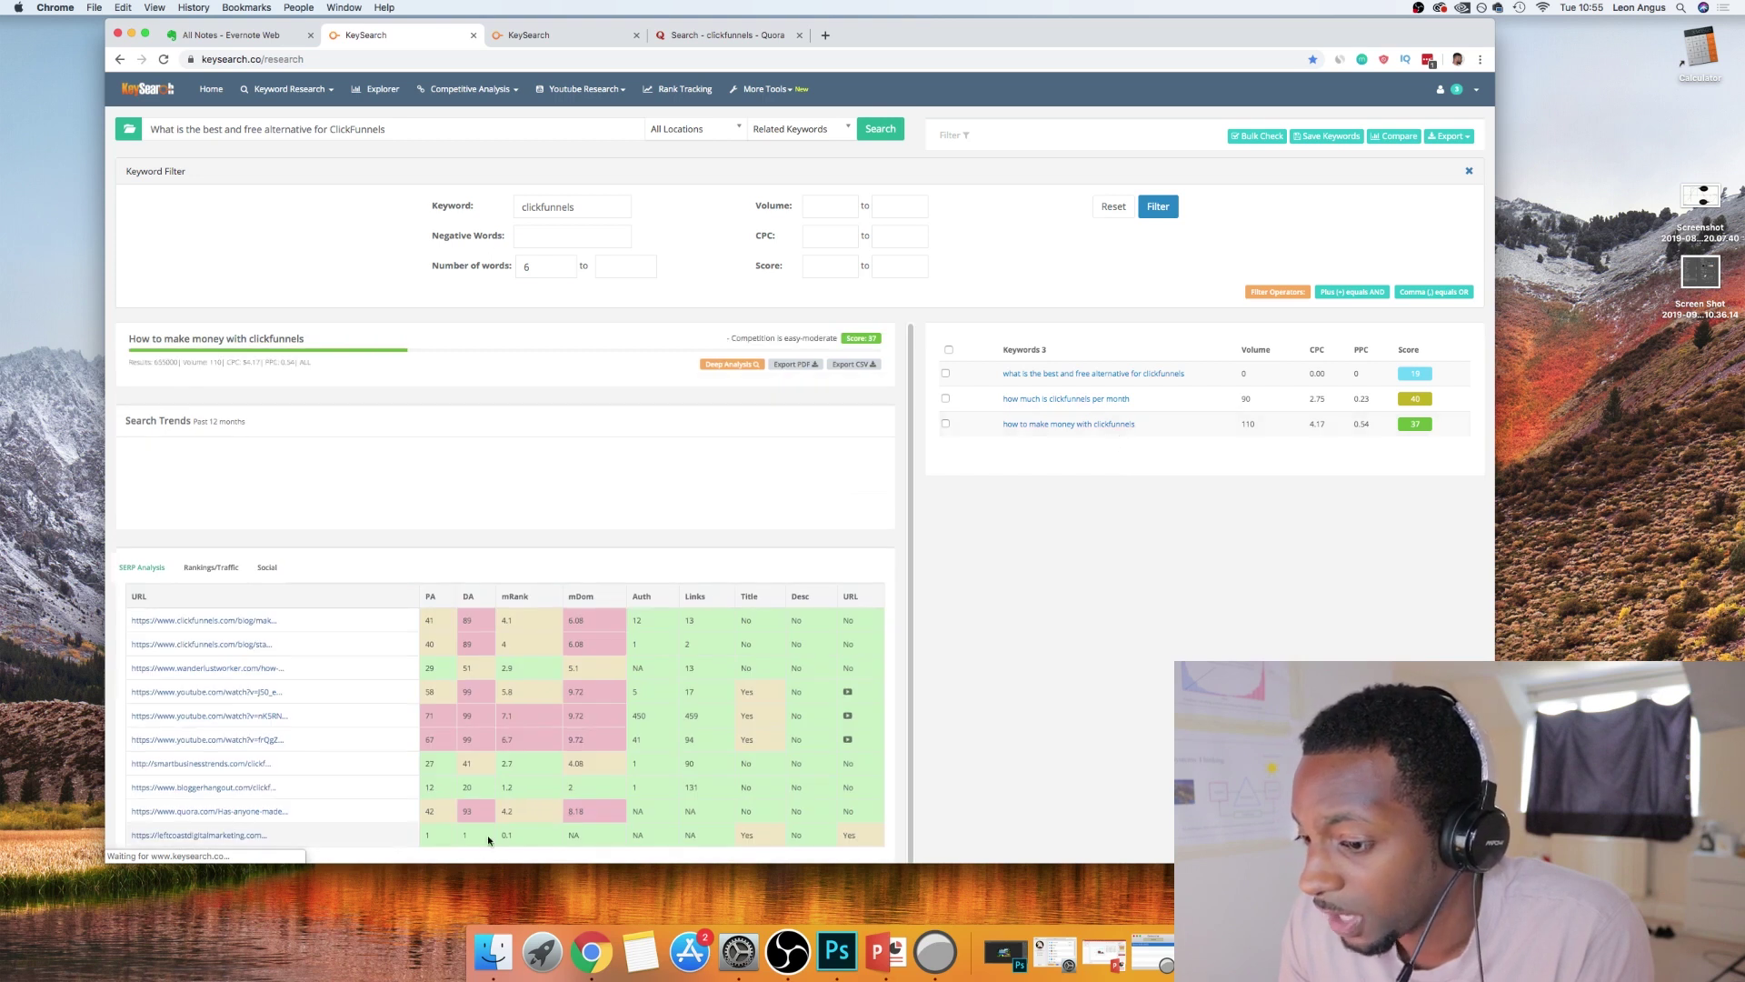
Examine the page and domain authority of the pages ranking for "how to make money with clickfunnels", especially the last-listed one
{"action": "scroll", "coordinate": [478, 845], "scroll_direction": "down", "scroll_amount": 3}
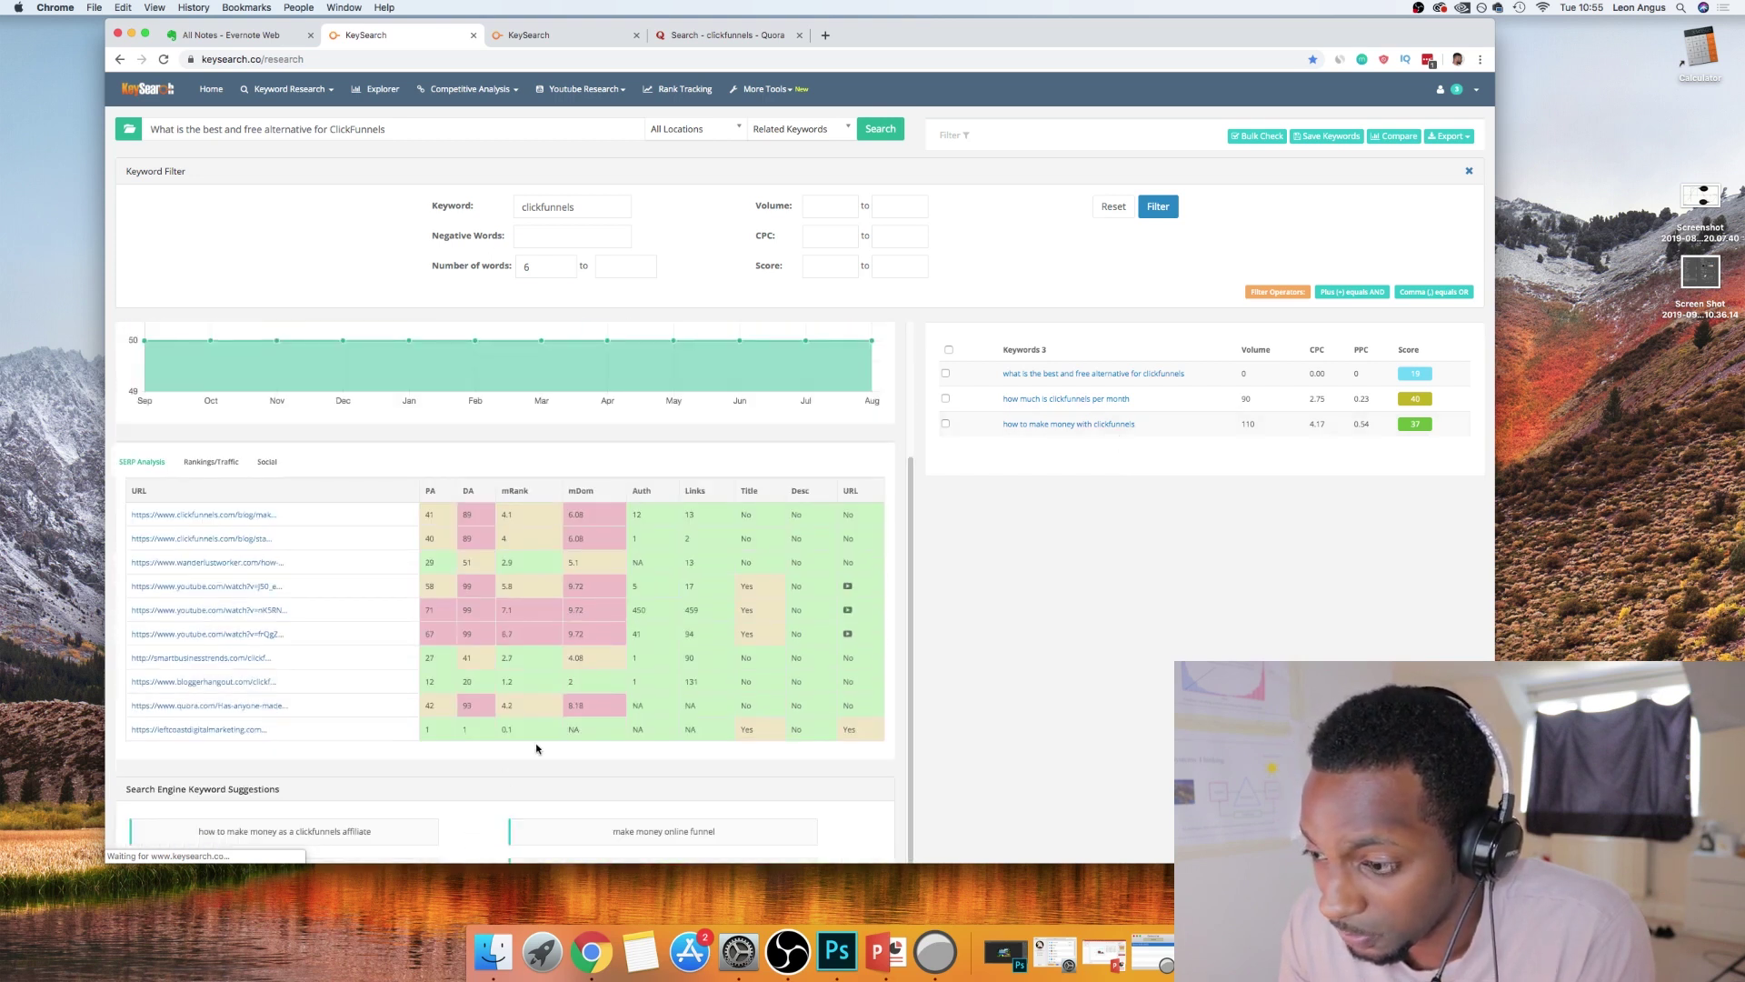
{"action": "double_click", "coordinate": [440, 730]}
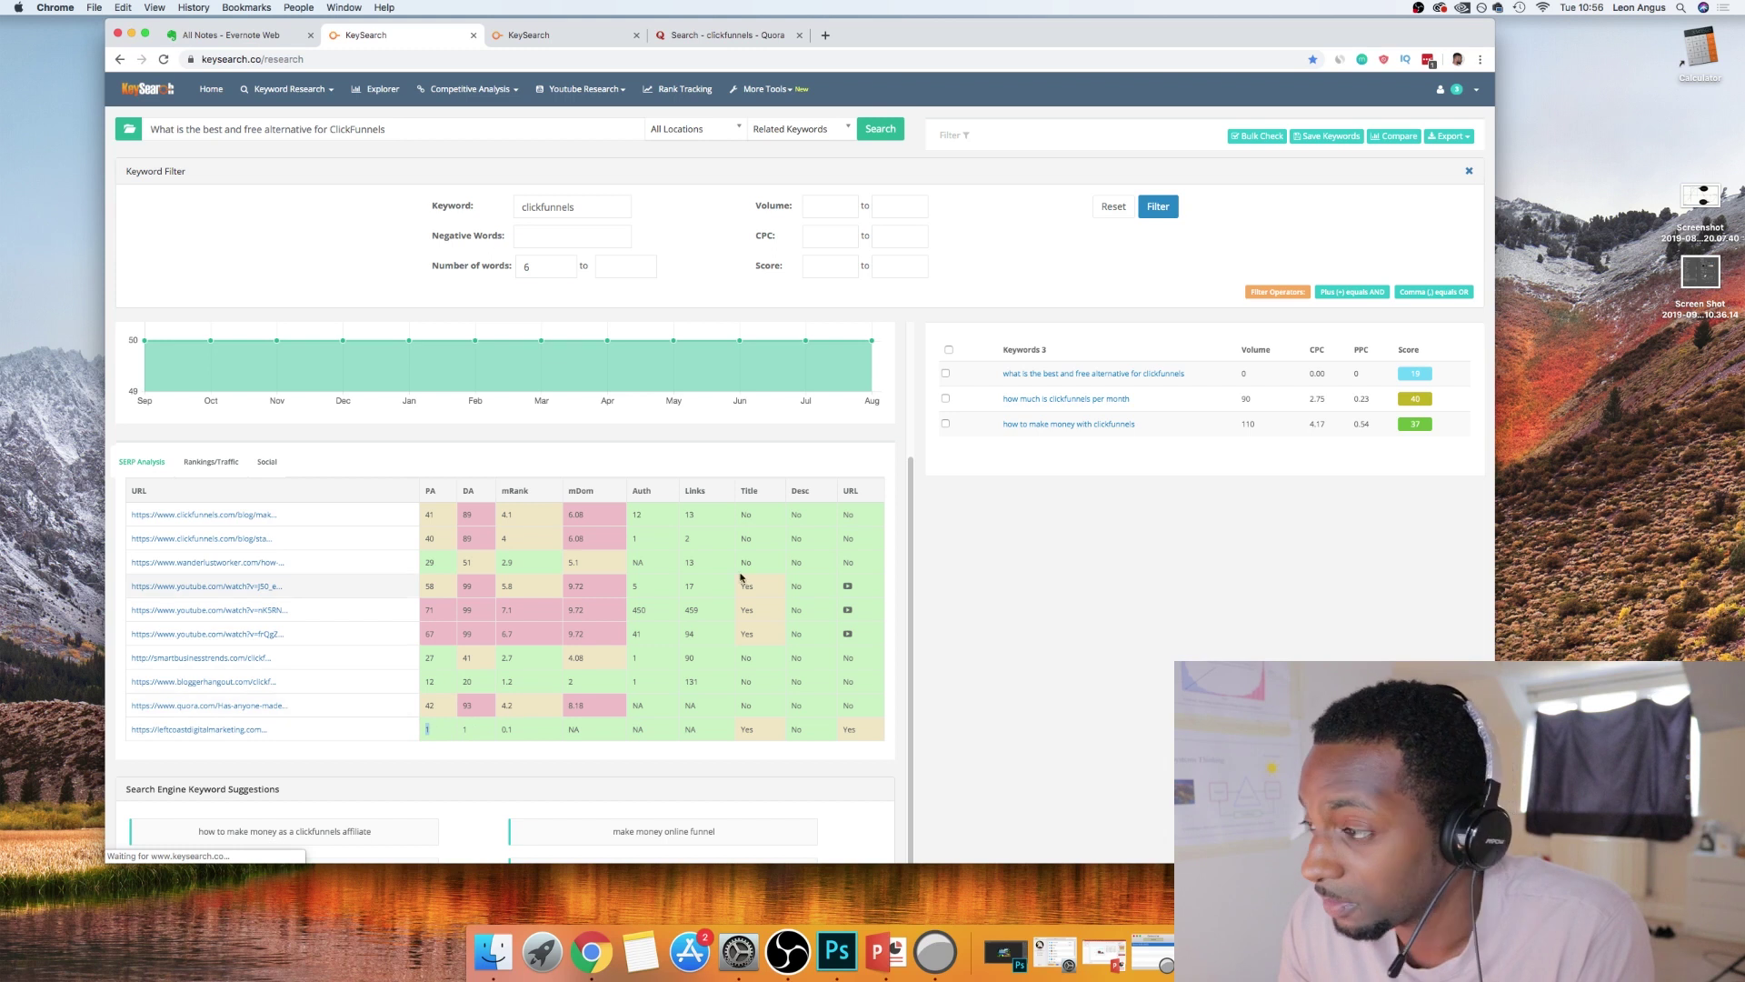
Look through the clickfunnels questions on Quora, then review the current search phrase and keyword filter values in KeySearch
{"action": "left_click", "coordinate": [1284, 426]}
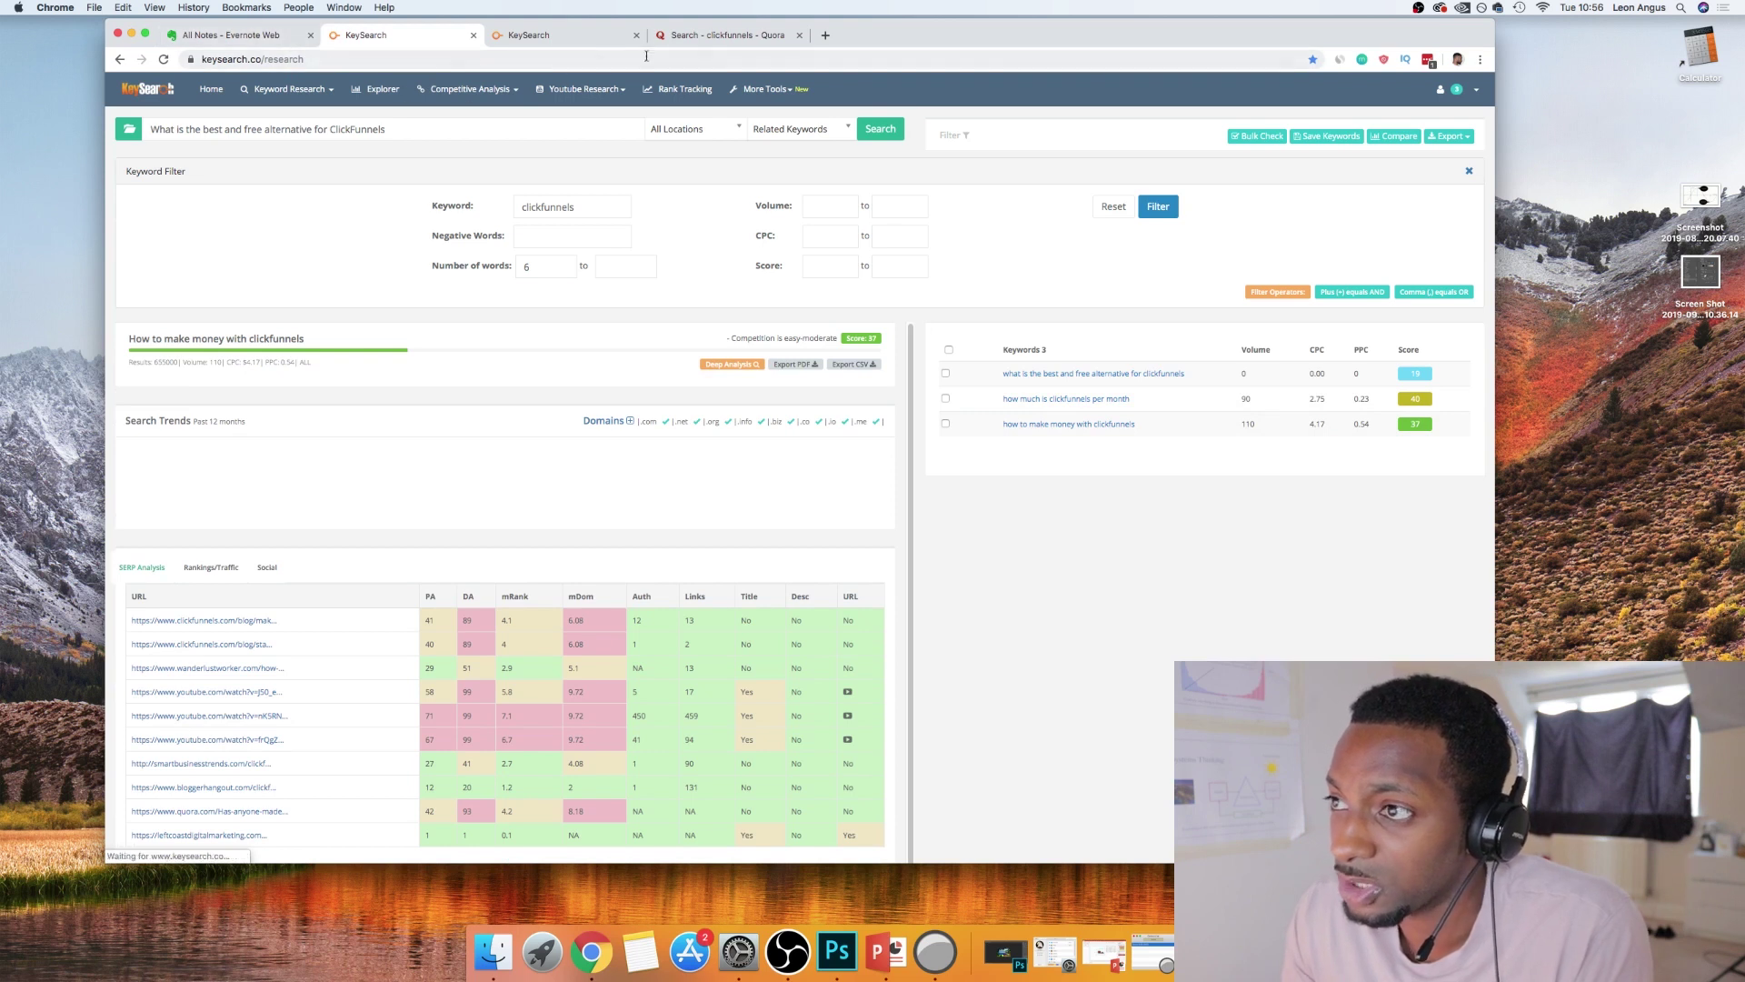
{"action": "left_click", "coordinate": [723, 35]}
{"action": "scroll", "coordinate": [844, 265], "scroll_direction": "down", "scroll_amount": 5}
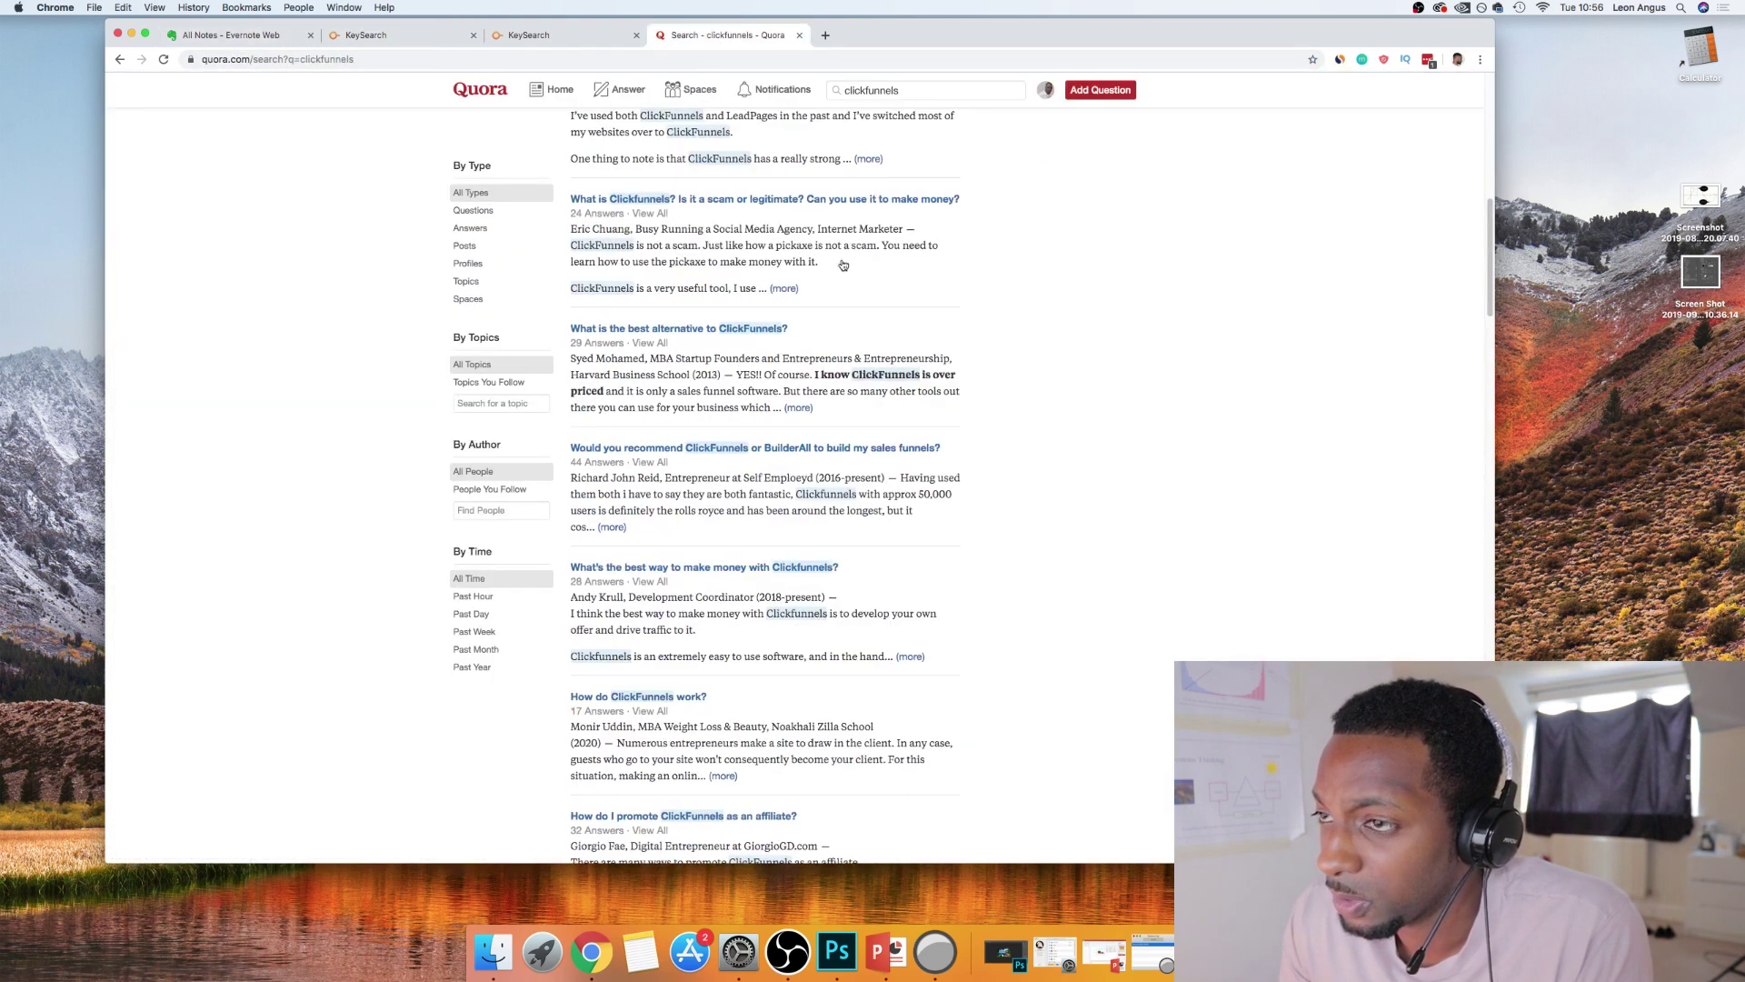
{"action": "left_click", "coordinate": [396, 36]}
{"action": "triple_click", "coordinate": [431, 128]}
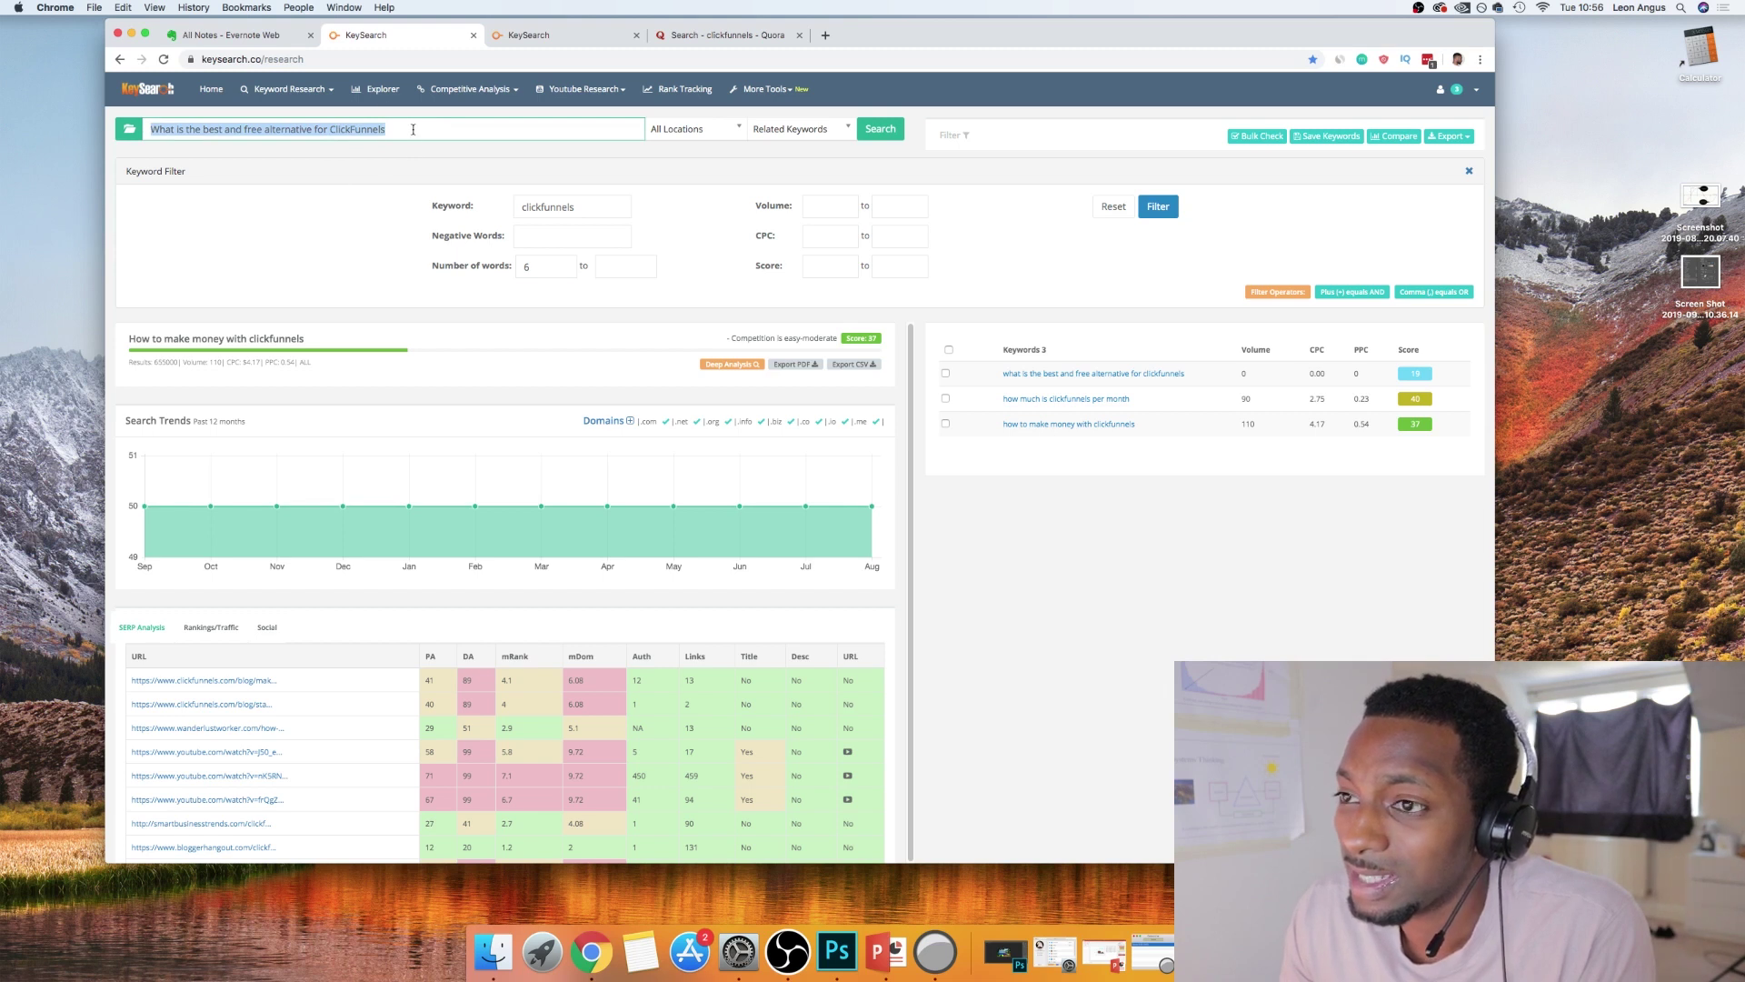
{"action": "left_click_drag", "start_coordinate": [536, 266], "coordinate": [470, 266]}
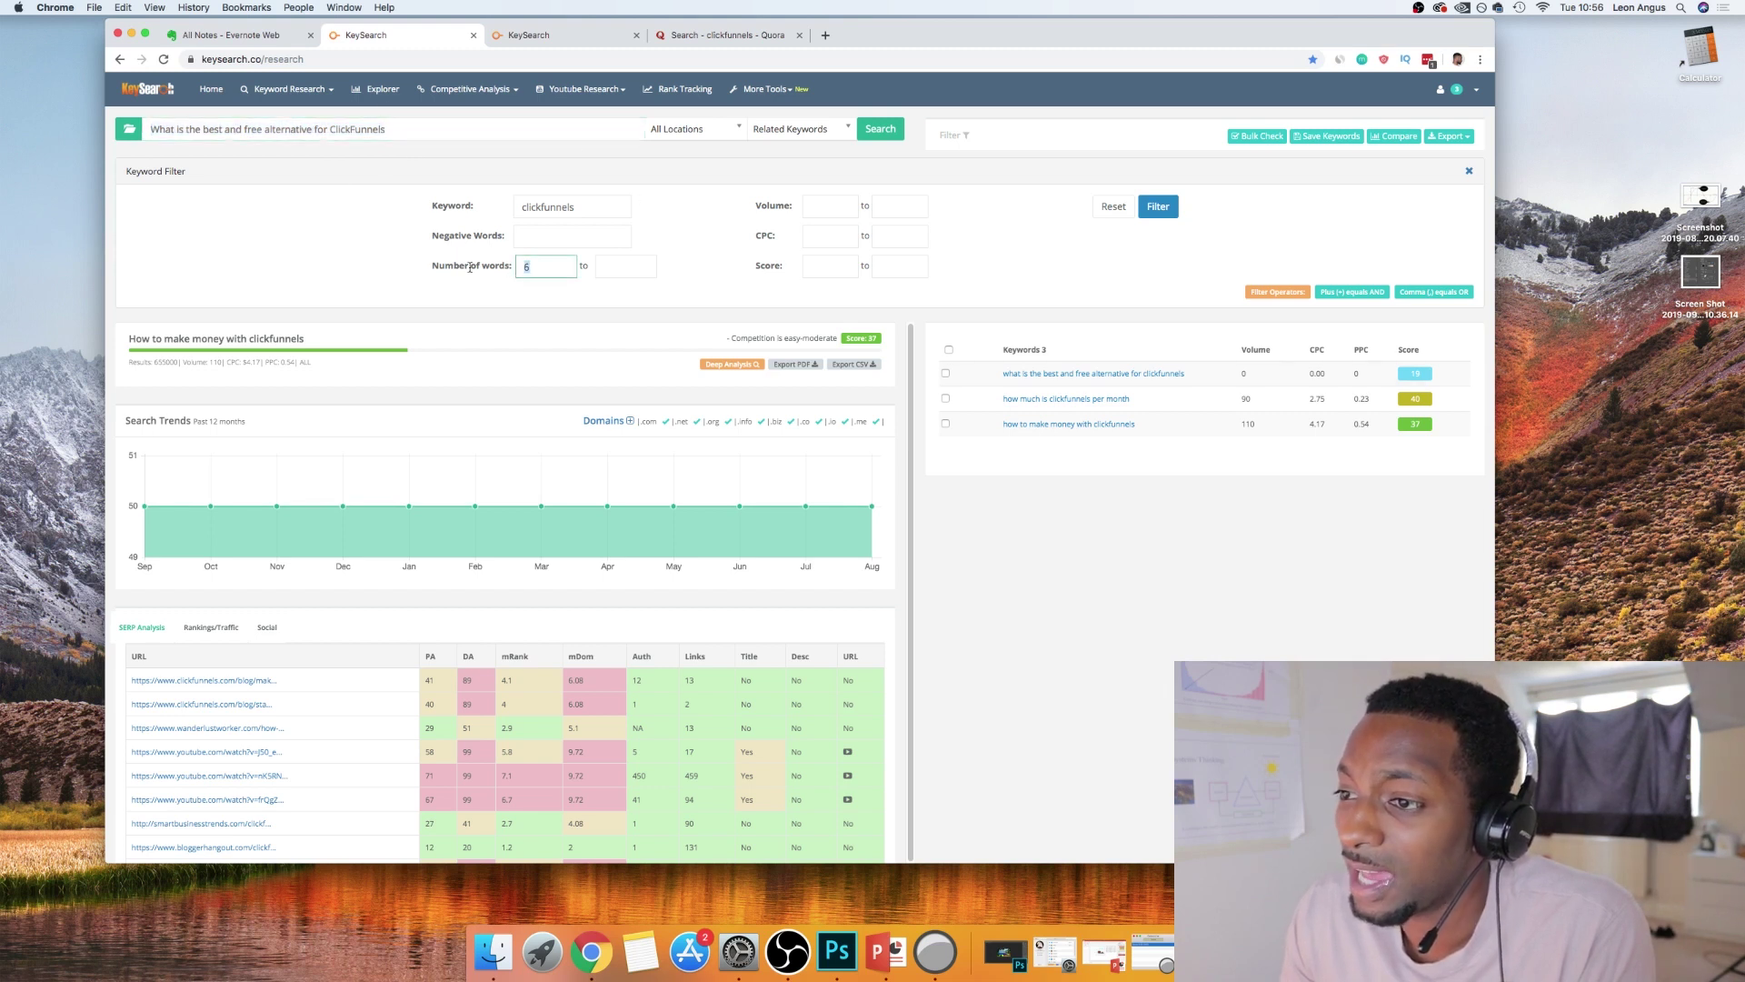
{"action": "left_click_drag", "start_coordinate": [591, 207], "coordinate": [490, 215]}
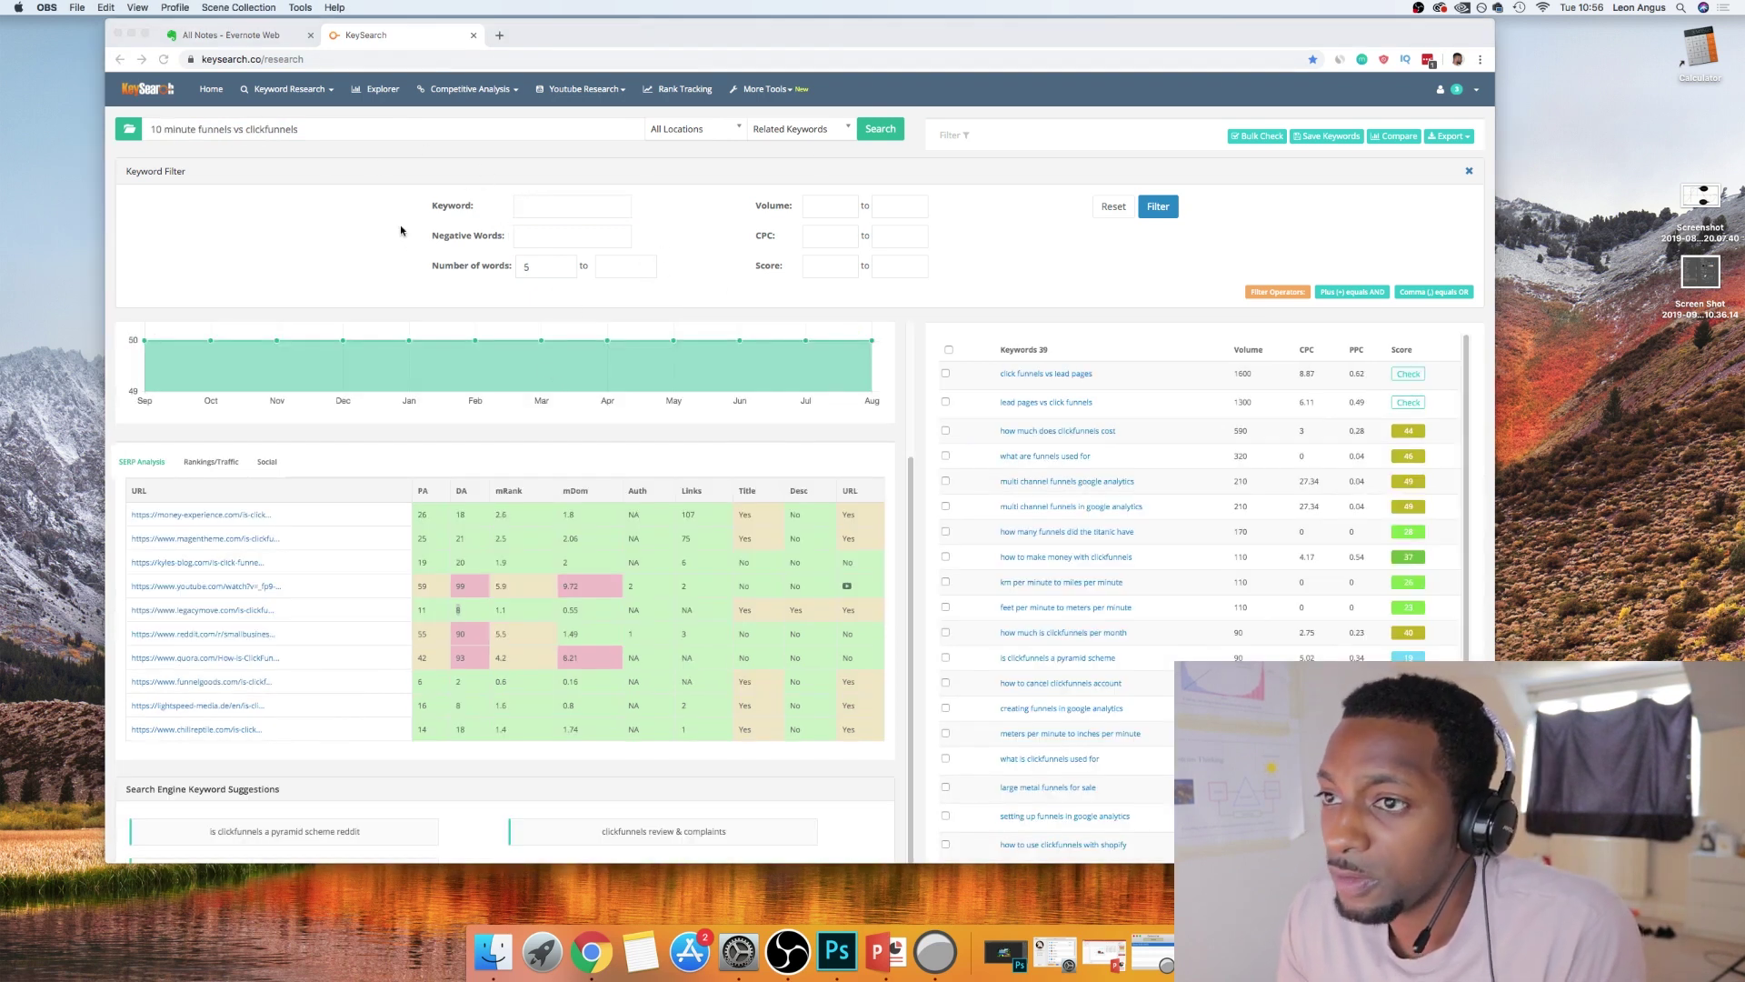
Examine the domain authority of the competitor pages listed in the SERP analysis
{"action": "left_click", "coordinate": [374, 129]}
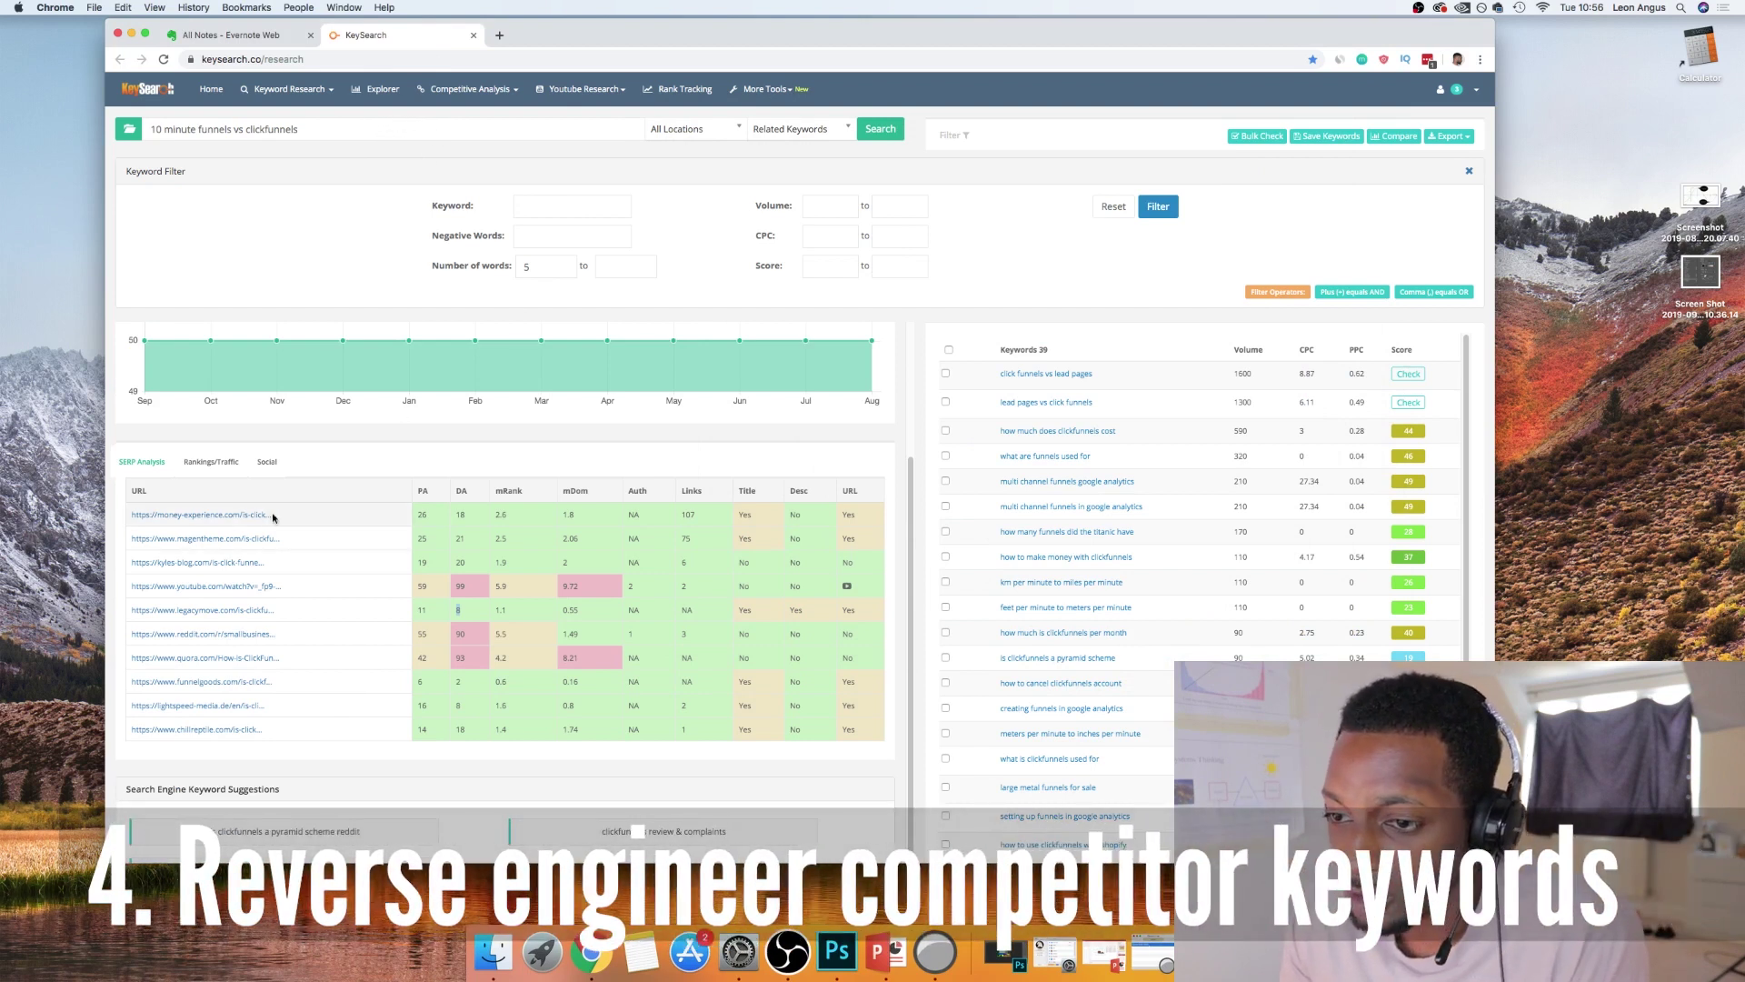
{"action": "double_click", "coordinate": [460, 515]}
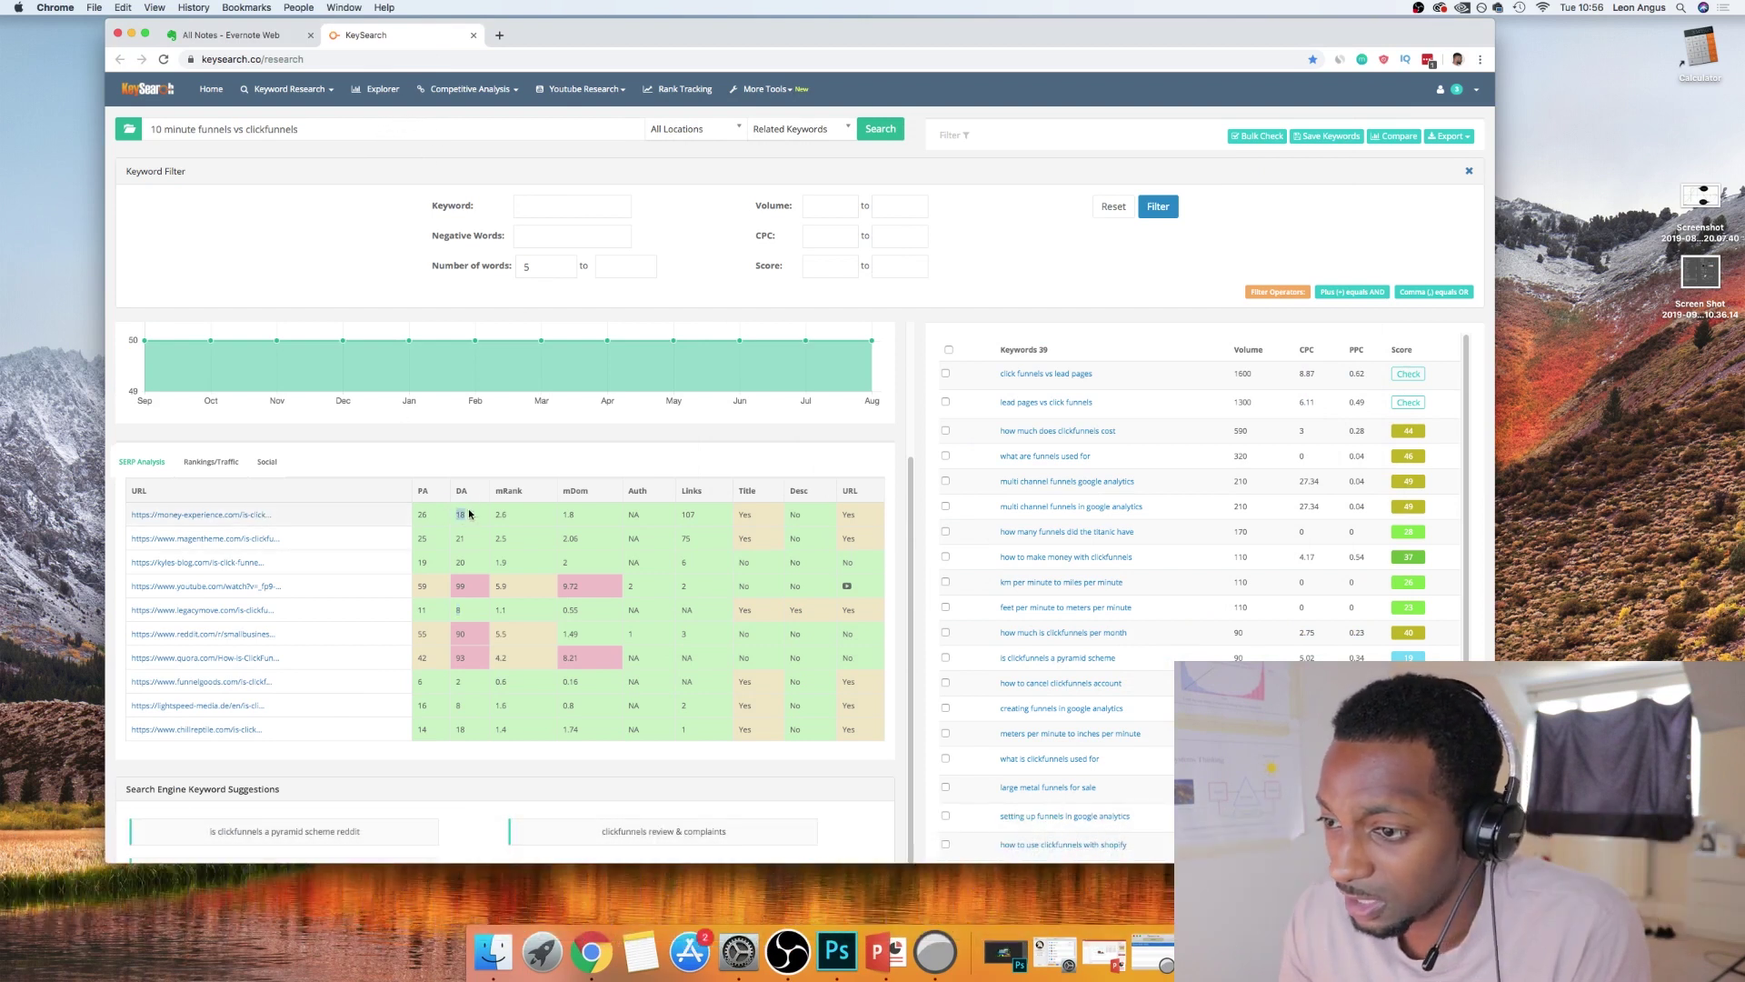
{"action": "double_click", "coordinate": [459, 540]}
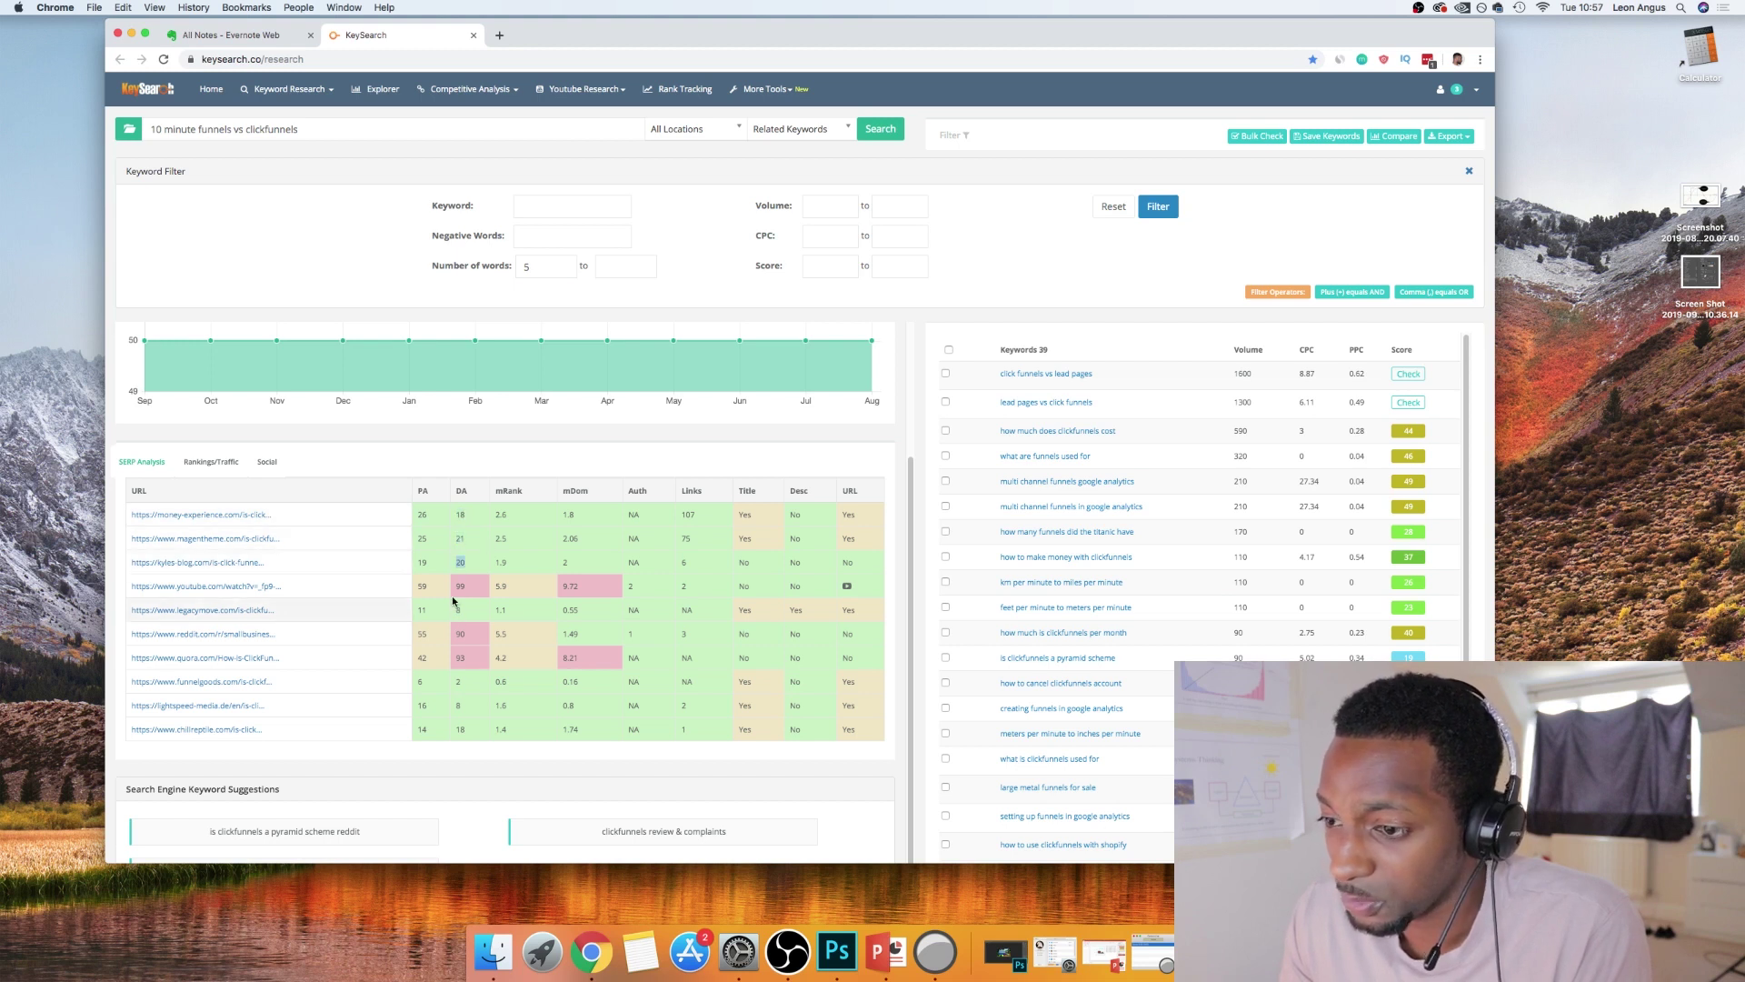
{"action": "double_click", "coordinate": [458, 705]}
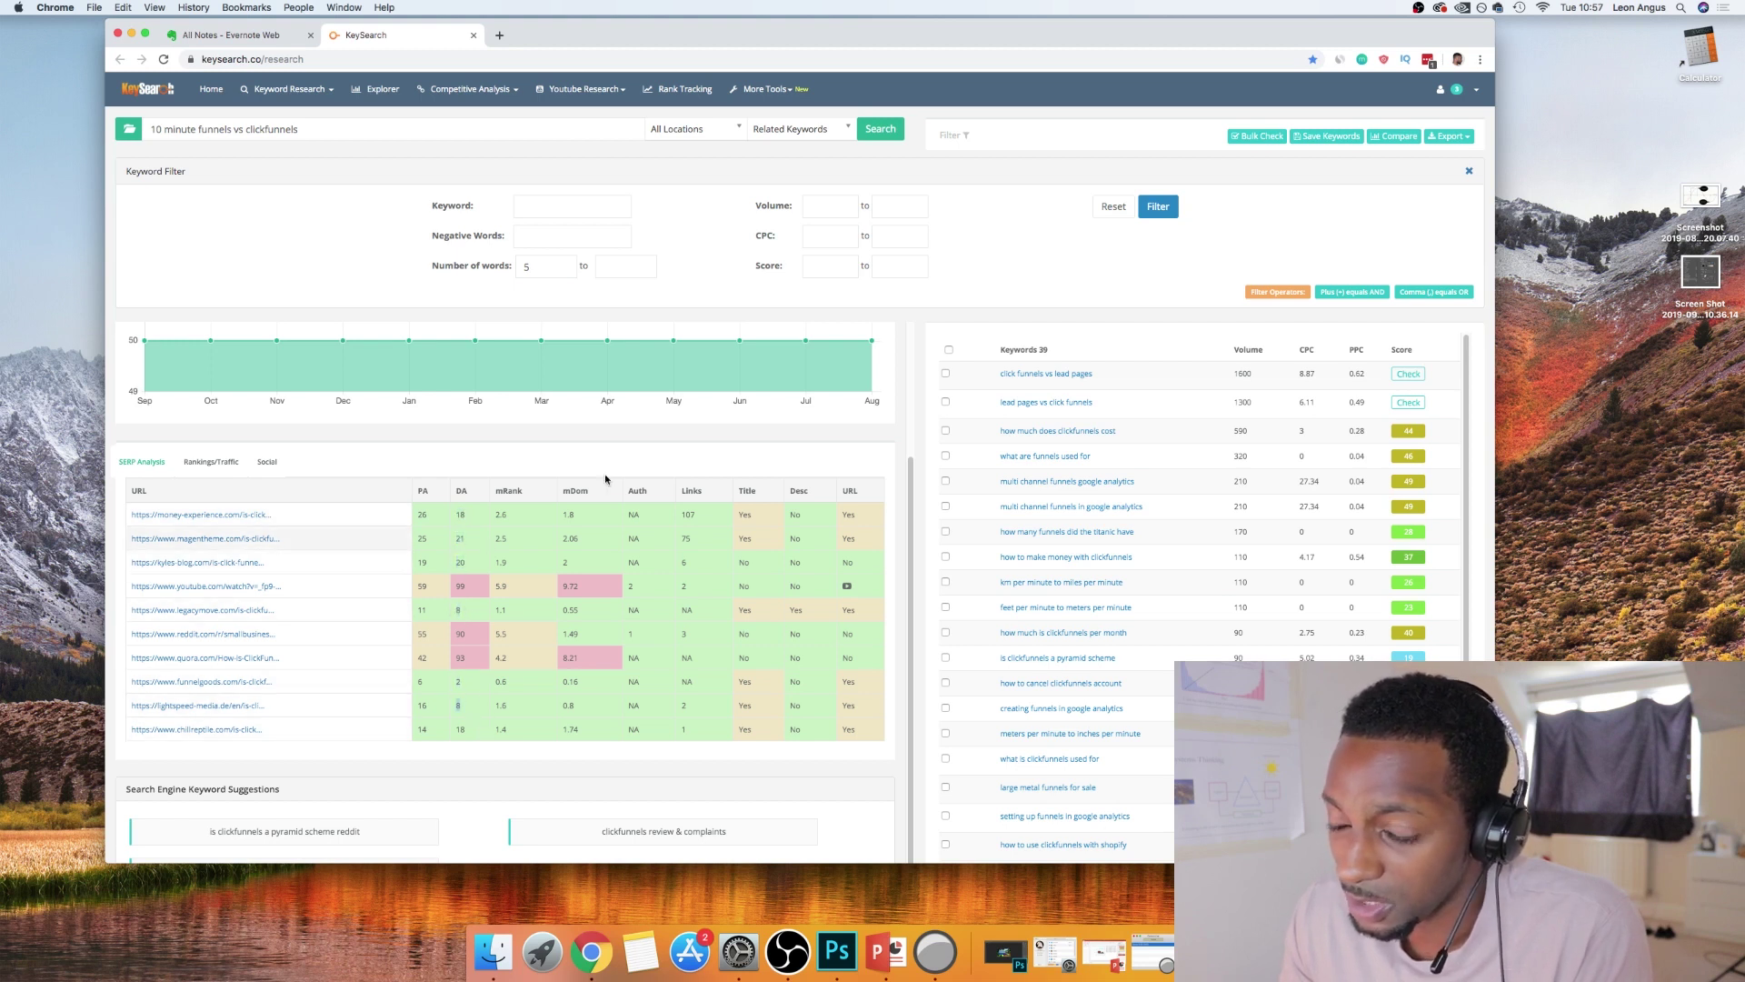
Open the Organic Keywords tool and the first two ranking competitor pages, money-experience.com and magentheme.com, in separate tabs
{"action": "left_click", "coordinate": [510, 93]}
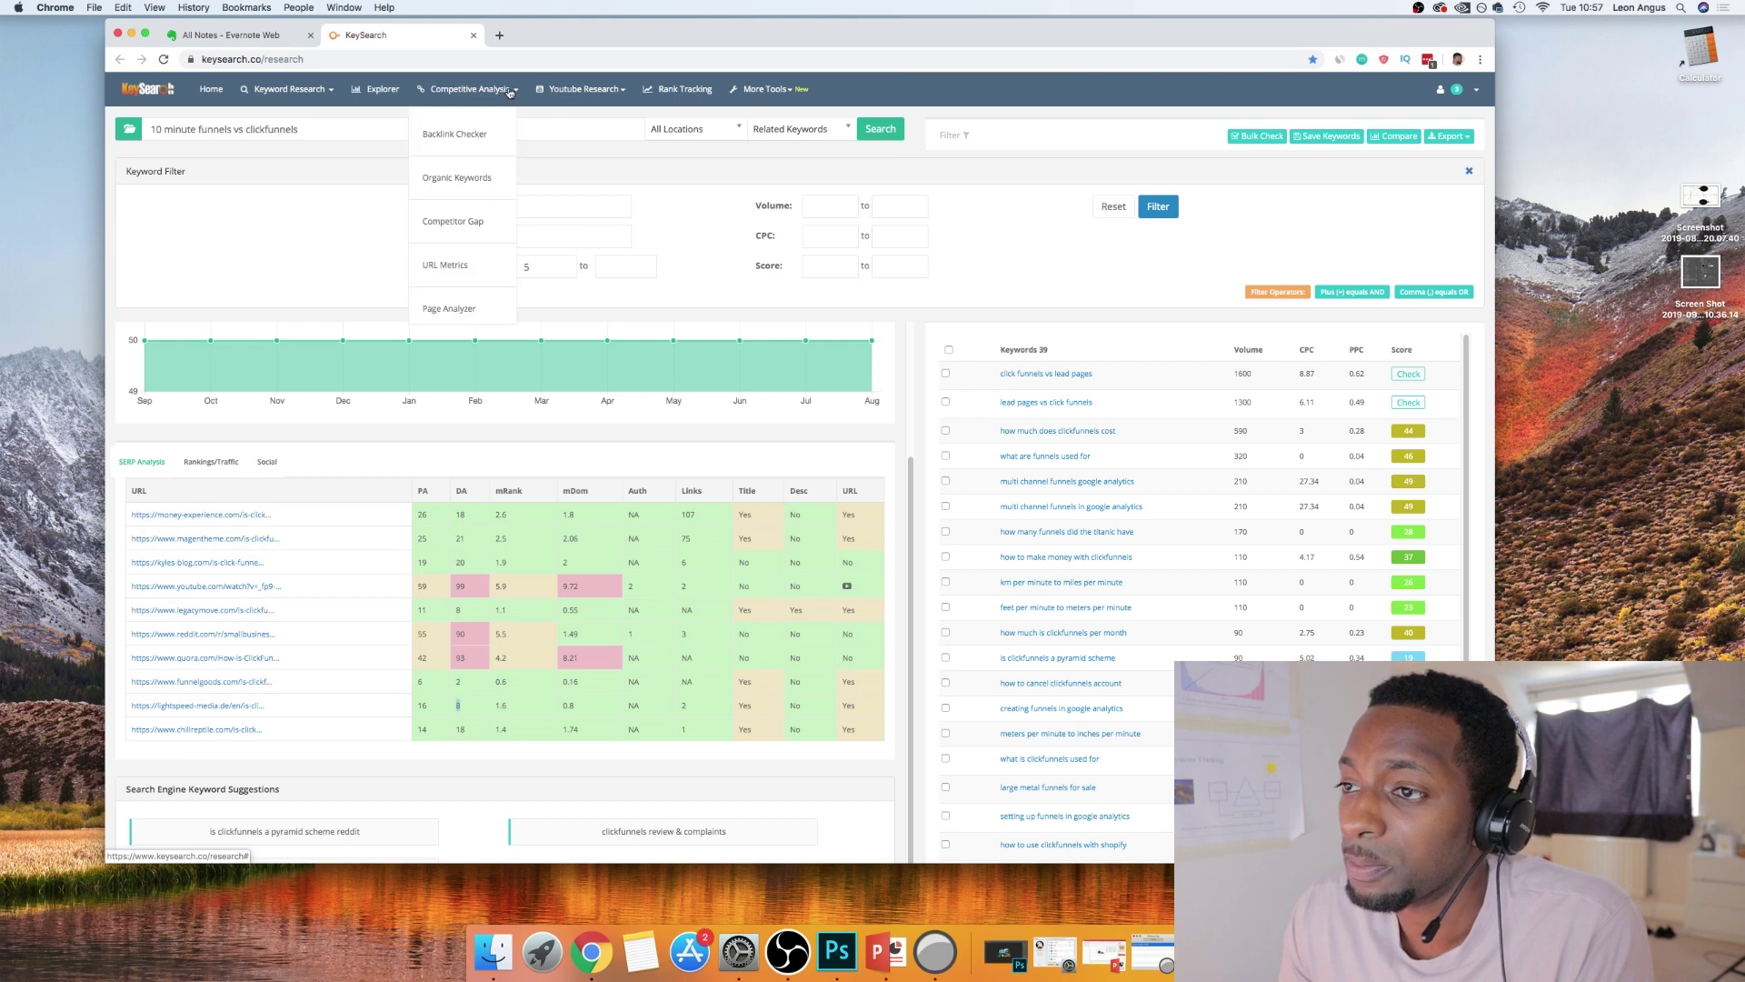
{"action": "left_click", "coordinate": [457, 178], "text": "super"}
{"action": "left_click", "coordinate": [549, 38]}
{"action": "left_click", "coordinate": [420, 42]}
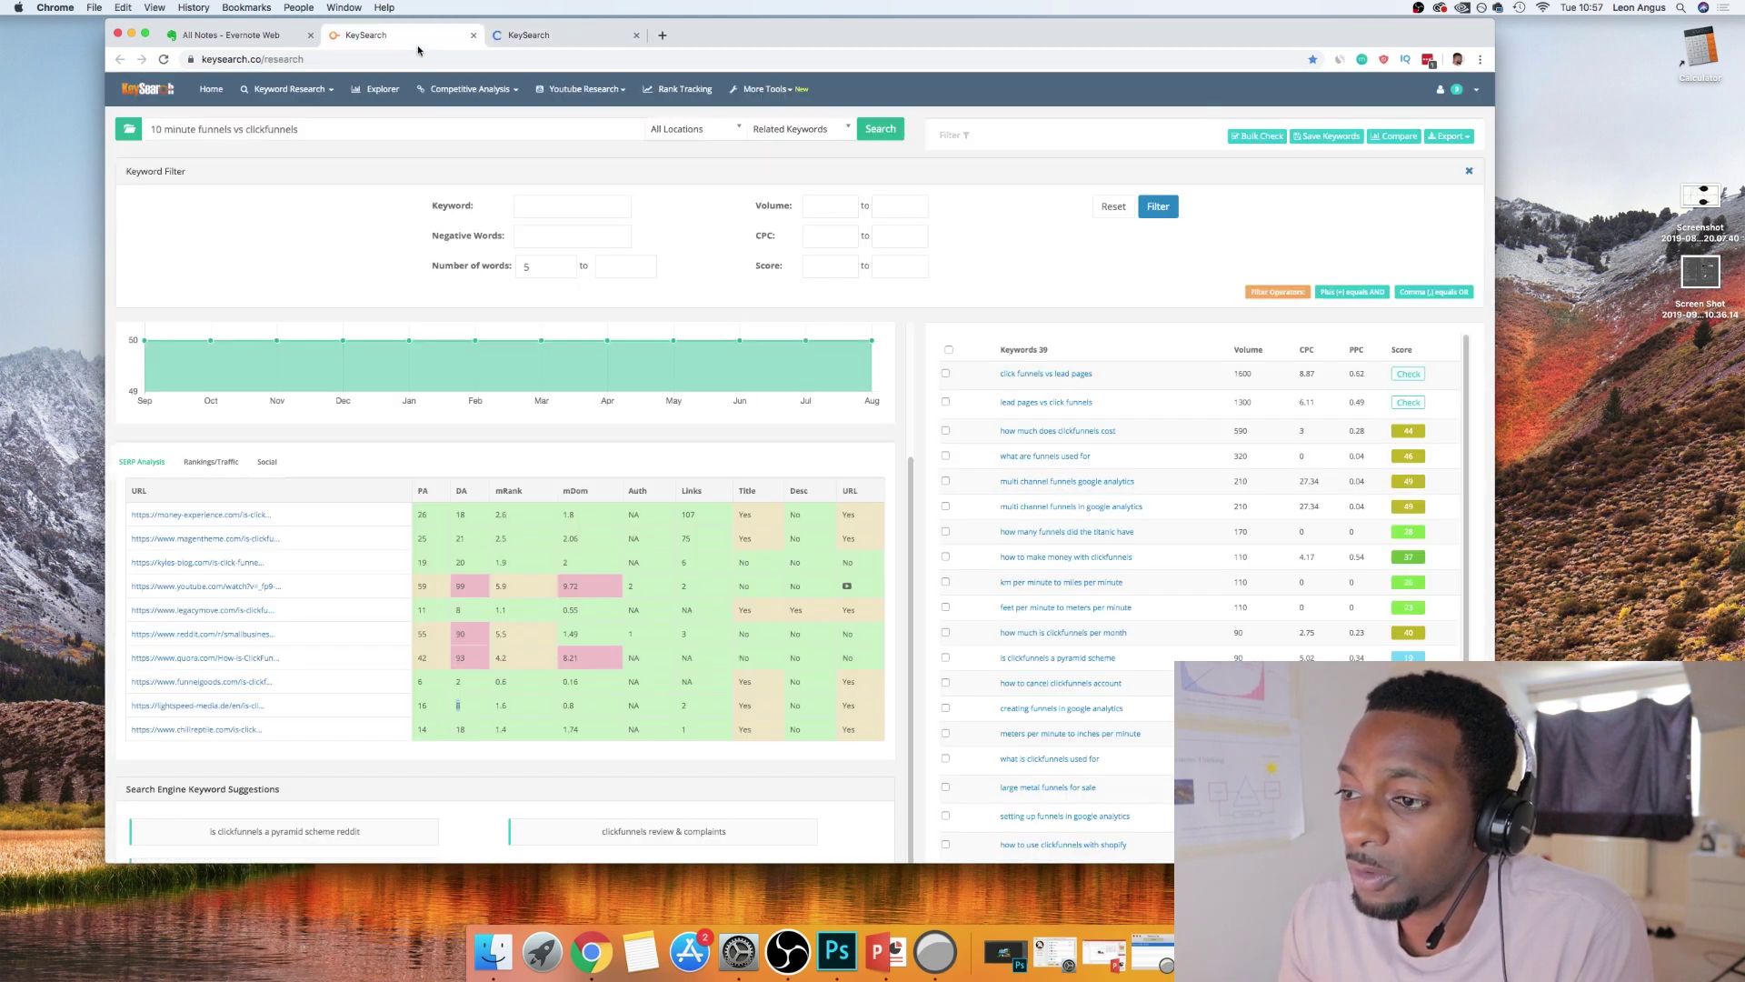
{"action": "left_click", "coordinate": [252, 515], "text": "super"}
{"action": "left_click", "coordinate": [233, 538], "text": "super"}
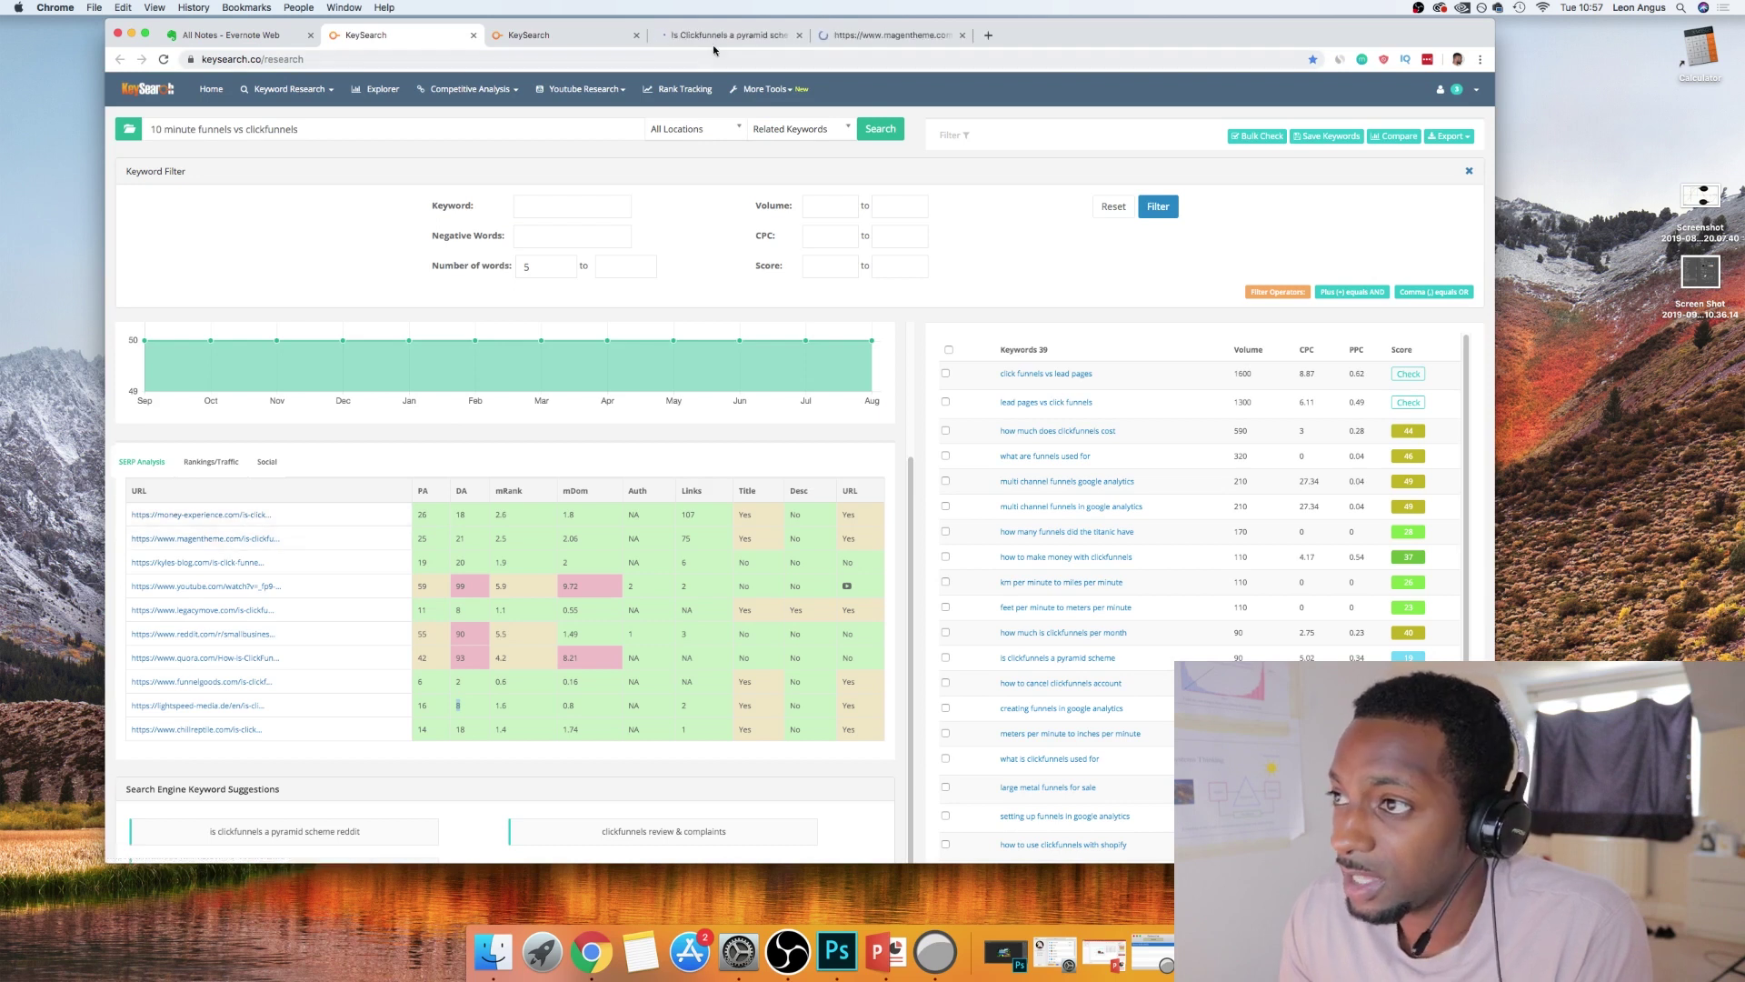
{"action": "key", "text": "ctrl+Tab"}
{"action": "left_click", "coordinate": [504, 55]}
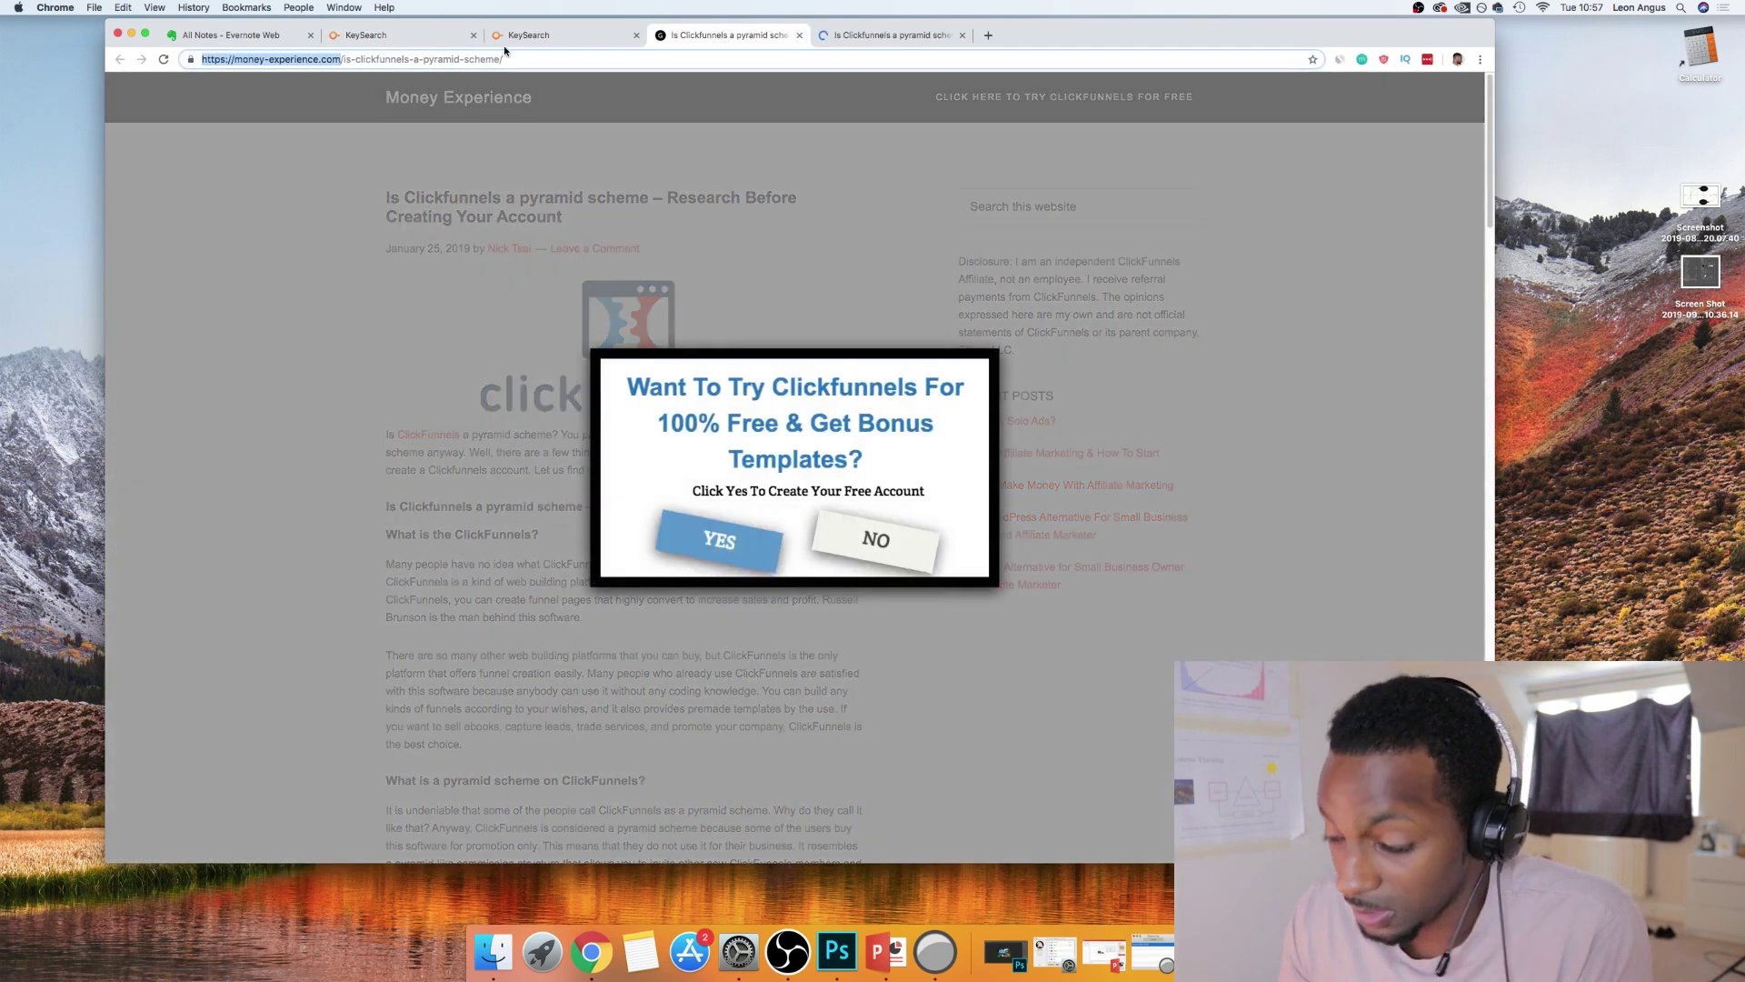
{"action": "key", "text": "super+c"}
{"action": "left_click", "coordinate": [527, 35]}
{"action": "left_click", "coordinate": [586, 122]}
{"action": "key", "text": "super+v"}
{"action": "left_click", "coordinate": [772, 136]}
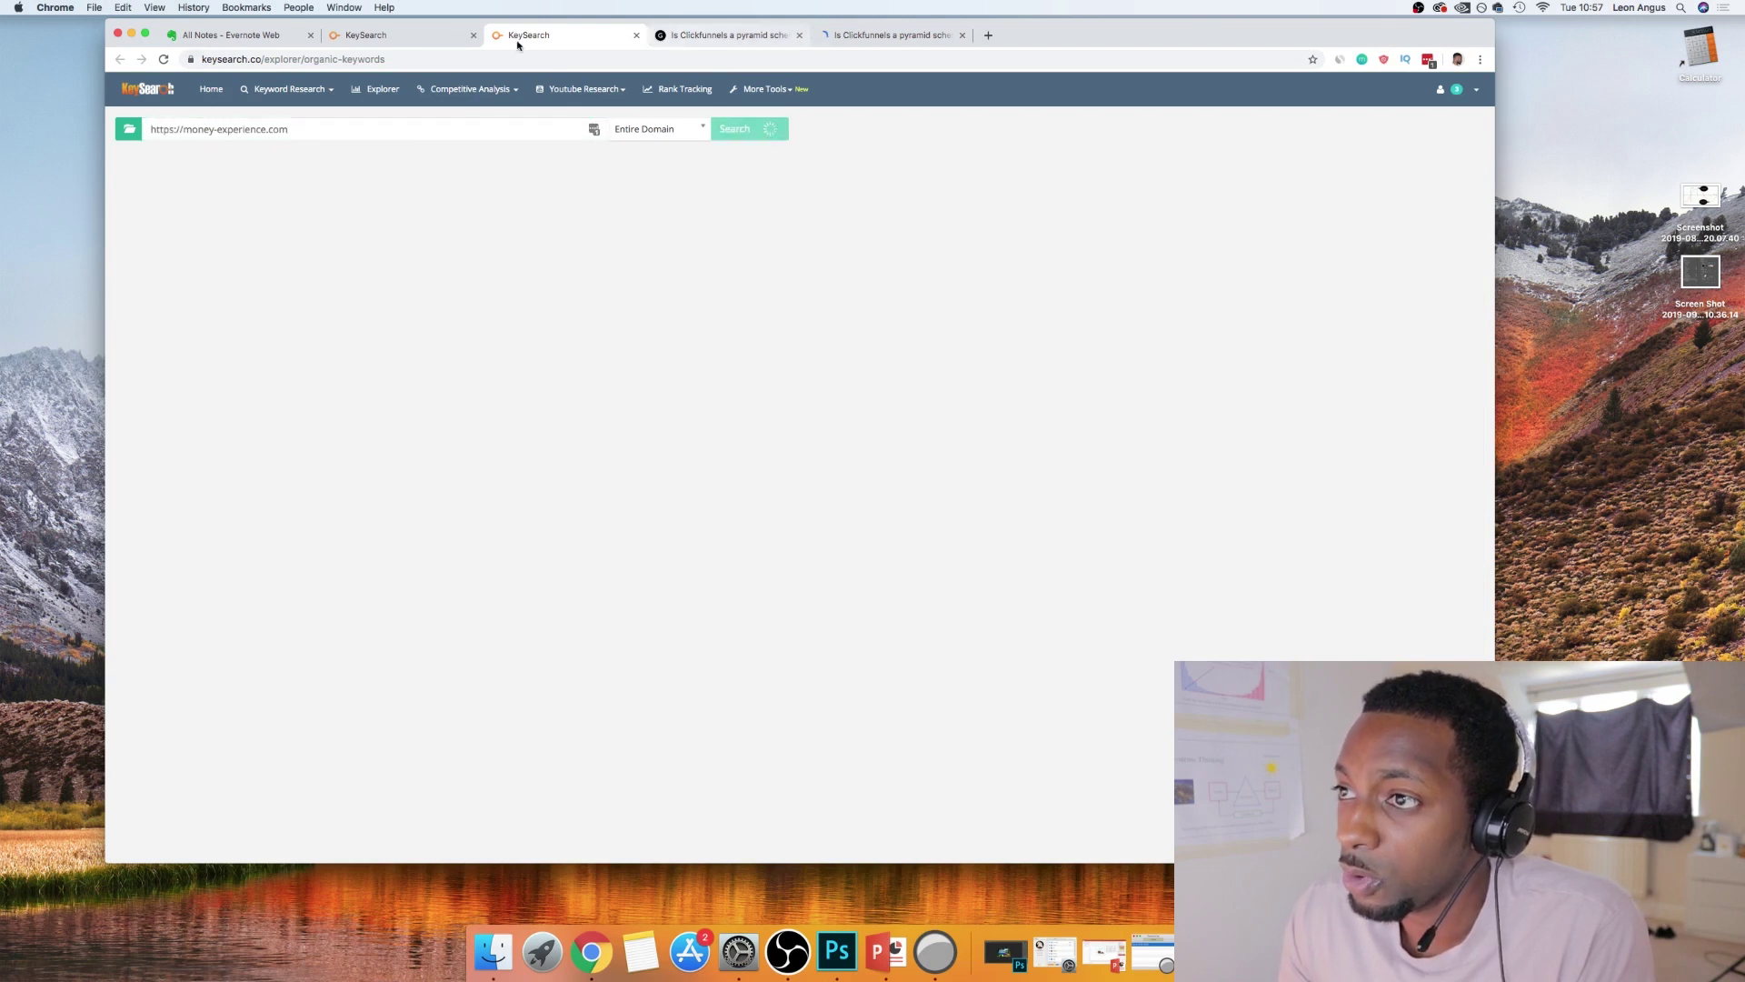
Recheck the domain authority of the first two ranking competitors and revisit the money-experience.com page
{"action": "left_click", "coordinate": [406, 43]}
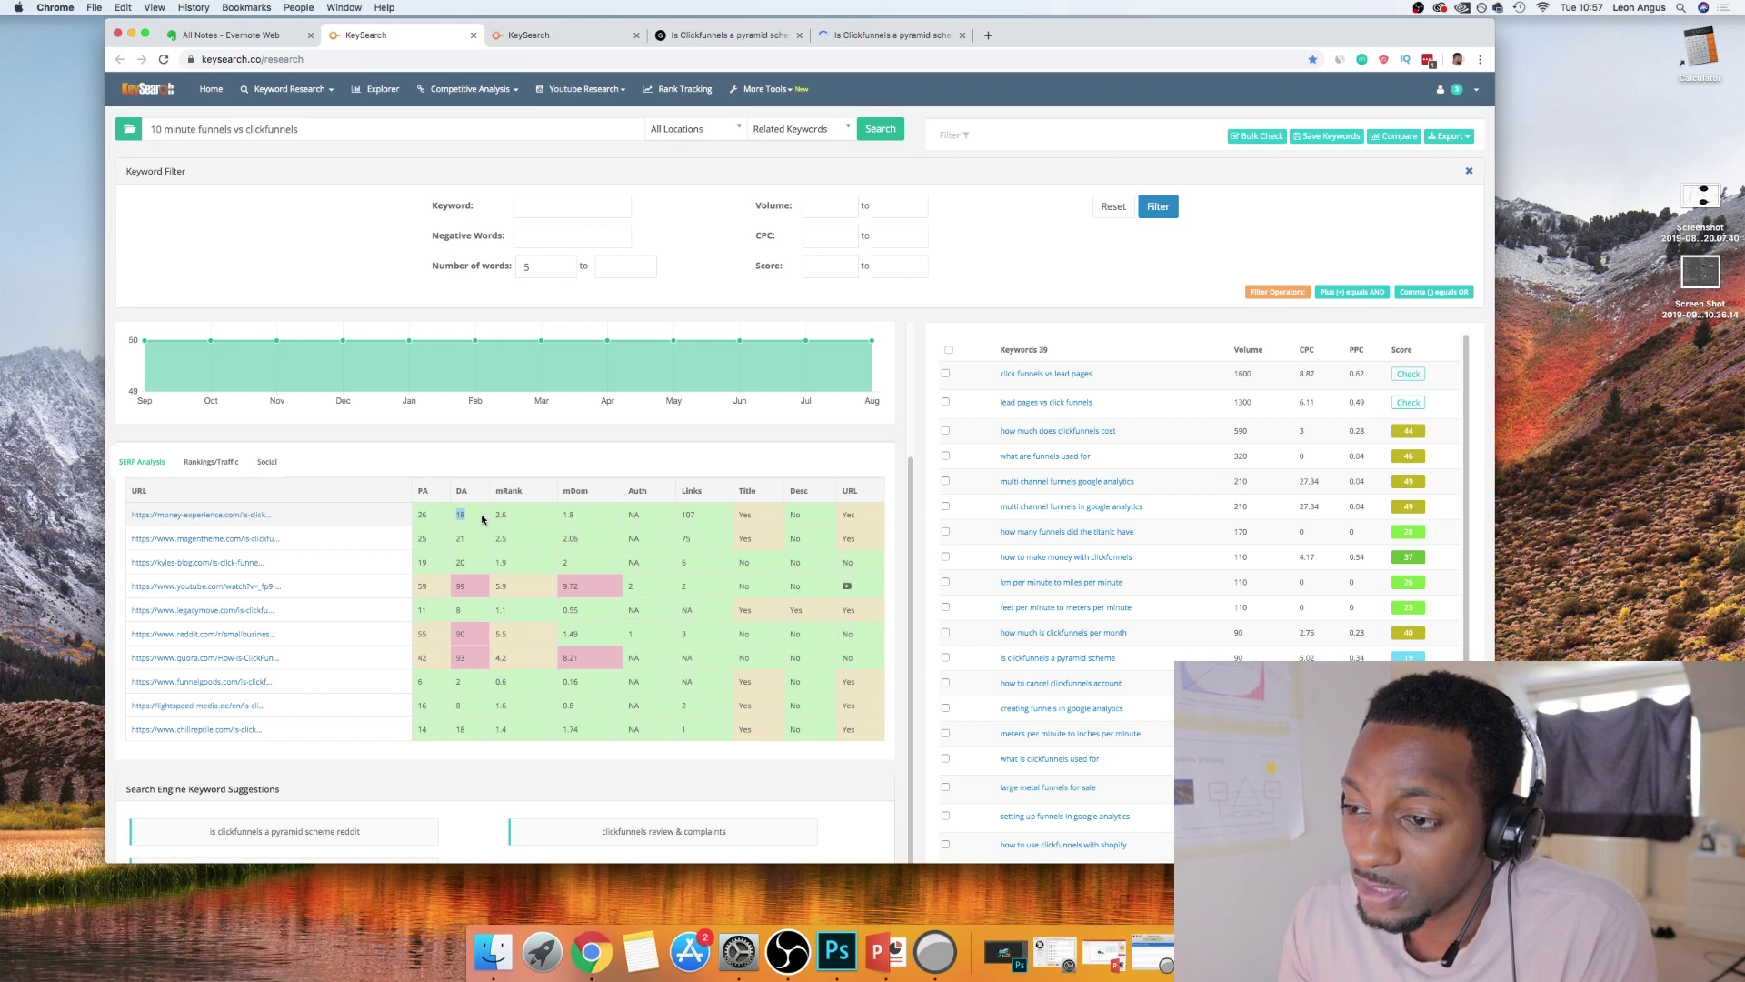
{"action": "left_click", "coordinate": [457, 538]}
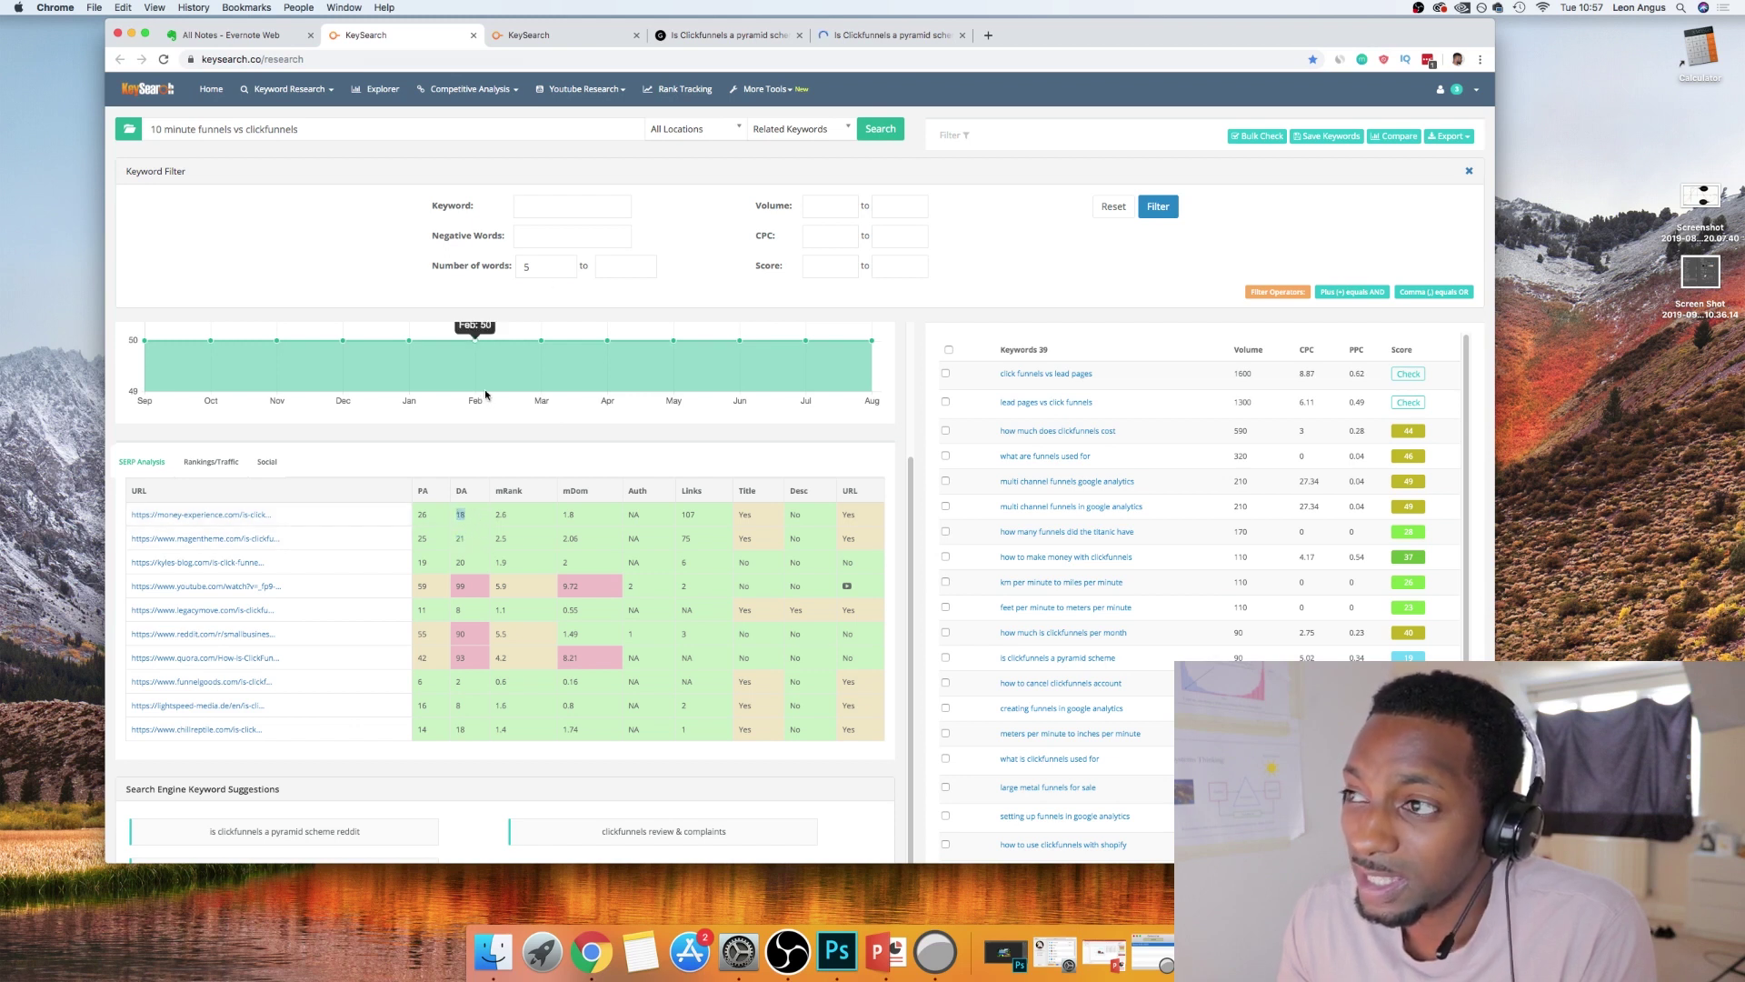
{"action": "left_click", "coordinate": [717, 37]}
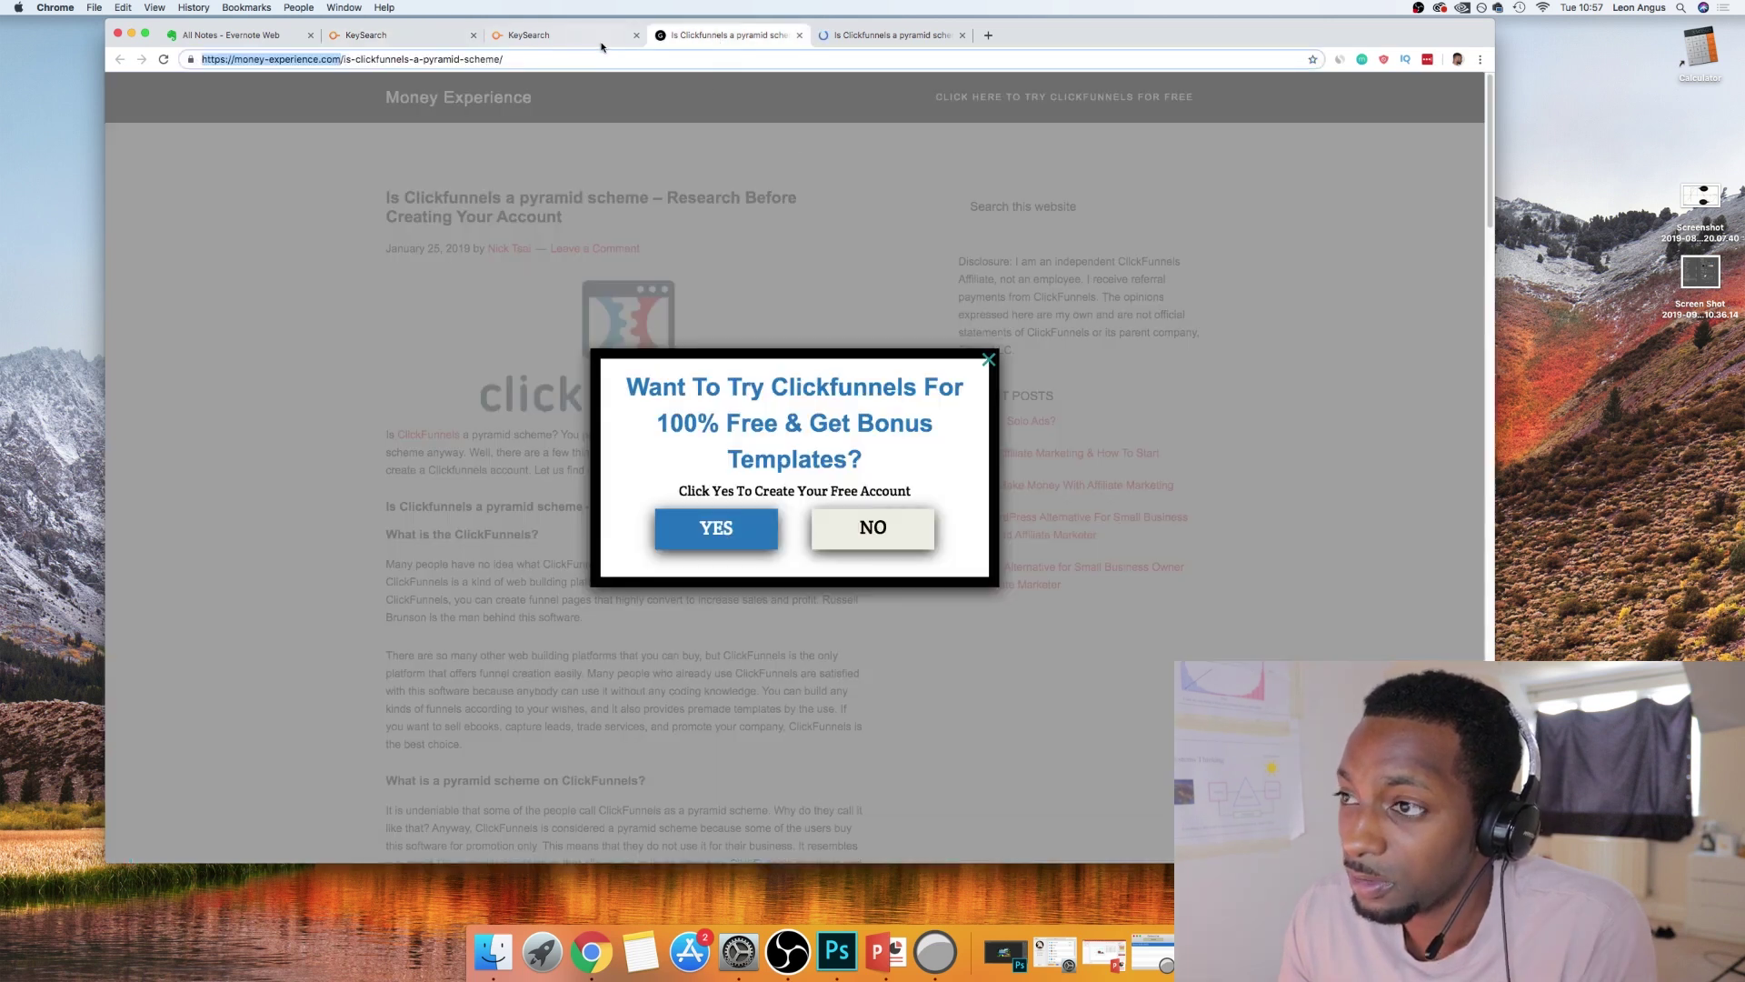
Close the money-experience.com page and copy "clickfunnels discount" from that site's organic keyword list
{"action": "left_click", "coordinate": [799, 35]}
{"action": "left_click", "coordinate": [547, 37]}
{"action": "left_click_drag", "start_coordinate": [222, 259], "coordinate": [130, 262]}
{"action": "key", "text": "super+c"}
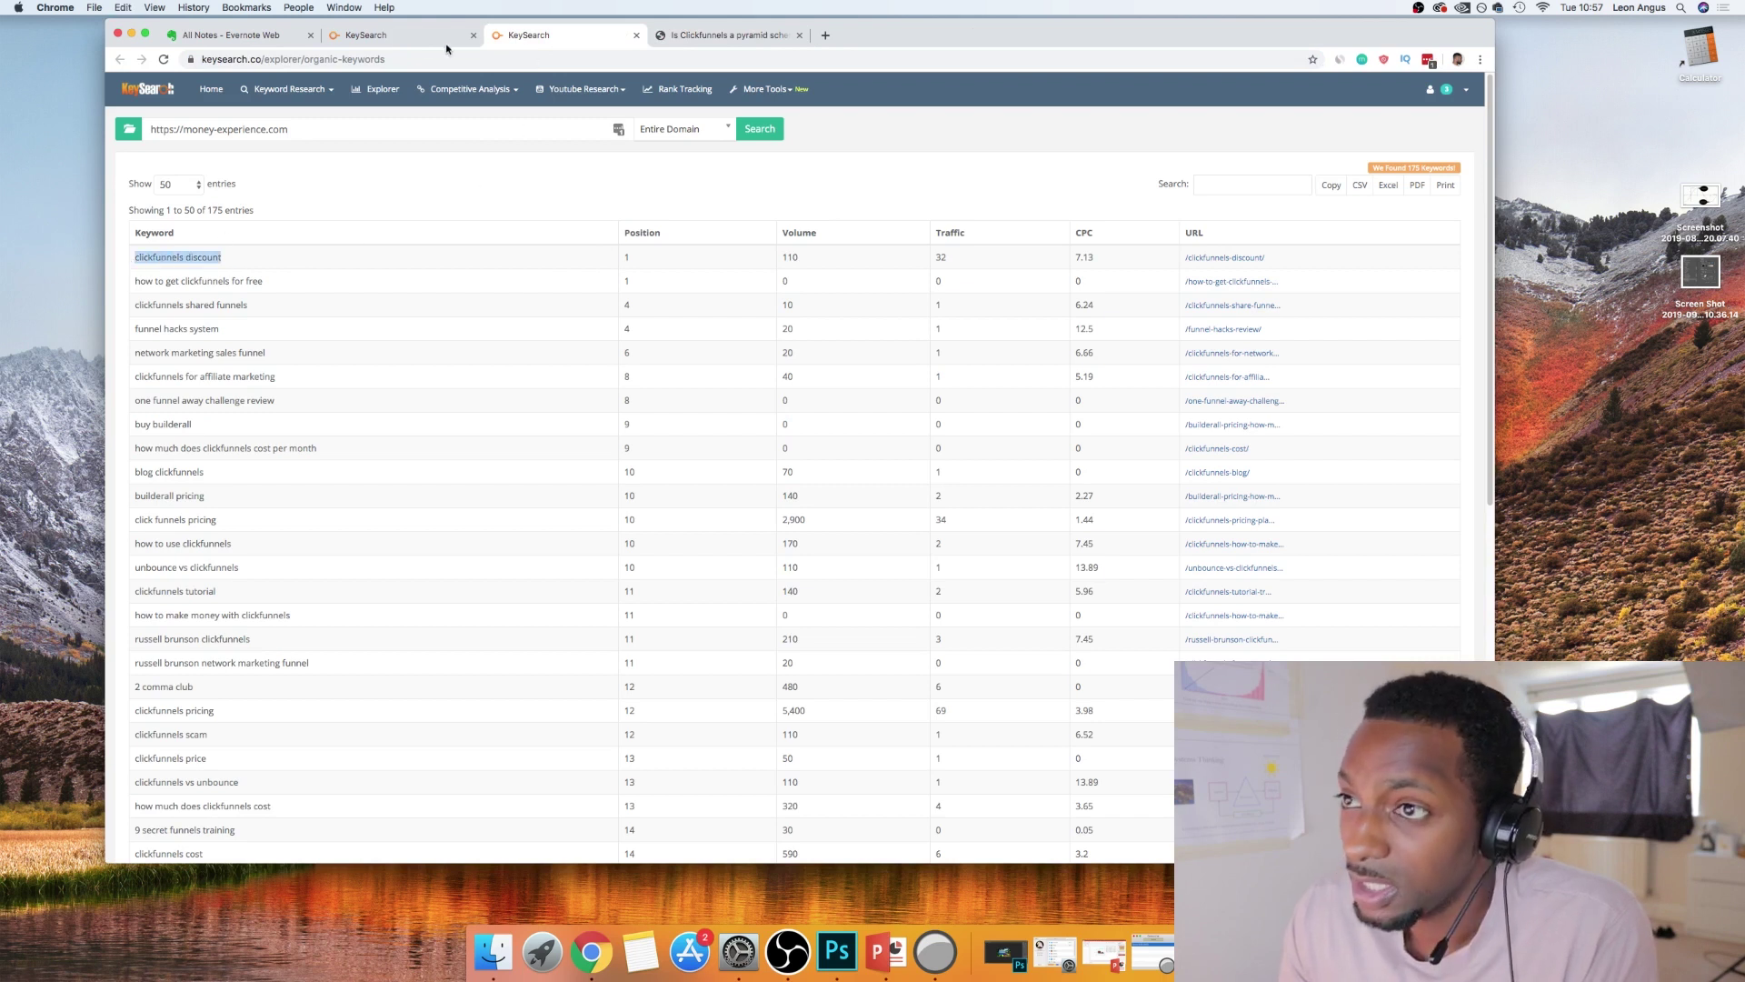
Open another keyword research tab beside the first one and search for "clickfunnels discount" in it
{"action": "left_click", "coordinate": [400, 35]}
{"action": "left_click", "coordinate": [282, 146], "text": "super"}
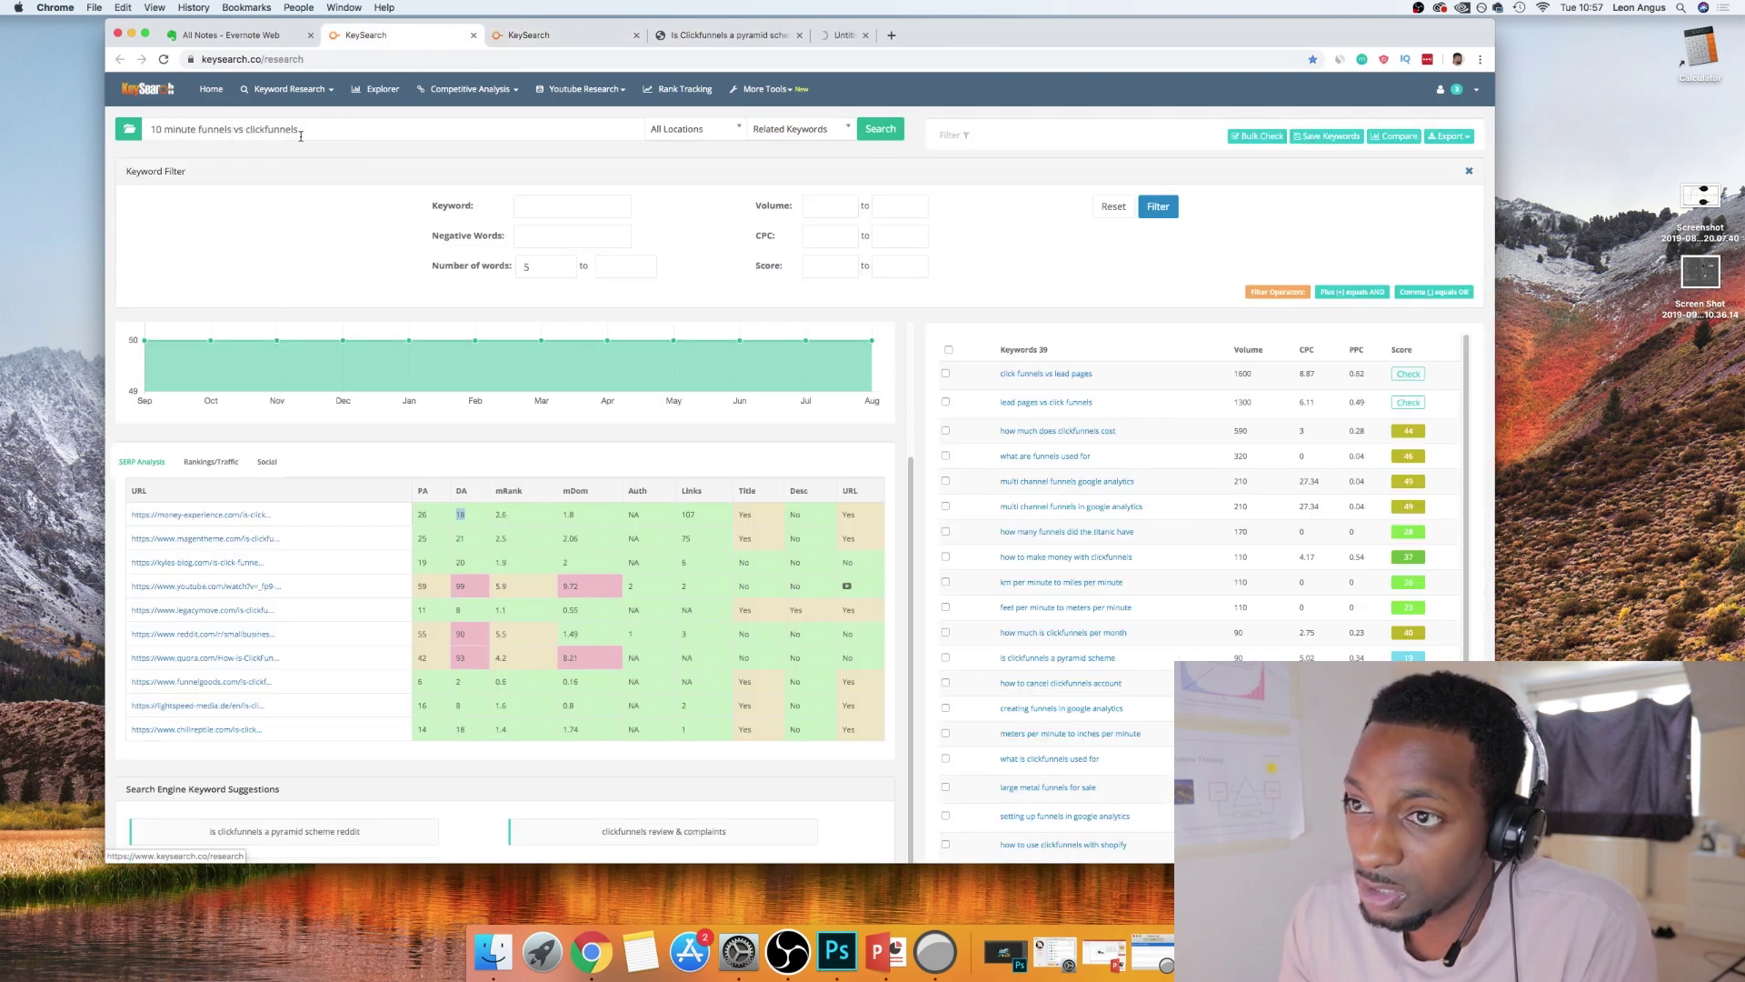
{"action": "left_click", "coordinate": [887, 38]}
{"action": "left_click_drag", "start_coordinate": [887, 38], "coordinate": [550, 46]}
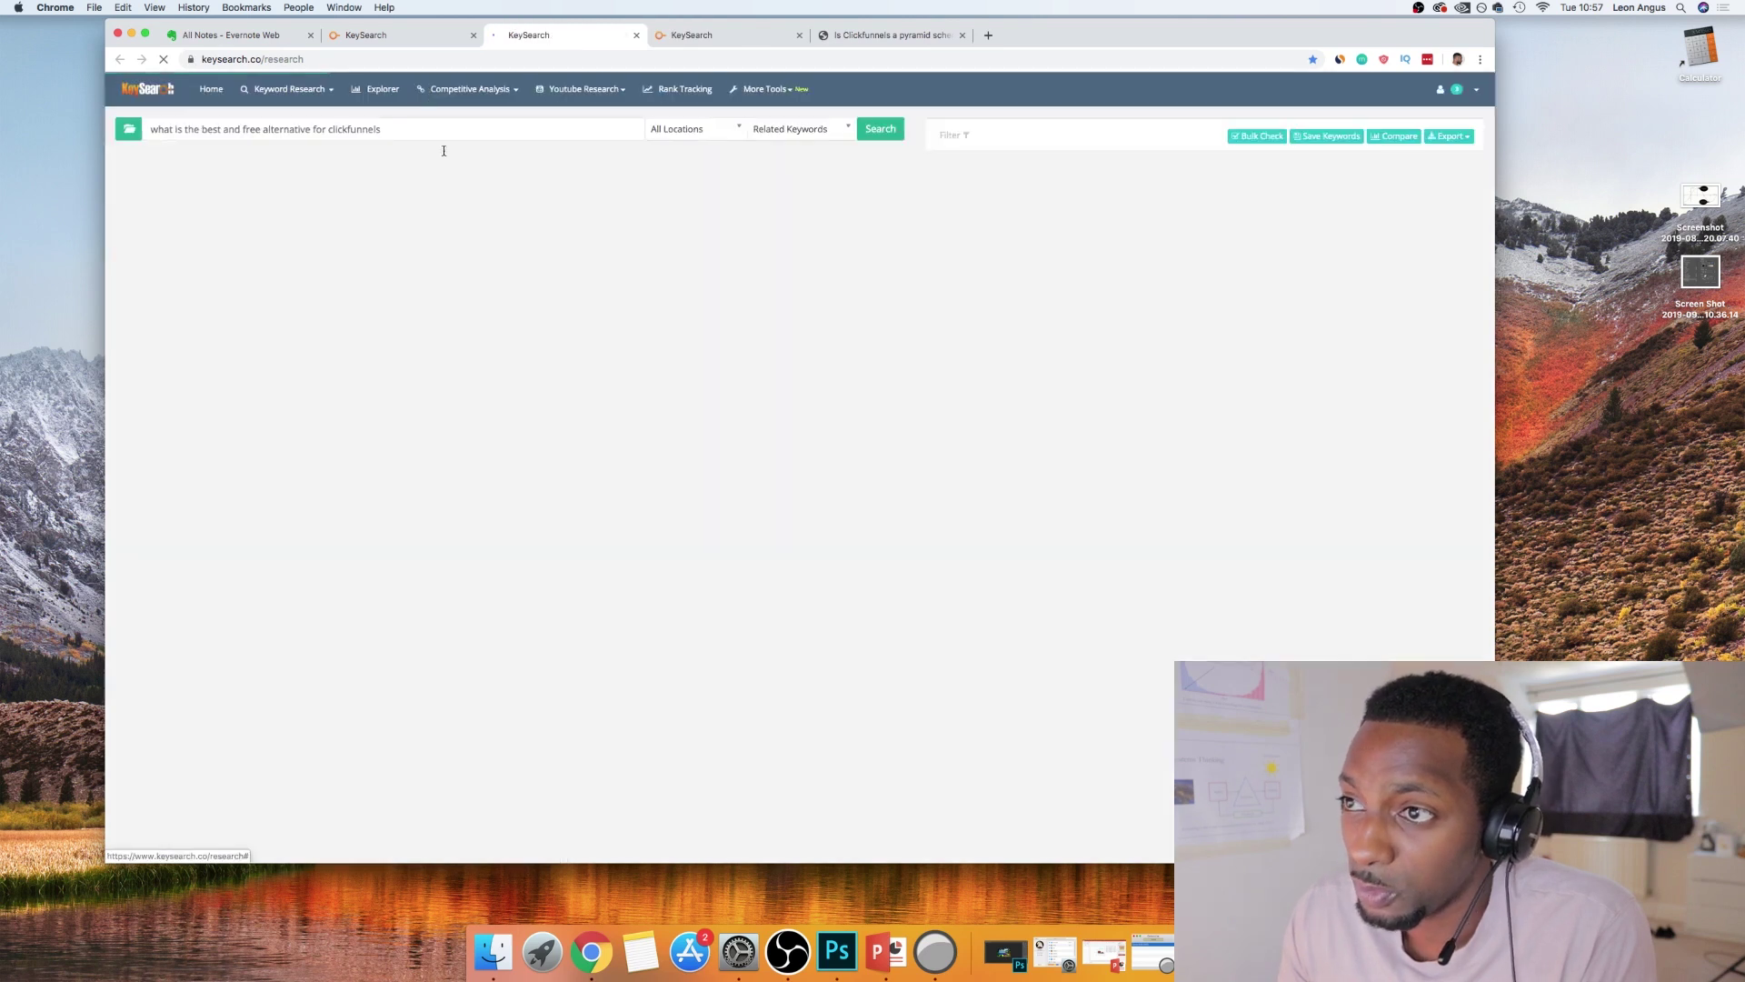
{"action": "triple_click", "coordinate": [432, 134]}
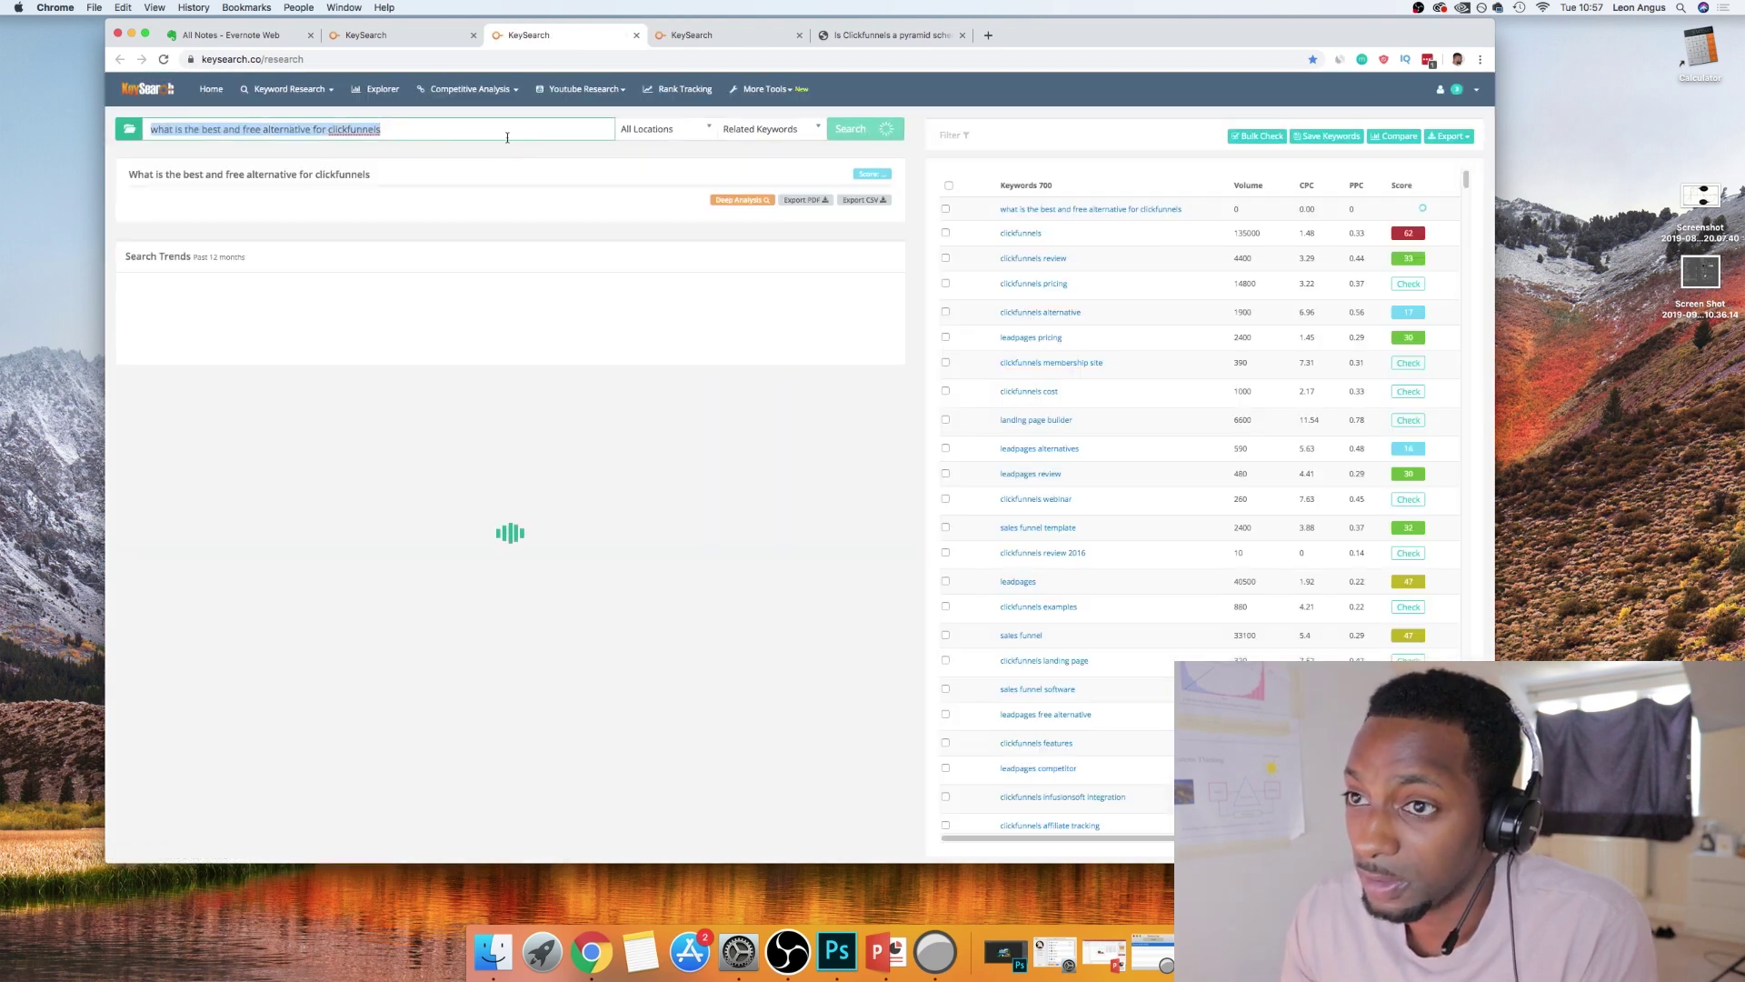
{"action": "type", "text": "clickfunnels discount"}
{"action": "key", "text": "Return"}
Examine the volume and difficulty score of "clickfunnels discount" and the domain authority of its ranking pages
{"action": "key", "text": "ctrl+shift+Tab"}
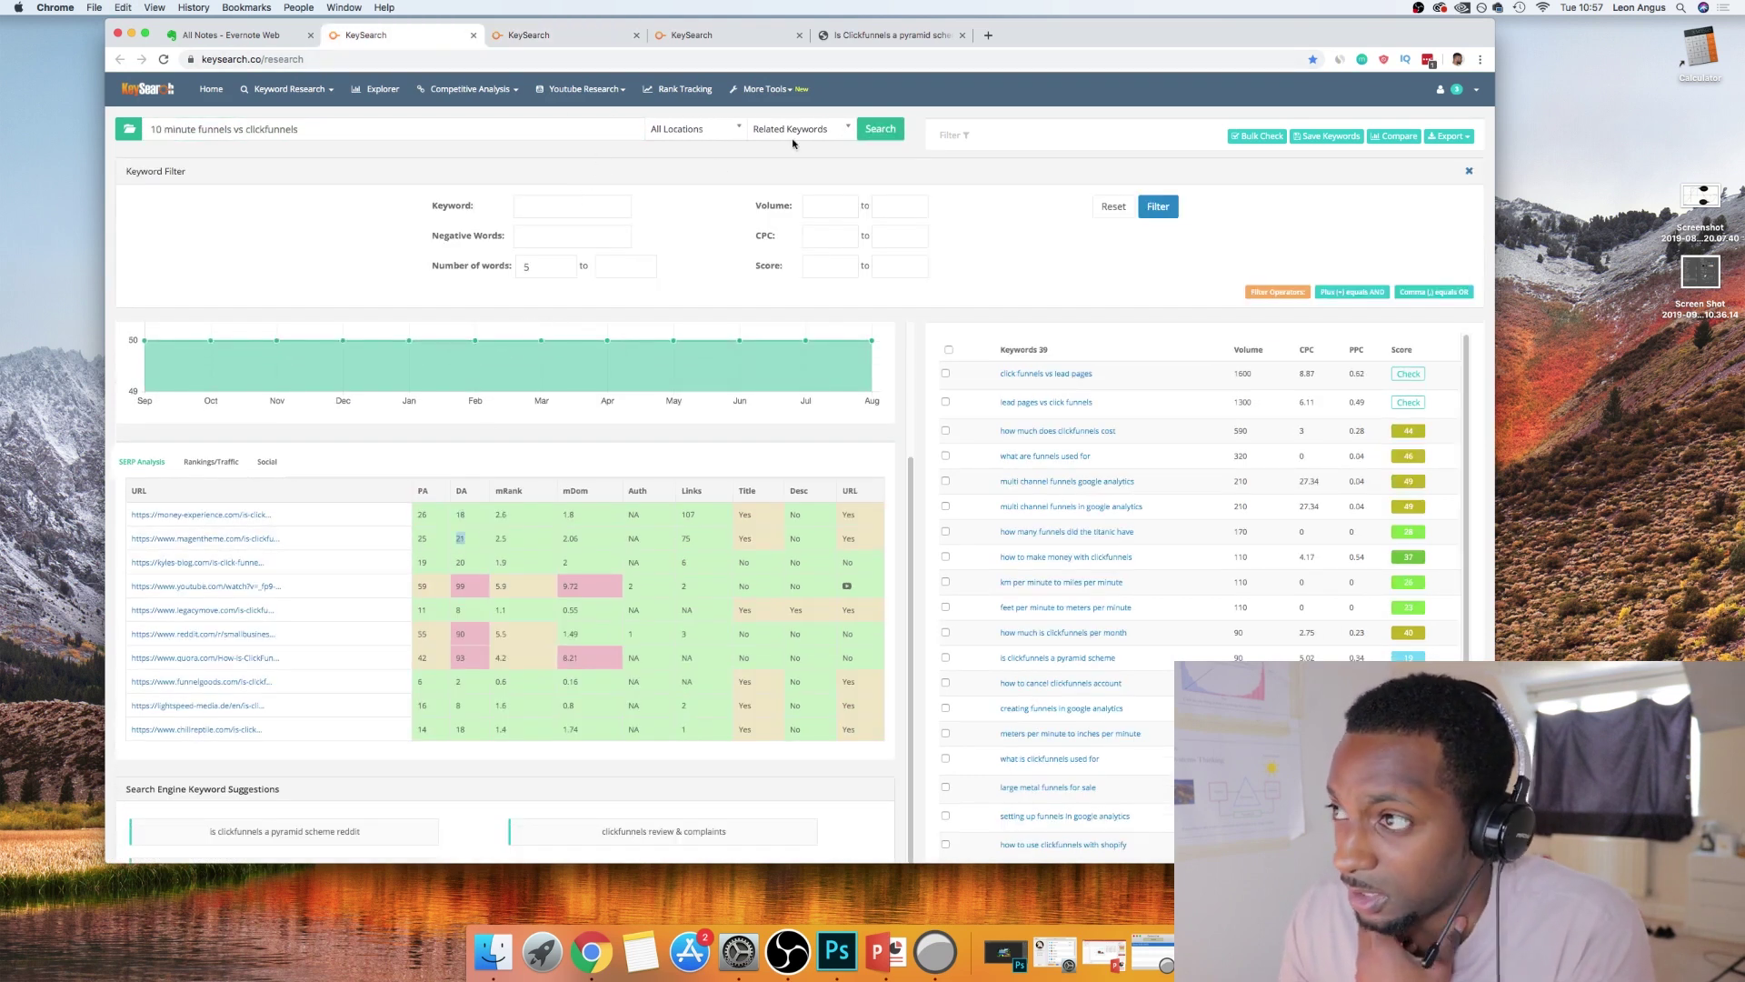
{"action": "left_click", "coordinate": [860, 38]}
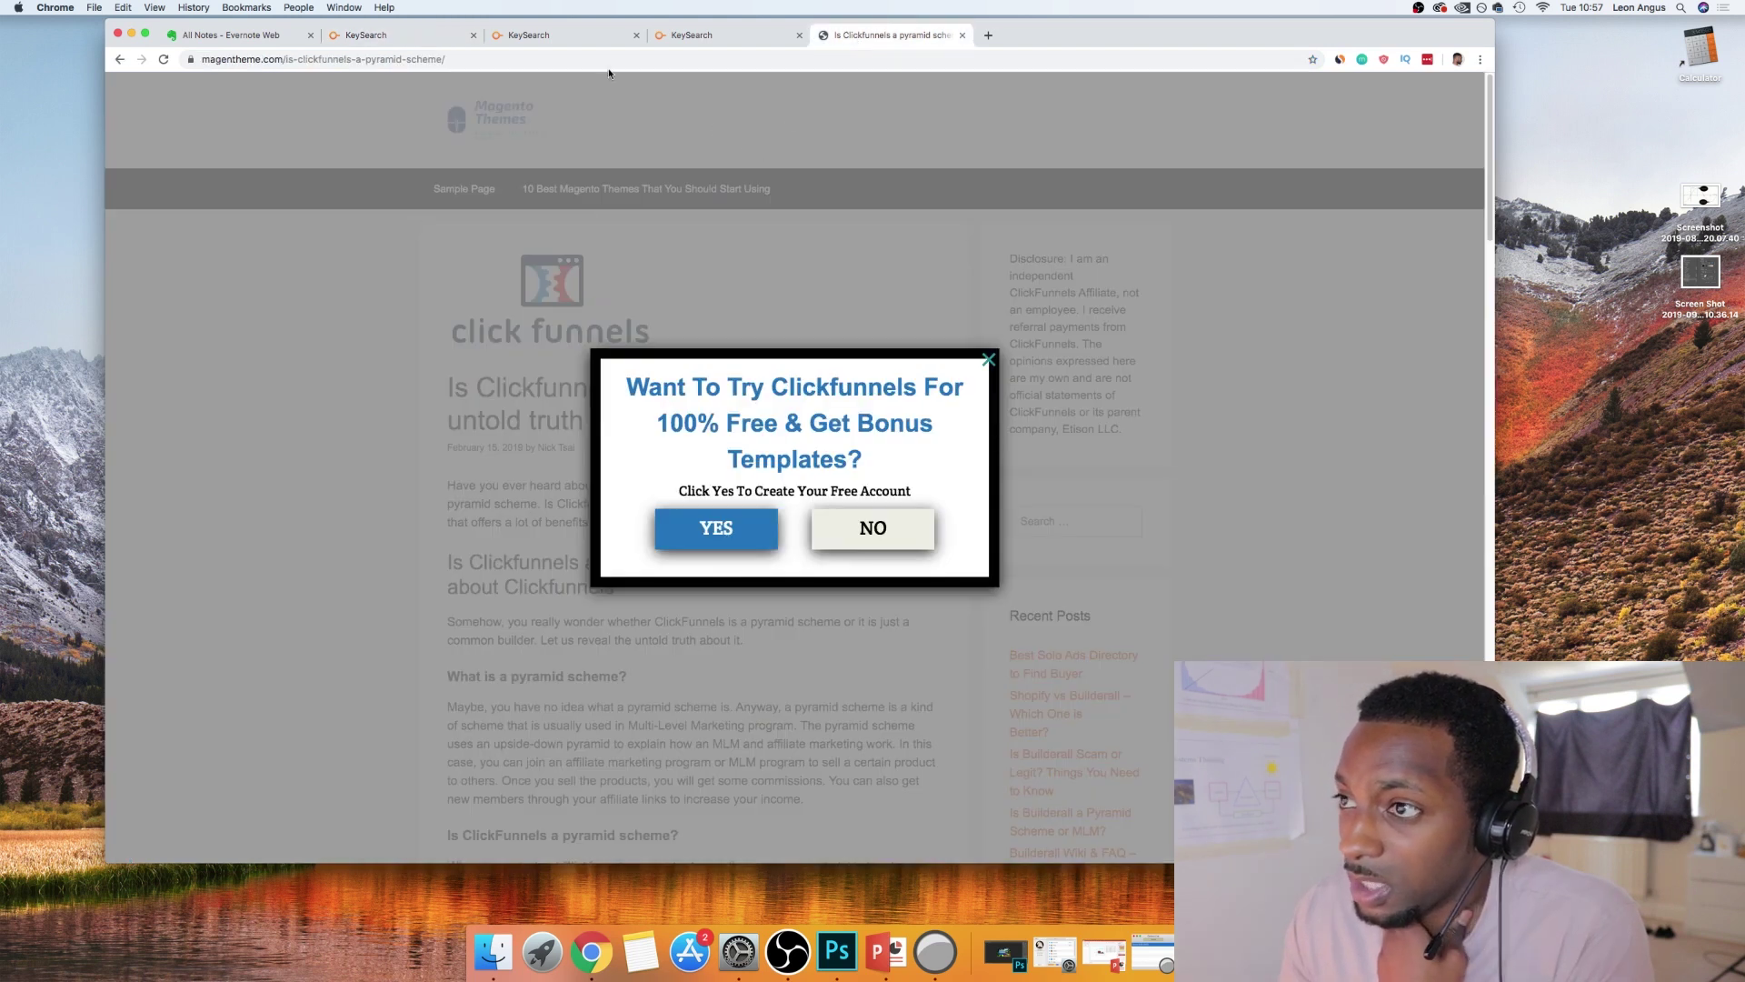
{"action": "left_click", "coordinate": [596, 36]}
{"action": "left_click", "coordinate": [710, 39]}
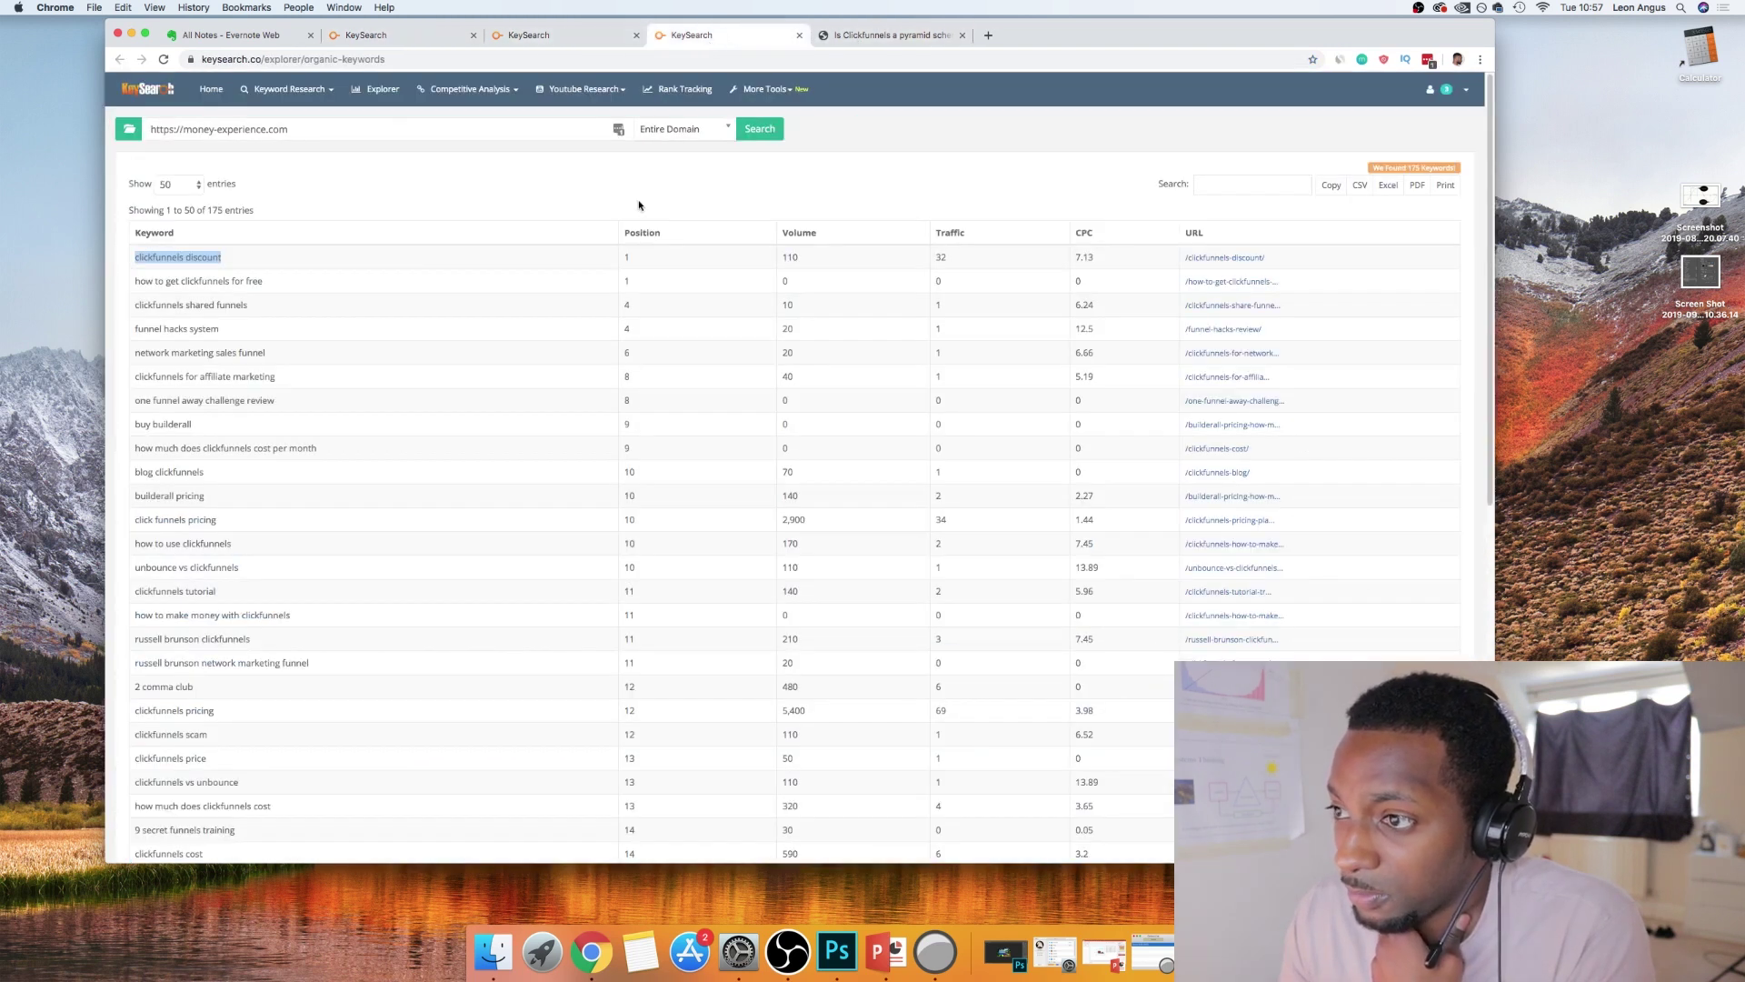
{"action": "left_click", "coordinate": [555, 38]}
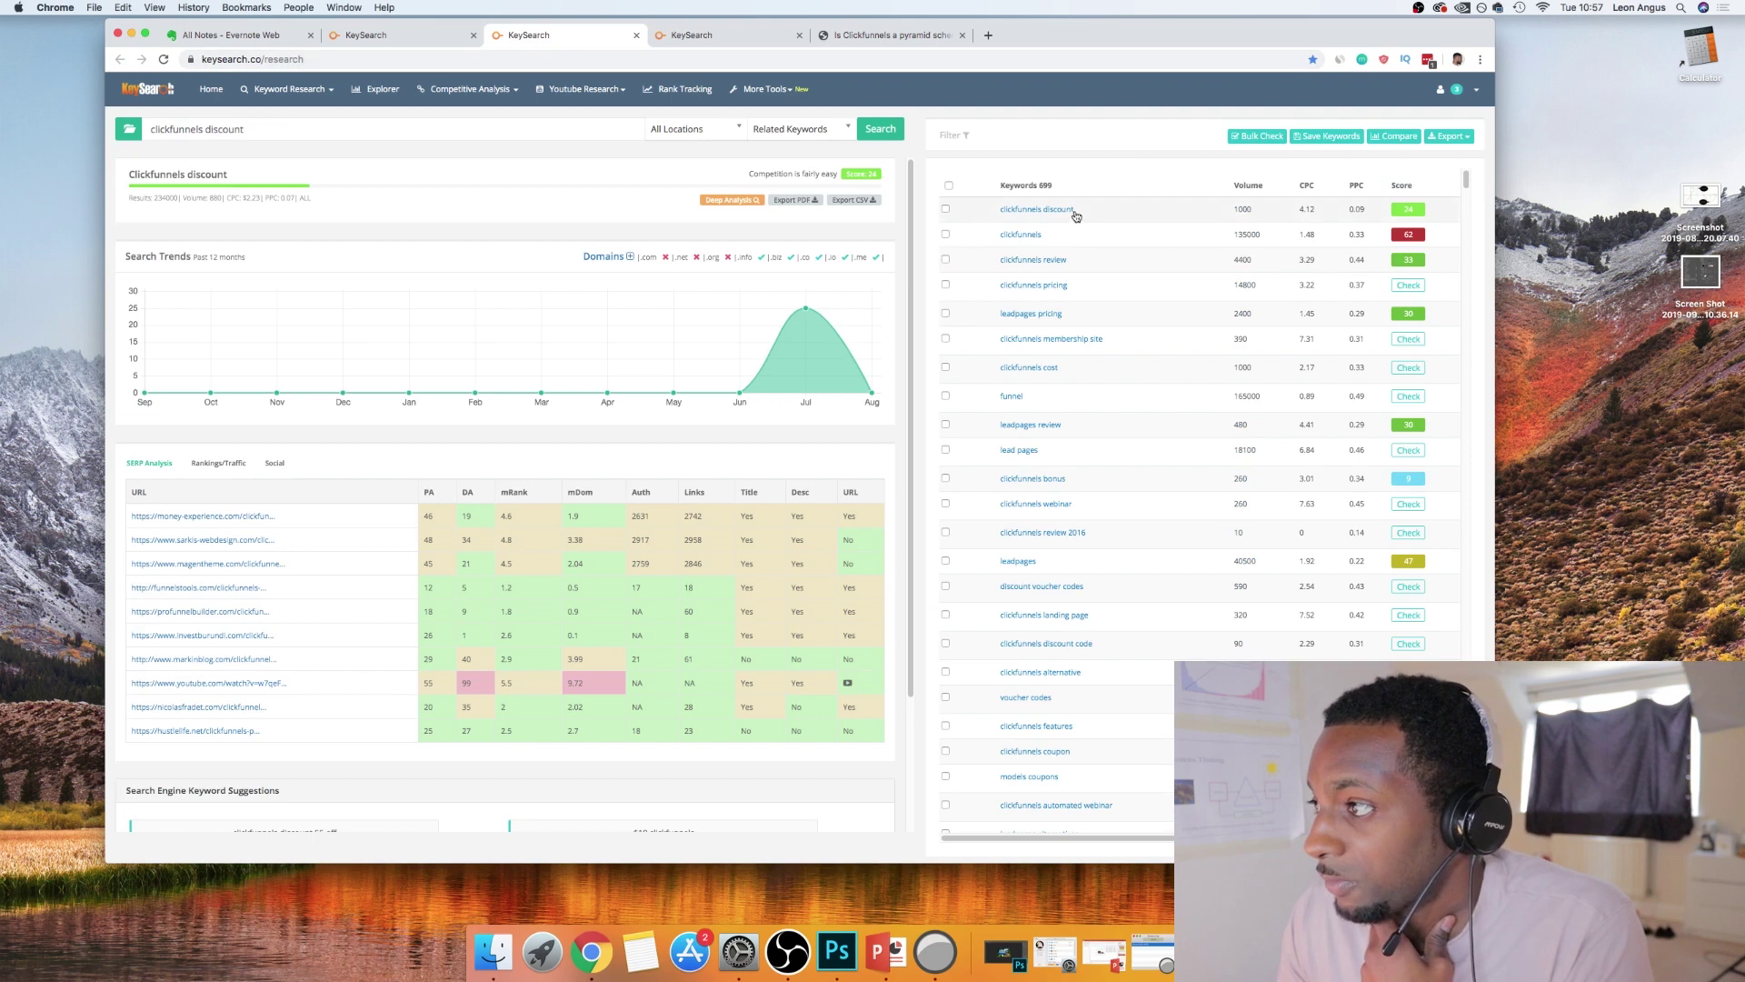
{"action": "left_click_drag", "start_coordinate": [1082, 215], "coordinate": [989, 214]}
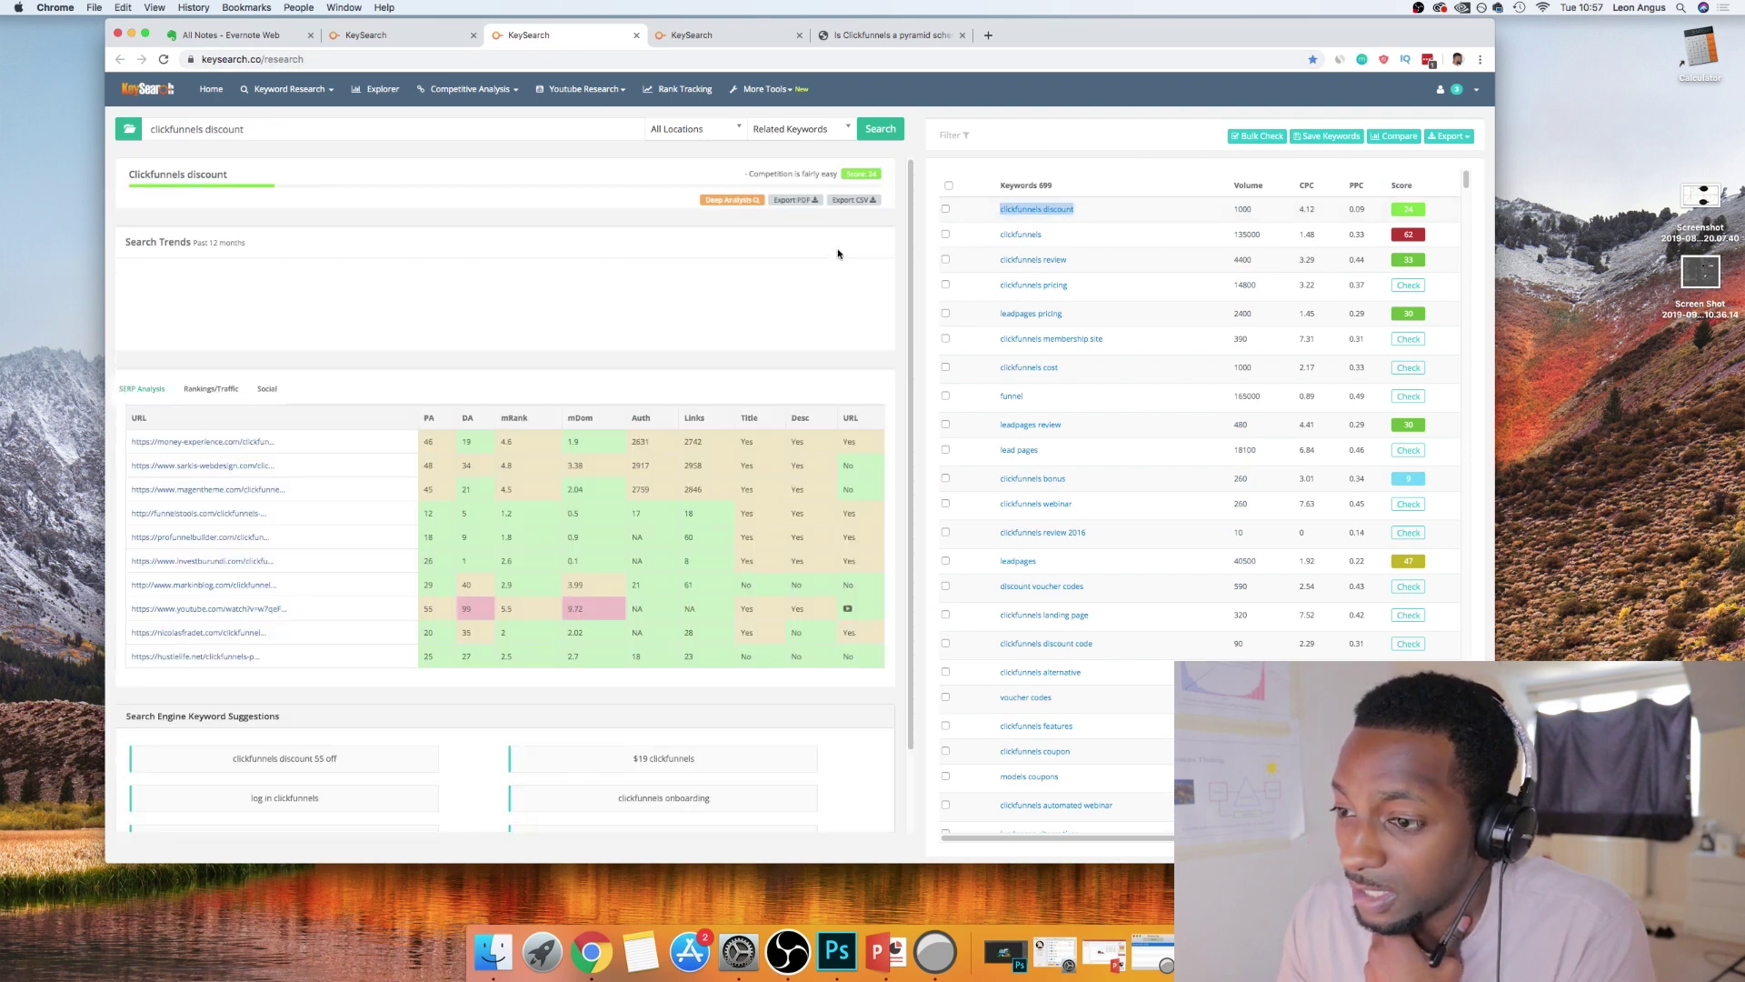
{"action": "double_click", "coordinate": [463, 635]}
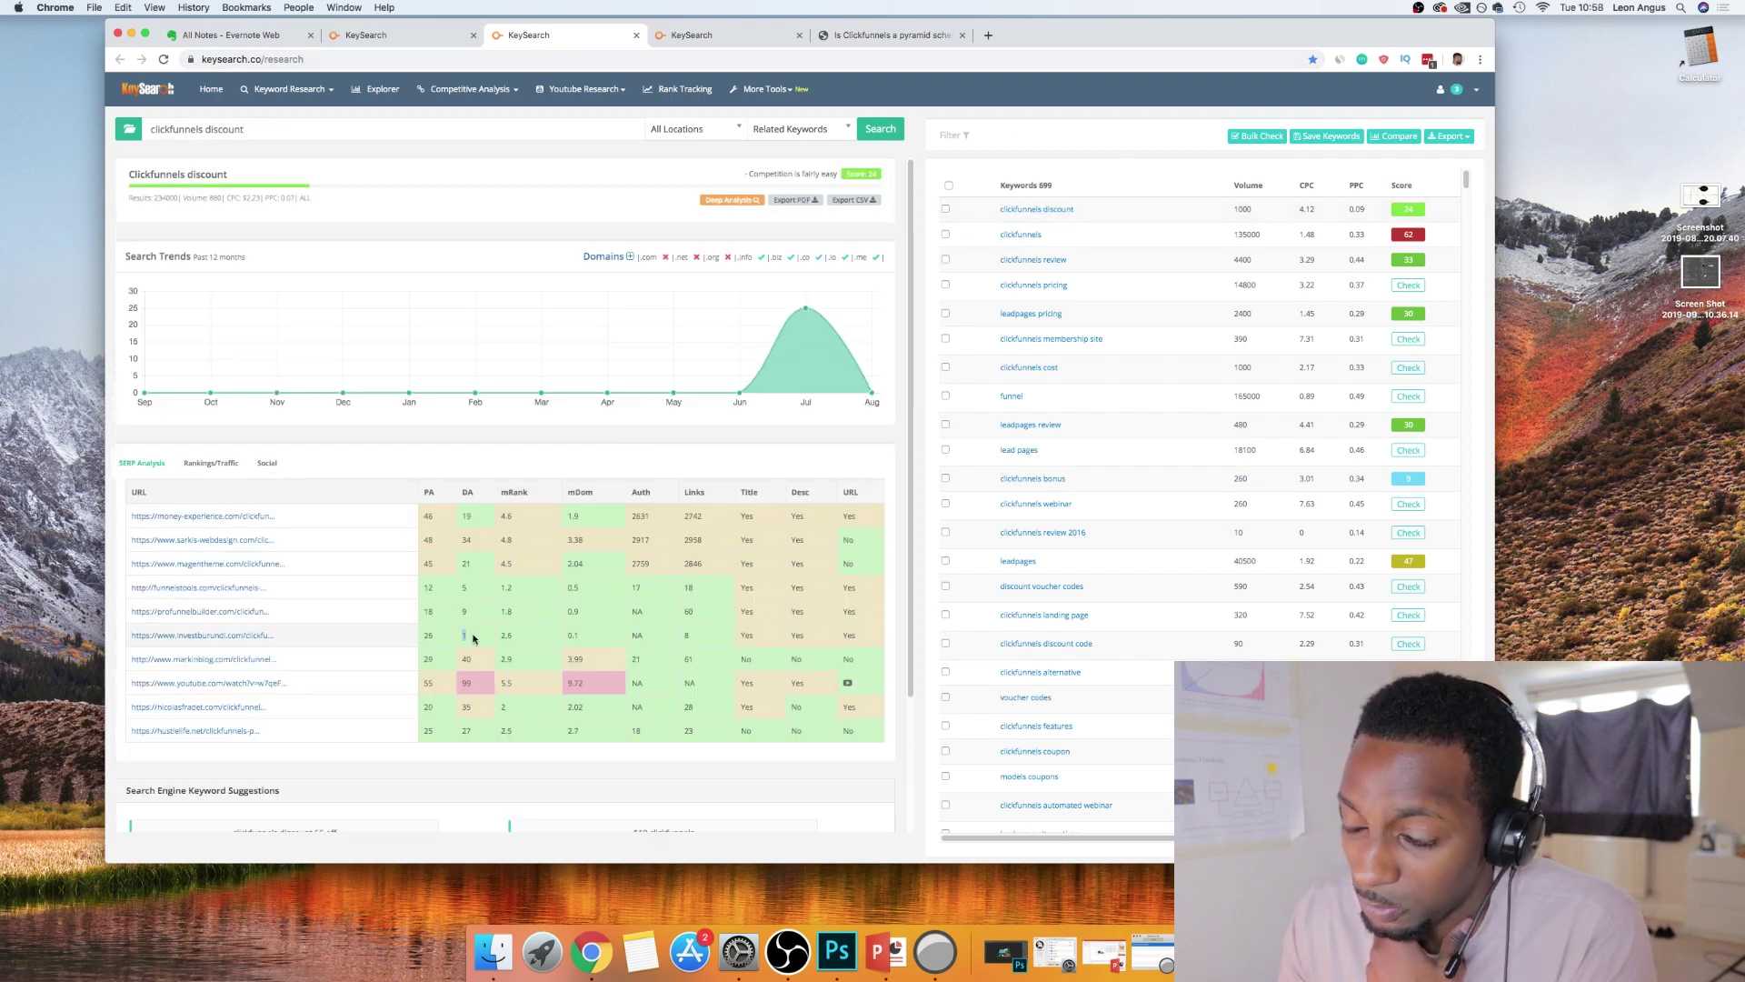
{"action": "double_click", "coordinate": [463, 587]}
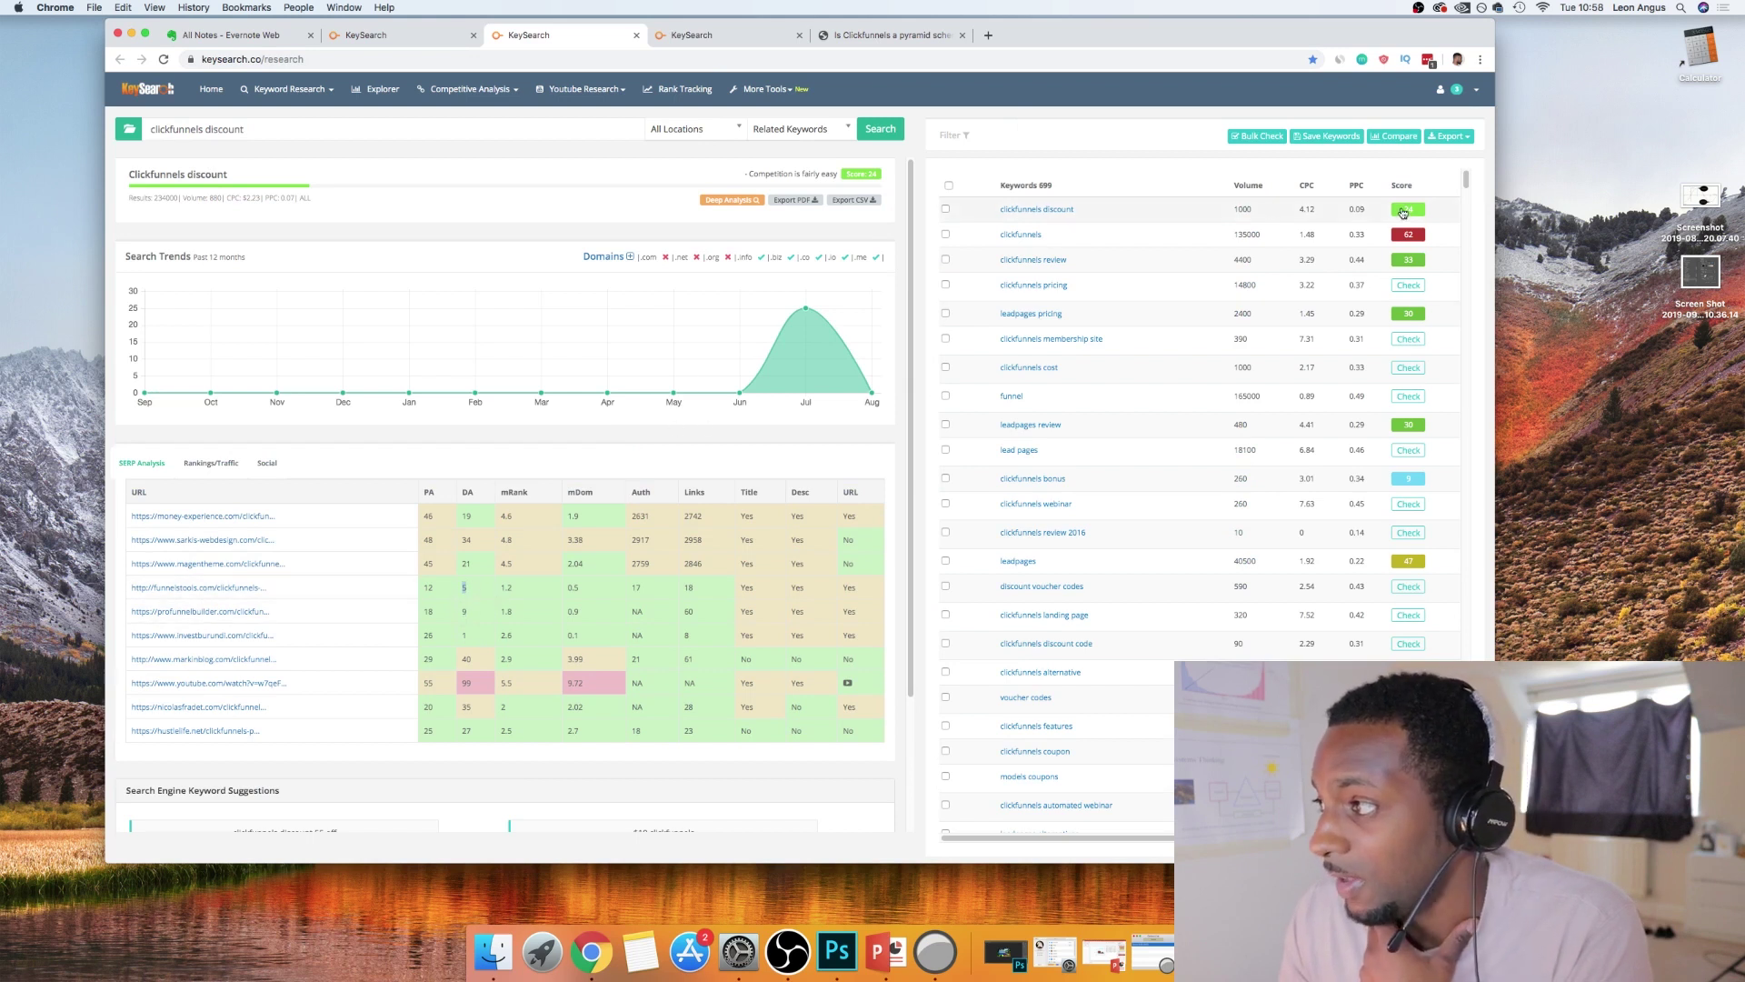
{"action": "left_click", "coordinate": [1036, 209]}
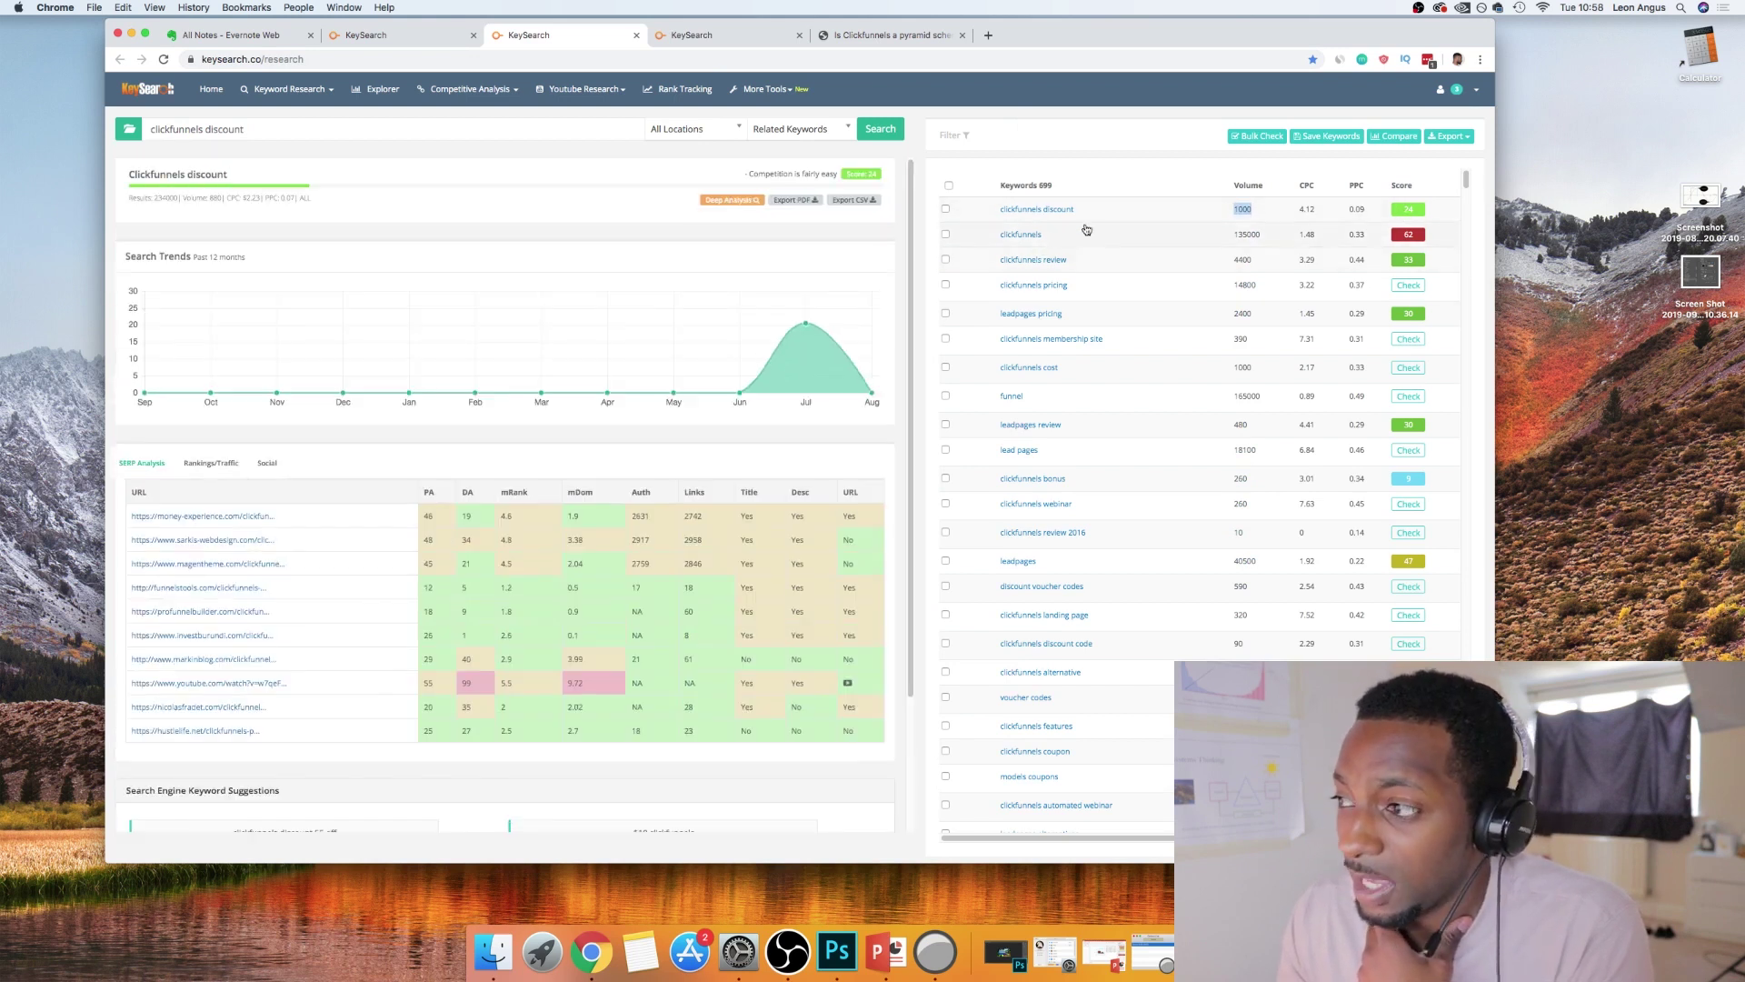
{"action": "left_click", "coordinate": [1046, 211]}
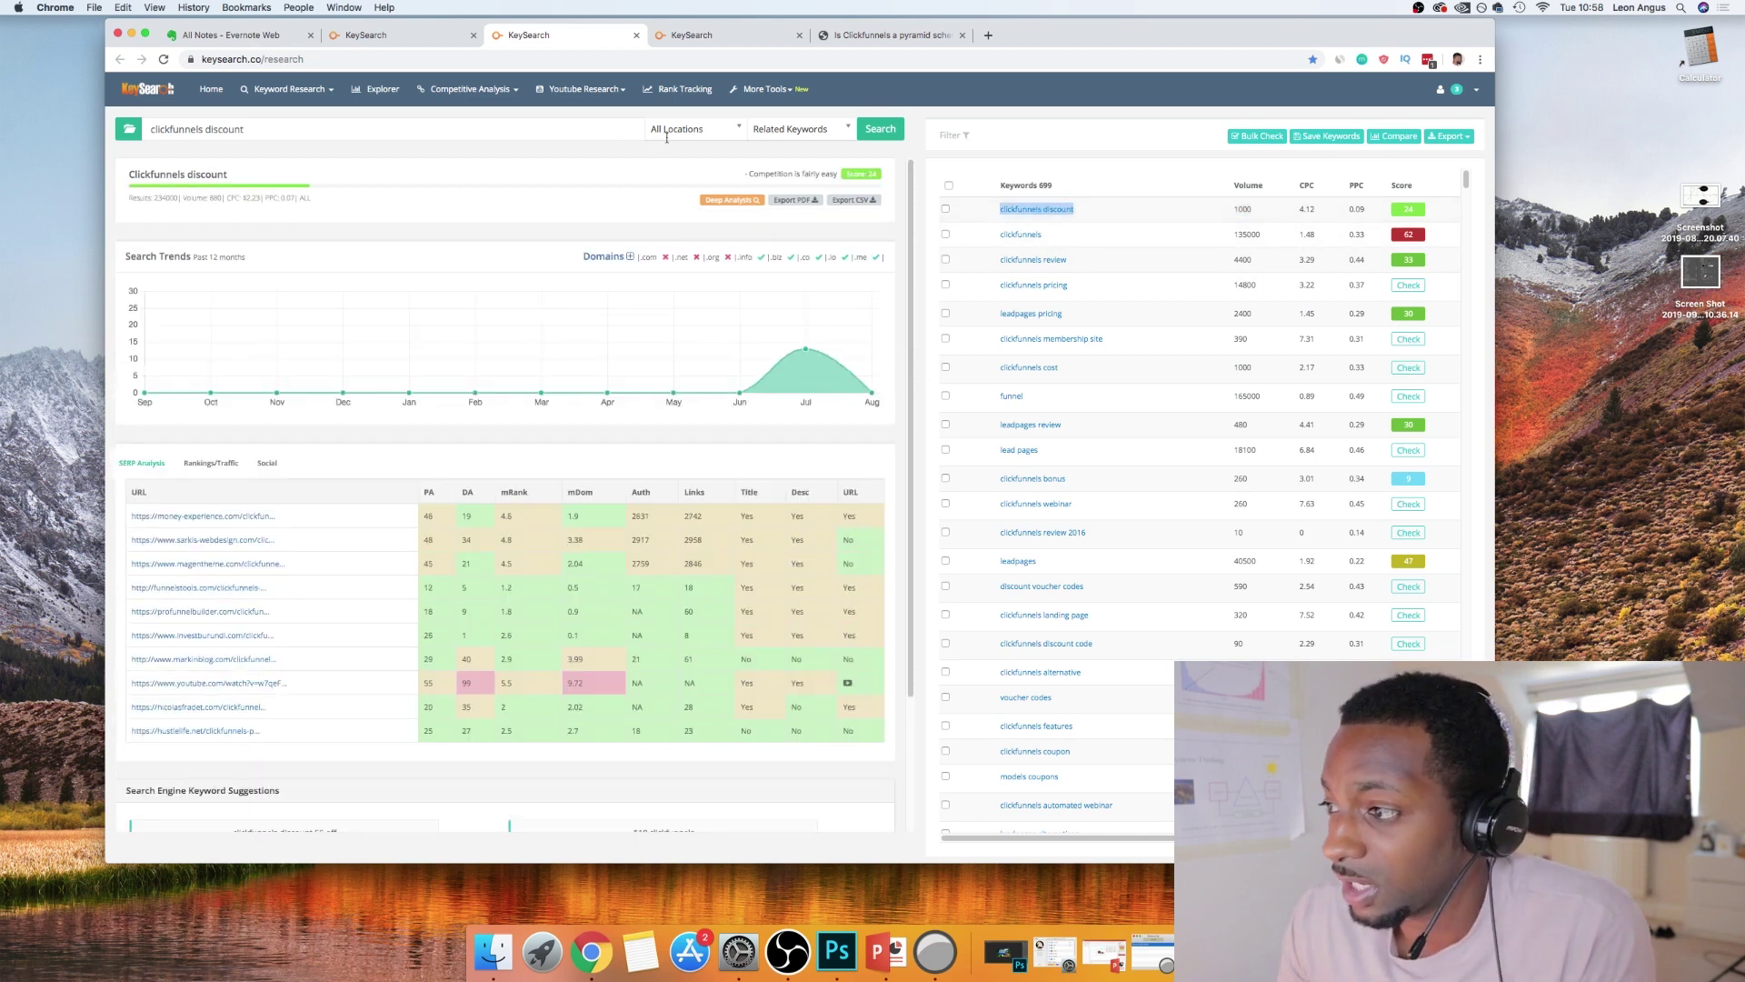
Filter the related keywords for "clickfunnels discount" to a minimum of 5 words and review "10 minute funnels vs clickfunnels"
{"action": "left_click", "coordinate": [951, 135]}
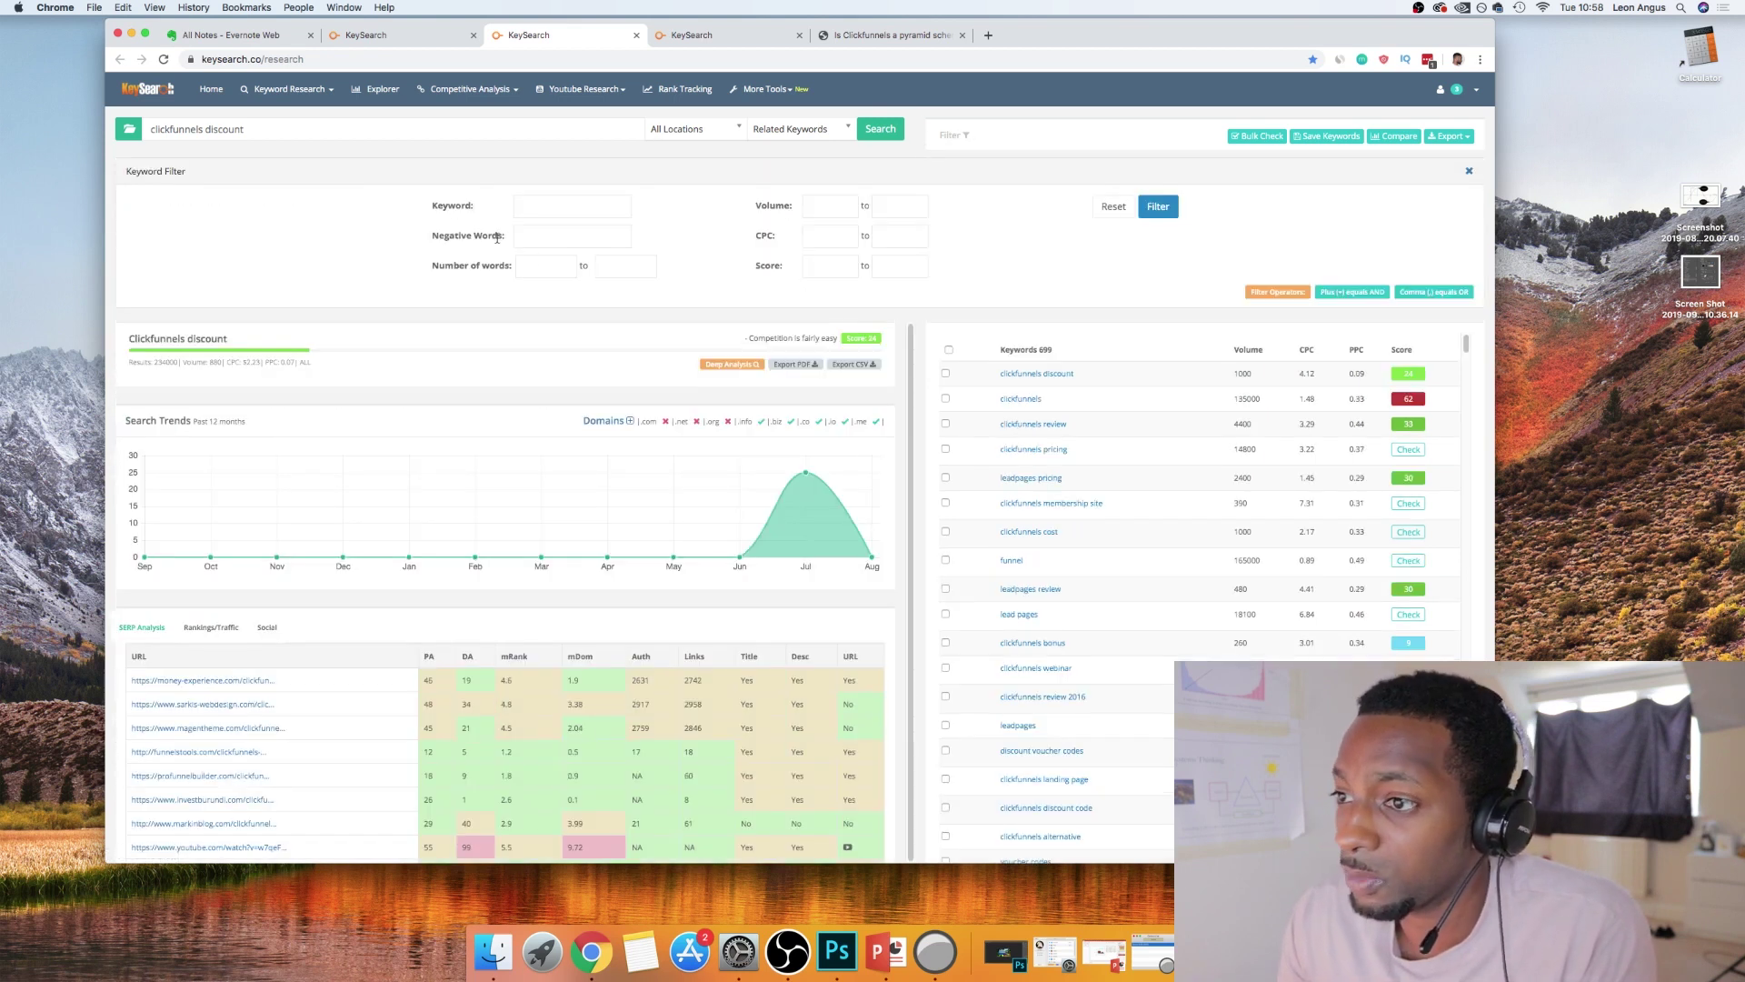
{"action": "left_click", "coordinate": [1102, 215]}
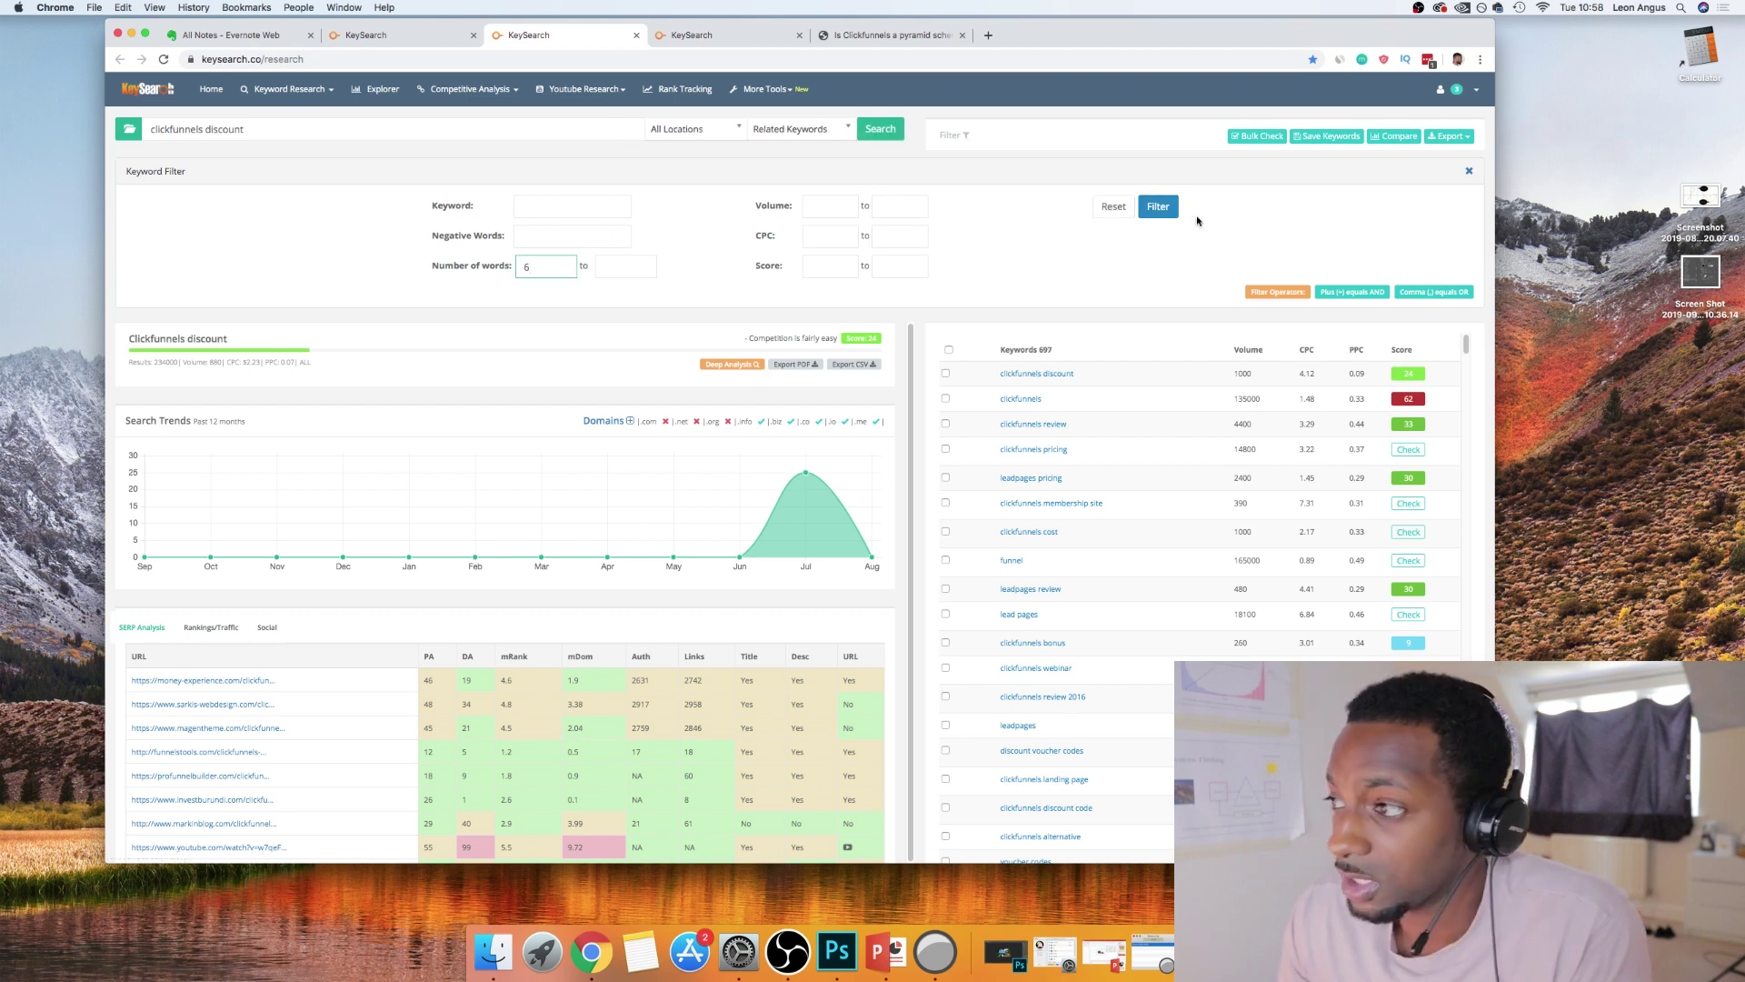
{"action": "left_click", "coordinate": [1151, 214]}
{"action": "left_click", "coordinate": [550, 266]}
{"action": "key", "text": "BackSpace"}
{"action": "type", "text": "5"}
{"action": "left_click", "coordinate": [1160, 206]}
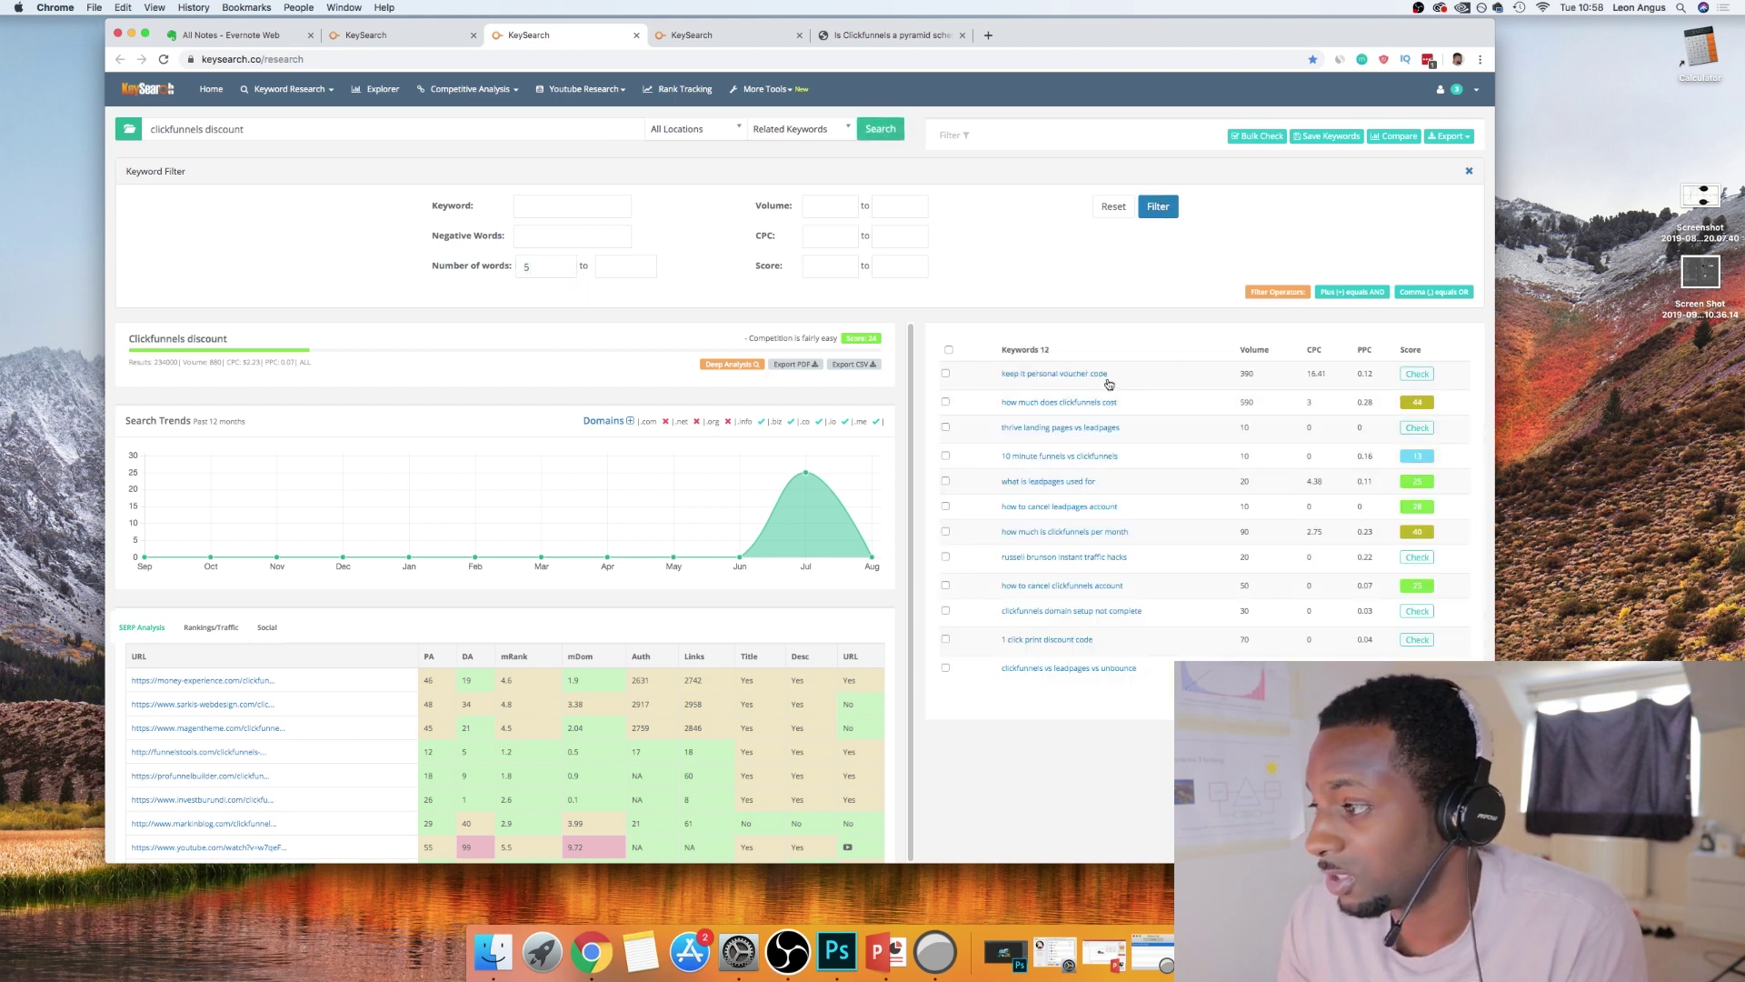
{"action": "left_click_drag", "start_coordinate": [1117, 459], "coordinate": [997, 456]}
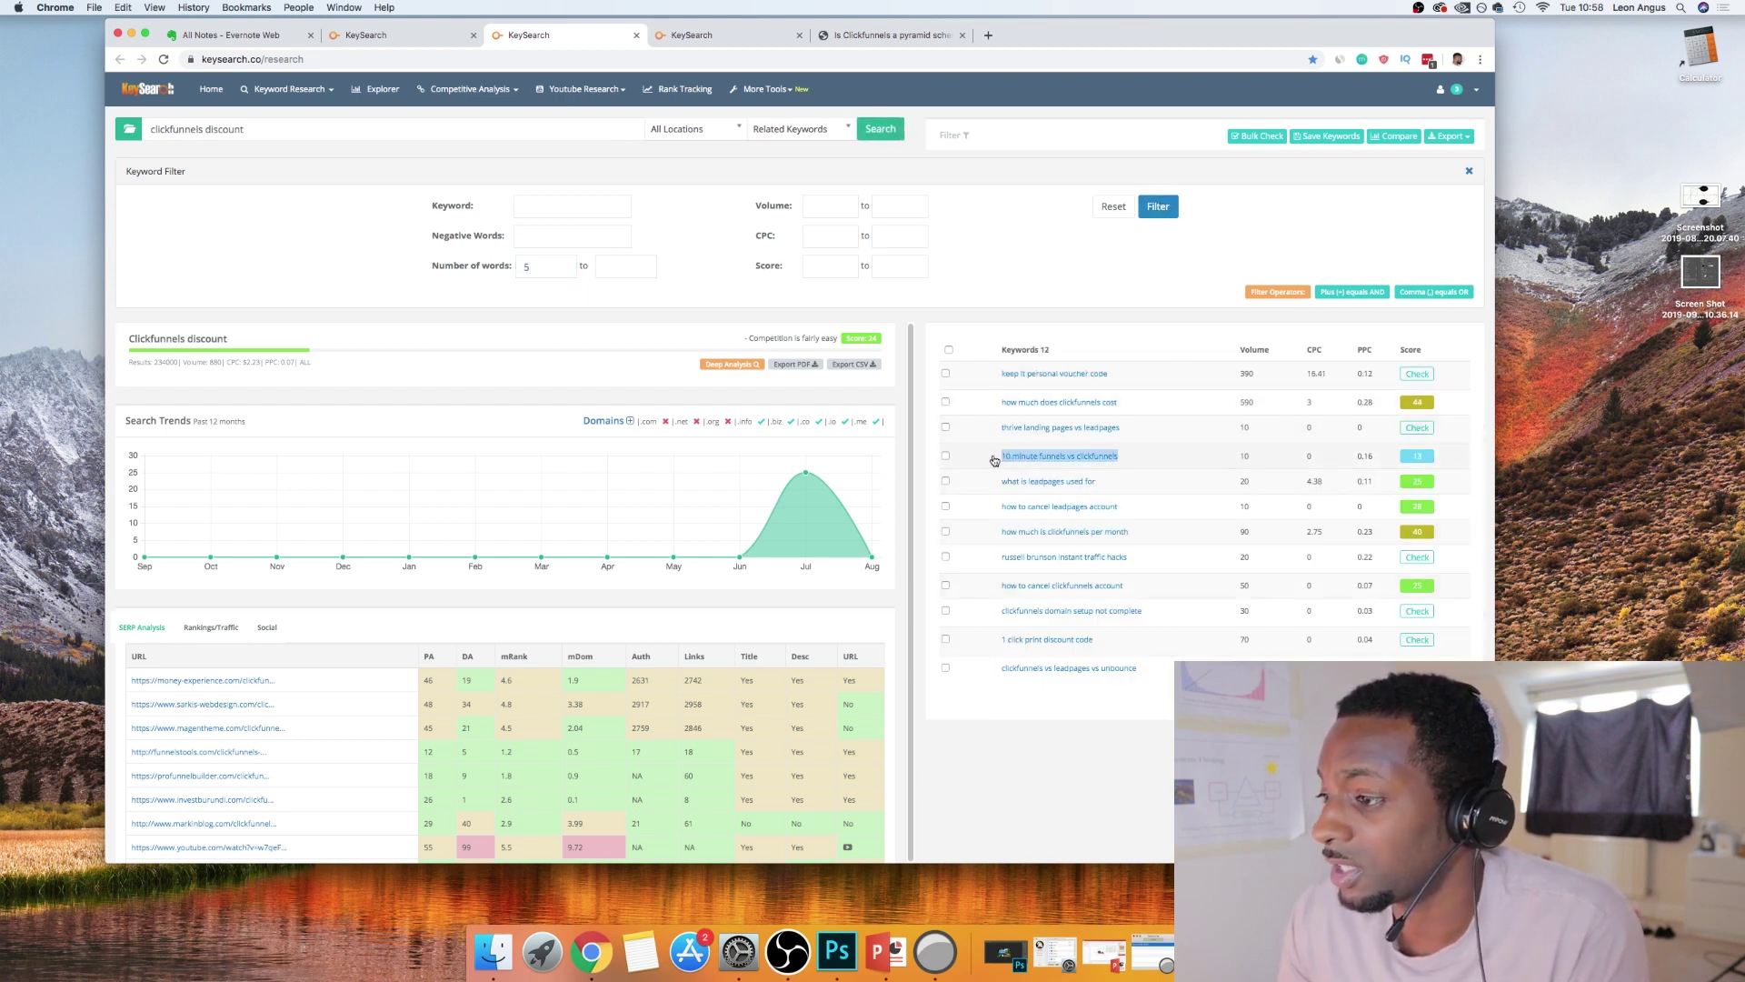
{"action": "left_click", "coordinate": [859, 42]}
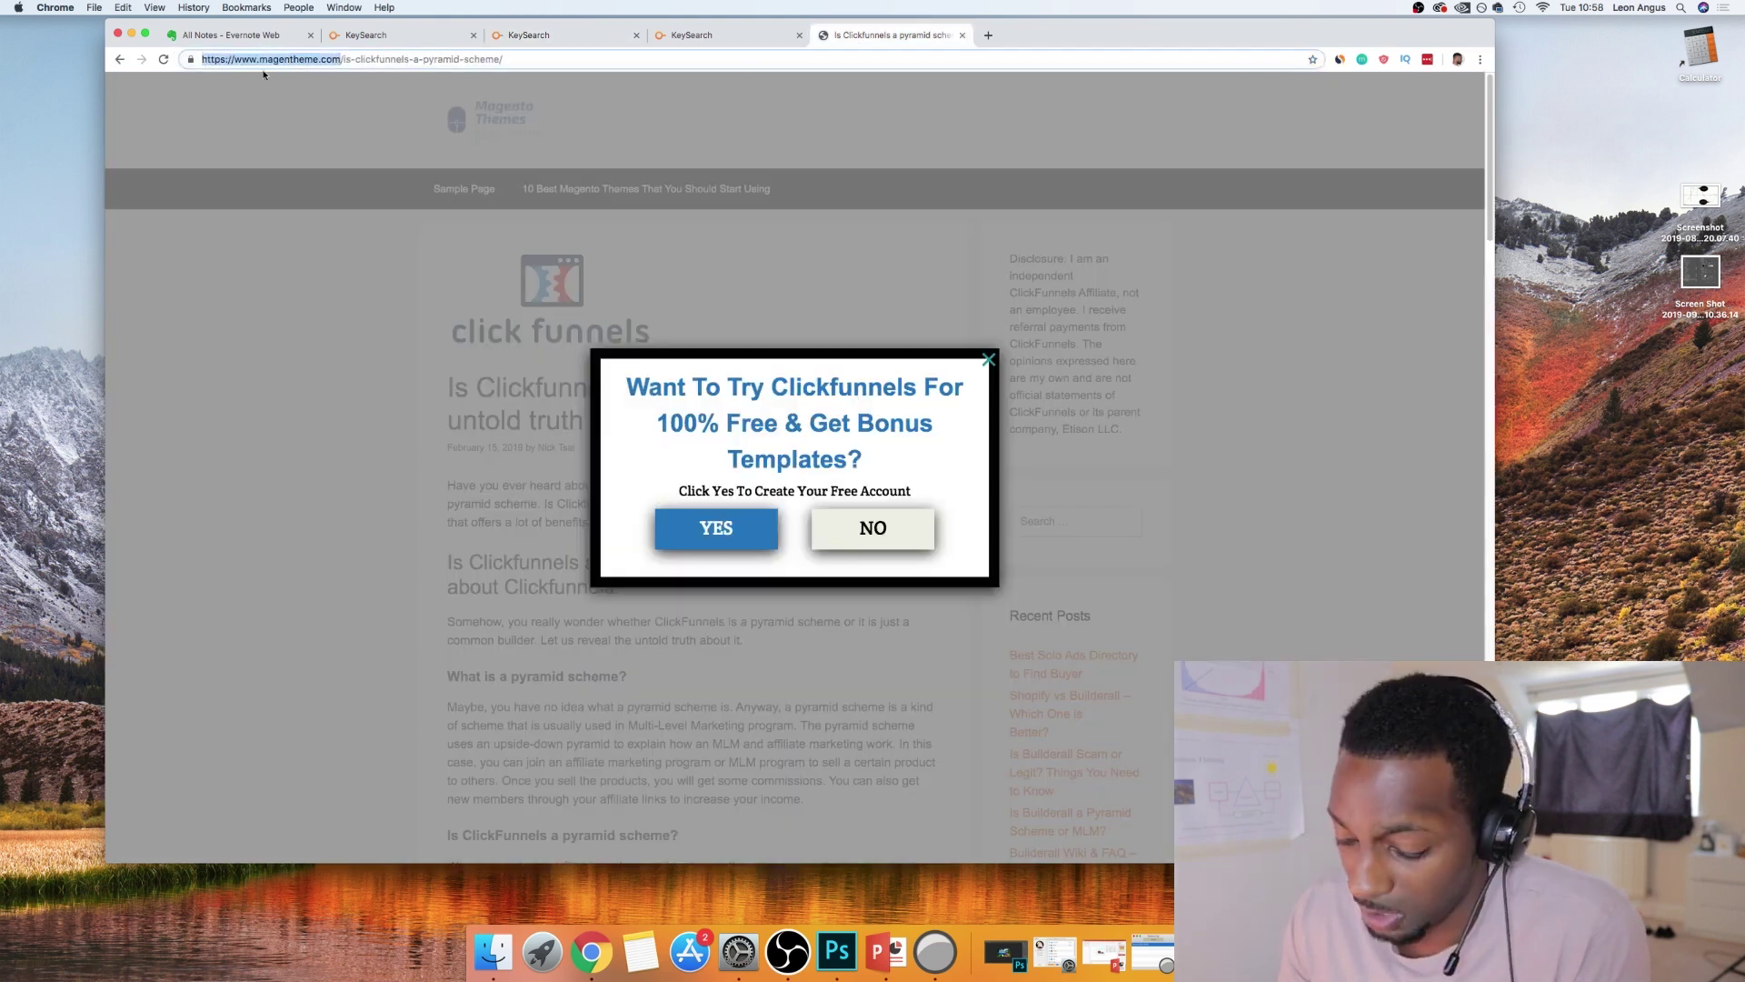
{"action": "left_click", "coordinate": [718, 34]}
{"action": "left_click", "coordinate": [363, 127]}
{"action": "key", "text": "super+a"}
{"action": "key", "text": "super+v"}
{"action": "left_click", "coordinate": [762, 130]}
{"action": "left_click_drag", "start_coordinate": [260, 287], "coordinate": [202, 273]}
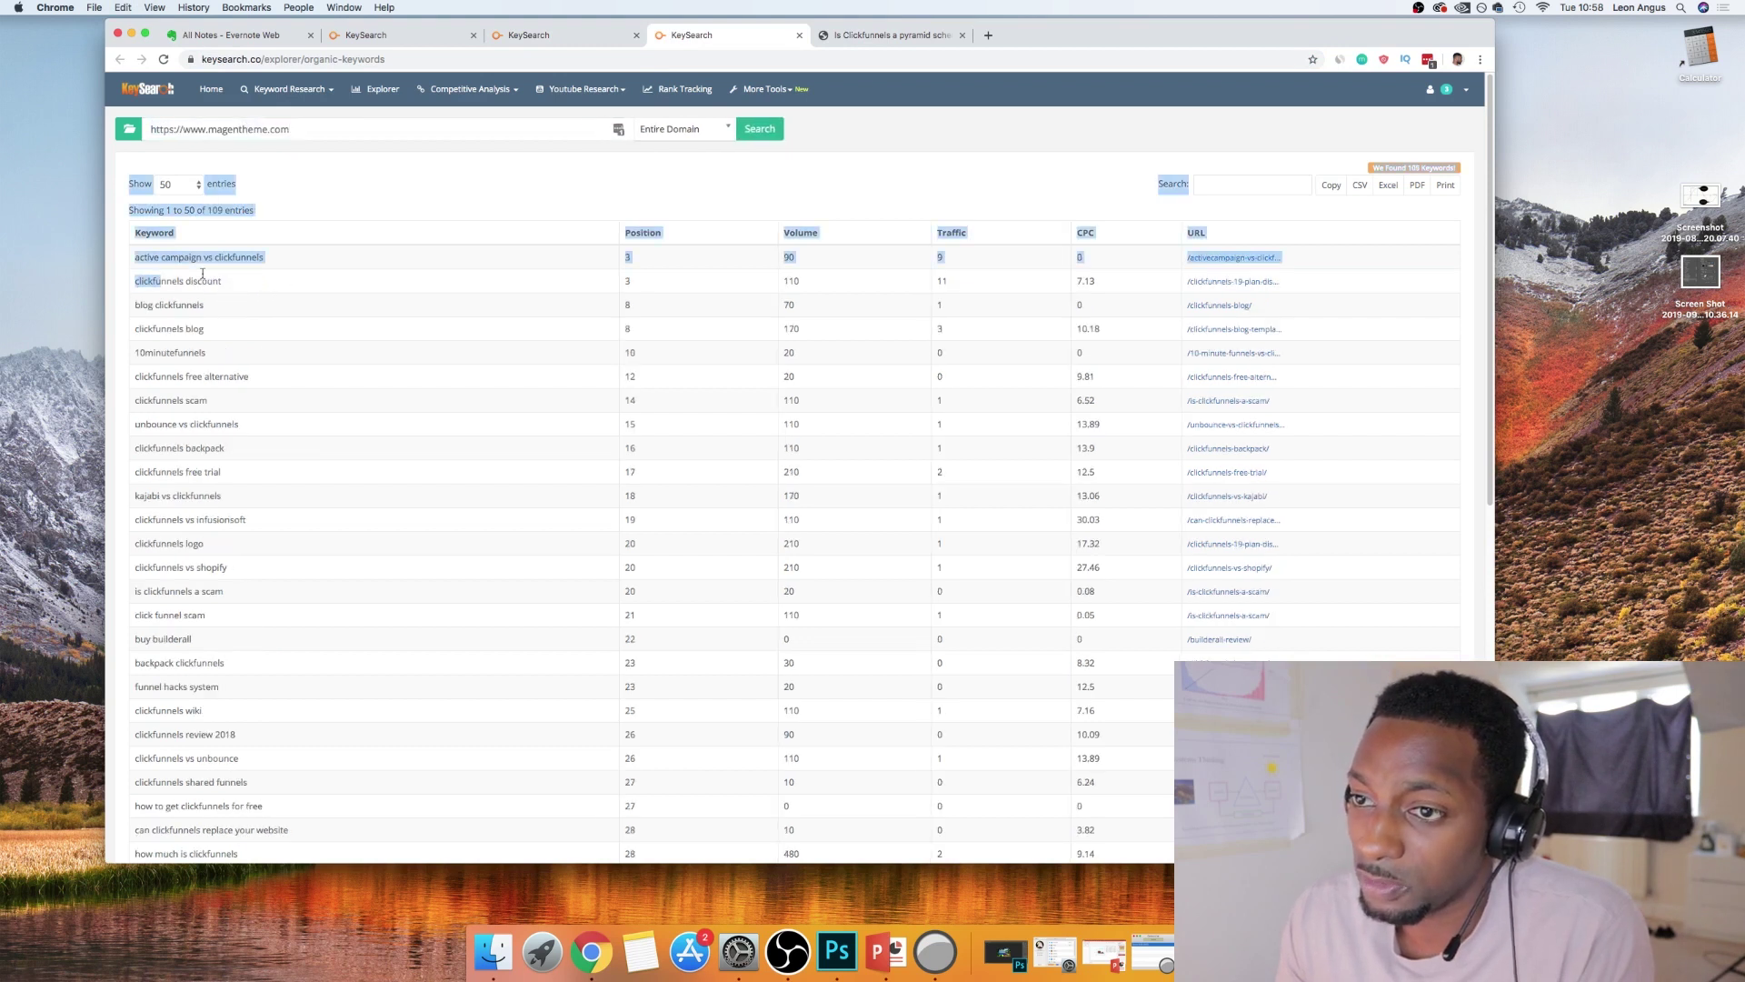
{"action": "left_click", "coordinate": [438, 197]}
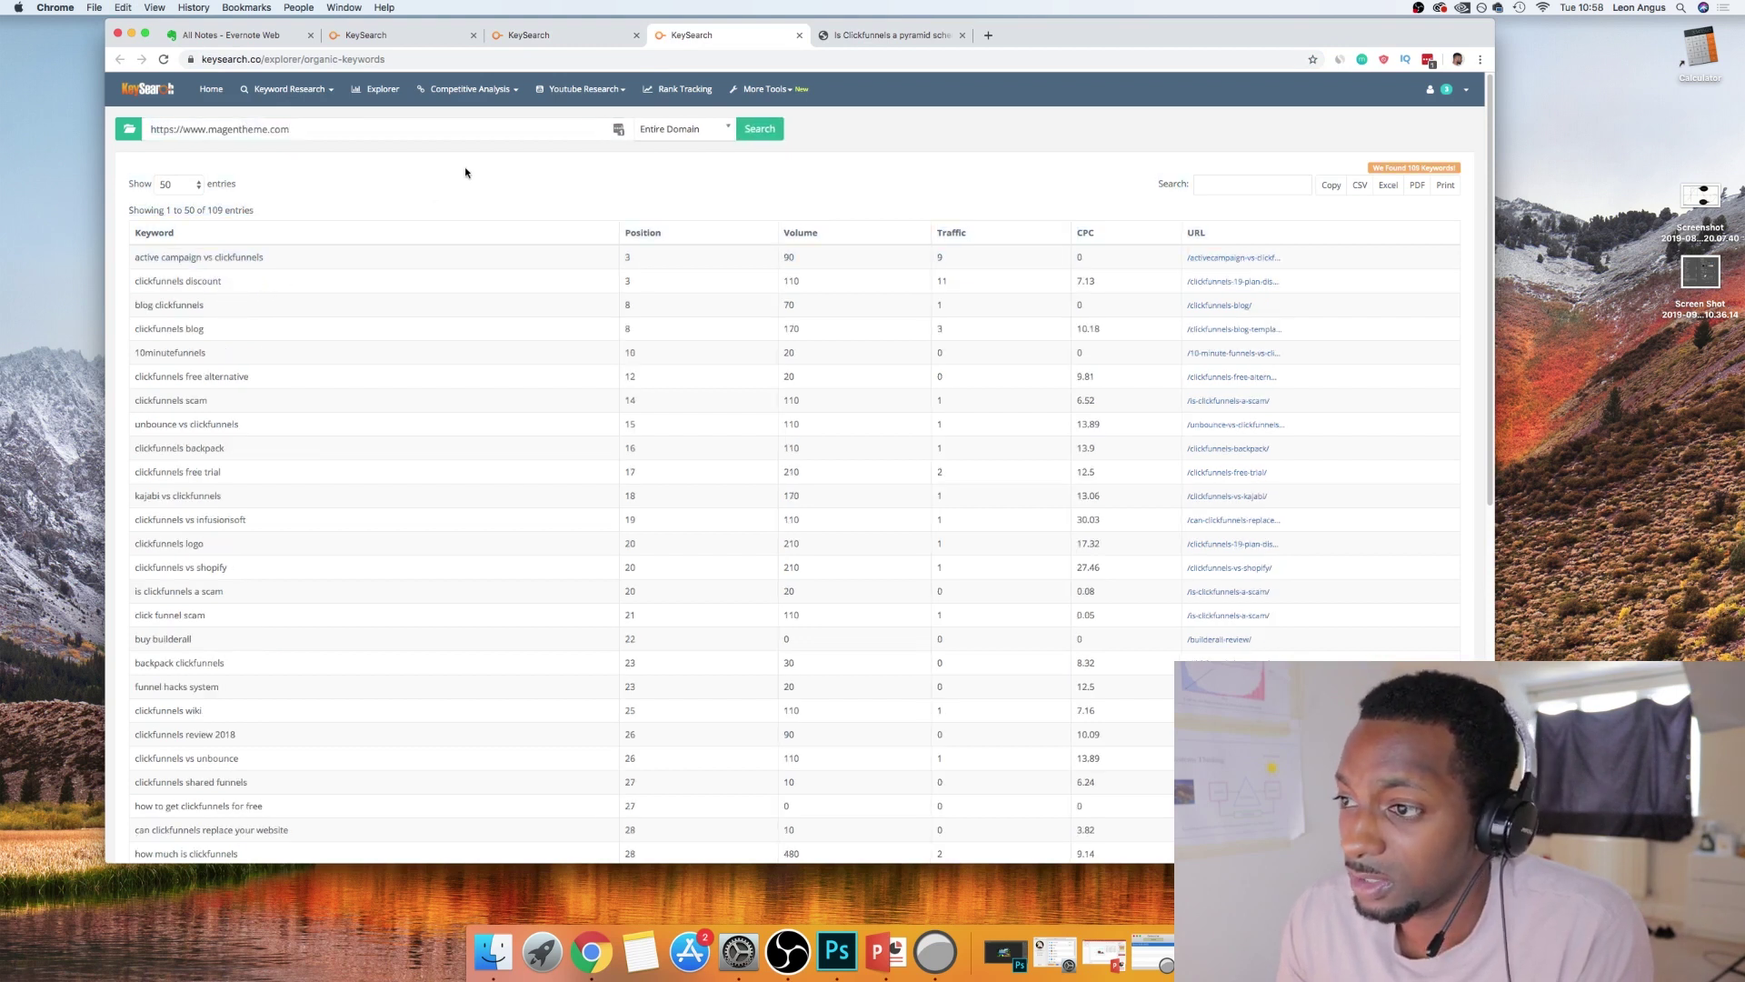
Copy "active campaign vs clickfunnels" from the organic keyword list and search for it in the second keyword research tab
{"action": "triple_click", "coordinate": [155, 258]}
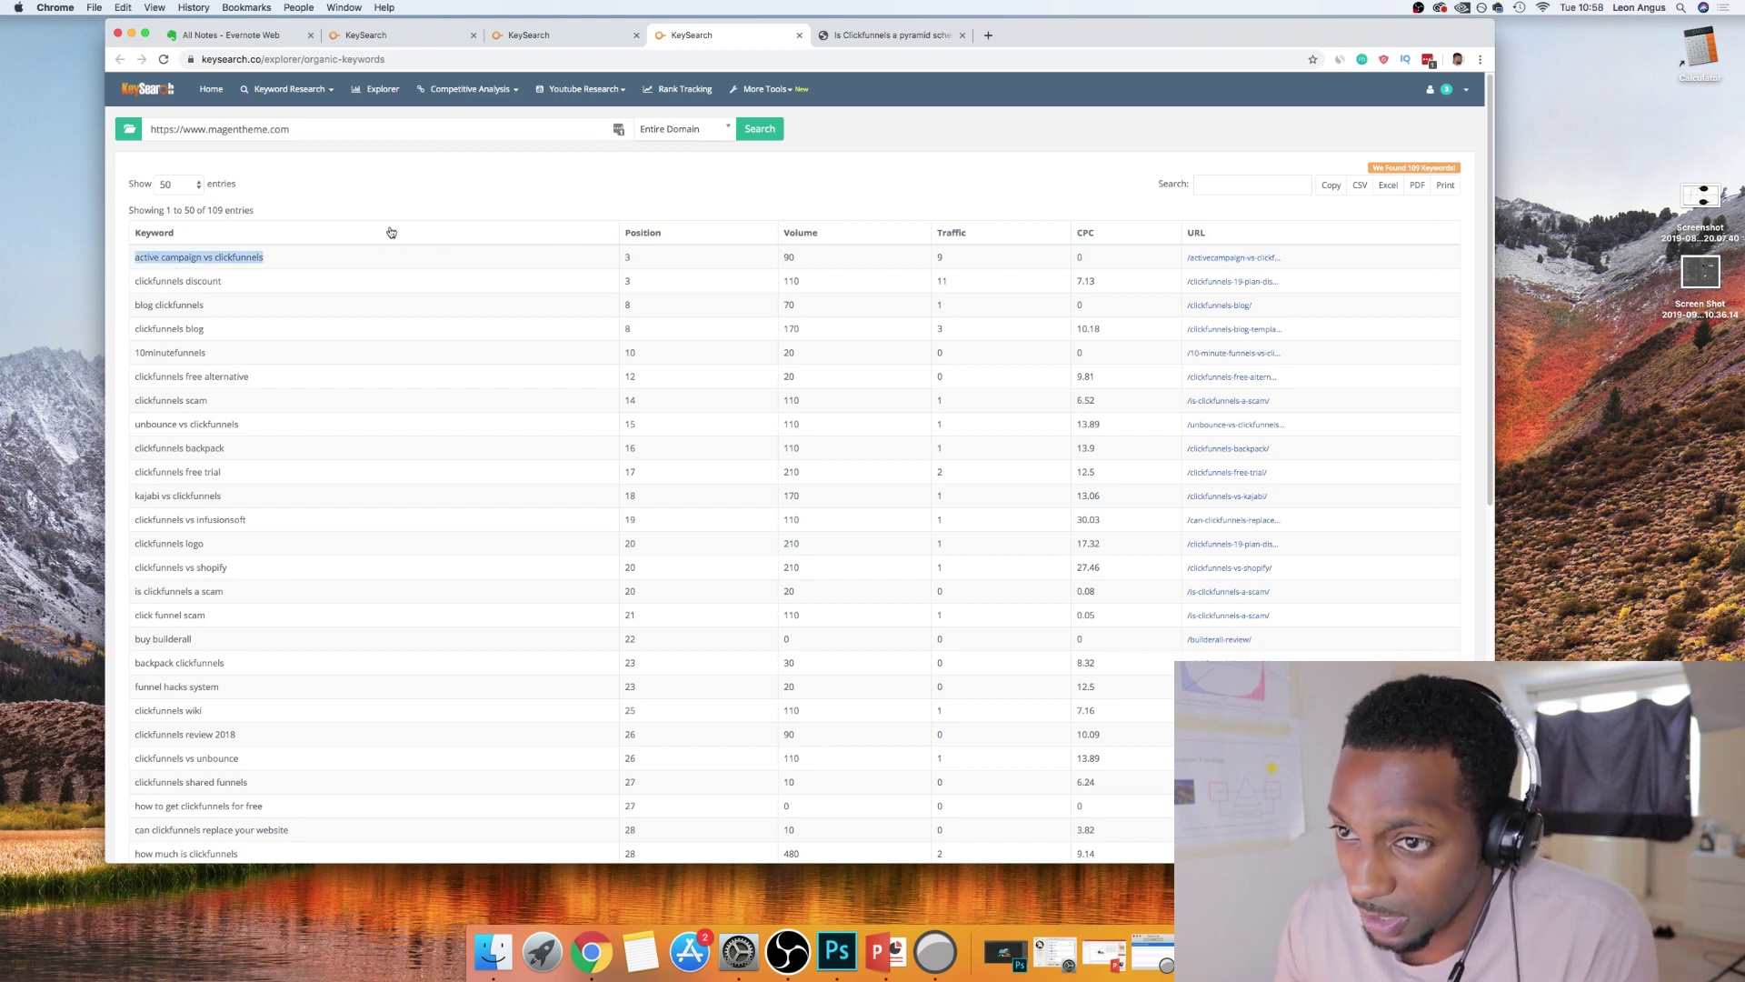
{"action": "left_click", "coordinate": [562, 41]}
{"action": "triple_click", "coordinate": [435, 127]}
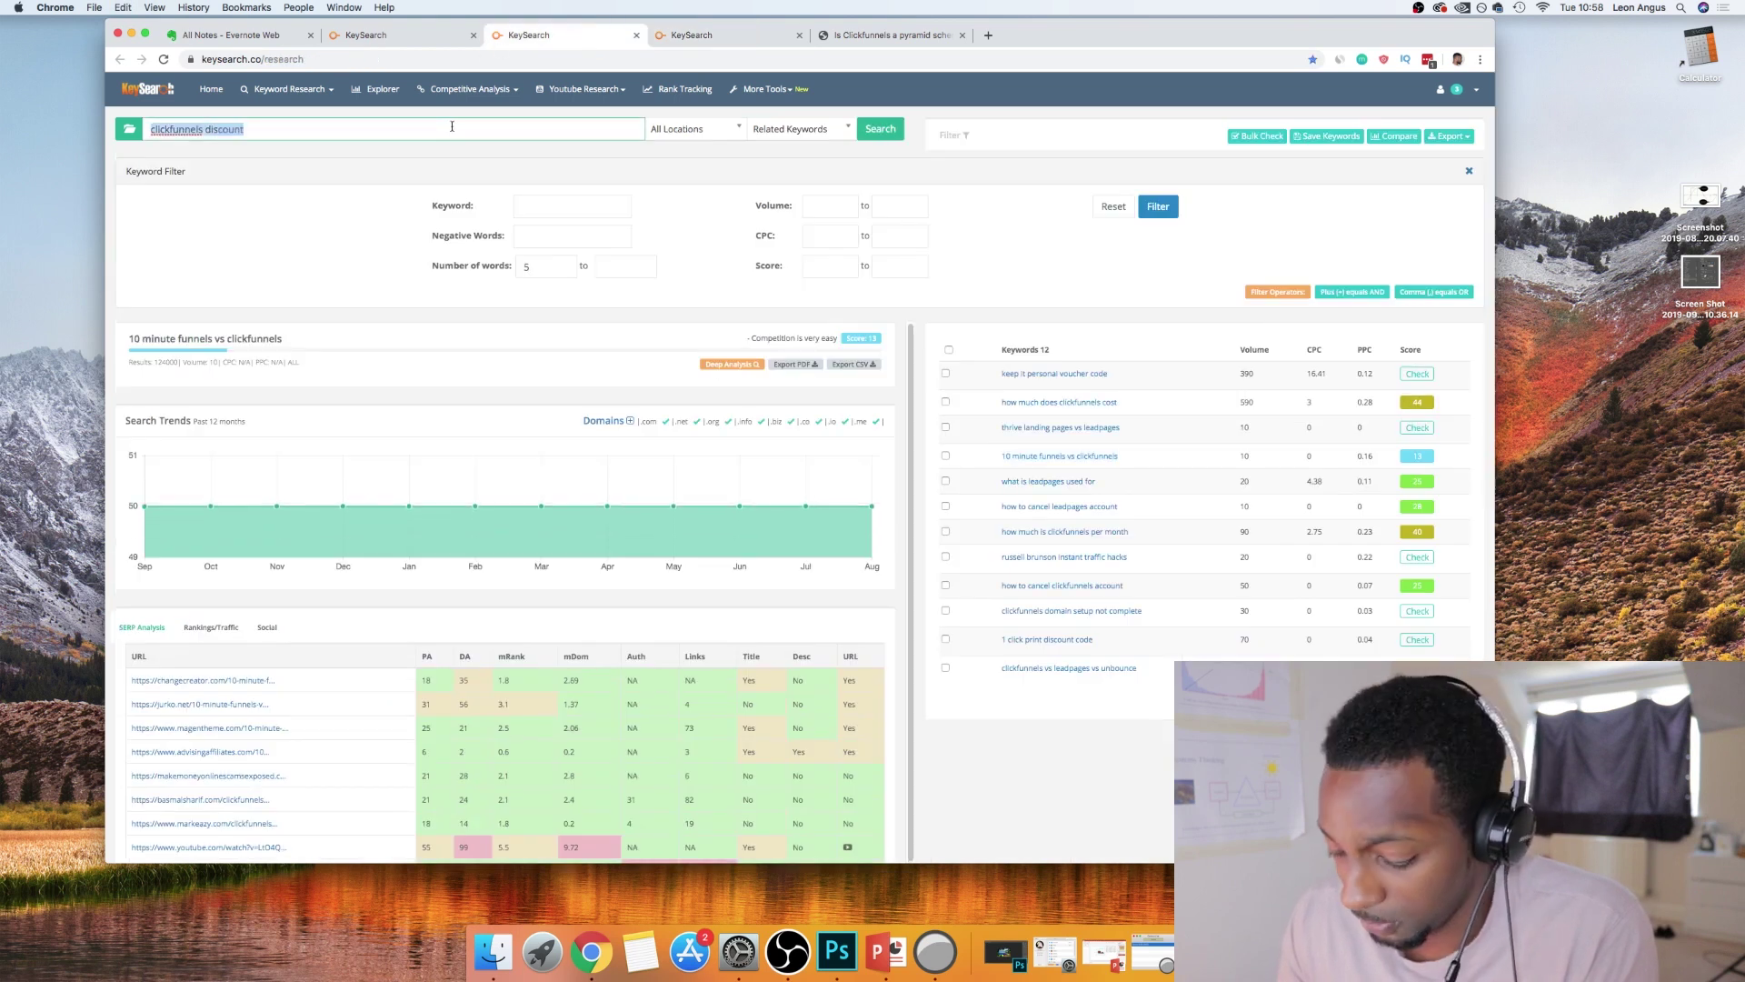
{"action": "key", "text": "super+v"}
{"action": "key", "text": "Return"}
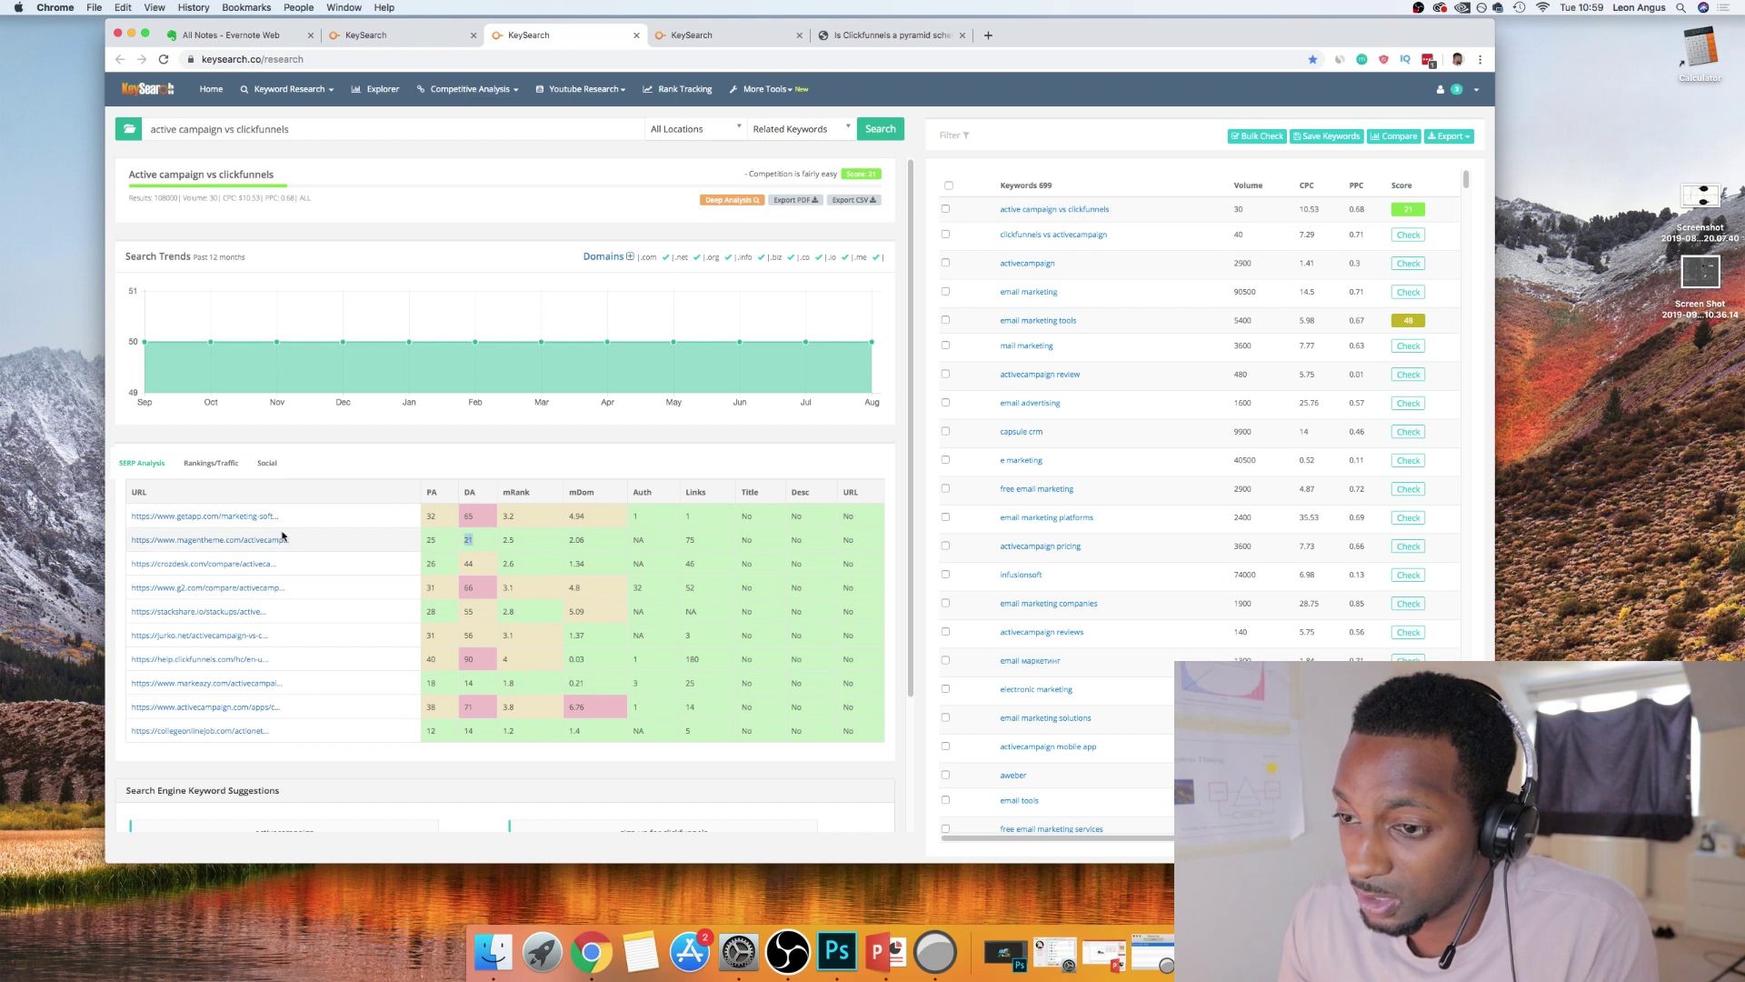
Examine the domain authority of the pages ranking for "active campaign vs clickfunnels", comparing with the other open keyword research tabs
{"action": "key", "text": "ctrl+shift+Tab"}
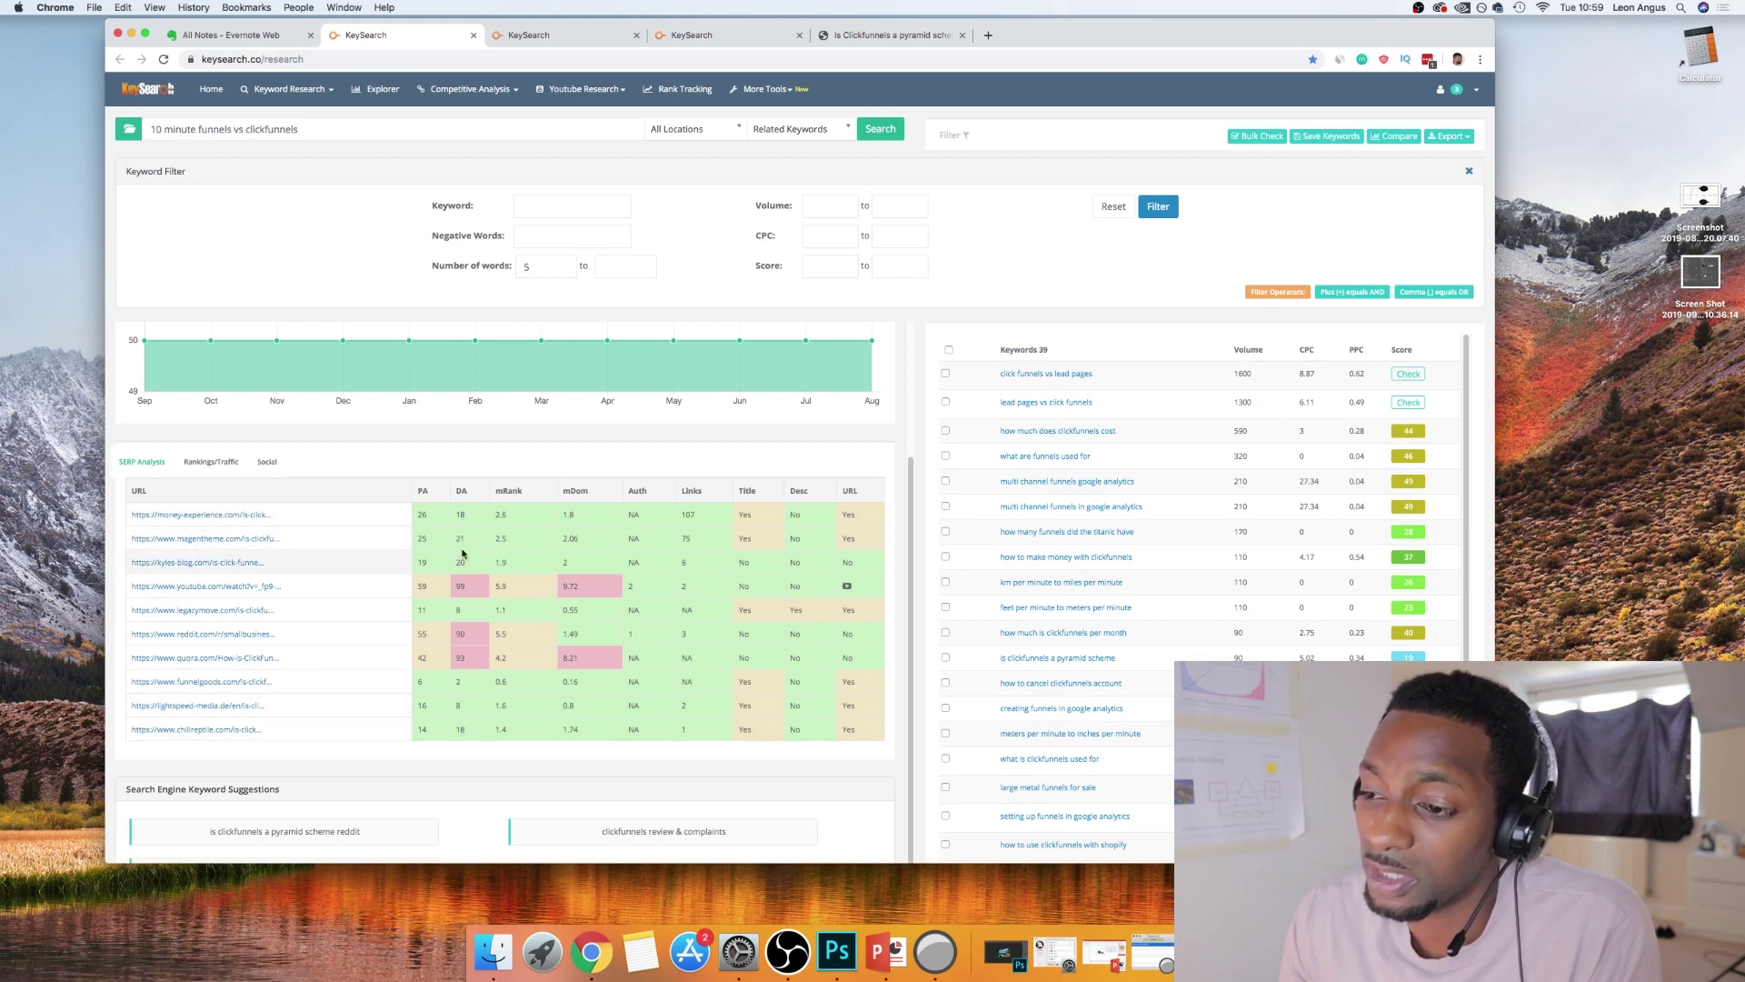
{"action": "left_click", "coordinate": [561, 34]}
{"action": "left_click_drag", "start_coordinate": [296, 130], "coordinate": [136, 150]}
{"action": "left_click", "coordinate": [482, 543]}
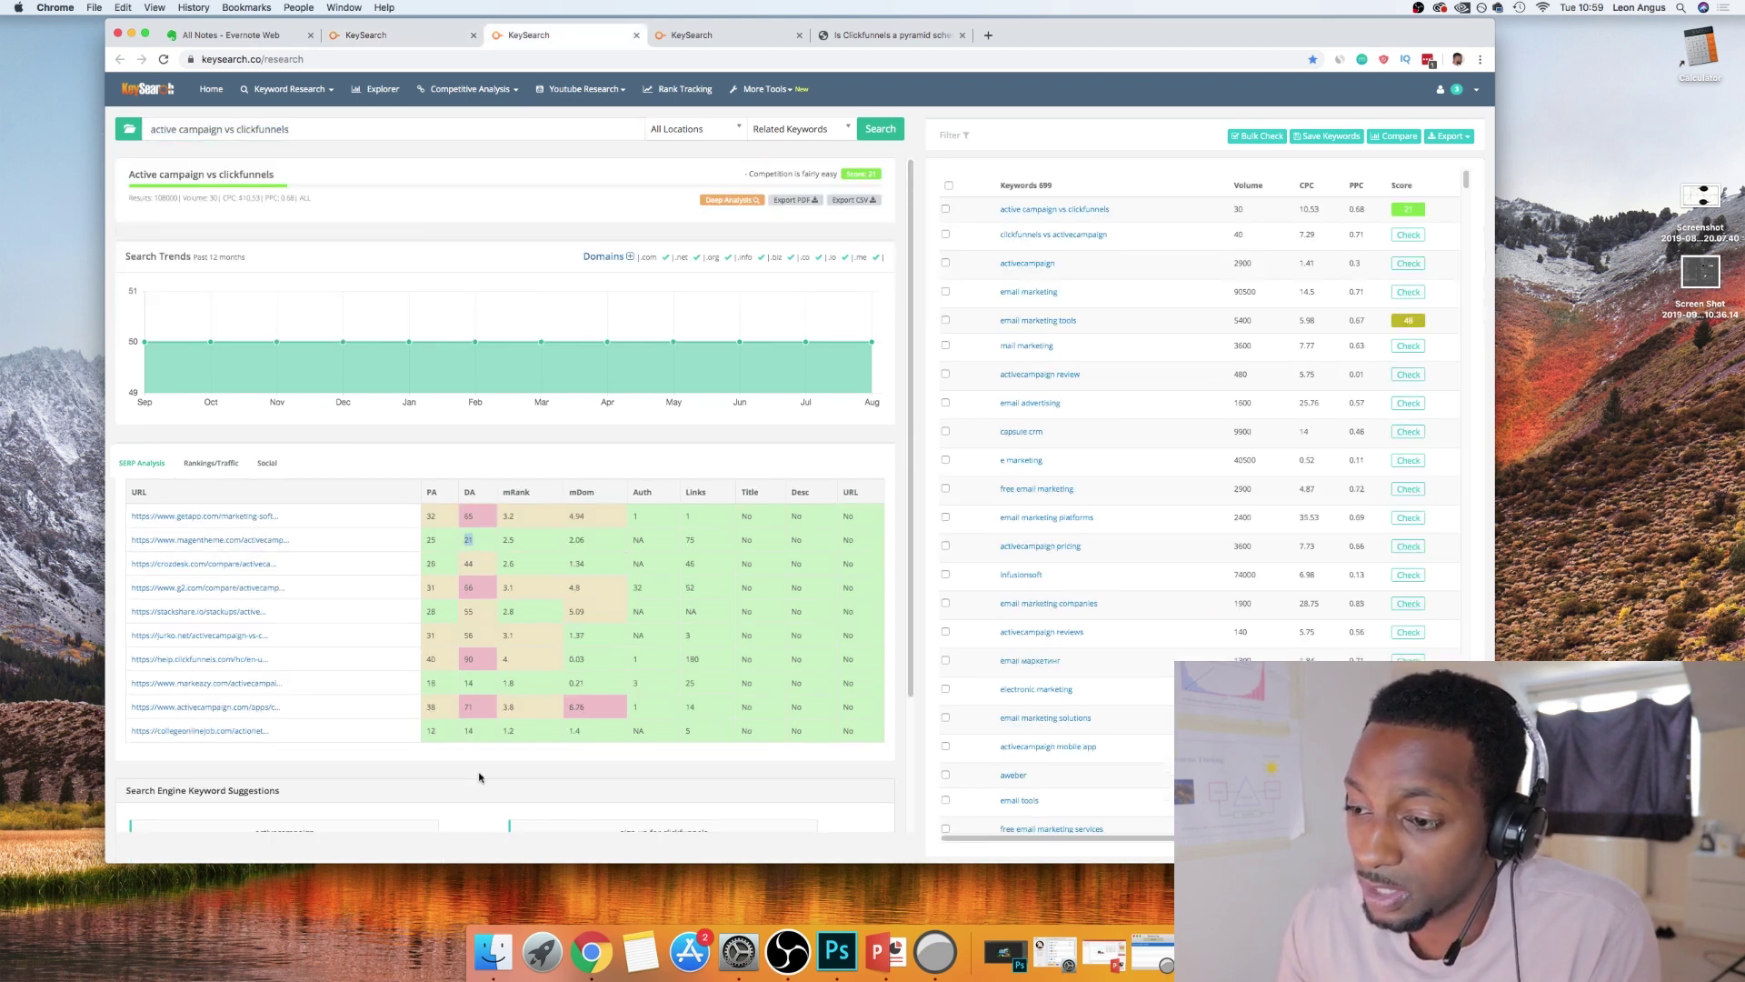
{"action": "double_click", "coordinate": [468, 730]}
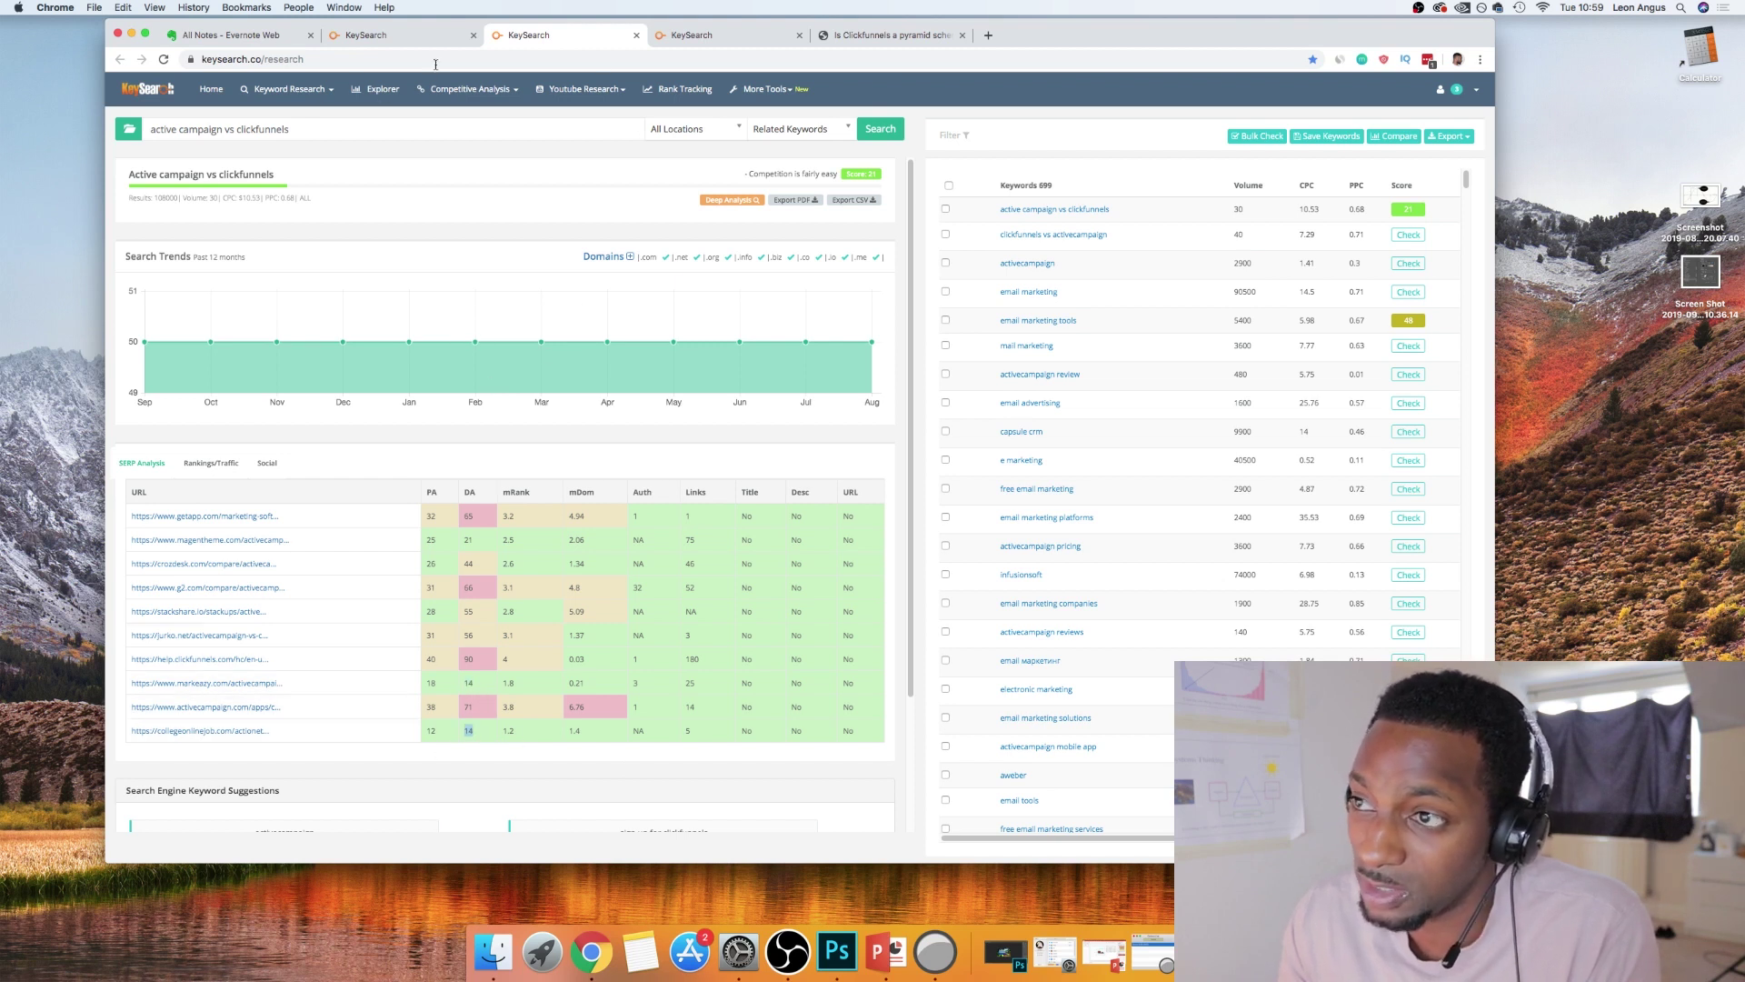
{"action": "left_click", "coordinate": [694, 36]}
{"action": "left_click", "coordinate": [534, 38]}
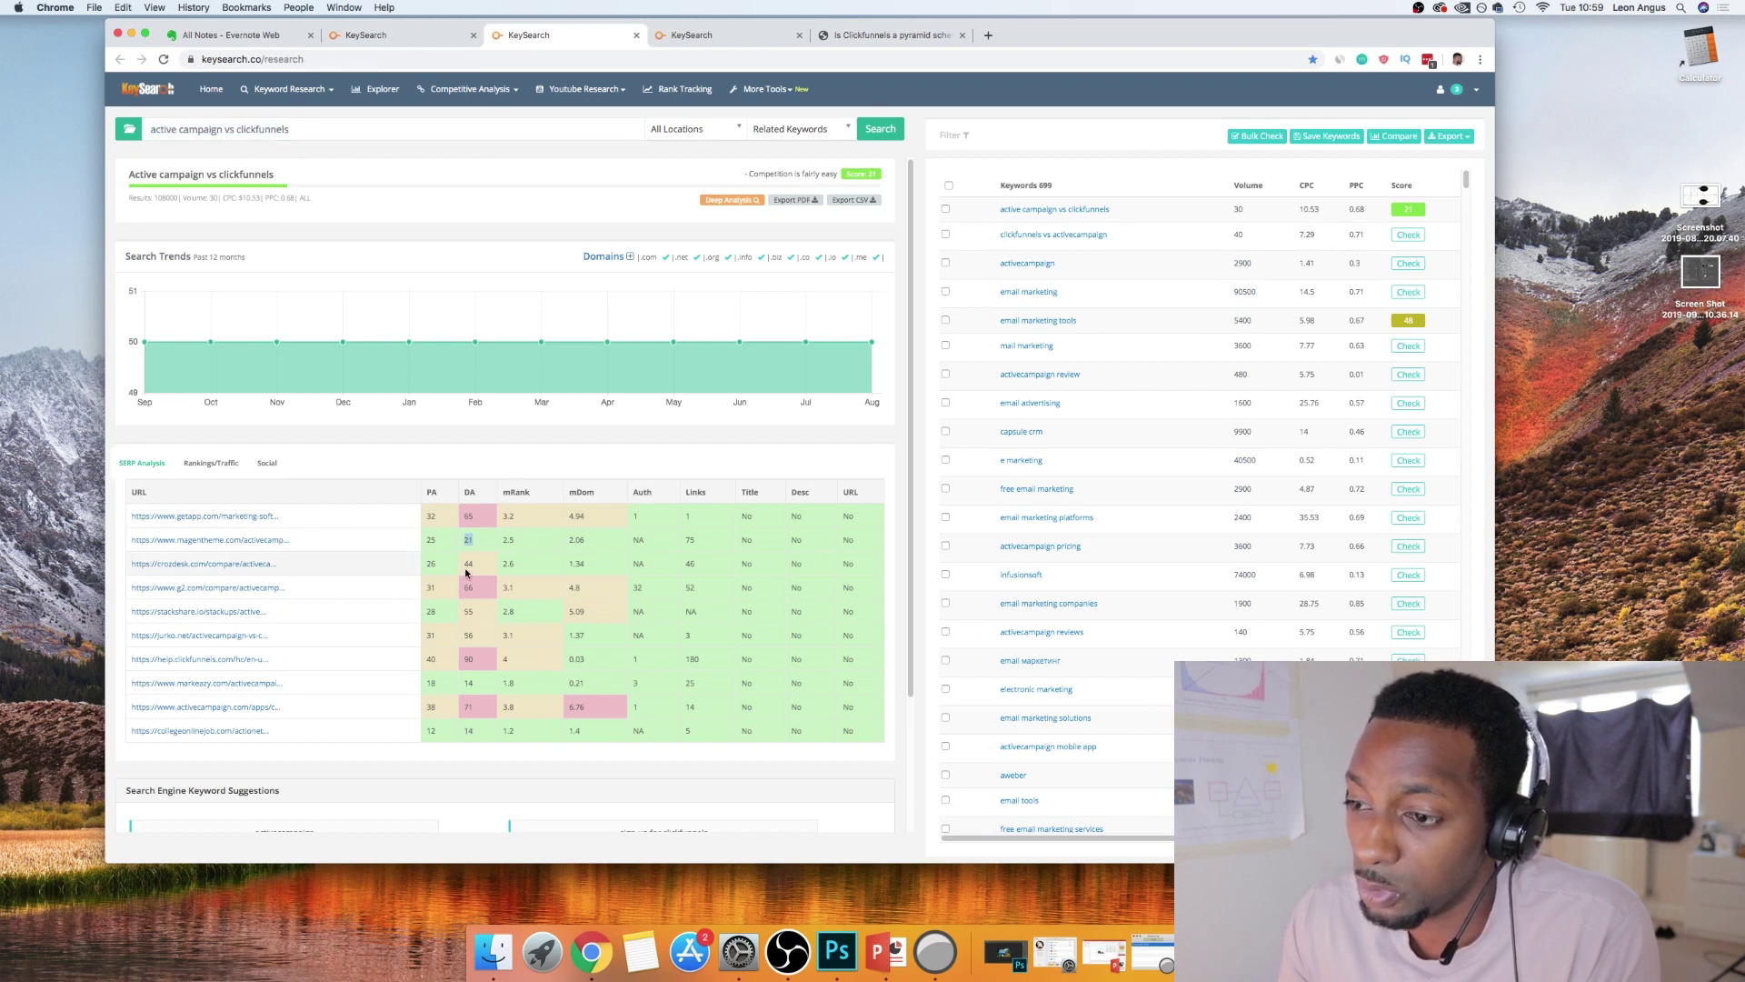
{"action": "left_click_drag", "start_coordinate": [462, 635], "coordinate": [438, 659]}
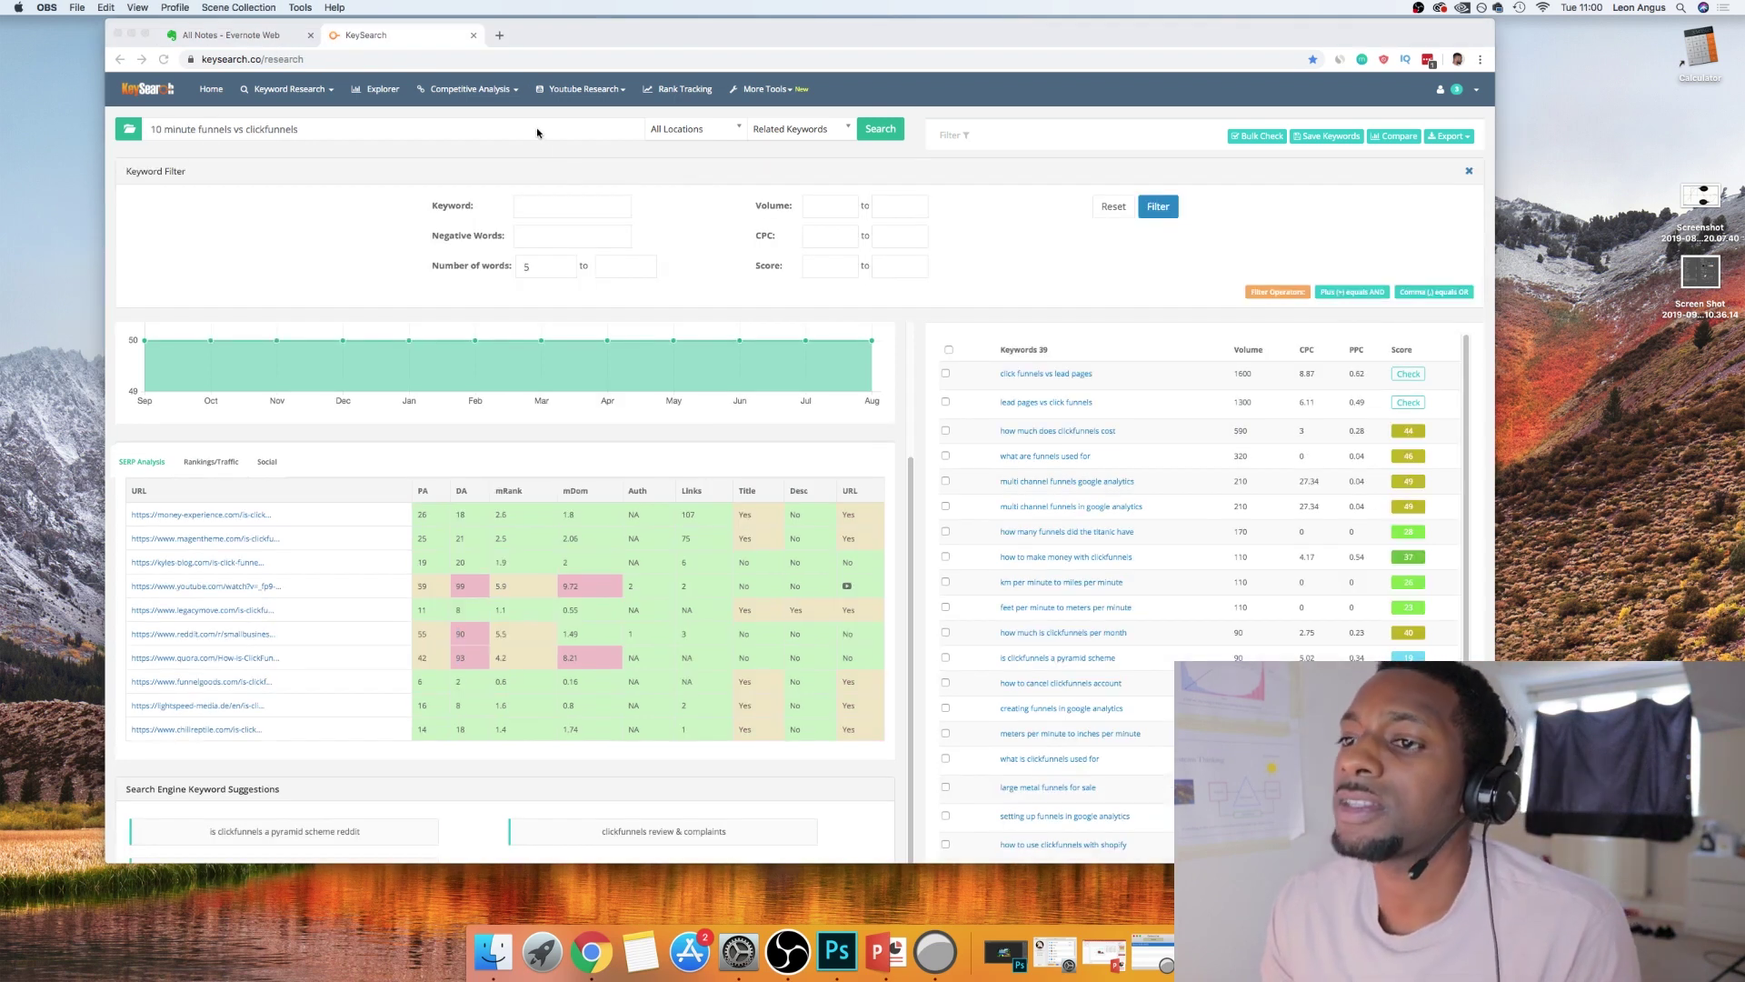
Search Google in a new browser tab for "best funnel building software"
{"action": "key", "text": "alt+shift+Left"}
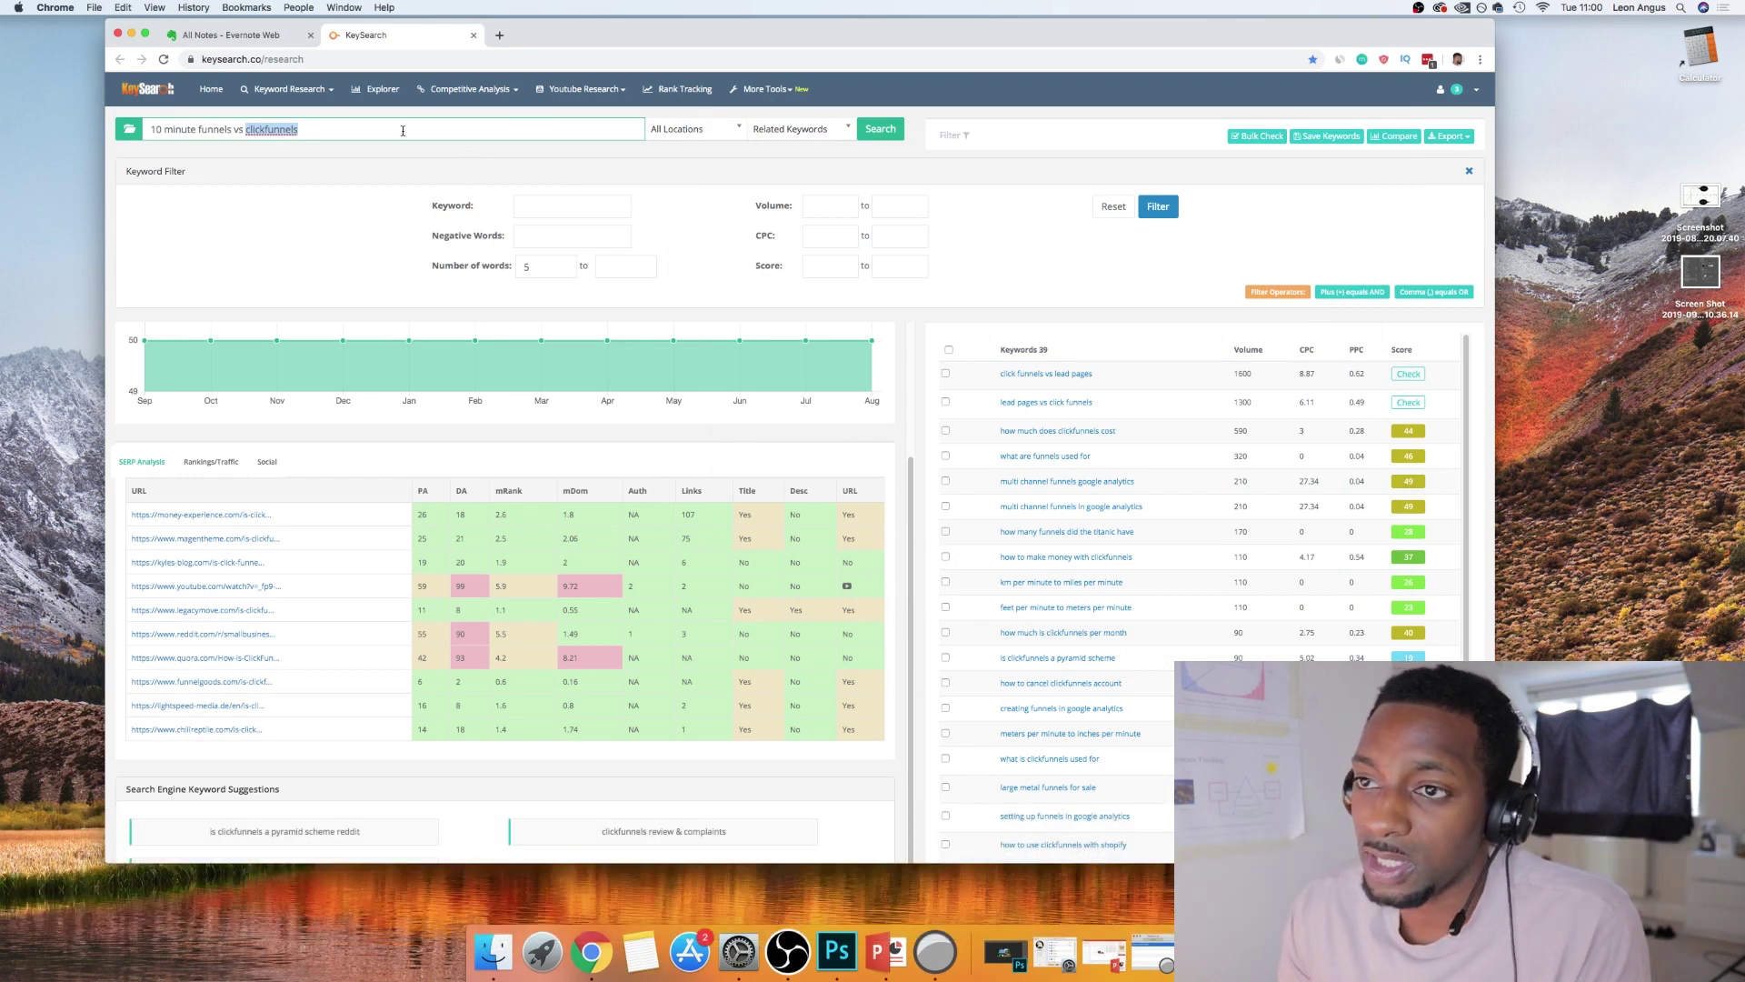
{"action": "key", "text": "super+a"}
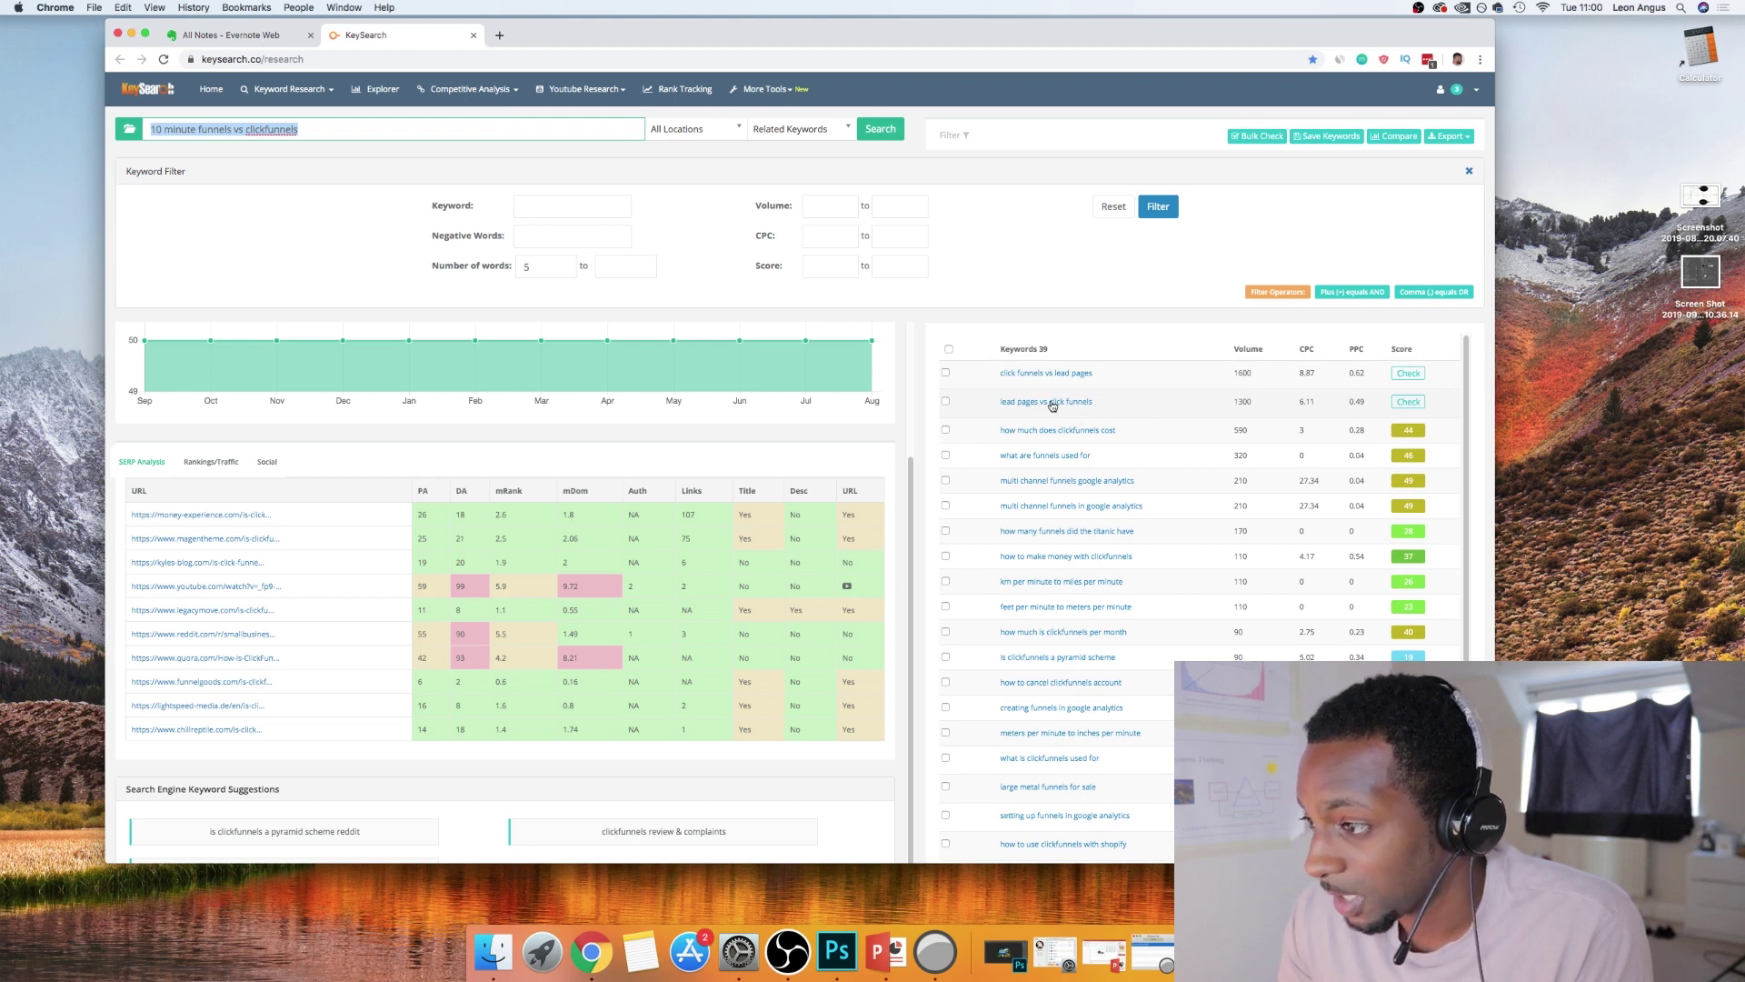
{"action": "left_click", "coordinate": [499, 35]}
{"action": "type", "text": "best funnel b"}
{"action": "key", "text": "Return"}
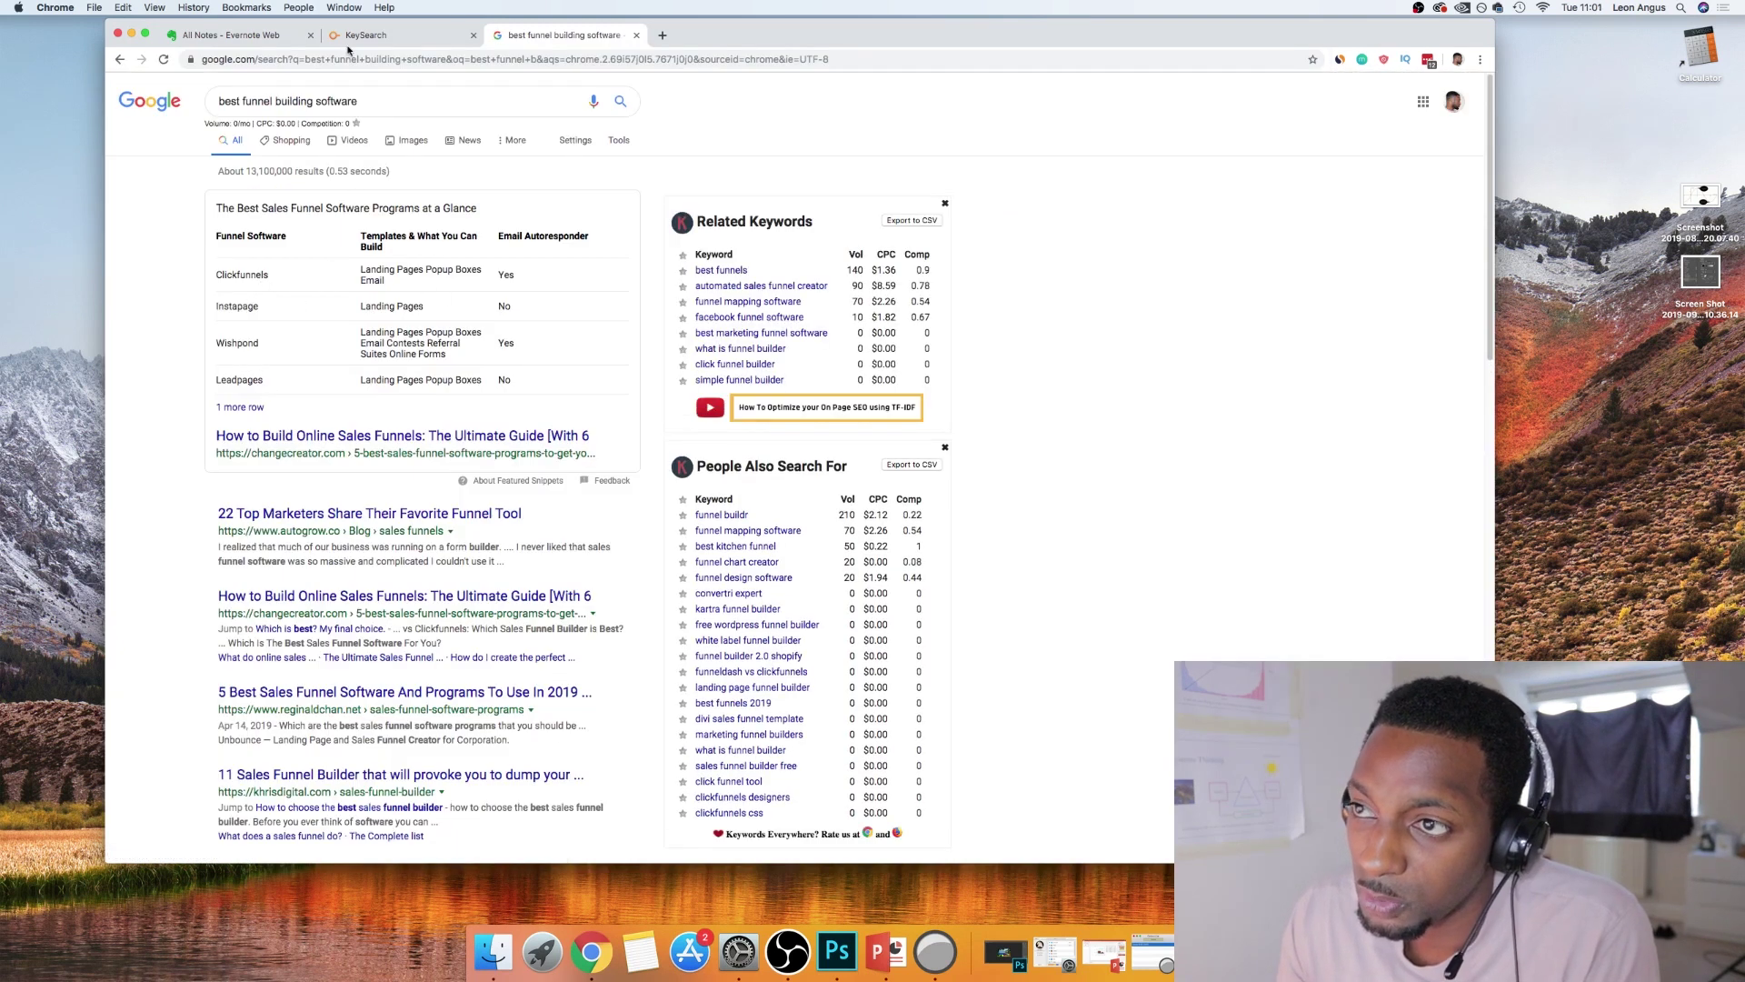
Return to the keyword research page and search for "instapage alternative"
{"action": "left_click", "coordinate": [372, 35]}
{"action": "type", "text": "instapage alternative"}
{"action": "key", "text": "Return"}
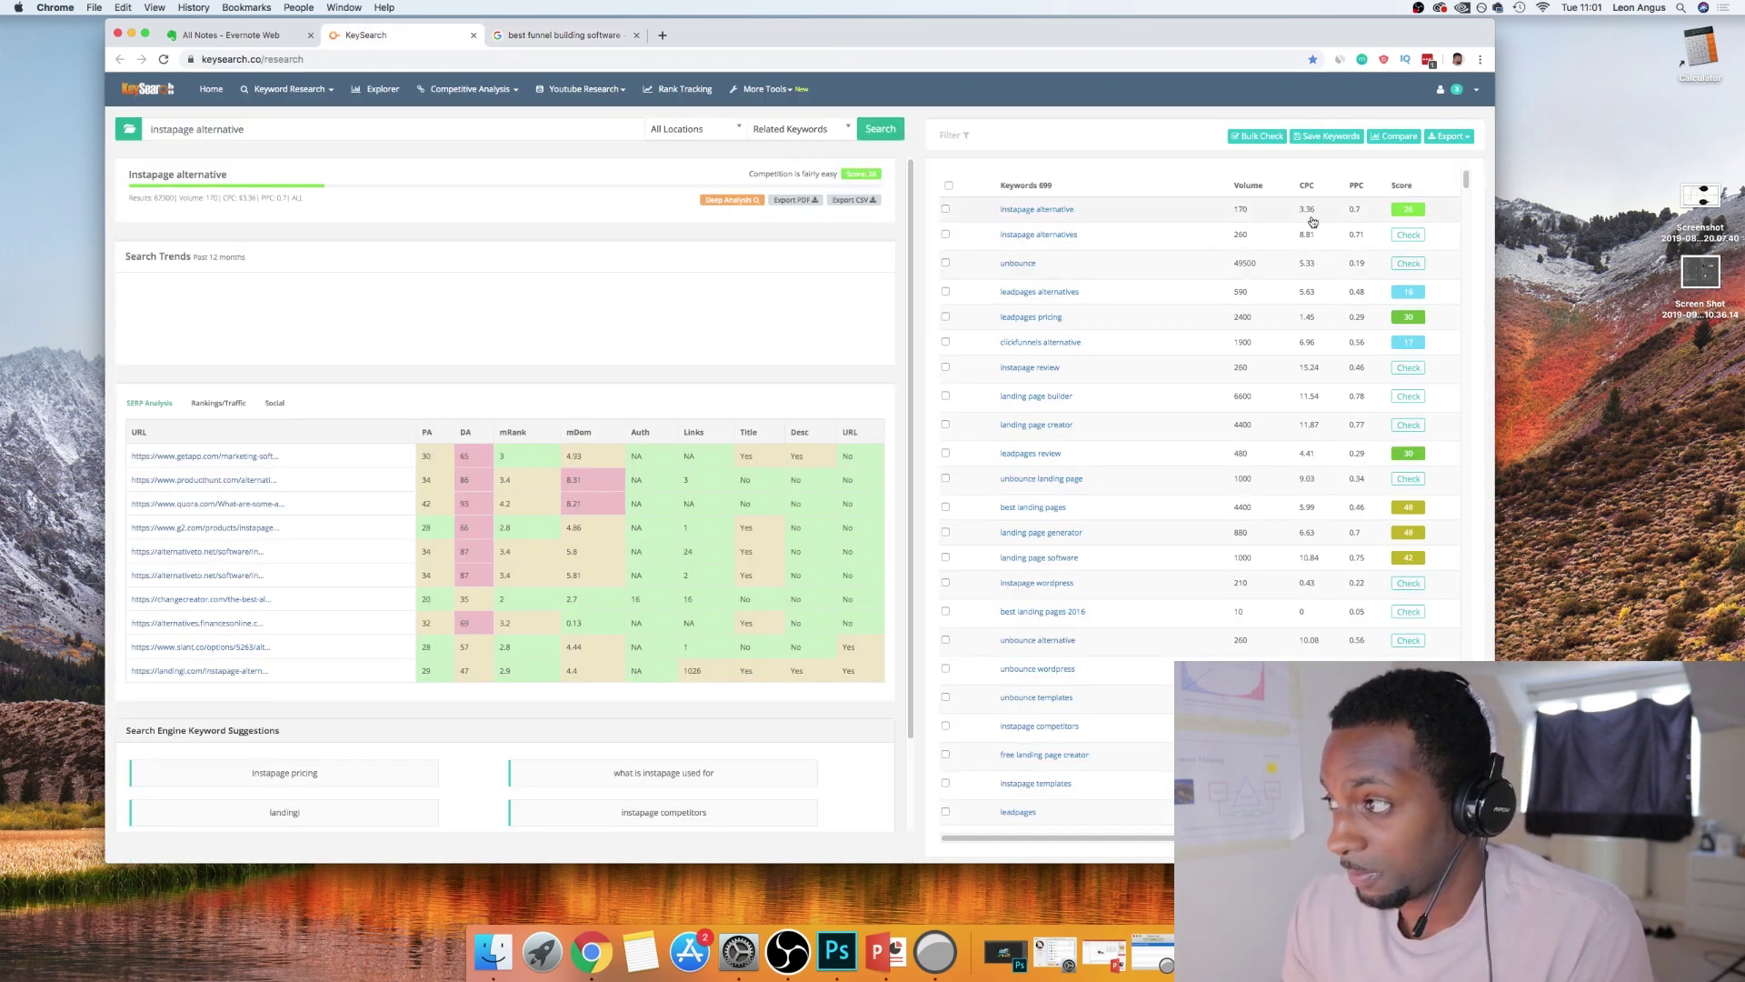
{"action": "left_click_drag", "start_coordinate": [1193, 220], "coordinate": [991, 215]}
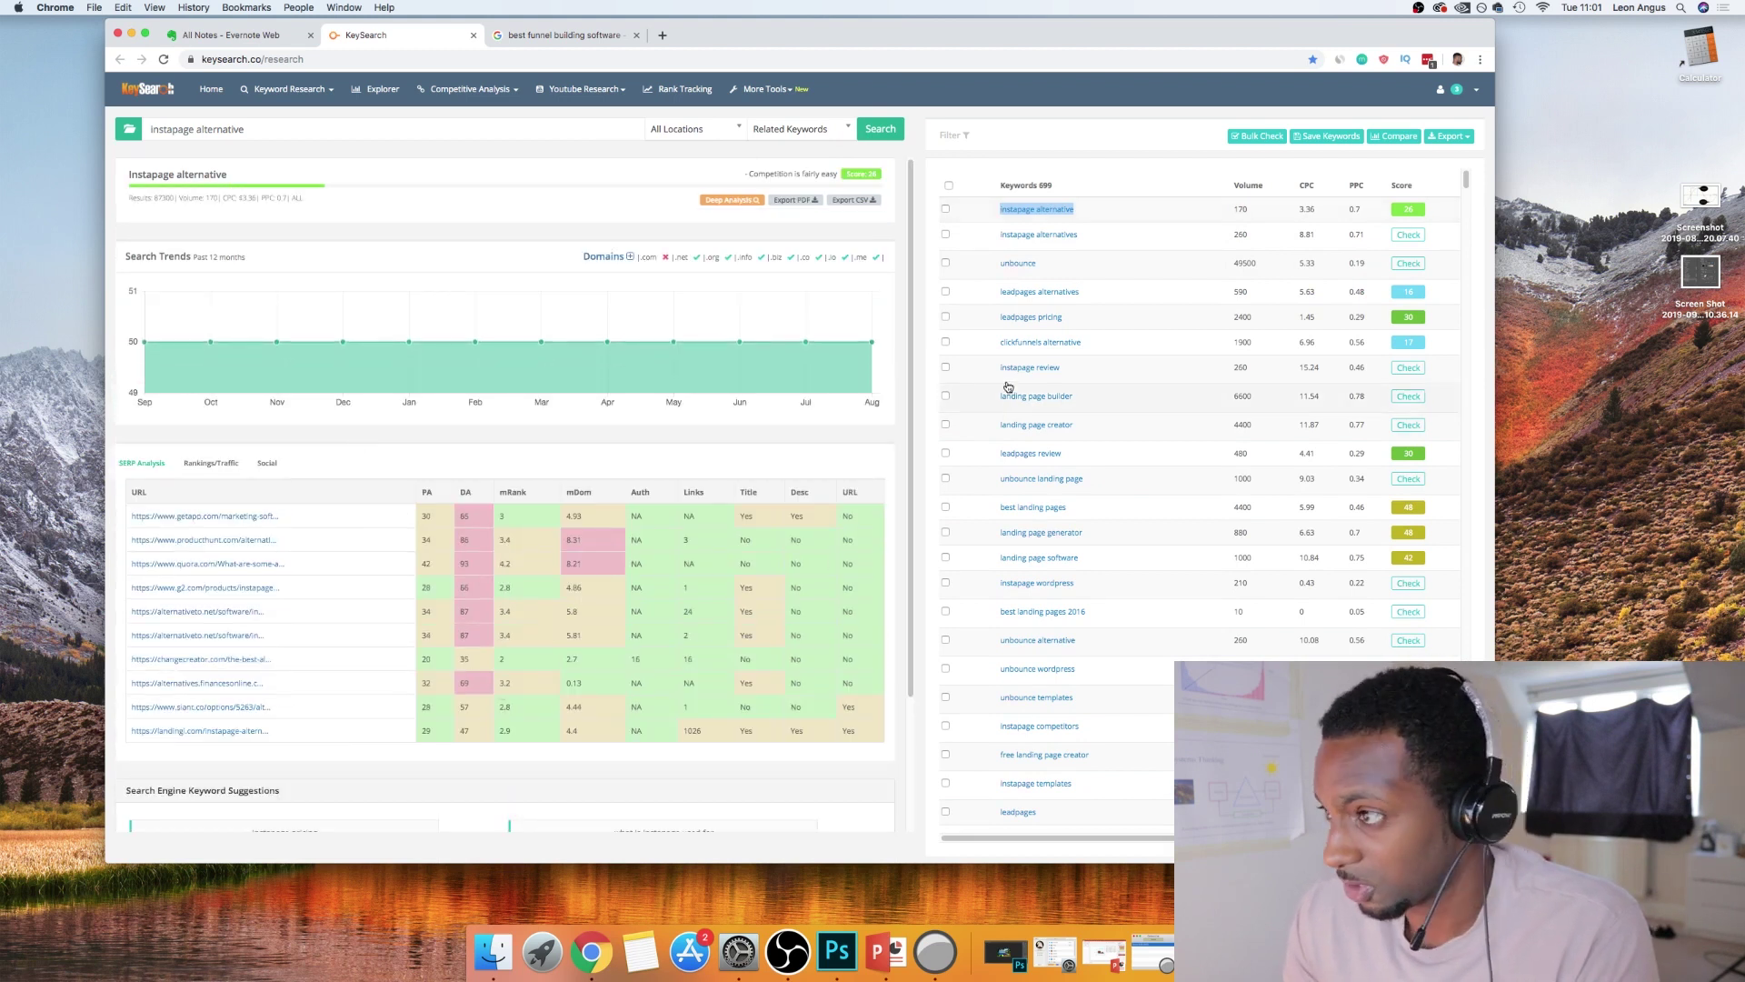
Review "leadpages alternatives" and examine the domain authority, page authority links and link figures of its ranking pages
{"action": "left_click", "coordinate": [1157, 295]}
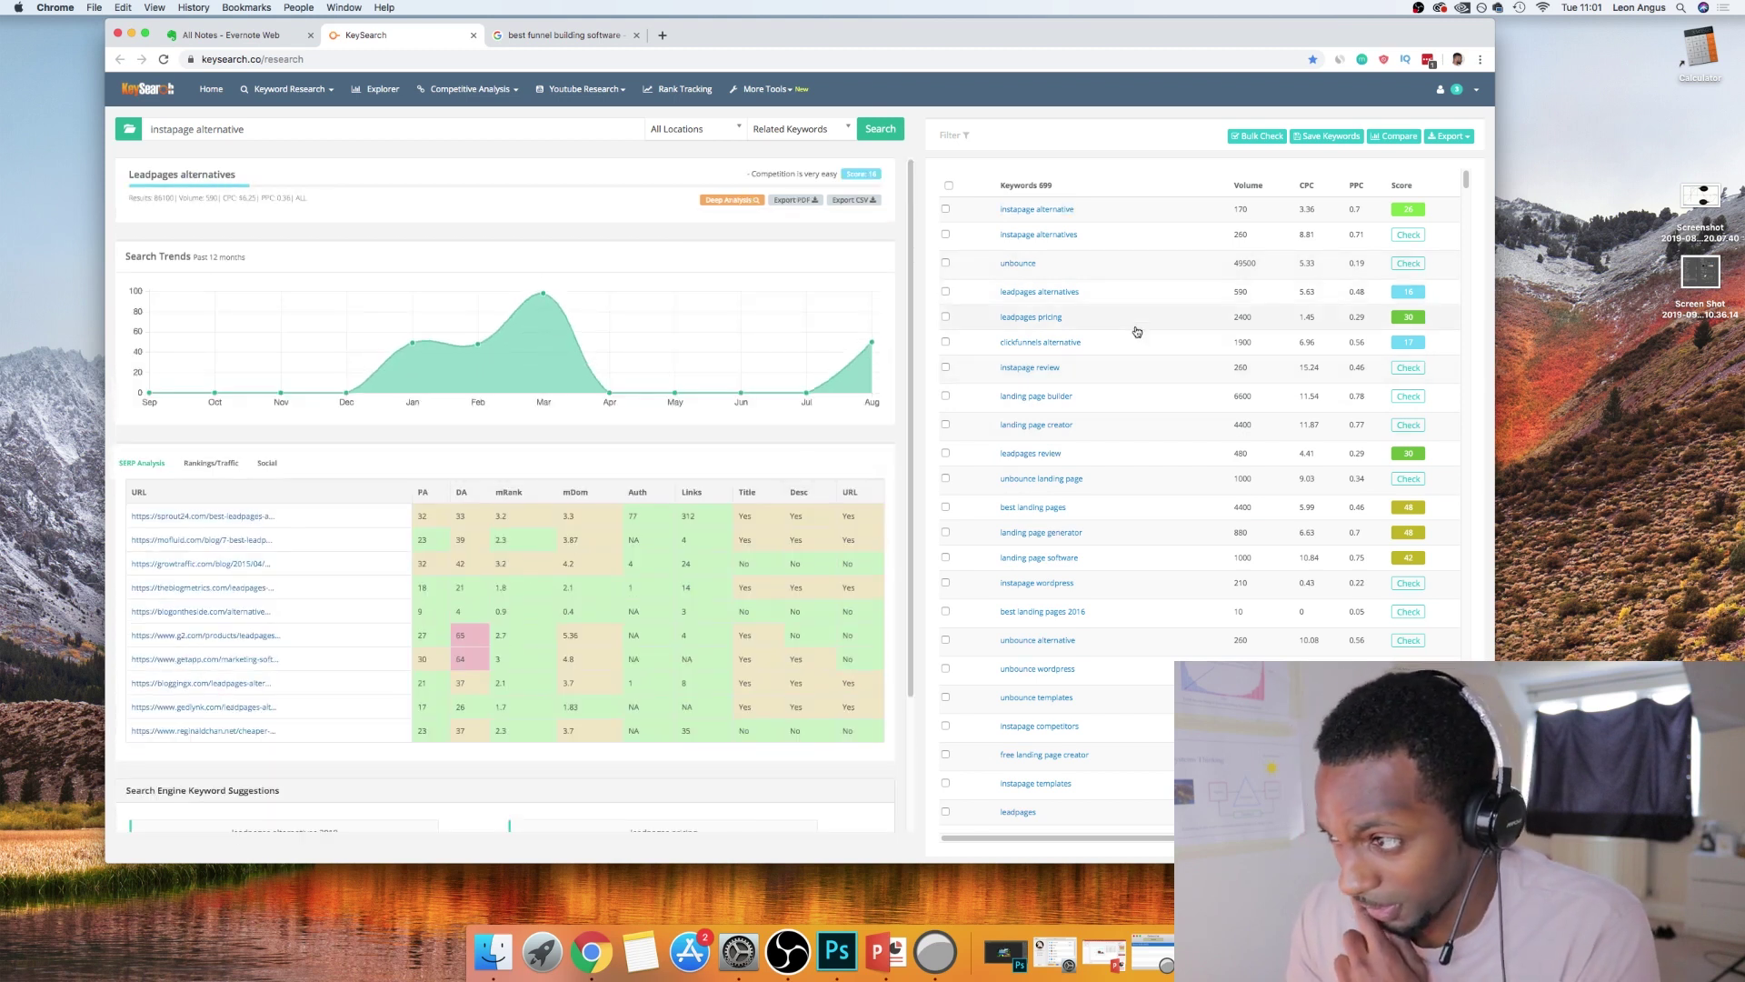
{"action": "double_click", "coordinate": [470, 613]}
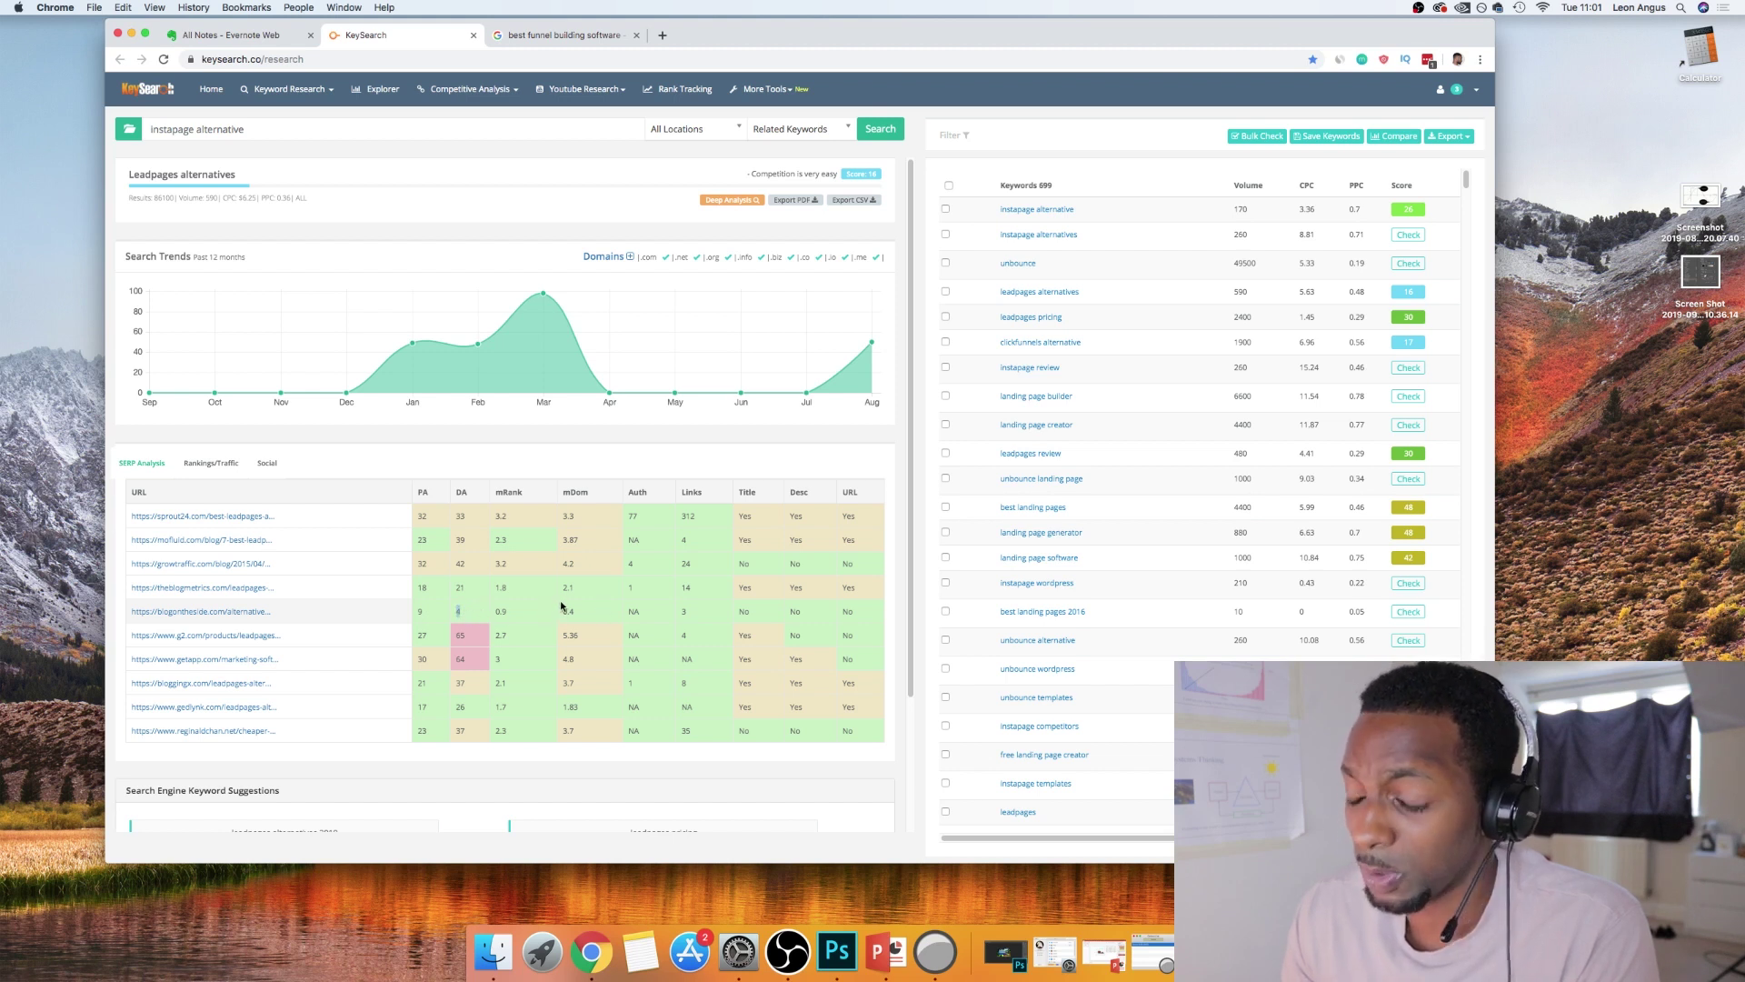
{"action": "double_click", "coordinate": [658, 607]}
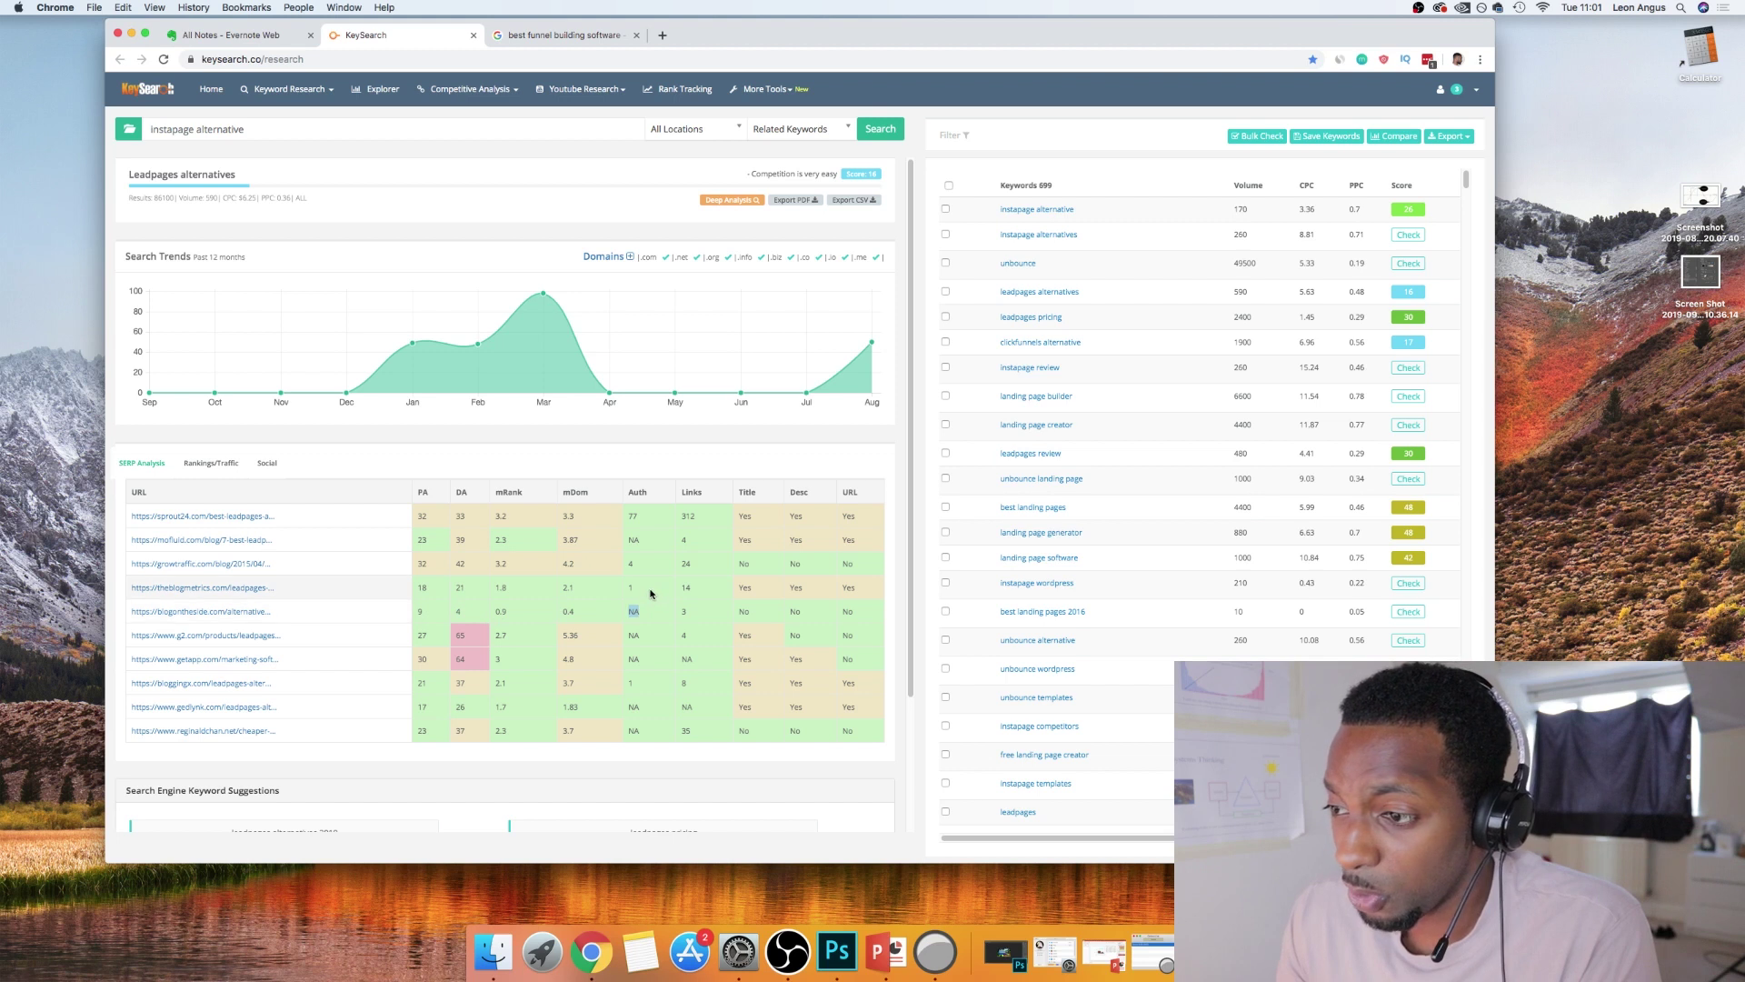
{"action": "double_click", "coordinate": [687, 610]}
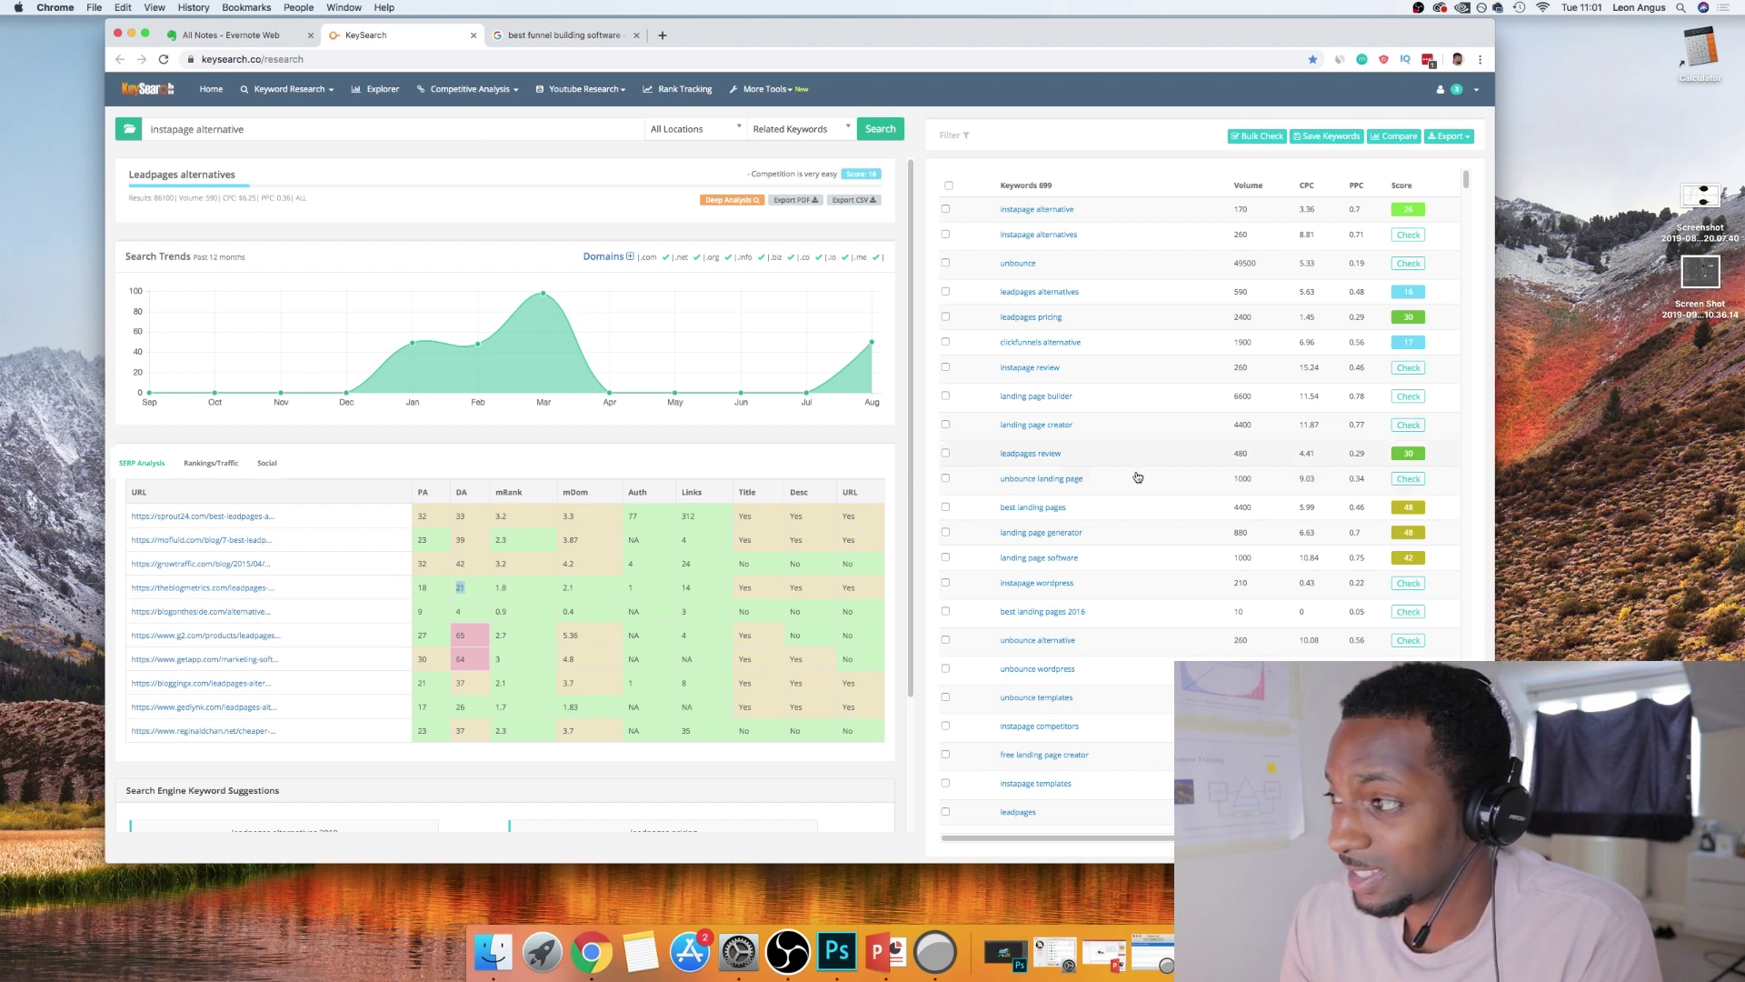
Review the ranking analyses of the related keywords "clickfunnels alternative" and "instapage review"
{"action": "left_click", "coordinate": [1261, 346]}
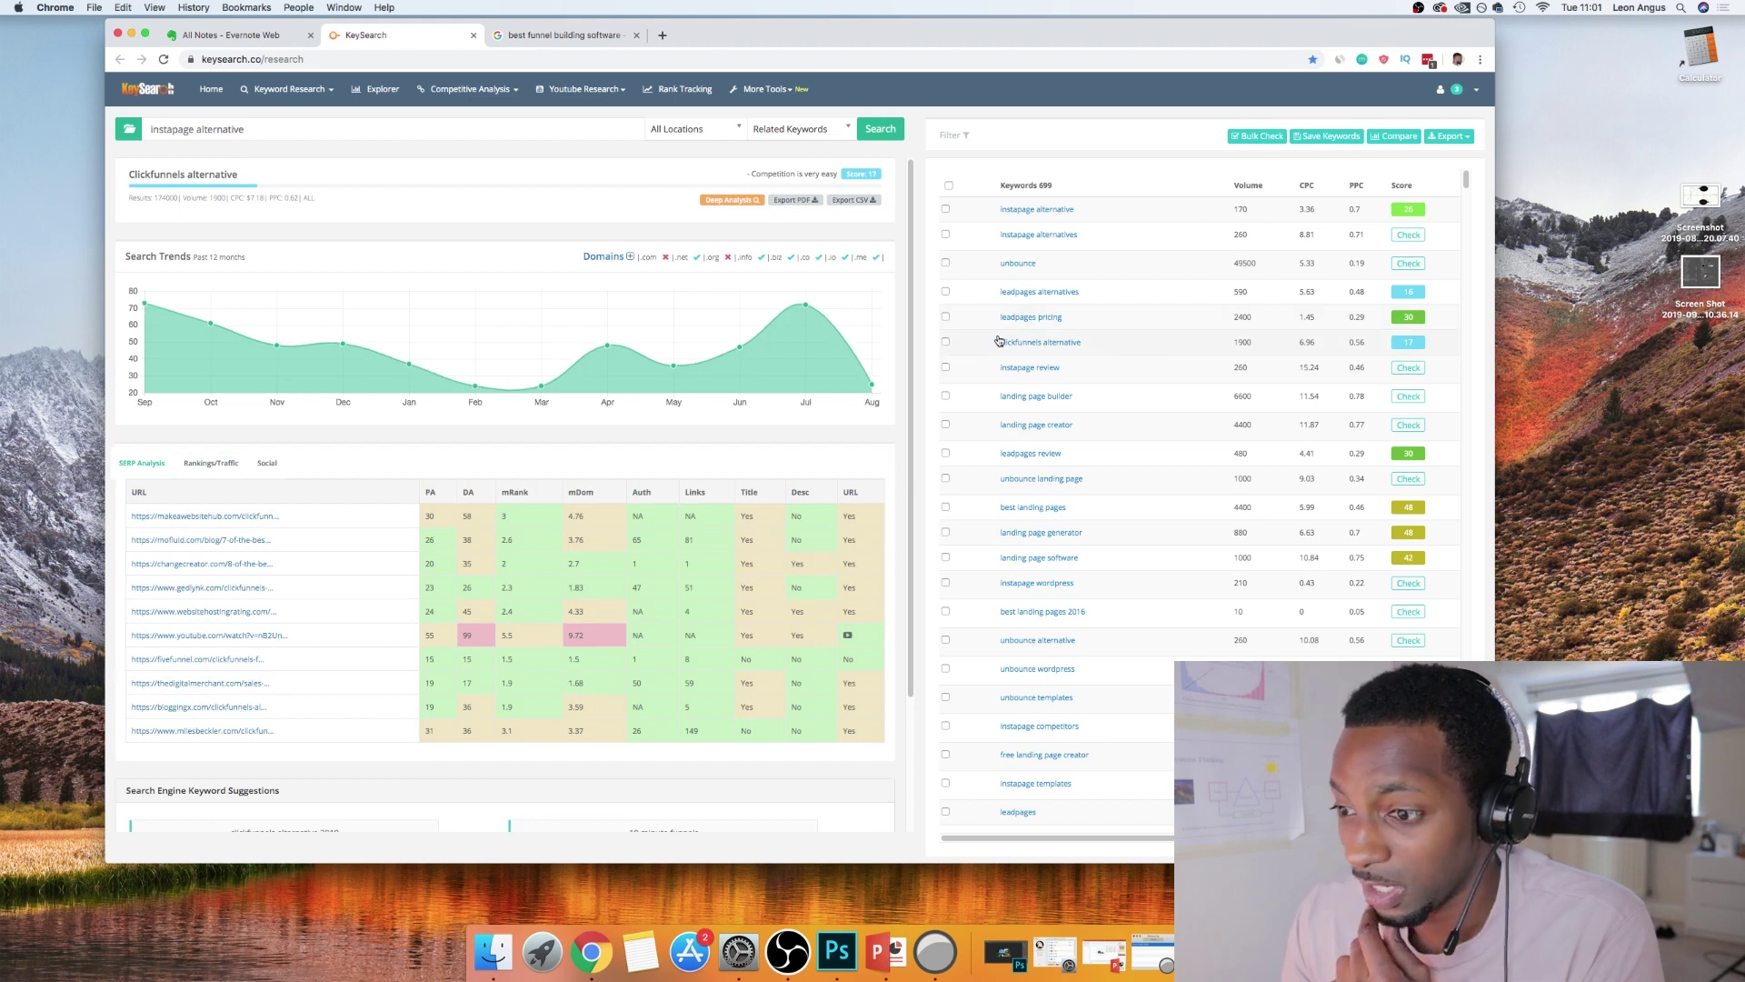
{"action": "double_click", "coordinate": [971, 345]}
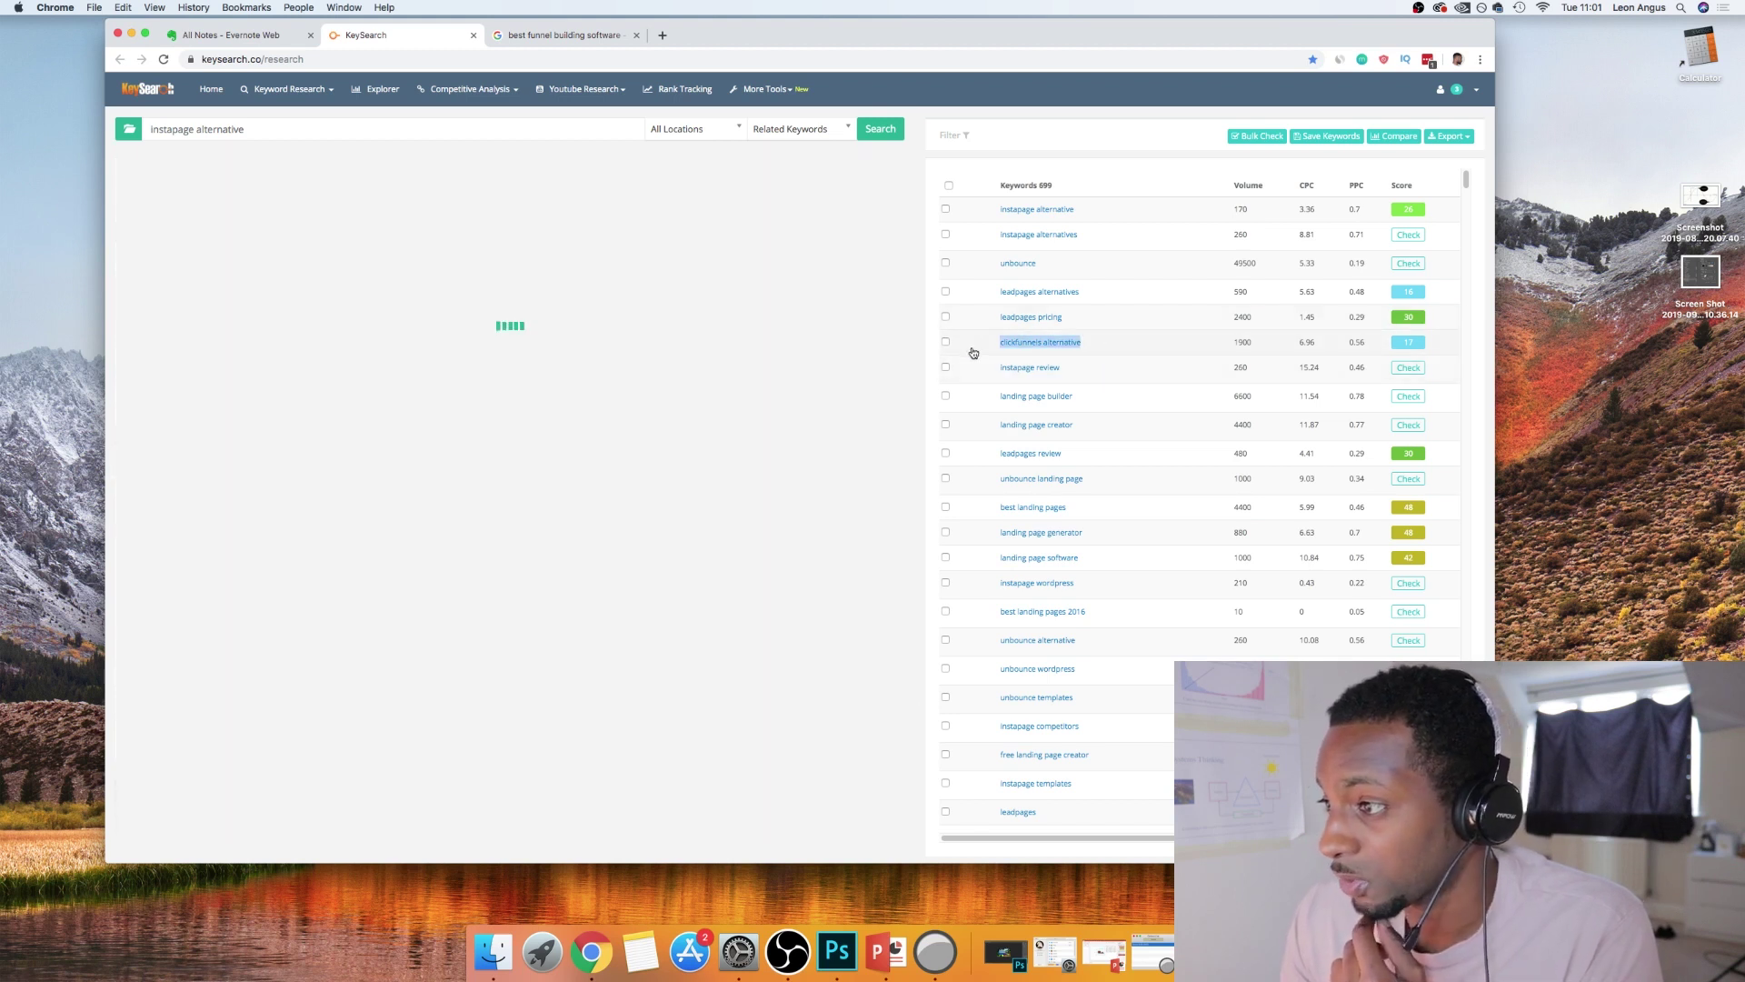
{"action": "left_click", "coordinate": [1076, 369]}
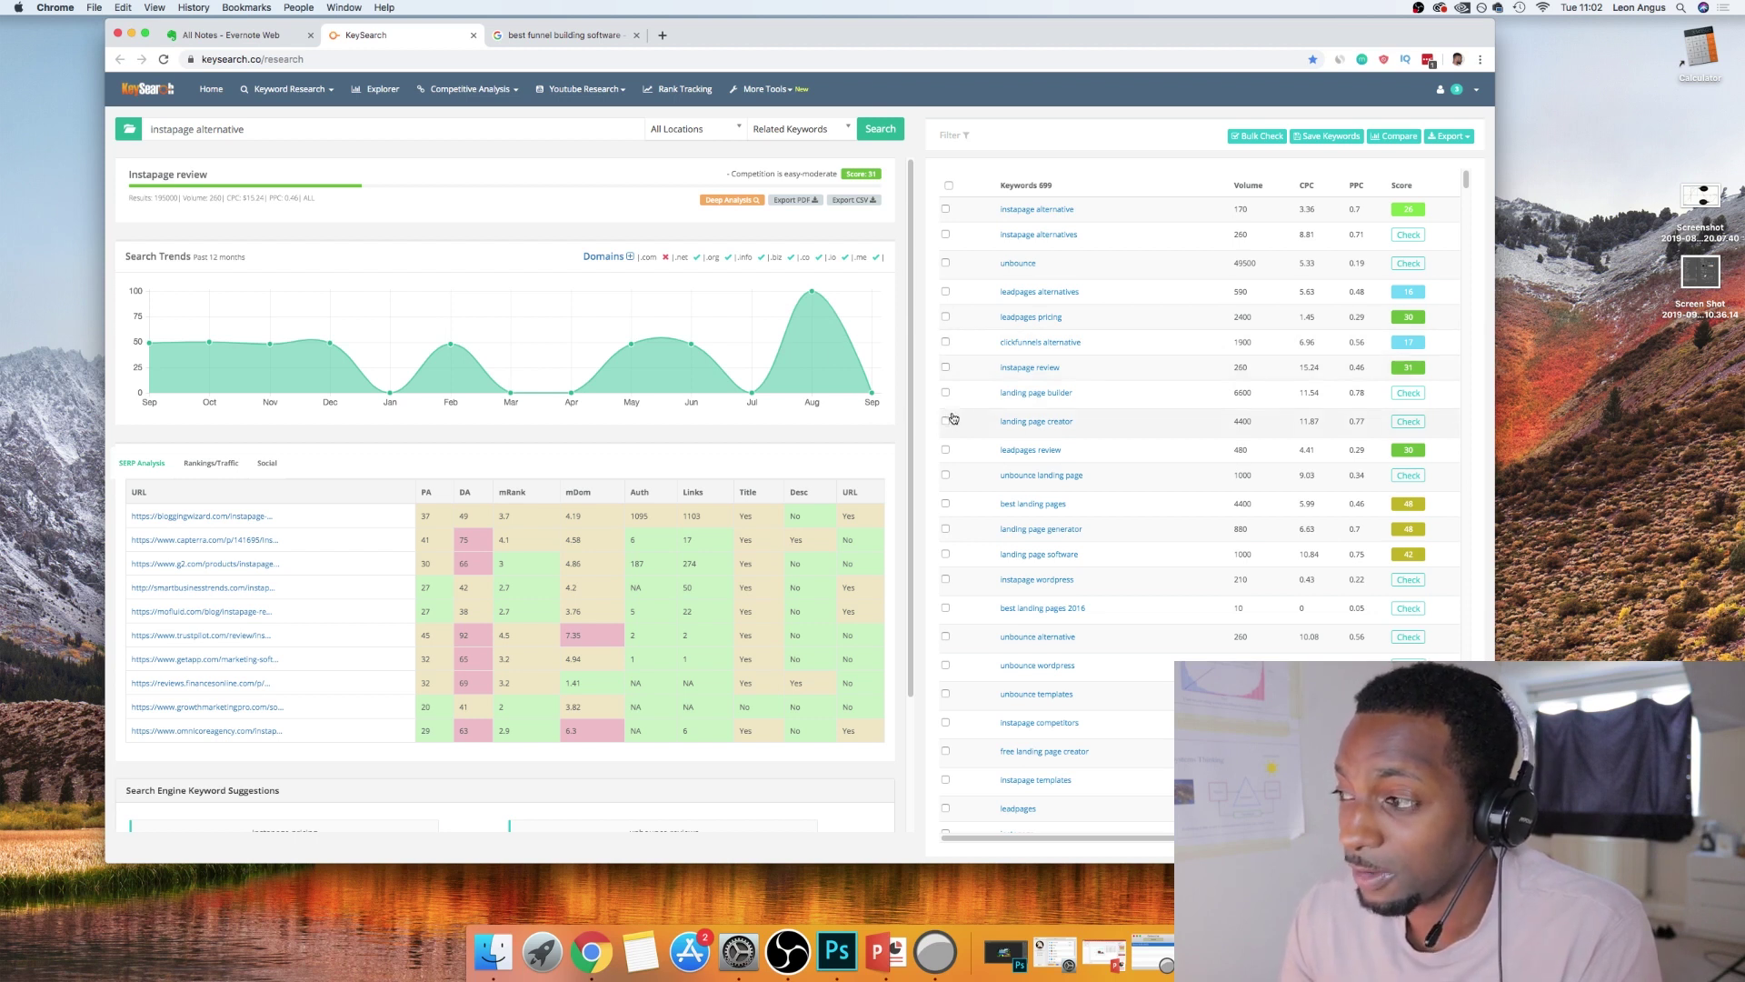
Filter the related keywords for "instapage alternative" to a minimum of 6 words
{"action": "triple_click", "coordinate": [576, 130]}
{"action": "left_click", "coordinate": [953, 134]}
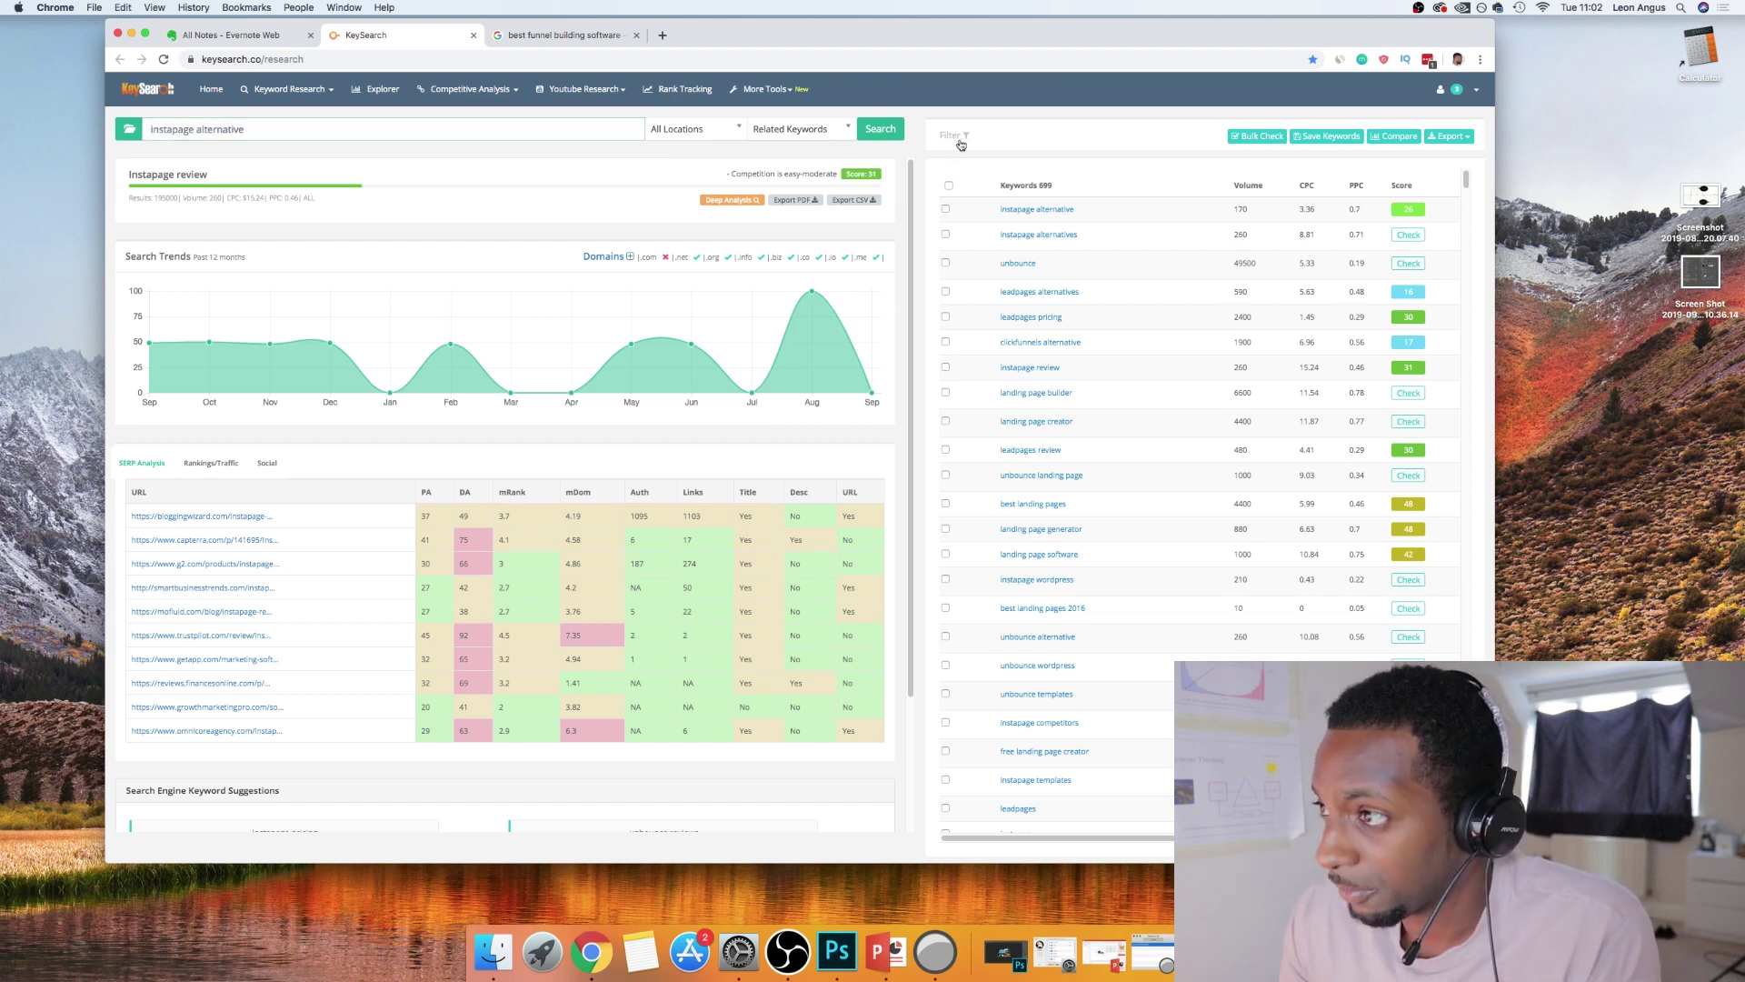
{"action": "left_click", "coordinate": [562, 273]}
{"action": "type", "text": "6"}
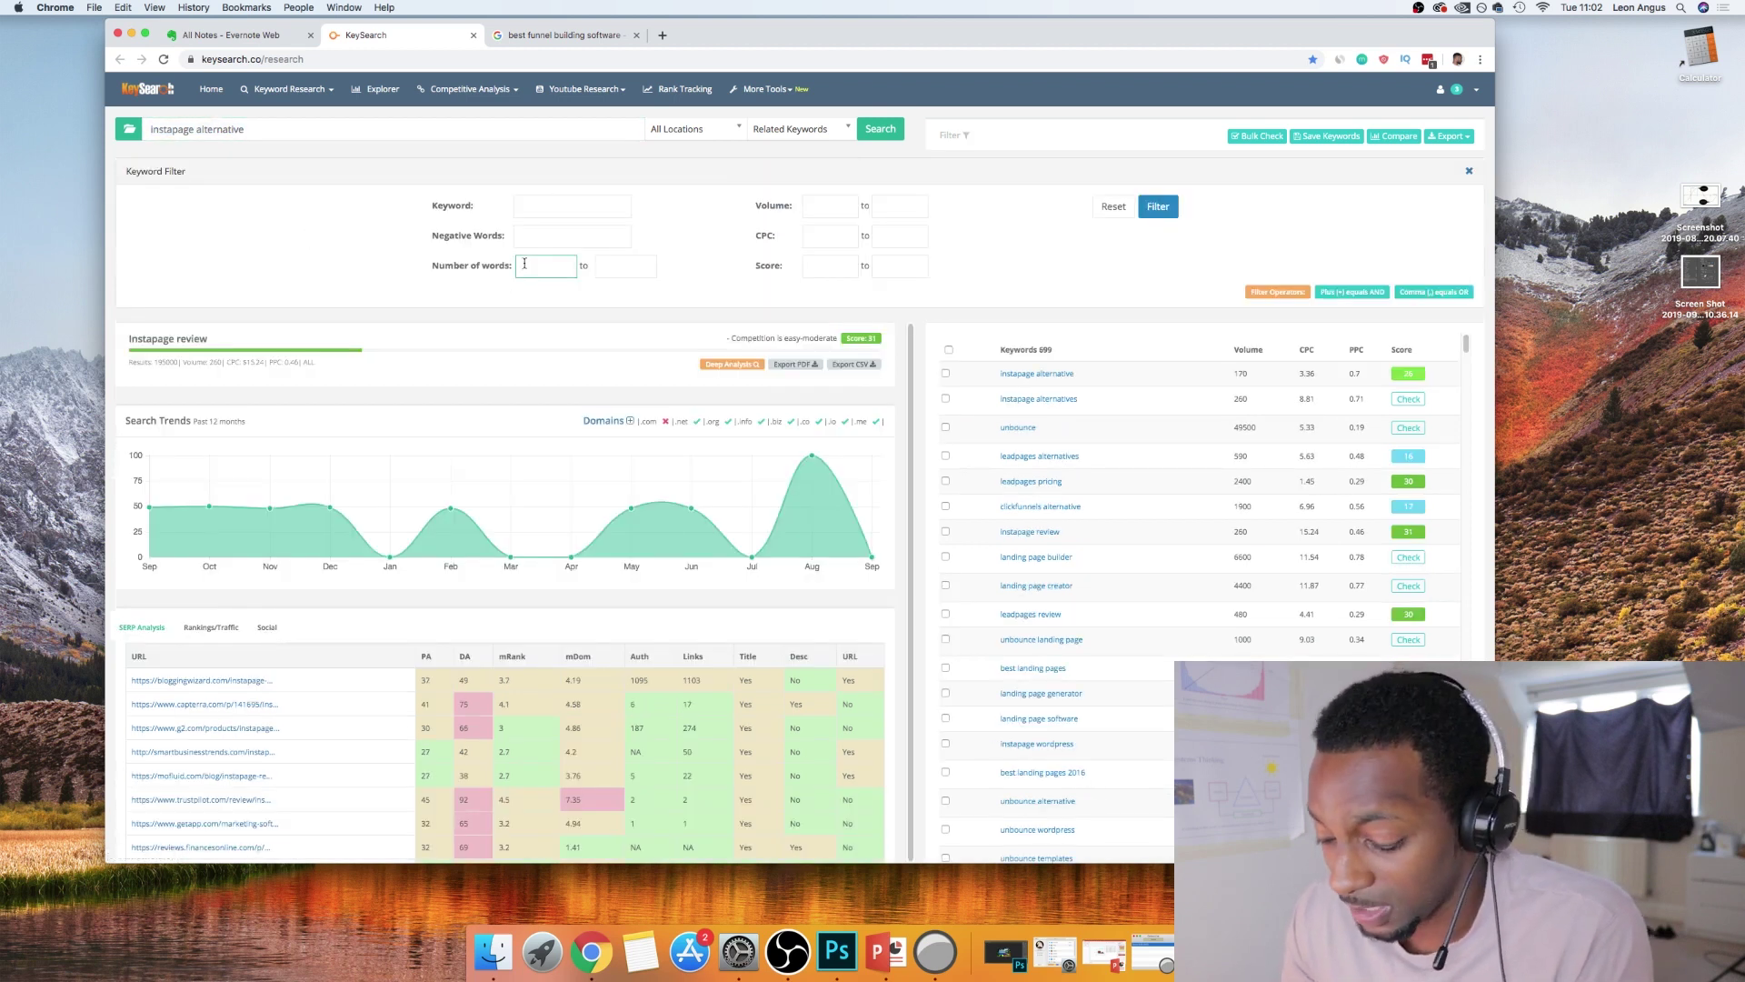
{"action": "left_click", "coordinate": [1155, 207]}
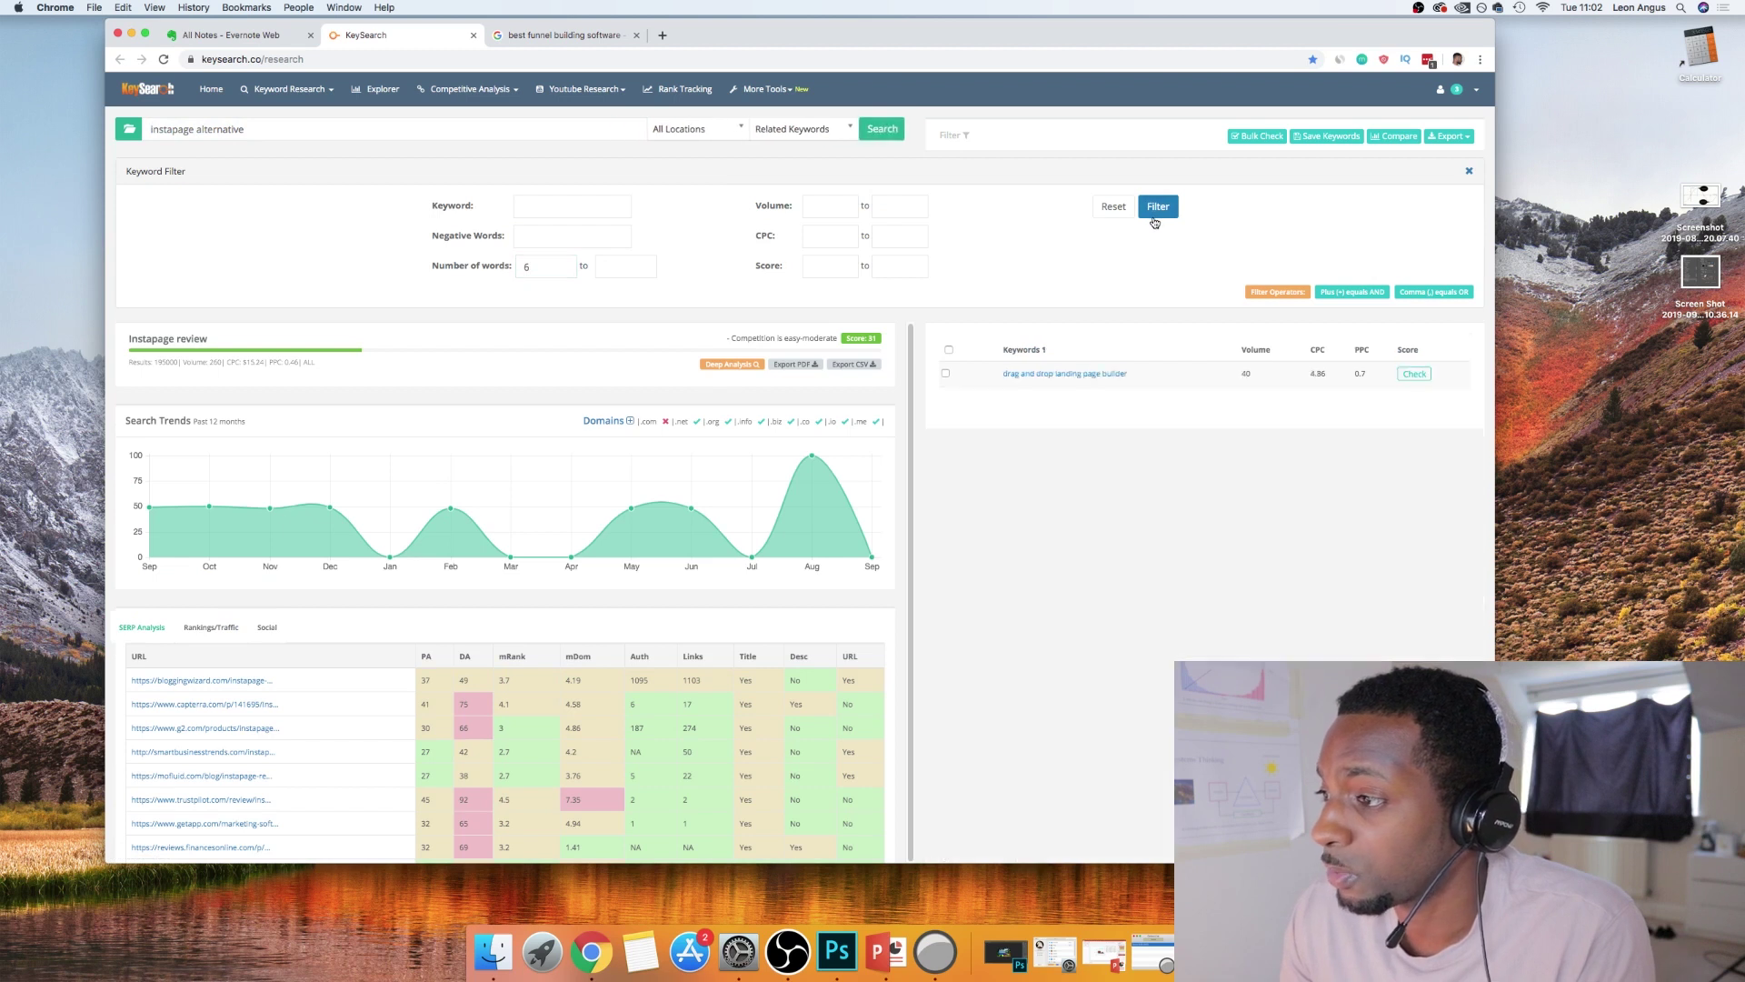
Check the difficulty score of "drag and drop landing page builder" and examine the metrics of its ranking pages
{"action": "left_click", "coordinate": [1403, 373]}
{"action": "left_click", "coordinate": [1171, 378]}
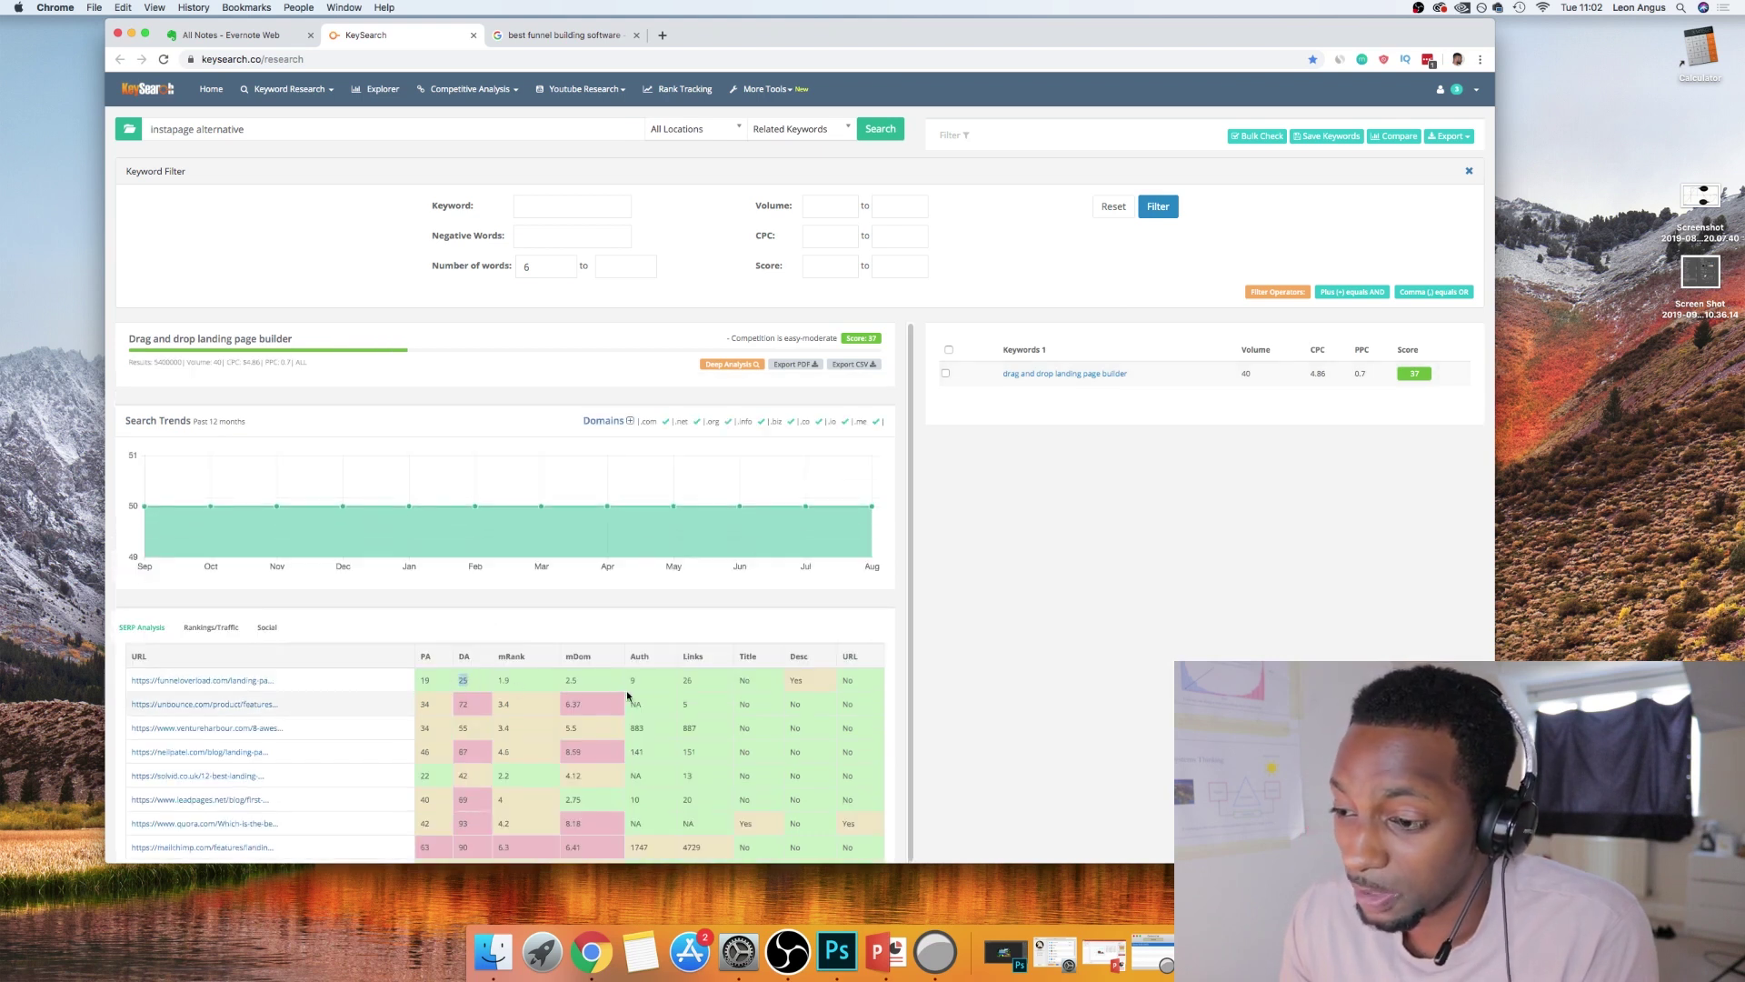
{"action": "scroll", "coordinate": [672, 677], "scroll_direction": "down", "scroll_amount": 4}
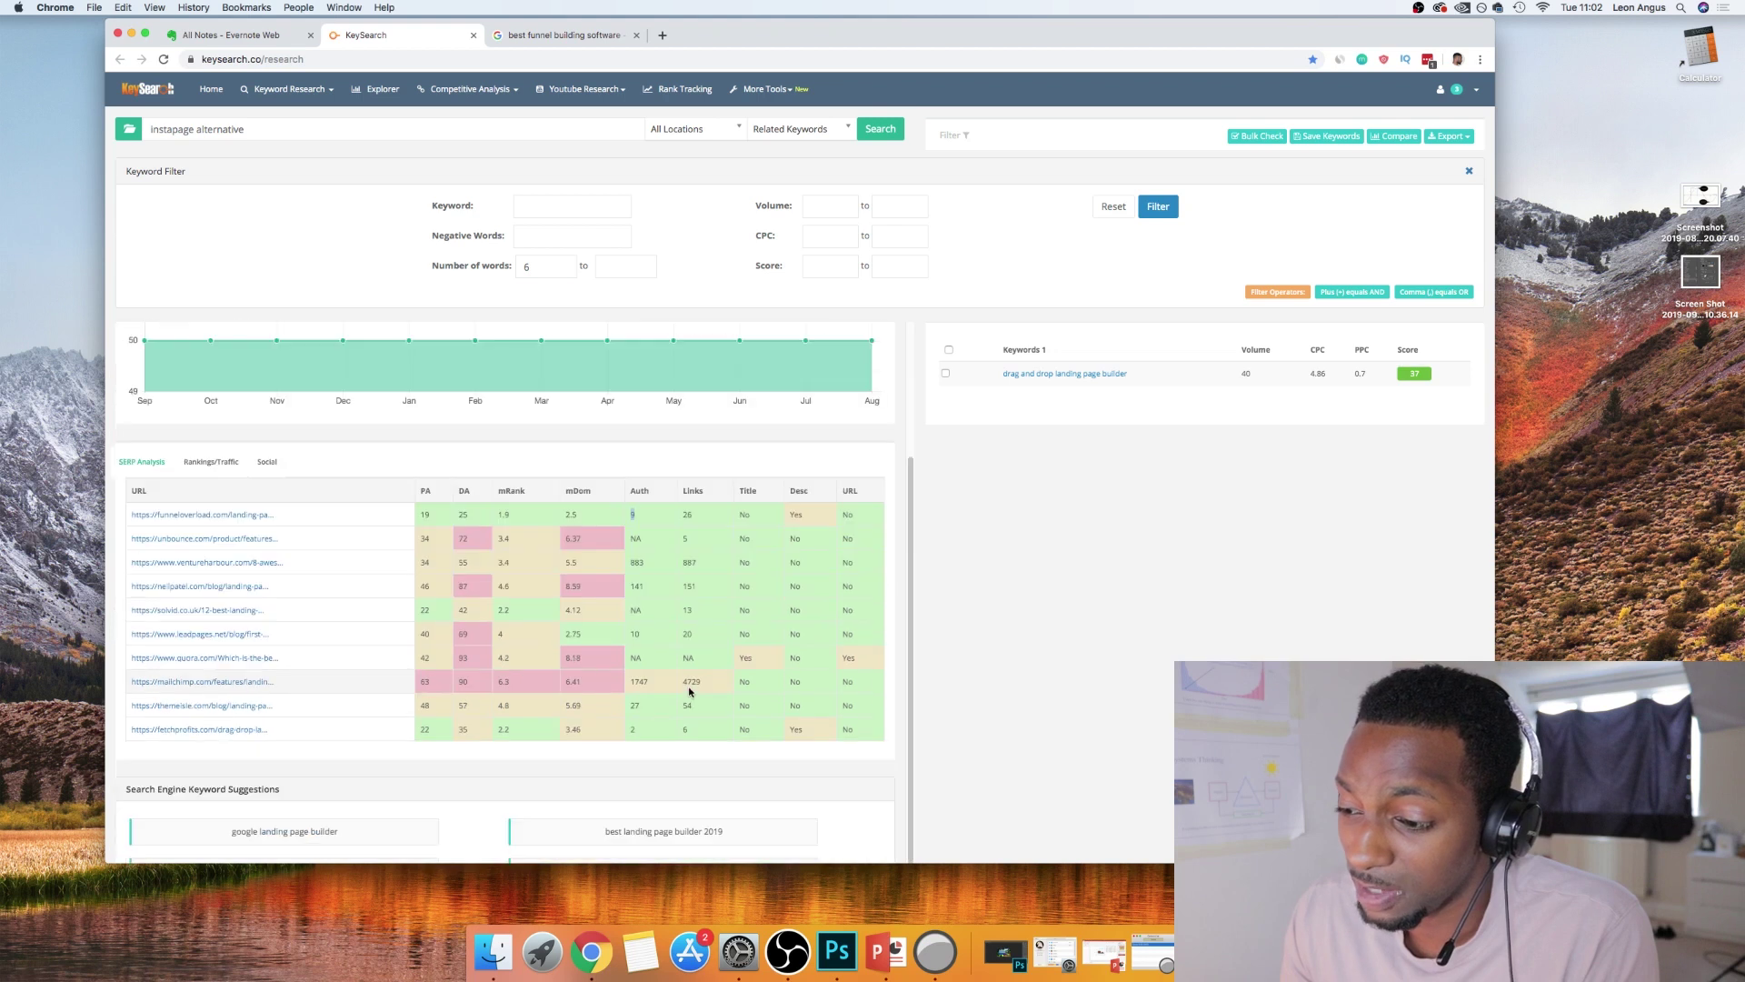
Set the keyword filter to a minimum of 5 words and review "instapage vs leadpages vs unbounce" and "how to cancel leadpages account"
{"action": "left_click", "coordinate": [494, 270]}
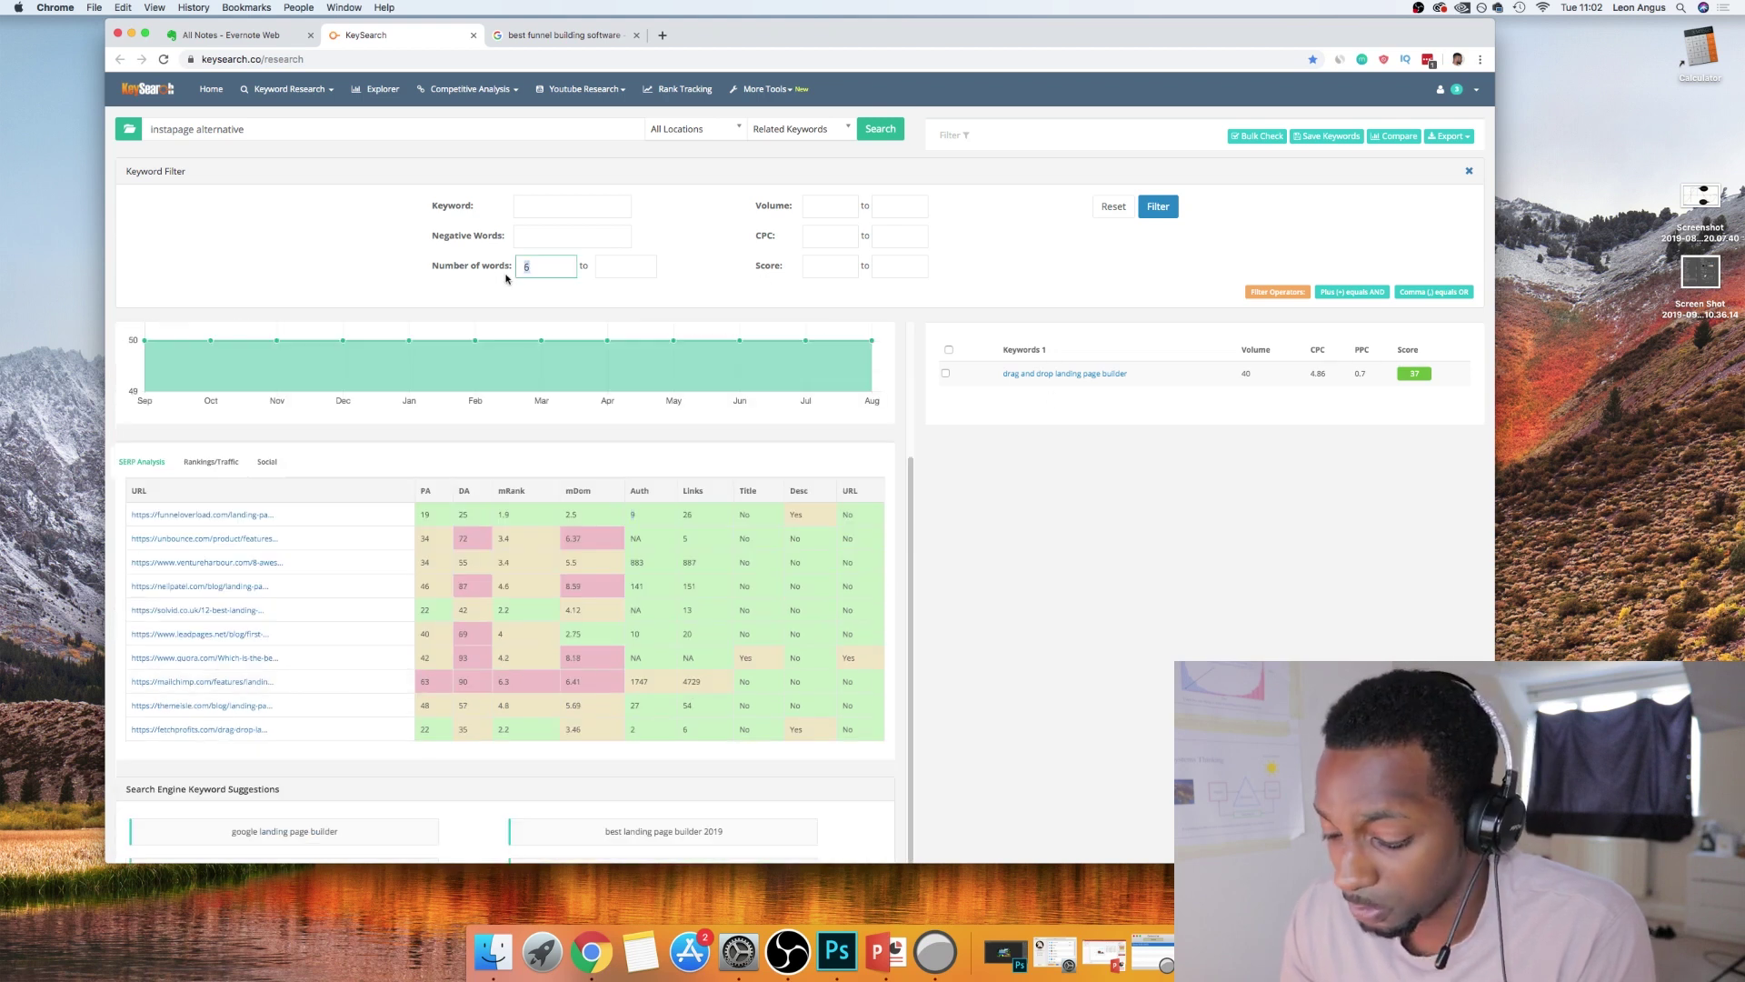
{"action": "left_click", "coordinate": [1172, 206]}
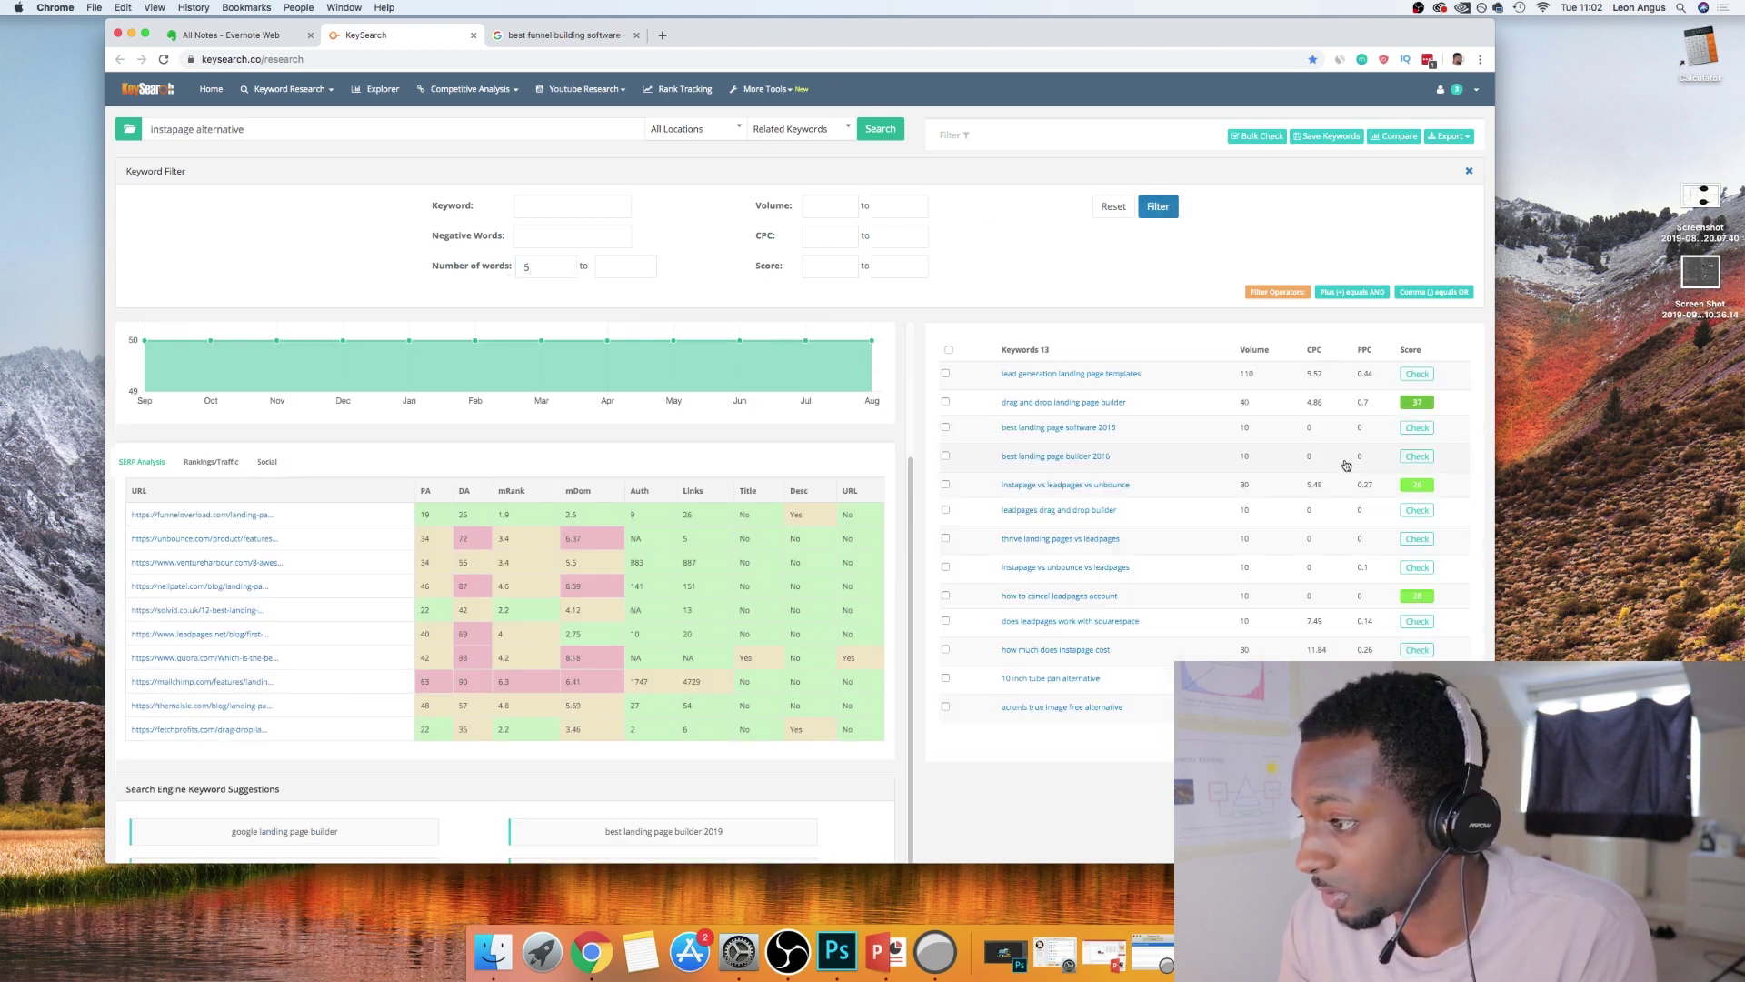
{"action": "left_click", "coordinate": [1302, 489]}
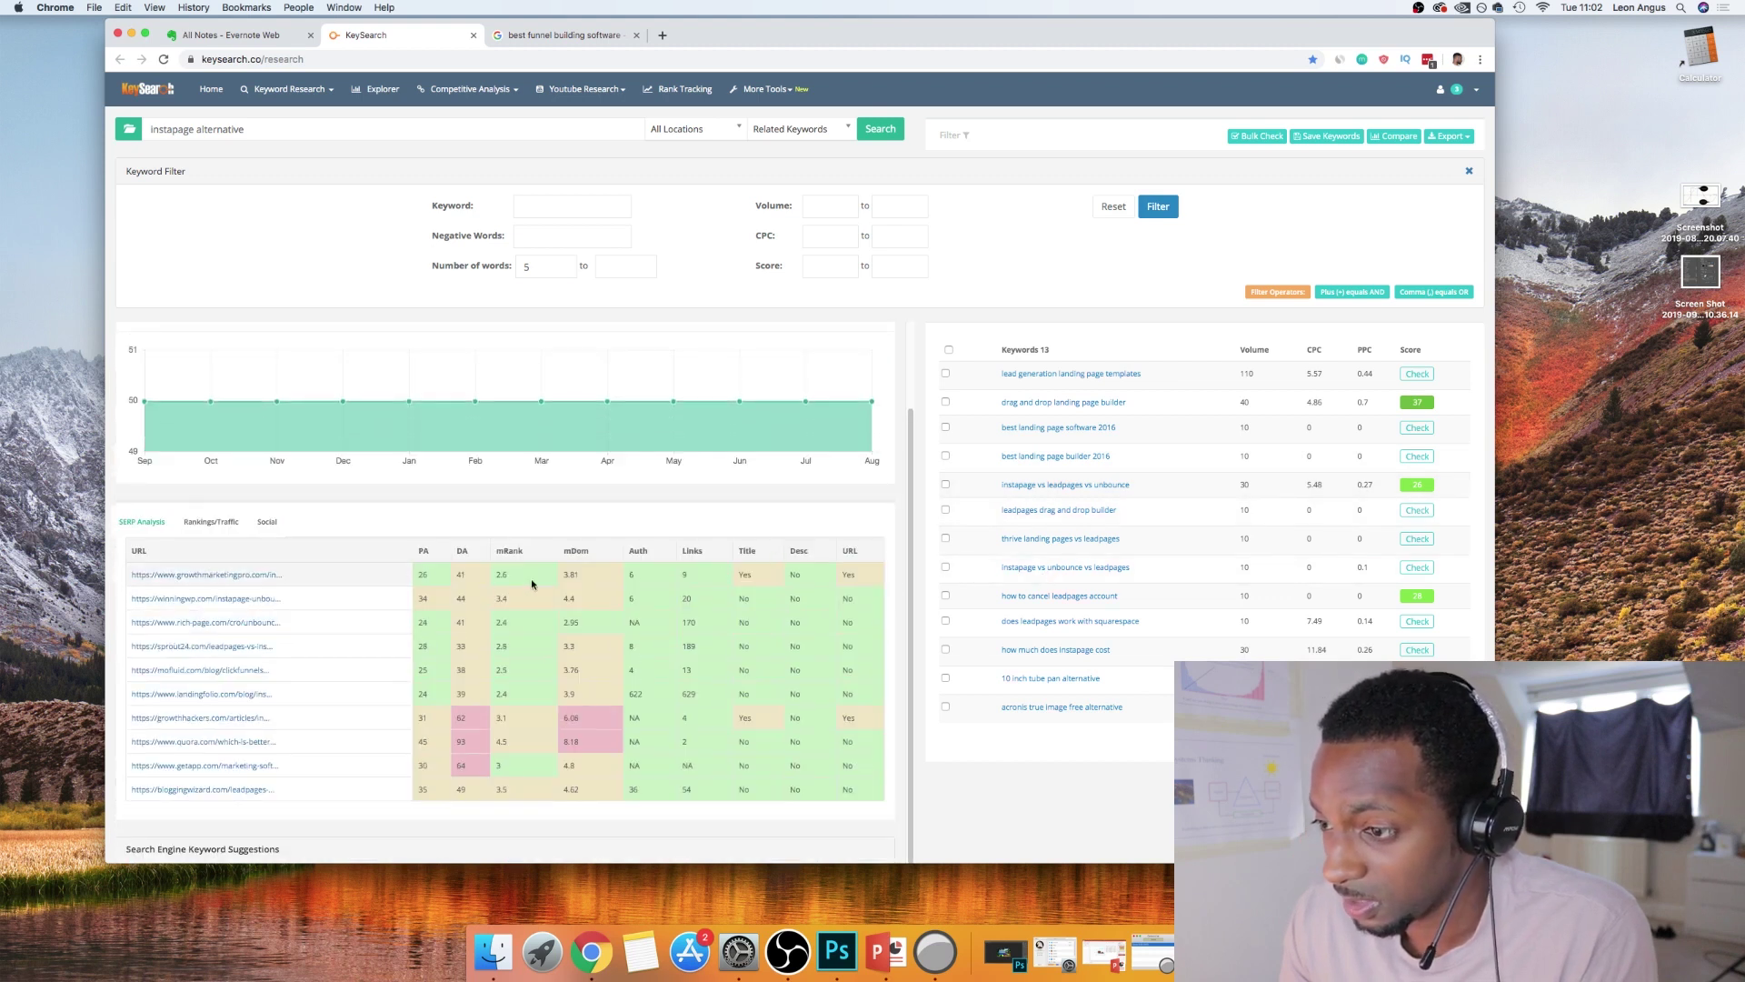
{"action": "left_click", "coordinate": [1248, 567]}
Check the difficulty scores of the unscored keywords in the filtered list and review the pages ranking for "thrive landing pages vs leadpages"
{"action": "left_click", "coordinate": [1417, 373]}
{"action": "left_click", "coordinate": [1417, 427]}
{"action": "left_click", "coordinate": [1418, 457]}
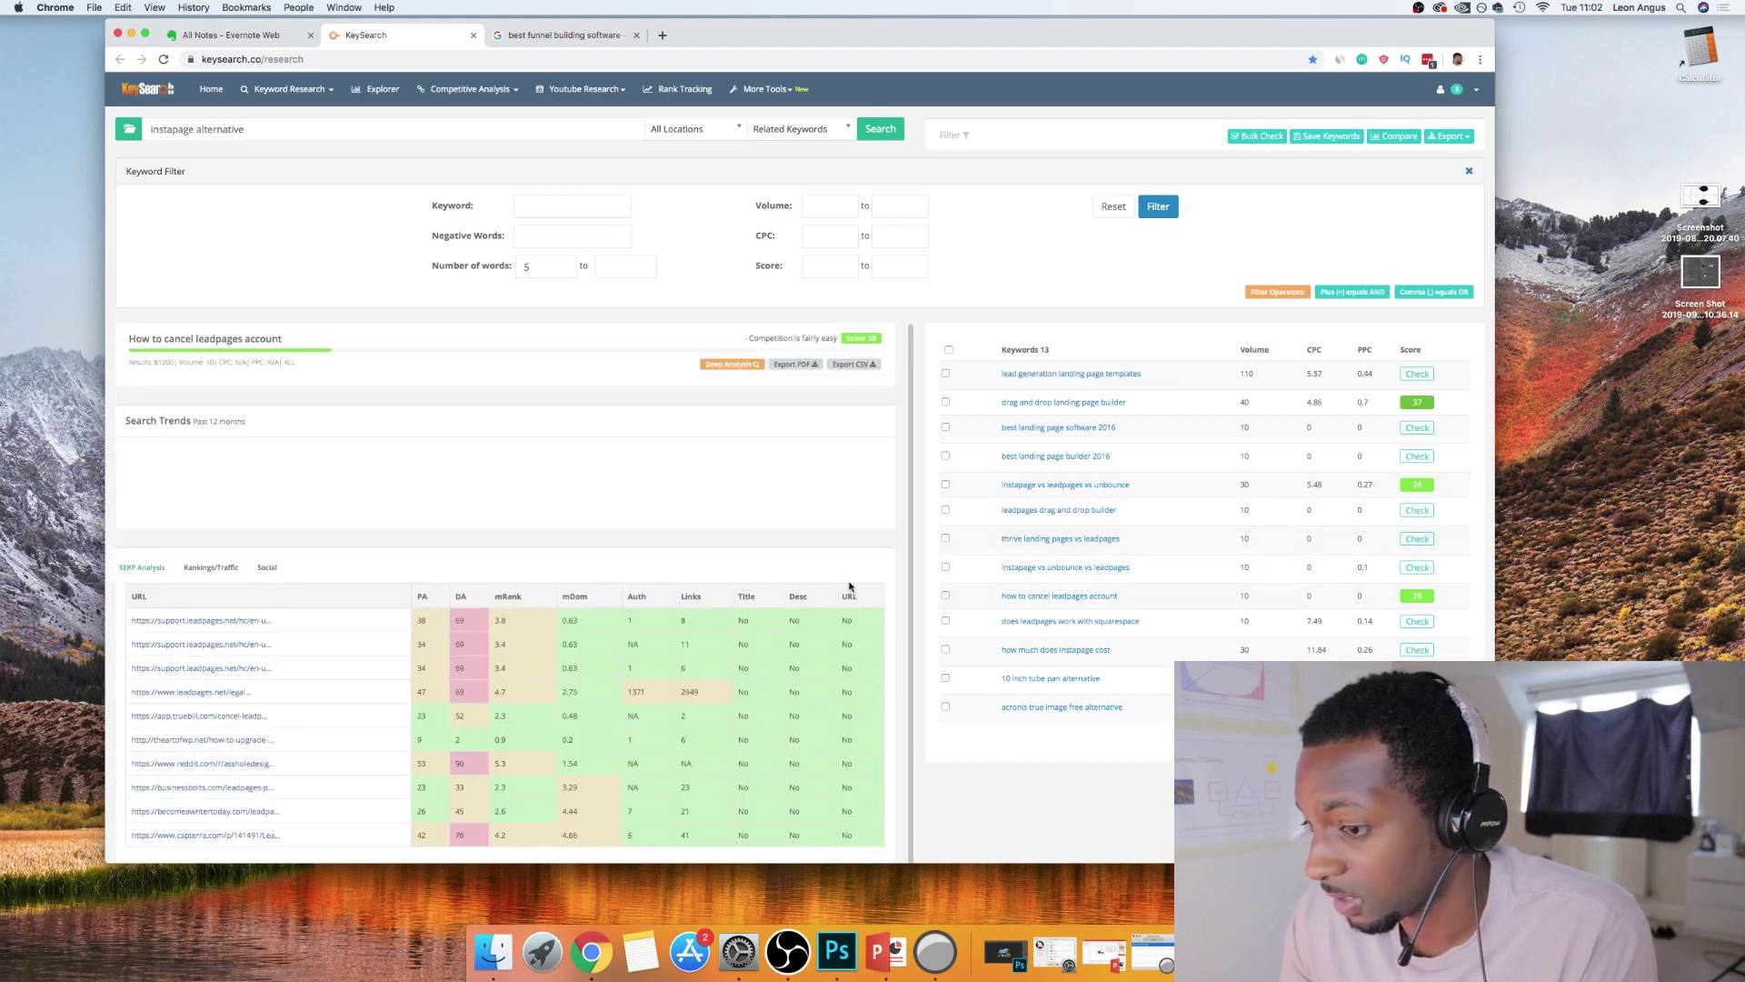
{"action": "left_click", "coordinate": [1418, 510]}
{"action": "left_click", "coordinate": [1417, 538]}
{"action": "left_click", "coordinate": [1417, 568]}
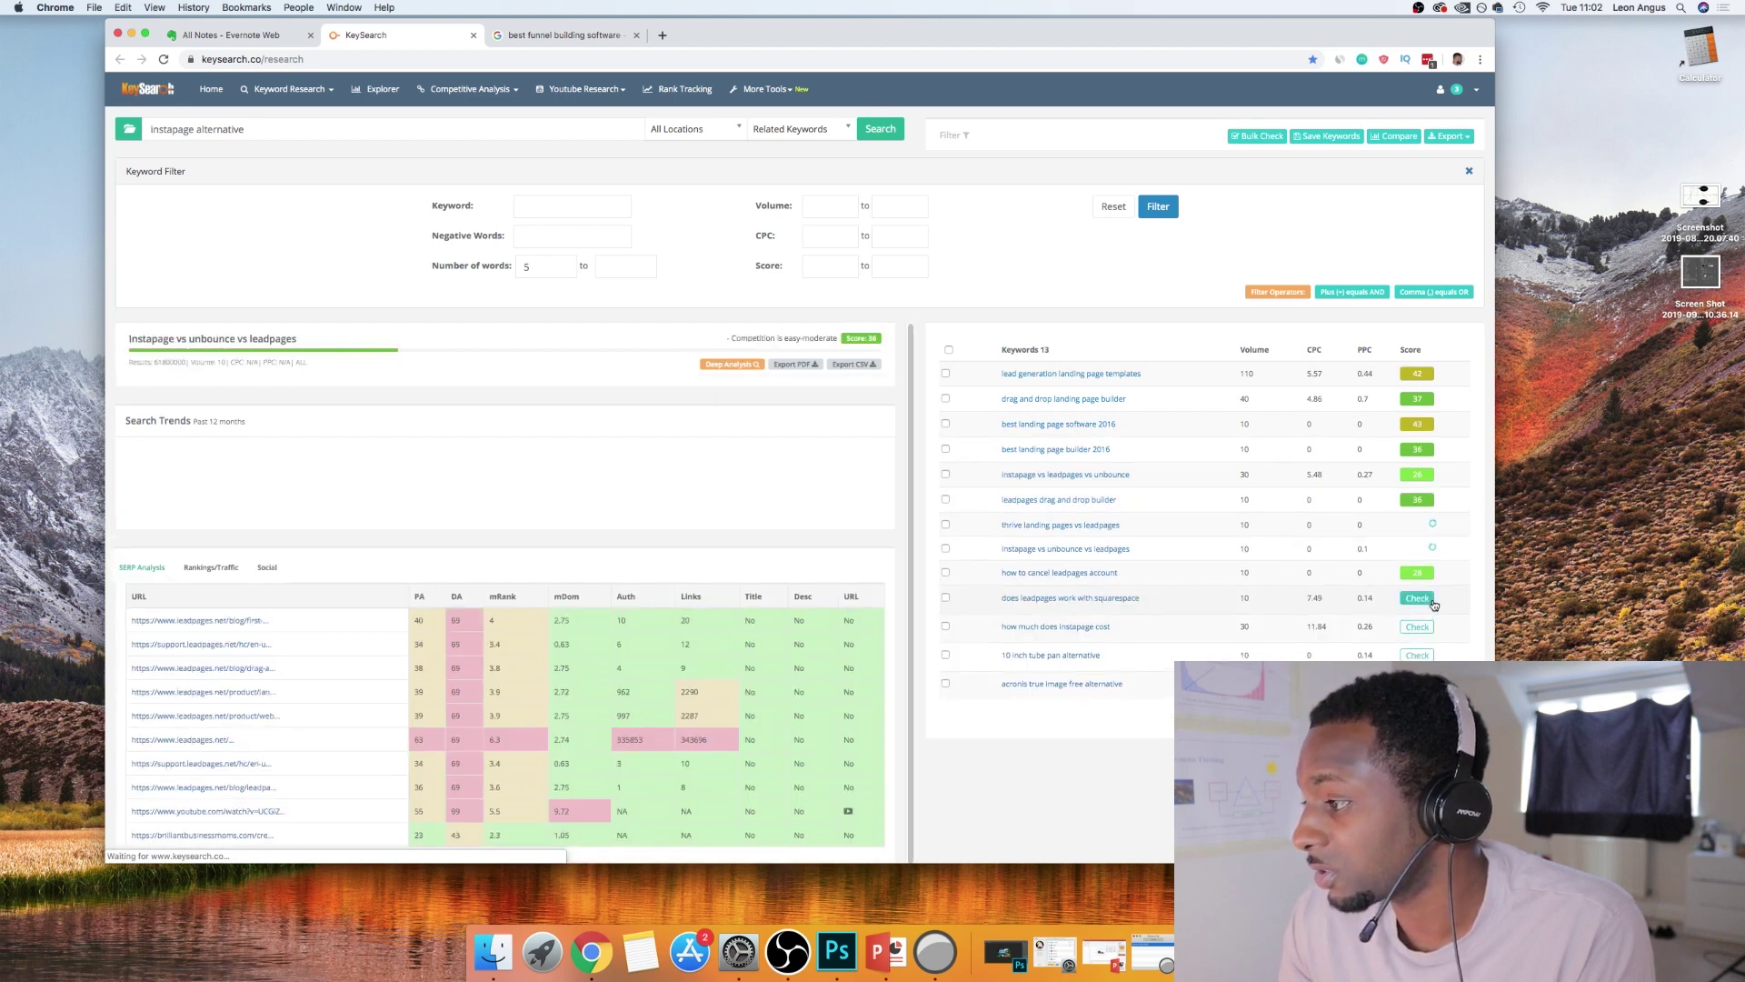
{"action": "left_click", "coordinate": [1213, 518]}
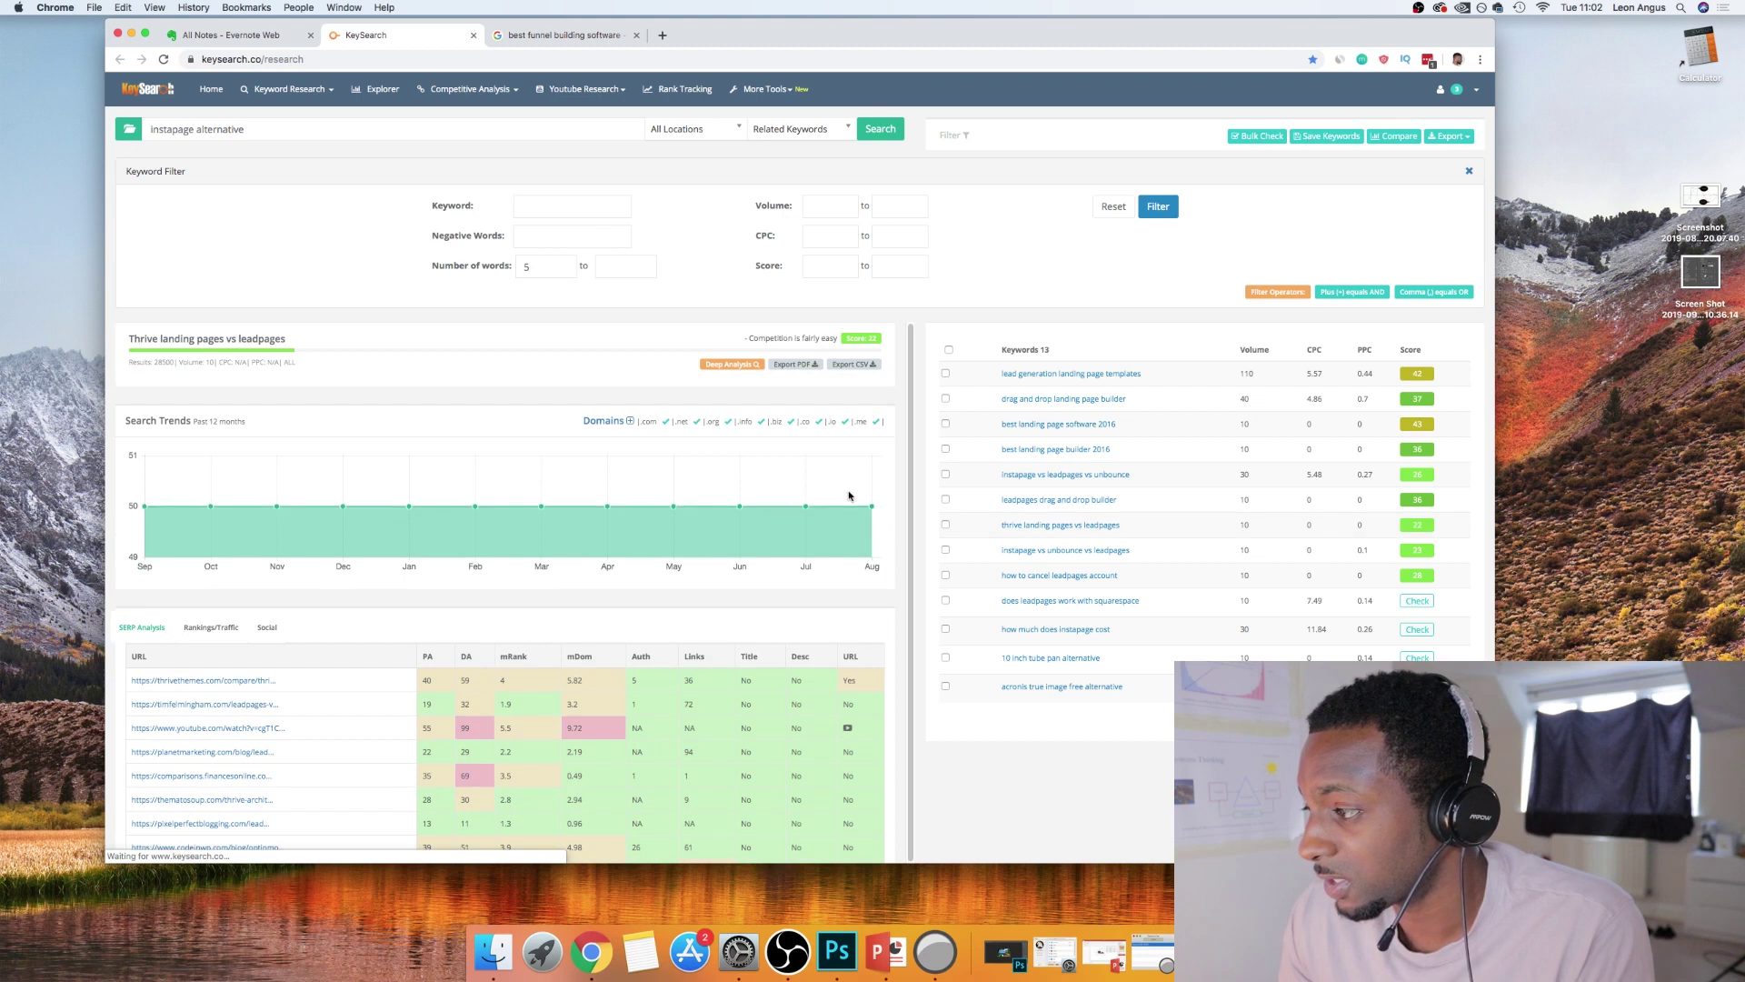
{"action": "scroll", "coordinate": [584, 559], "scroll_direction": "down", "scroll_amount": 3}
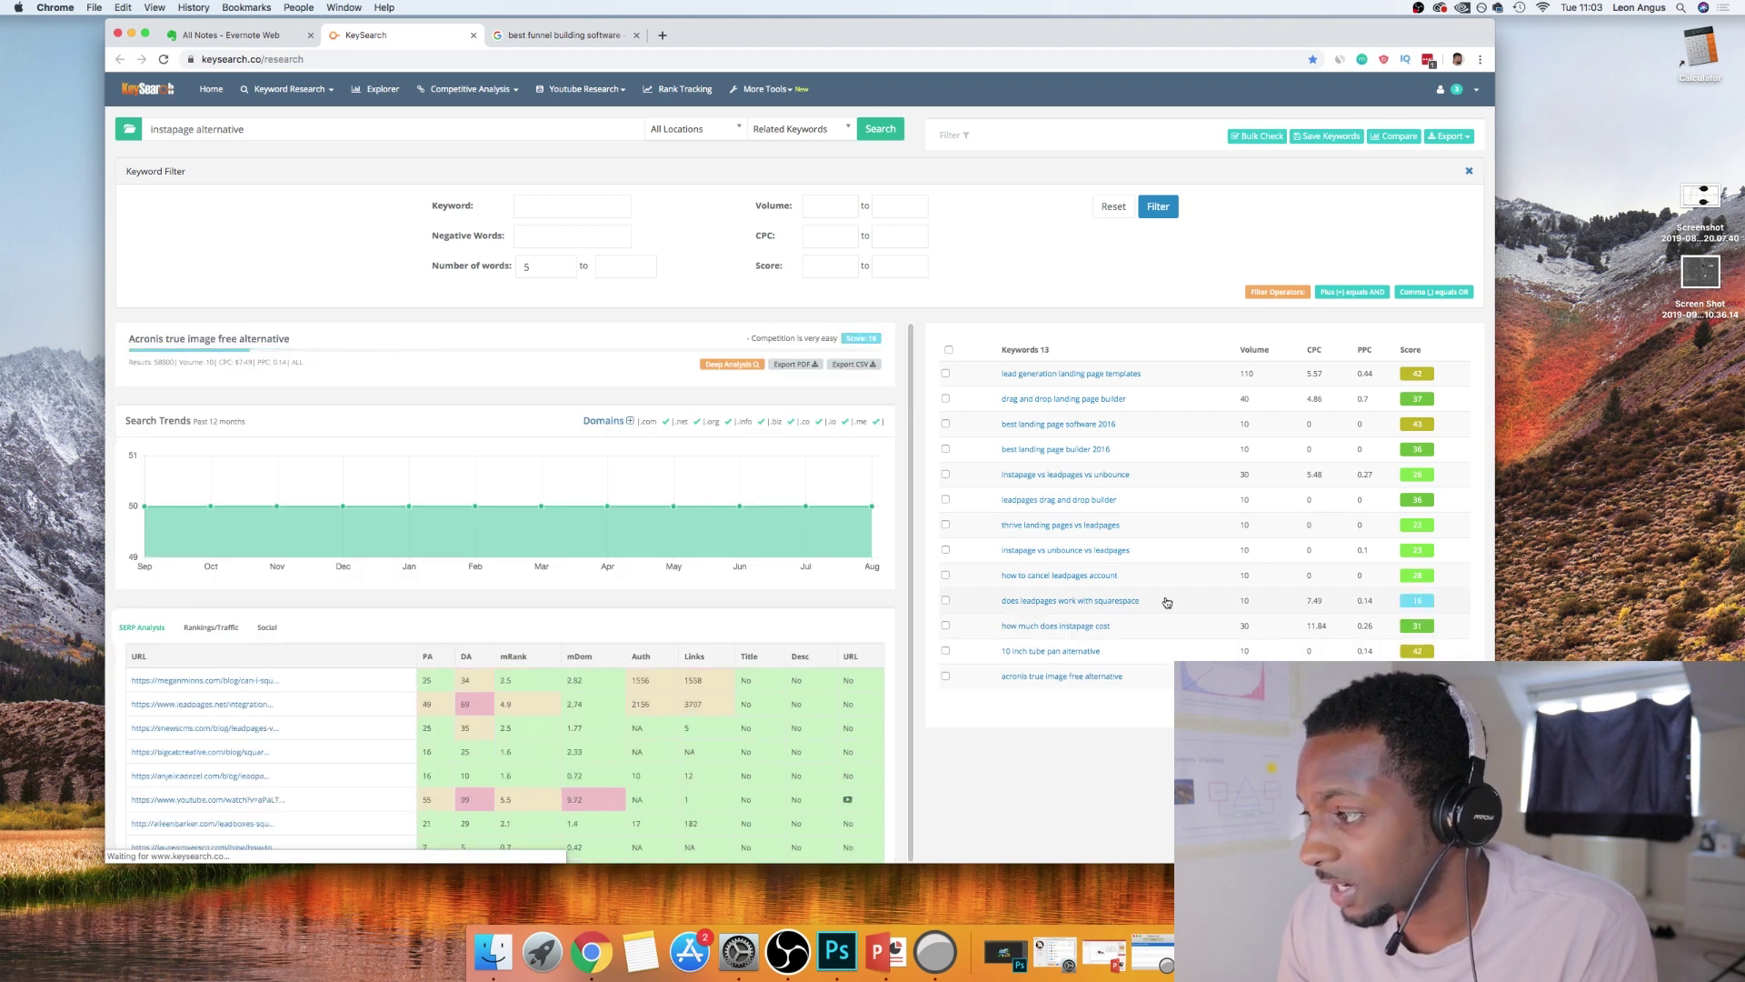
Load the analysis for "does leadpages work with squarespace" and examine the authority and link metrics of its ranking pages
{"action": "left_click", "coordinate": [1169, 600]}
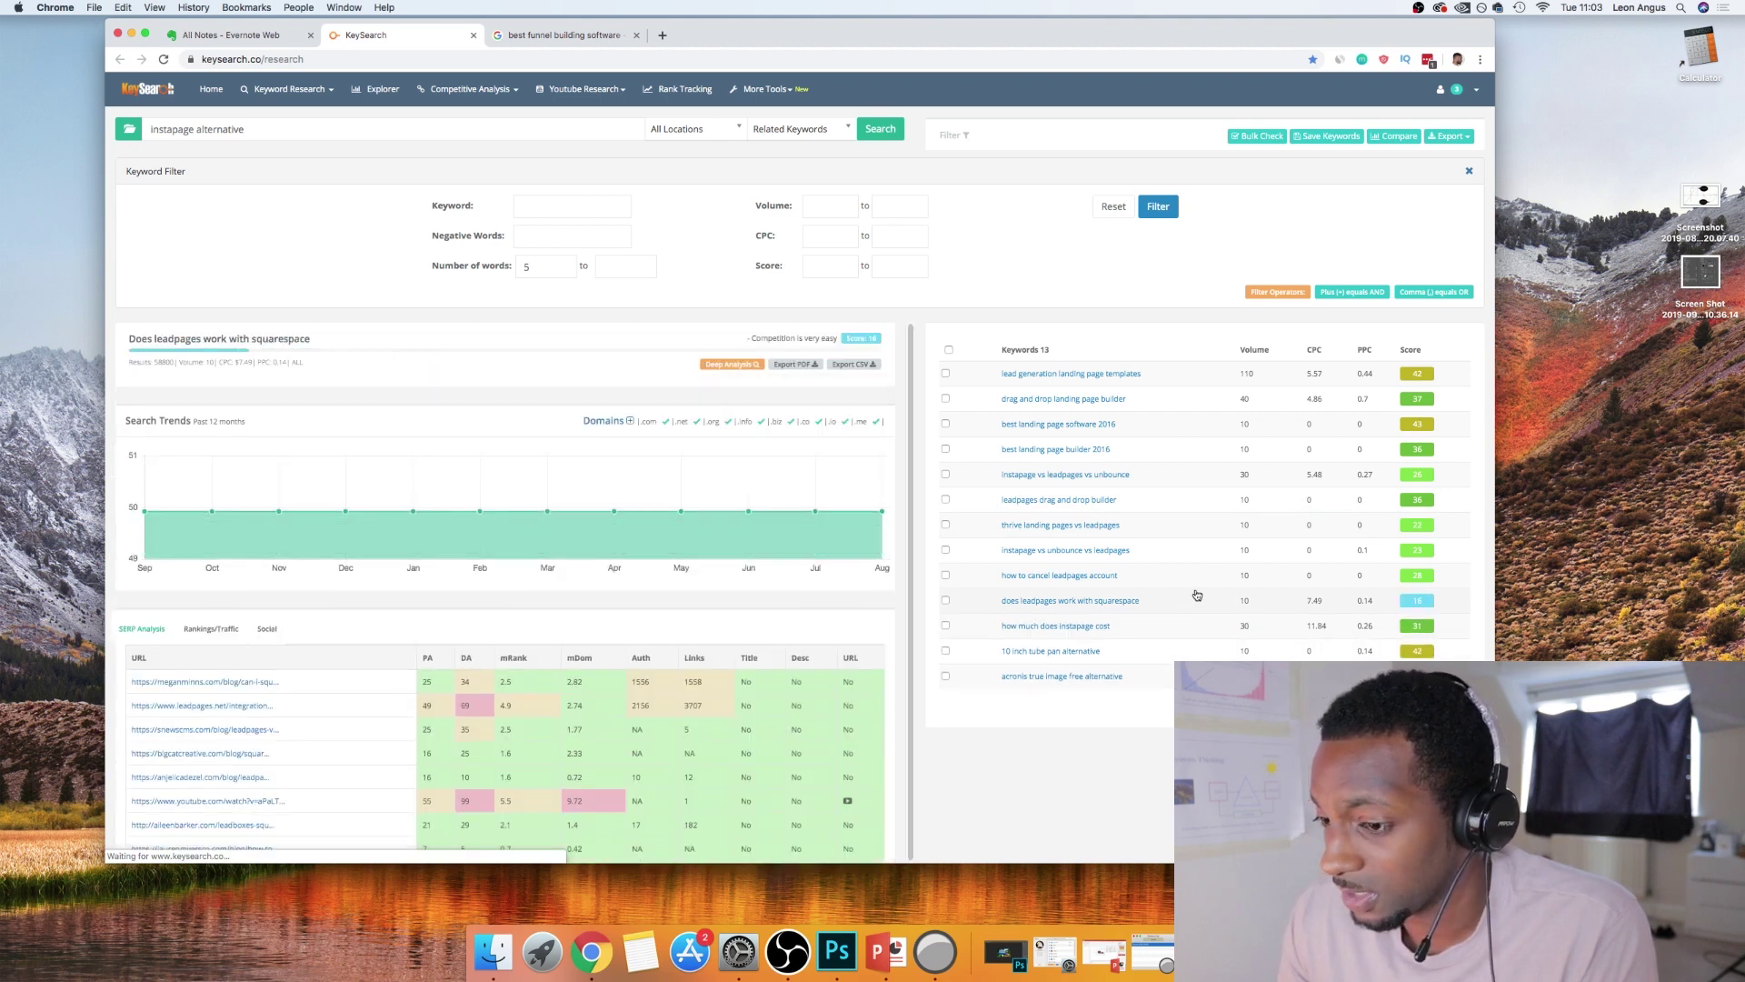
{"action": "left_click", "coordinate": [1435, 602]}
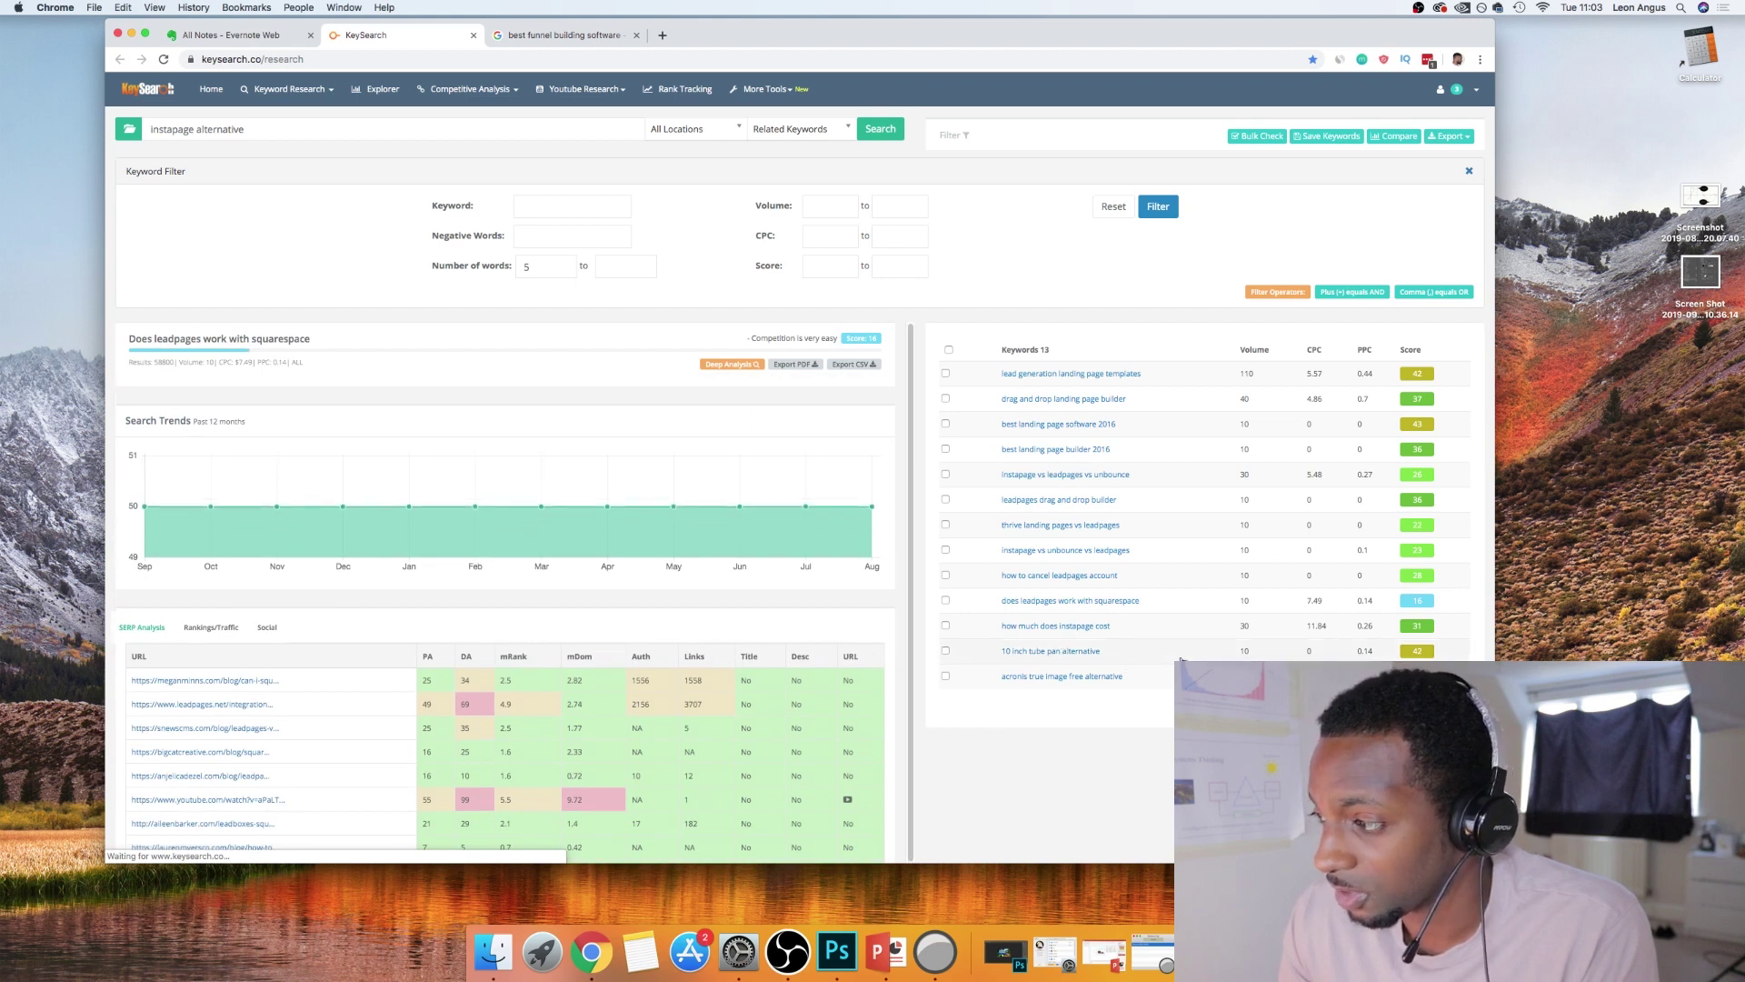
{"action": "left_click", "coordinate": [1434, 603]}
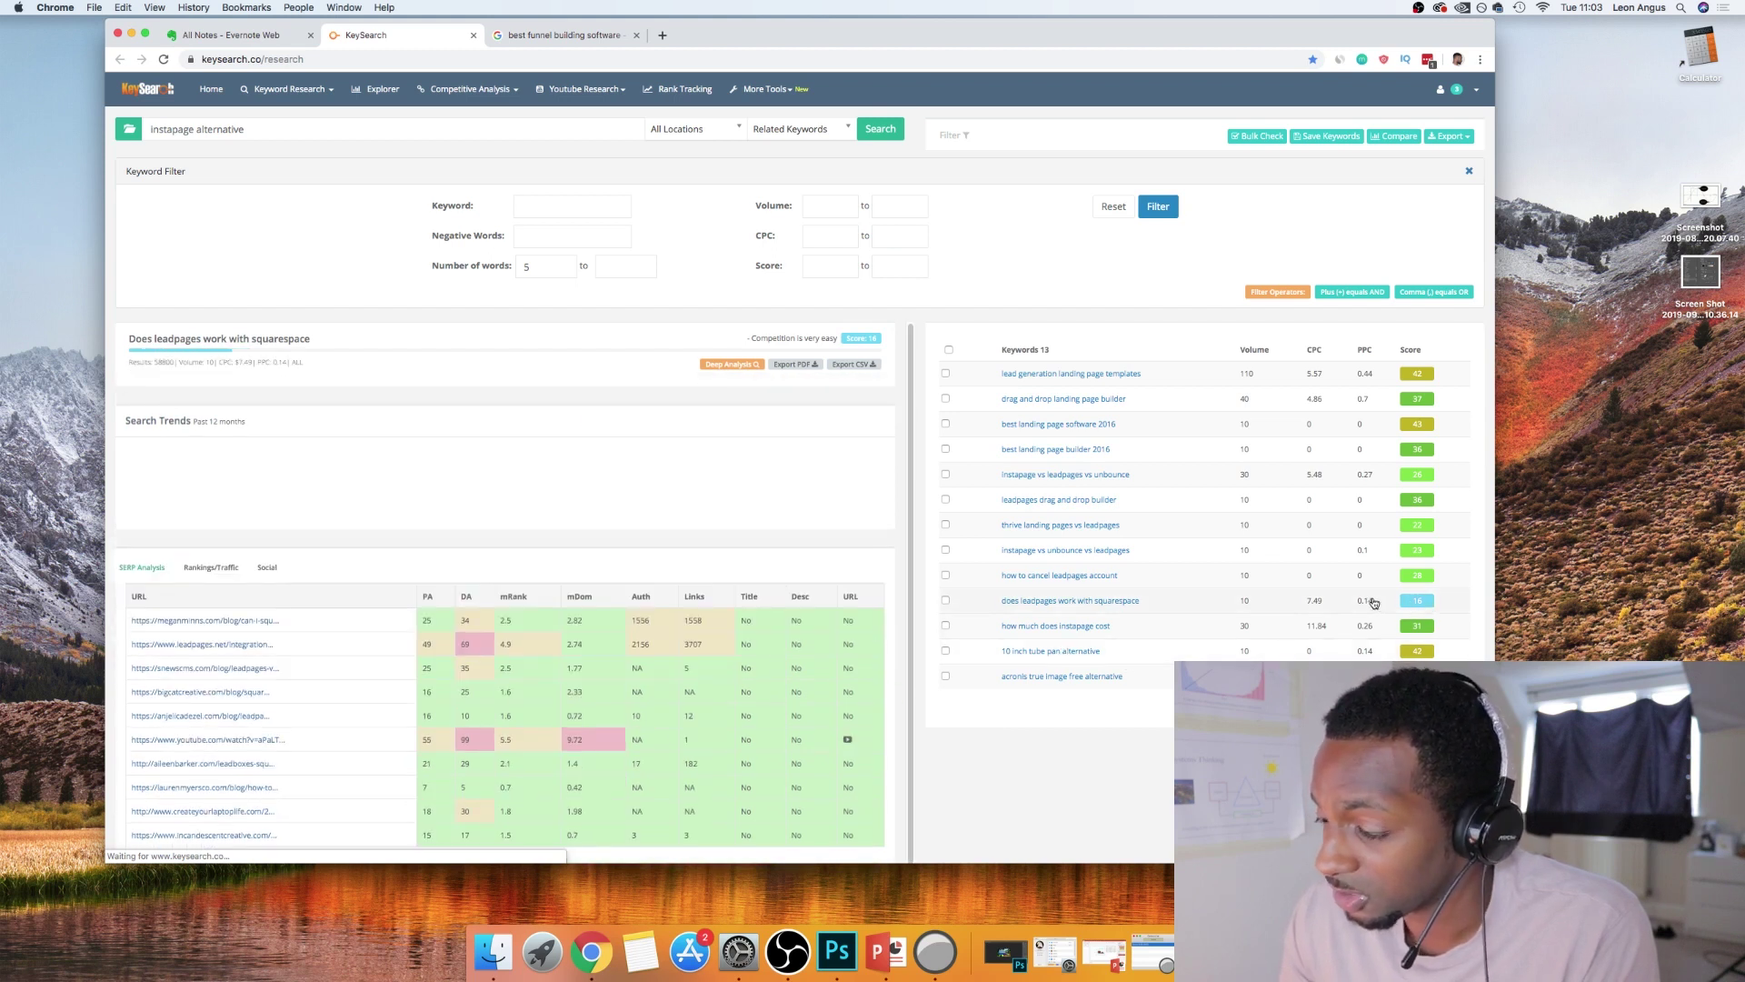
{"action": "scroll", "coordinate": [569, 655], "scroll_direction": "down", "scroll_amount": 3}
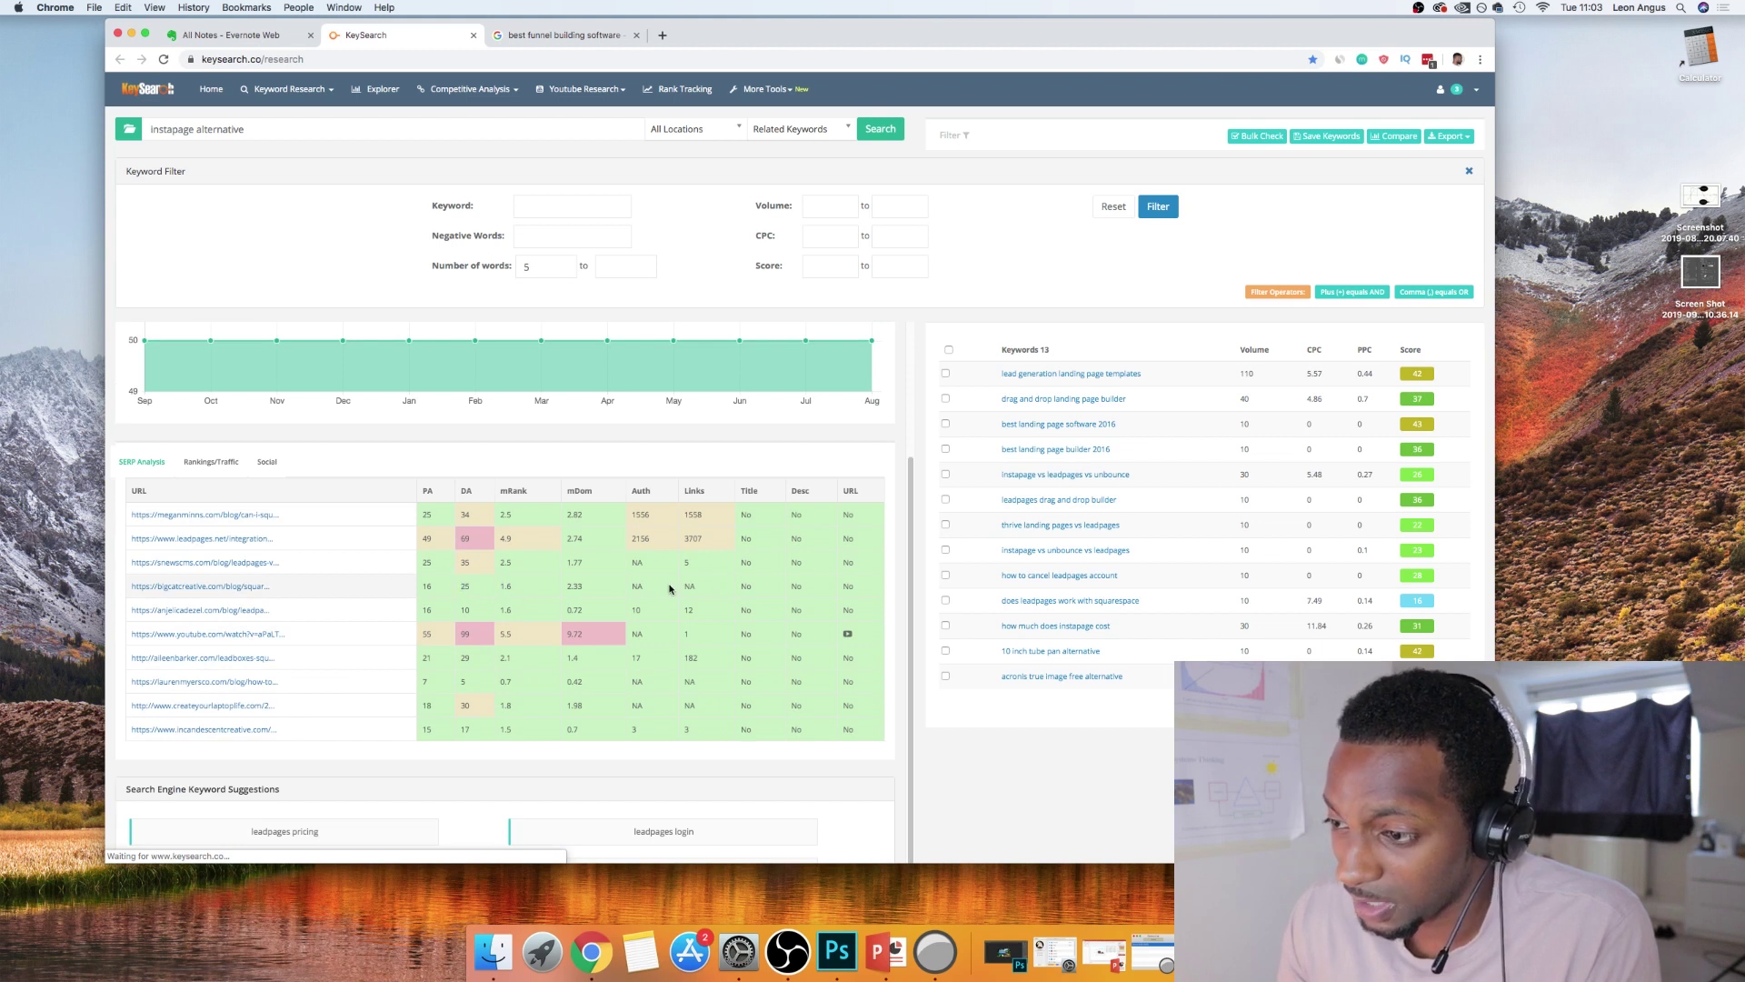
Check the ranking blog post about using Squarespace to grow an email list, and return to the keyword analysis
{"action": "left_click", "coordinate": [638, 583]}
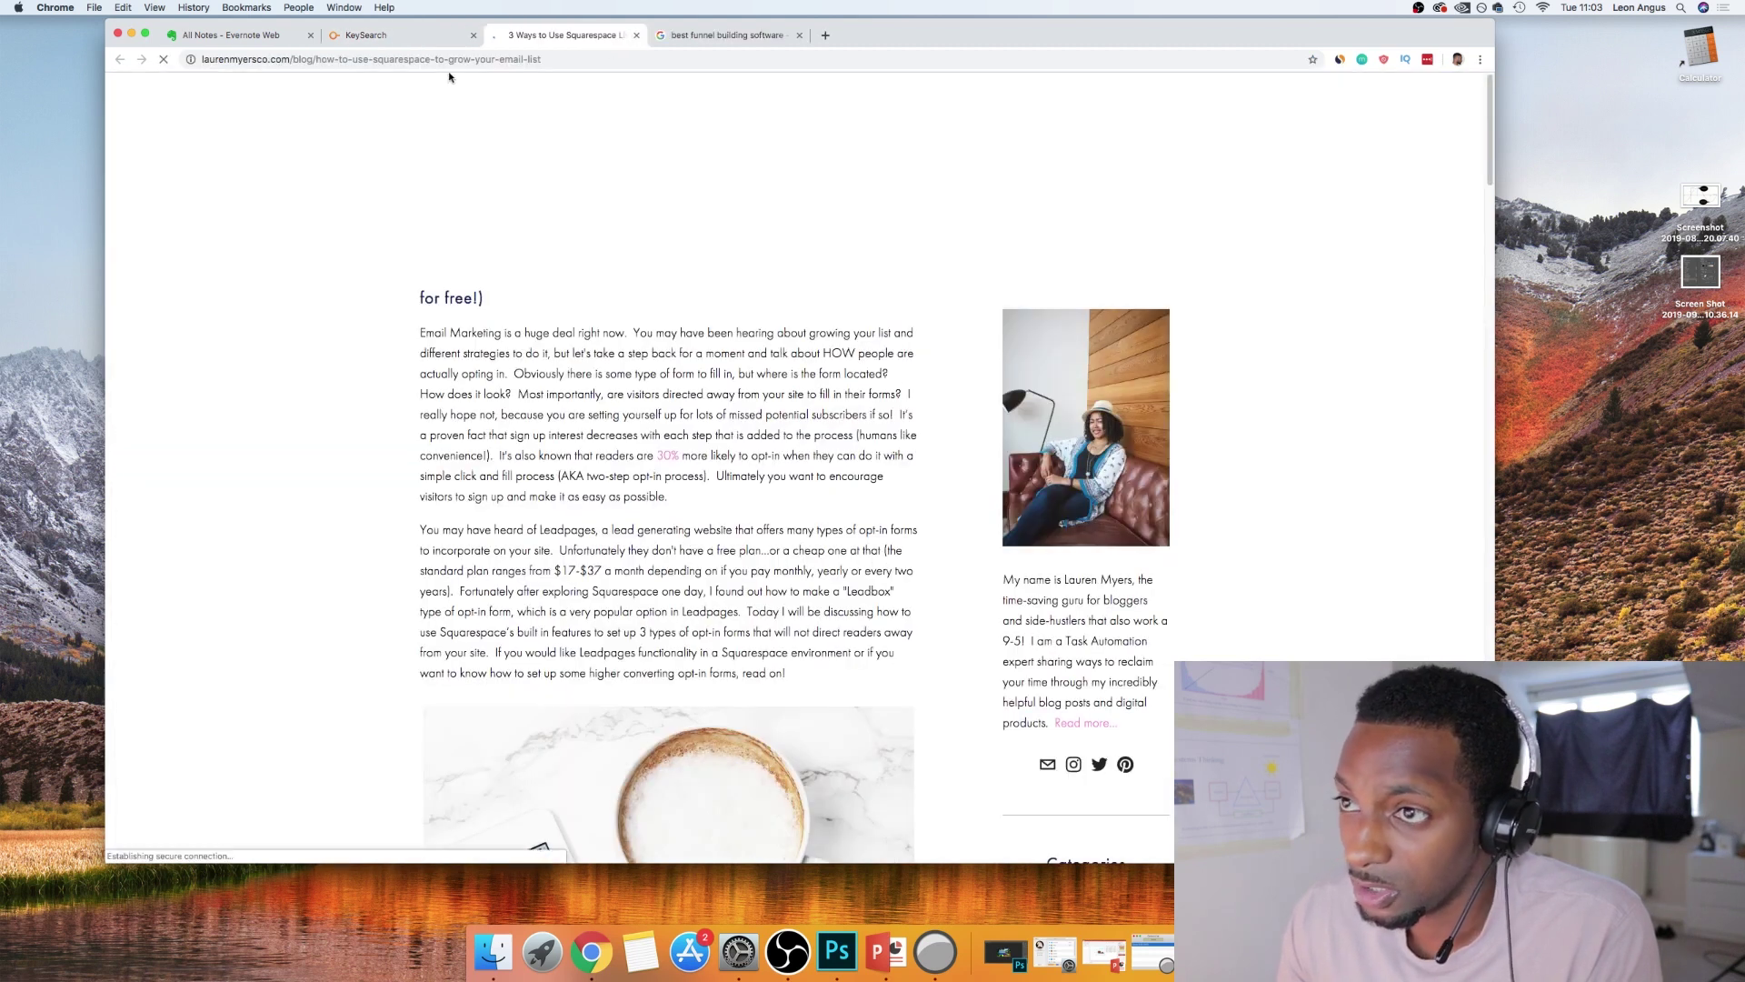
{"action": "key", "text": "super+w"}
{"action": "scroll", "coordinate": [721, 396], "scroll_direction": "up", "scroll_amount": 3}
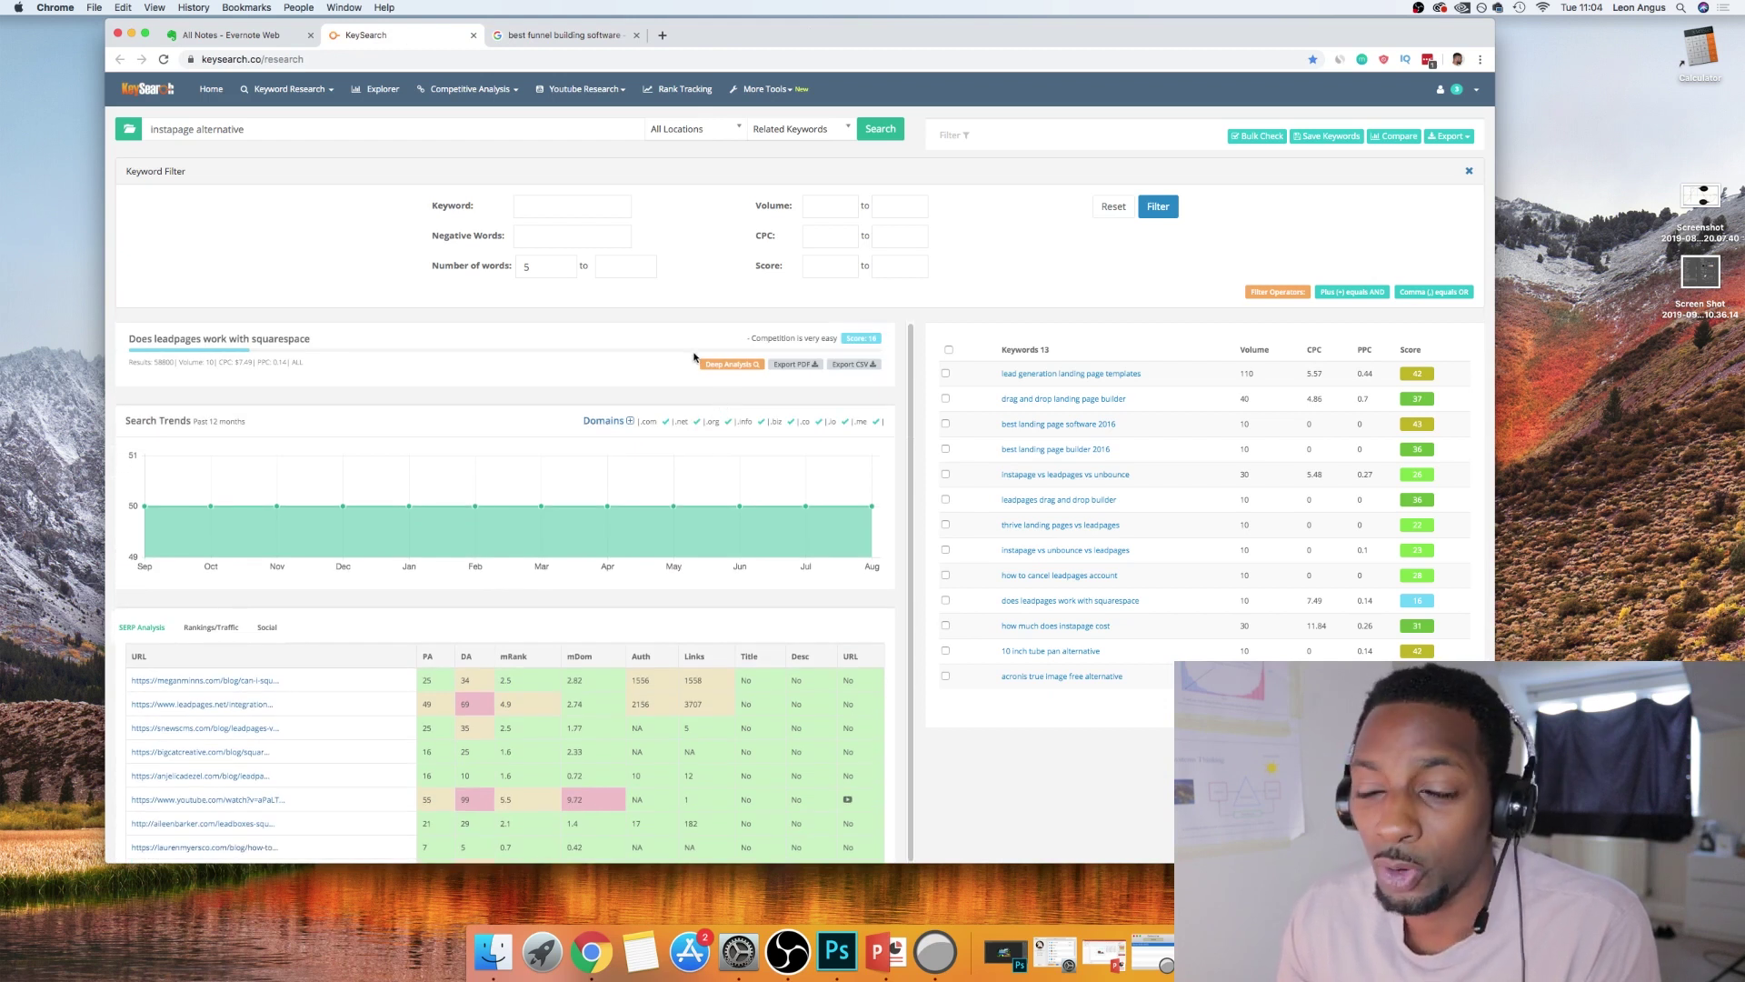
{"action": "left_click", "coordinate": [787, 952]}
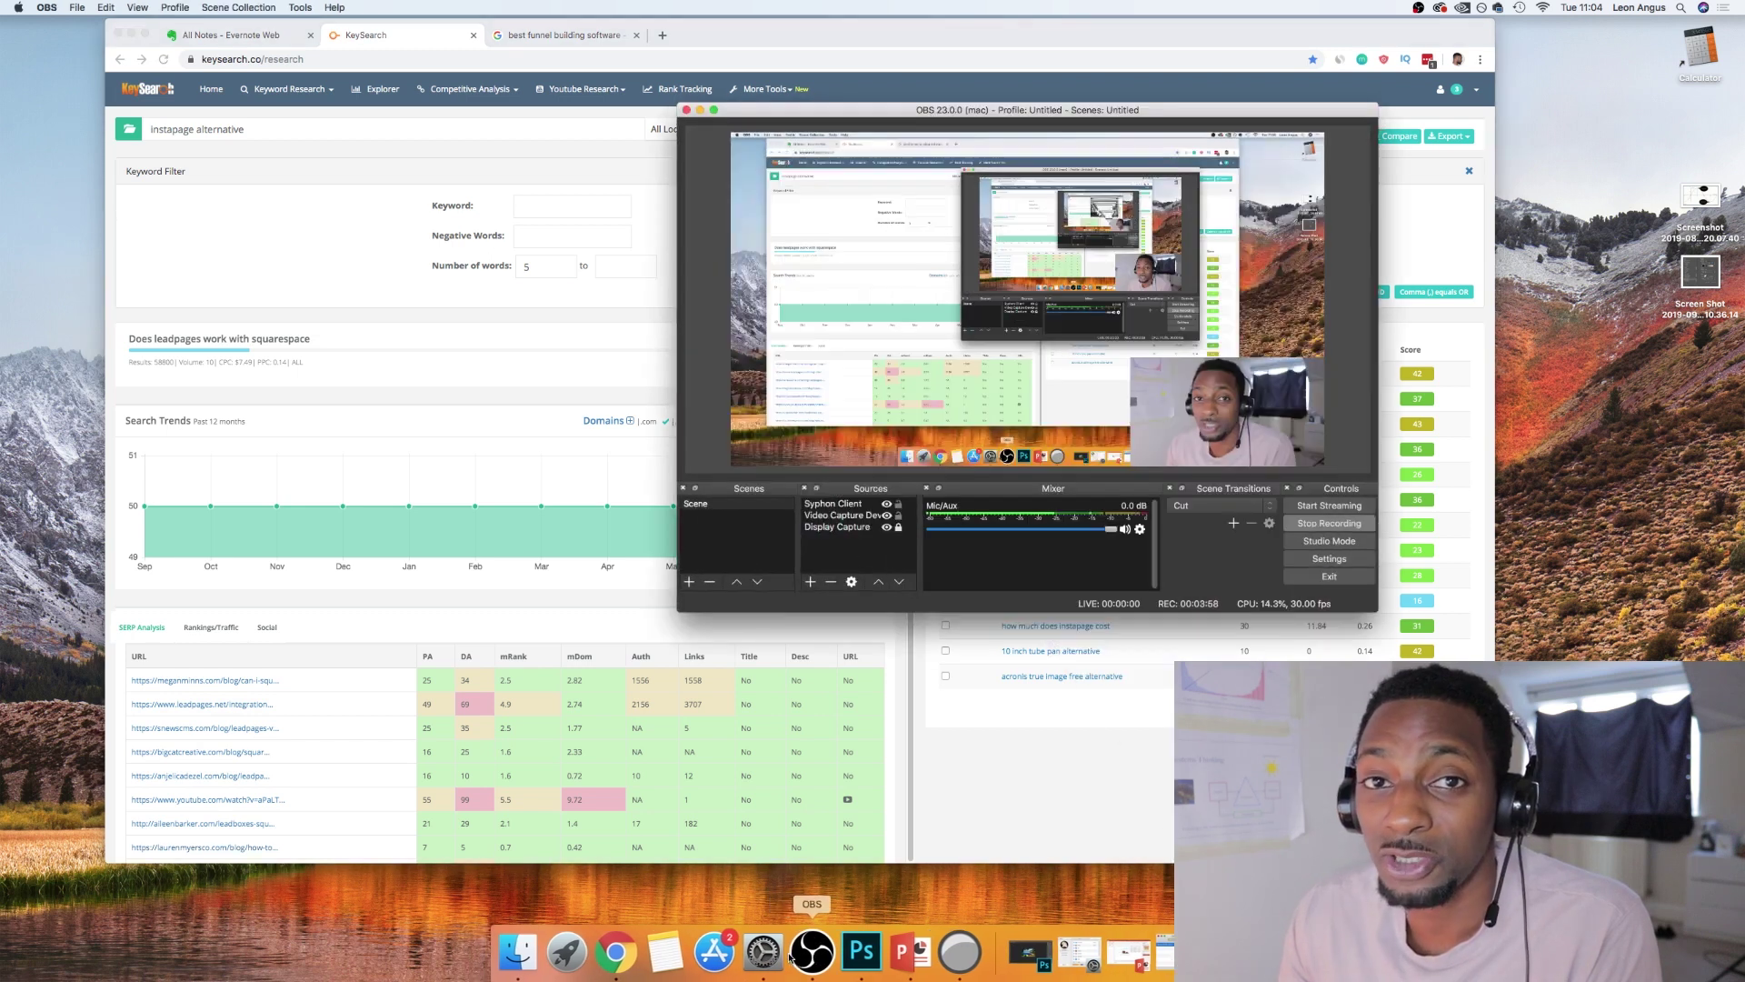